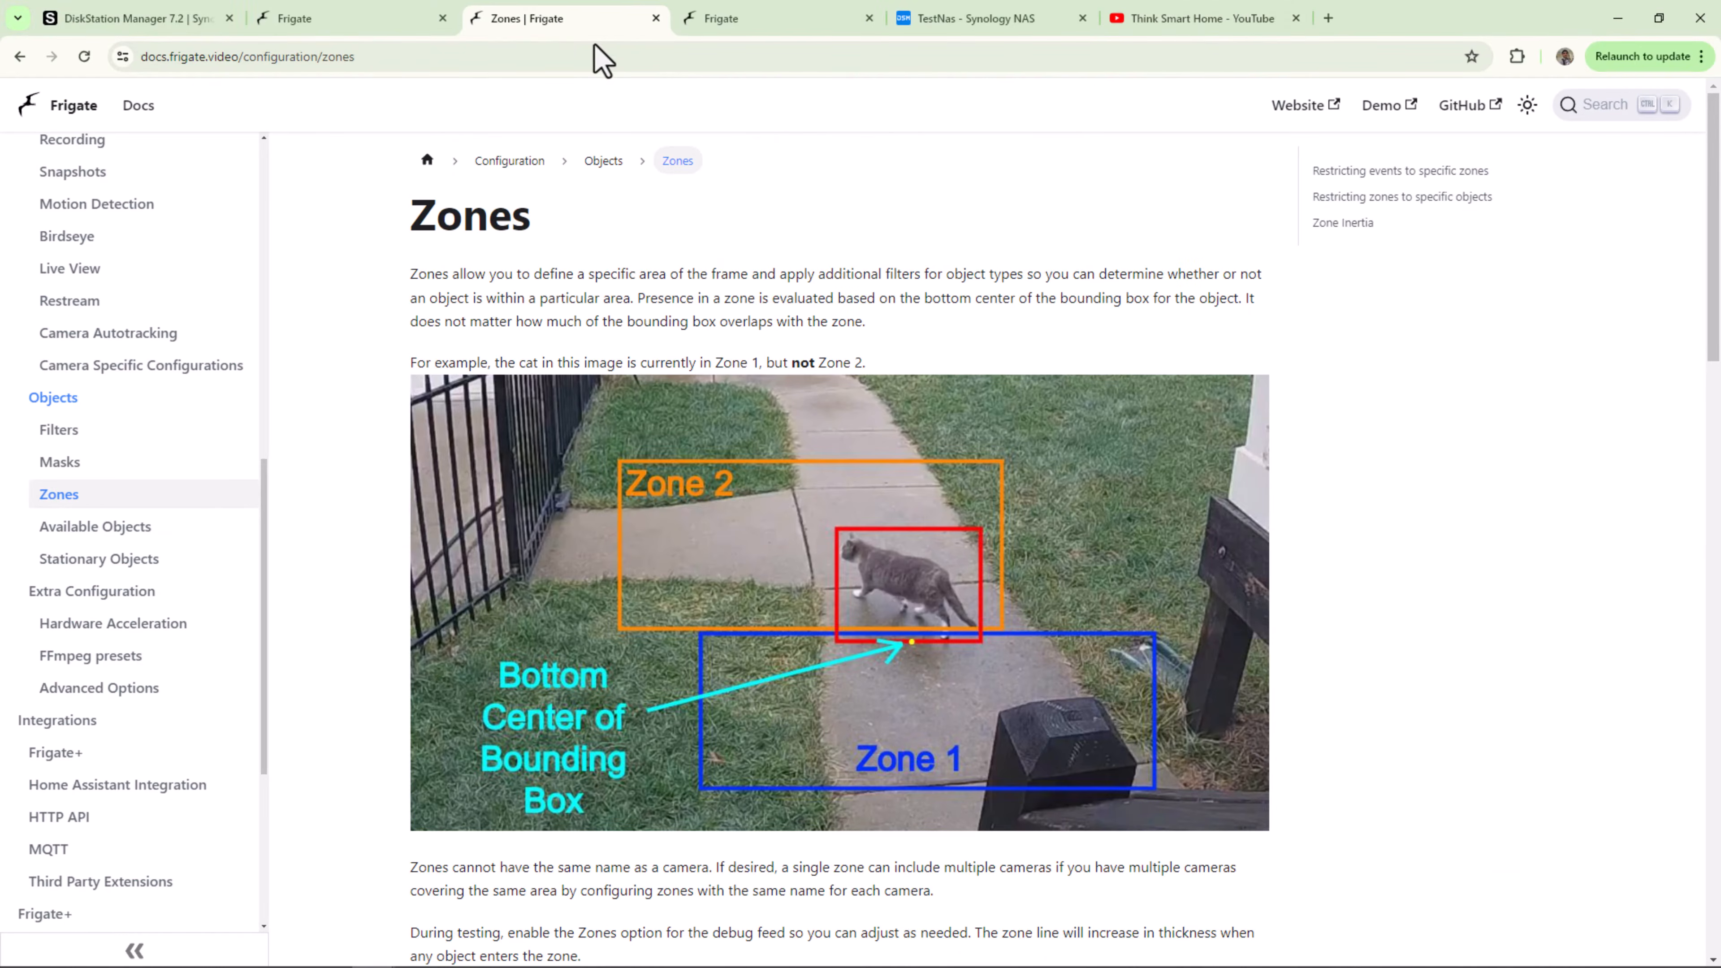
Step: Open the Masks page and the Filters page in the Objects section of the Frigate documentation
click(96, 471)
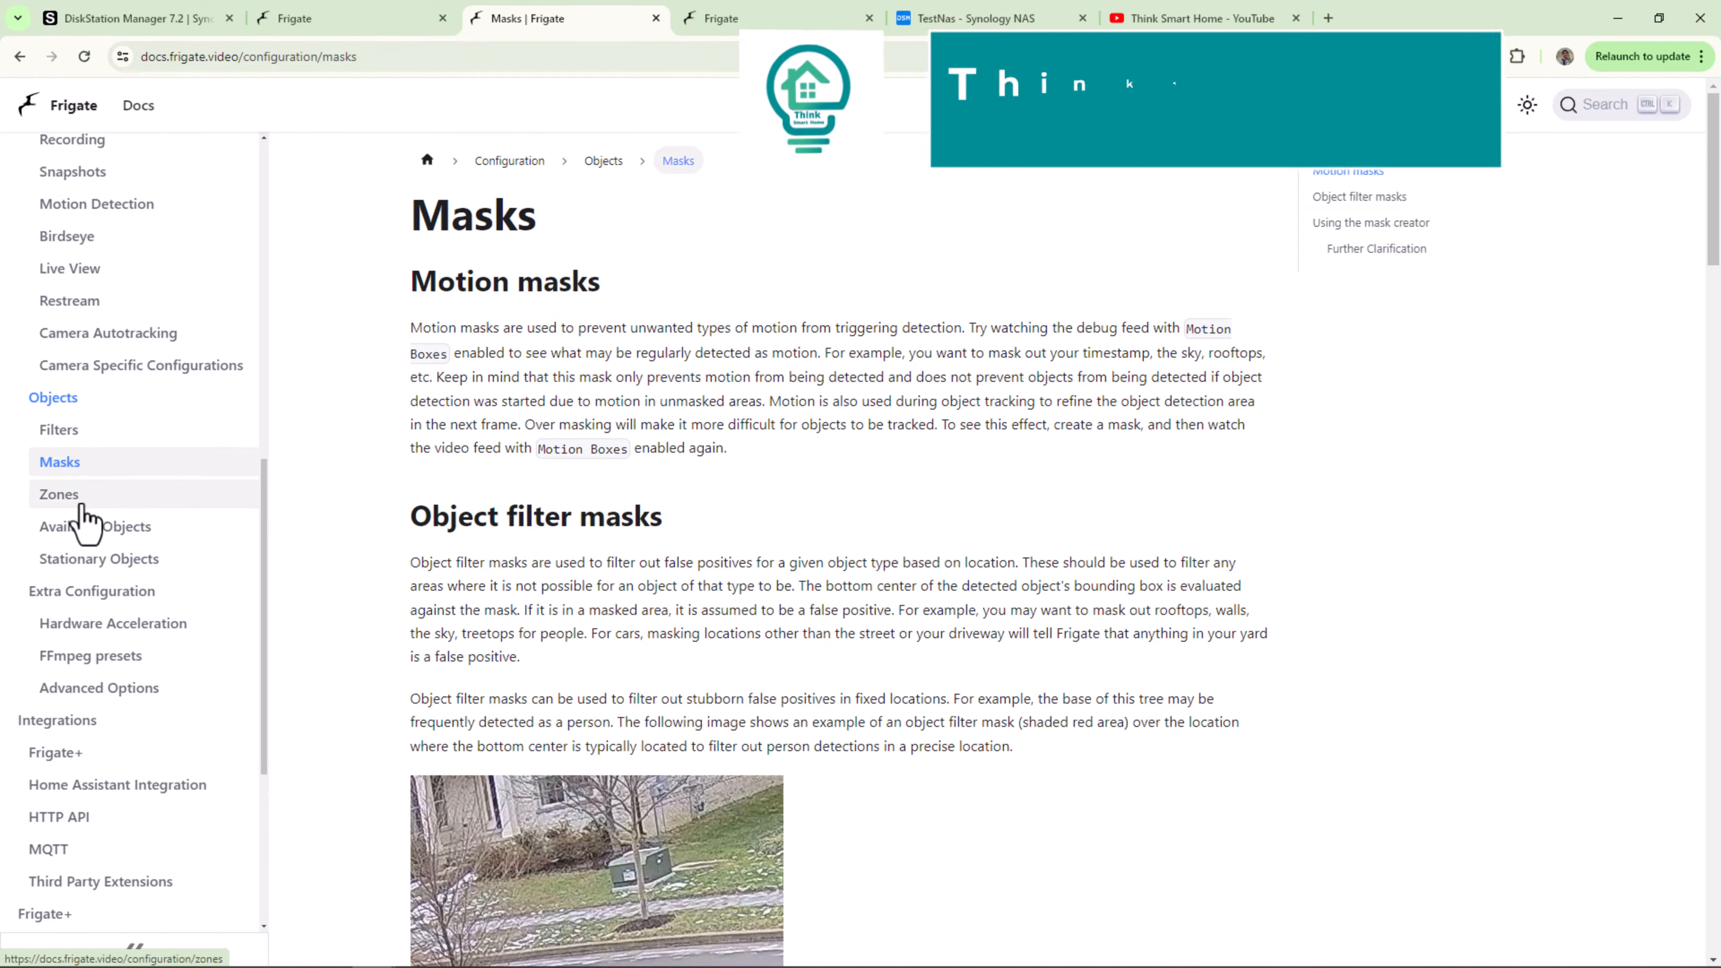
click(87, 440)
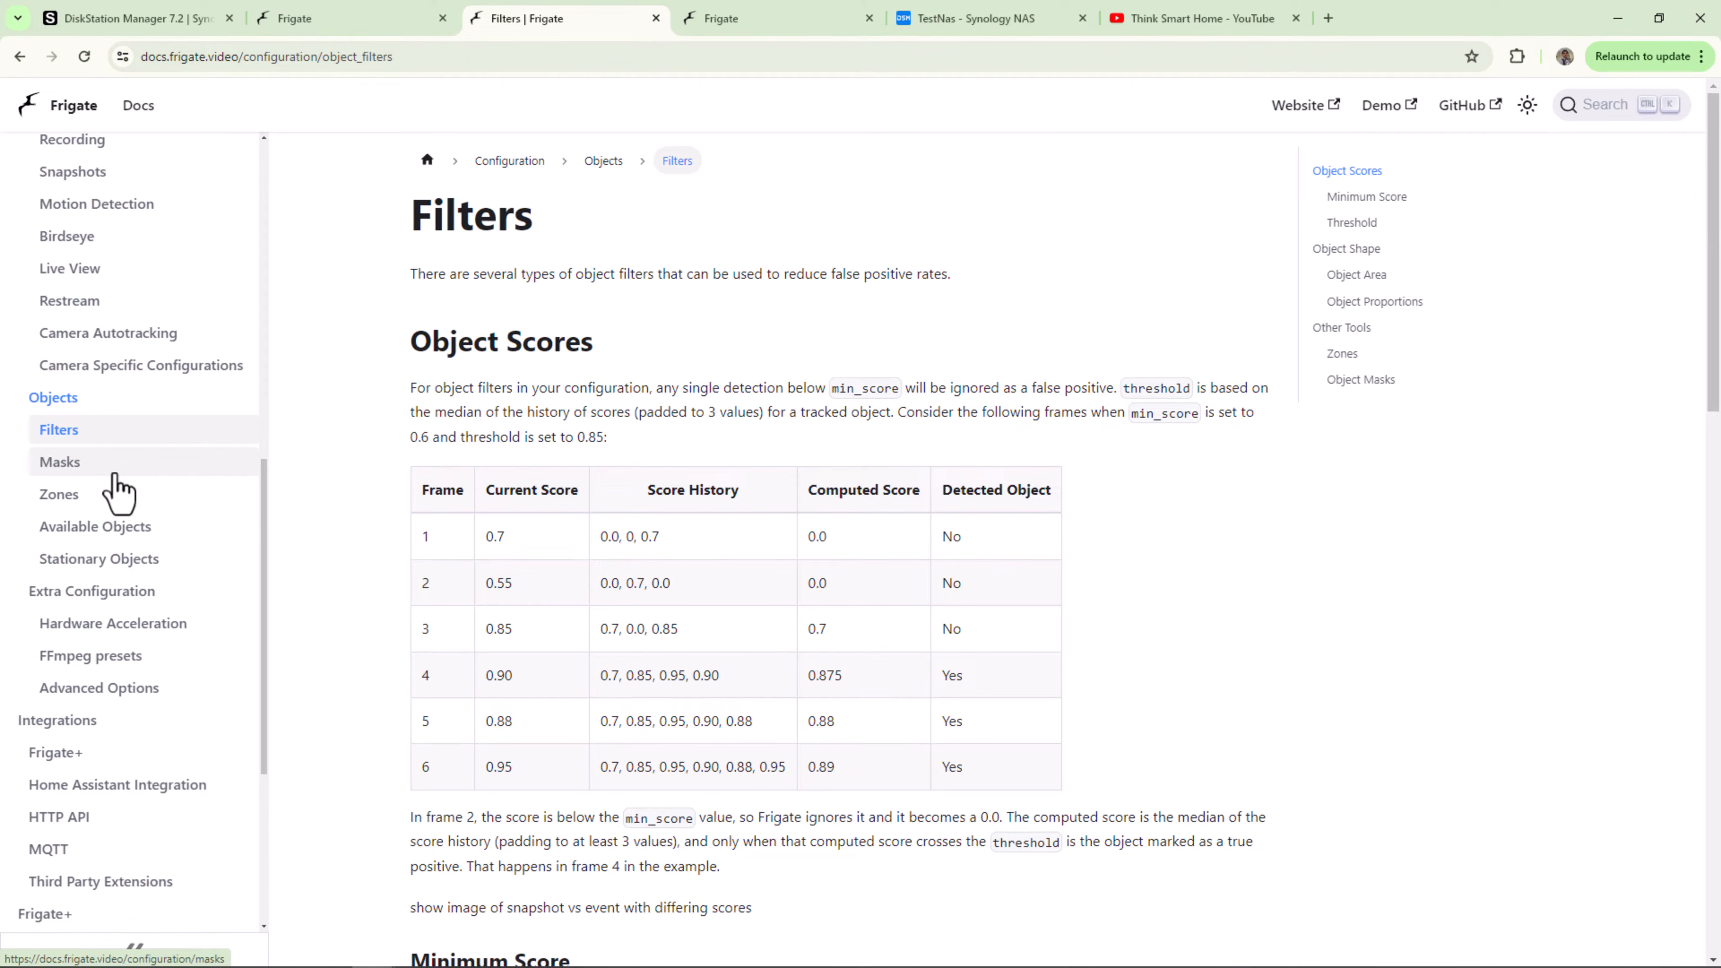
Step: Look through the Synology DSM 7.2 feature page and the Think Smart Home YouTube channel
click(179, 25)
scroll(846, 517, down, 2)
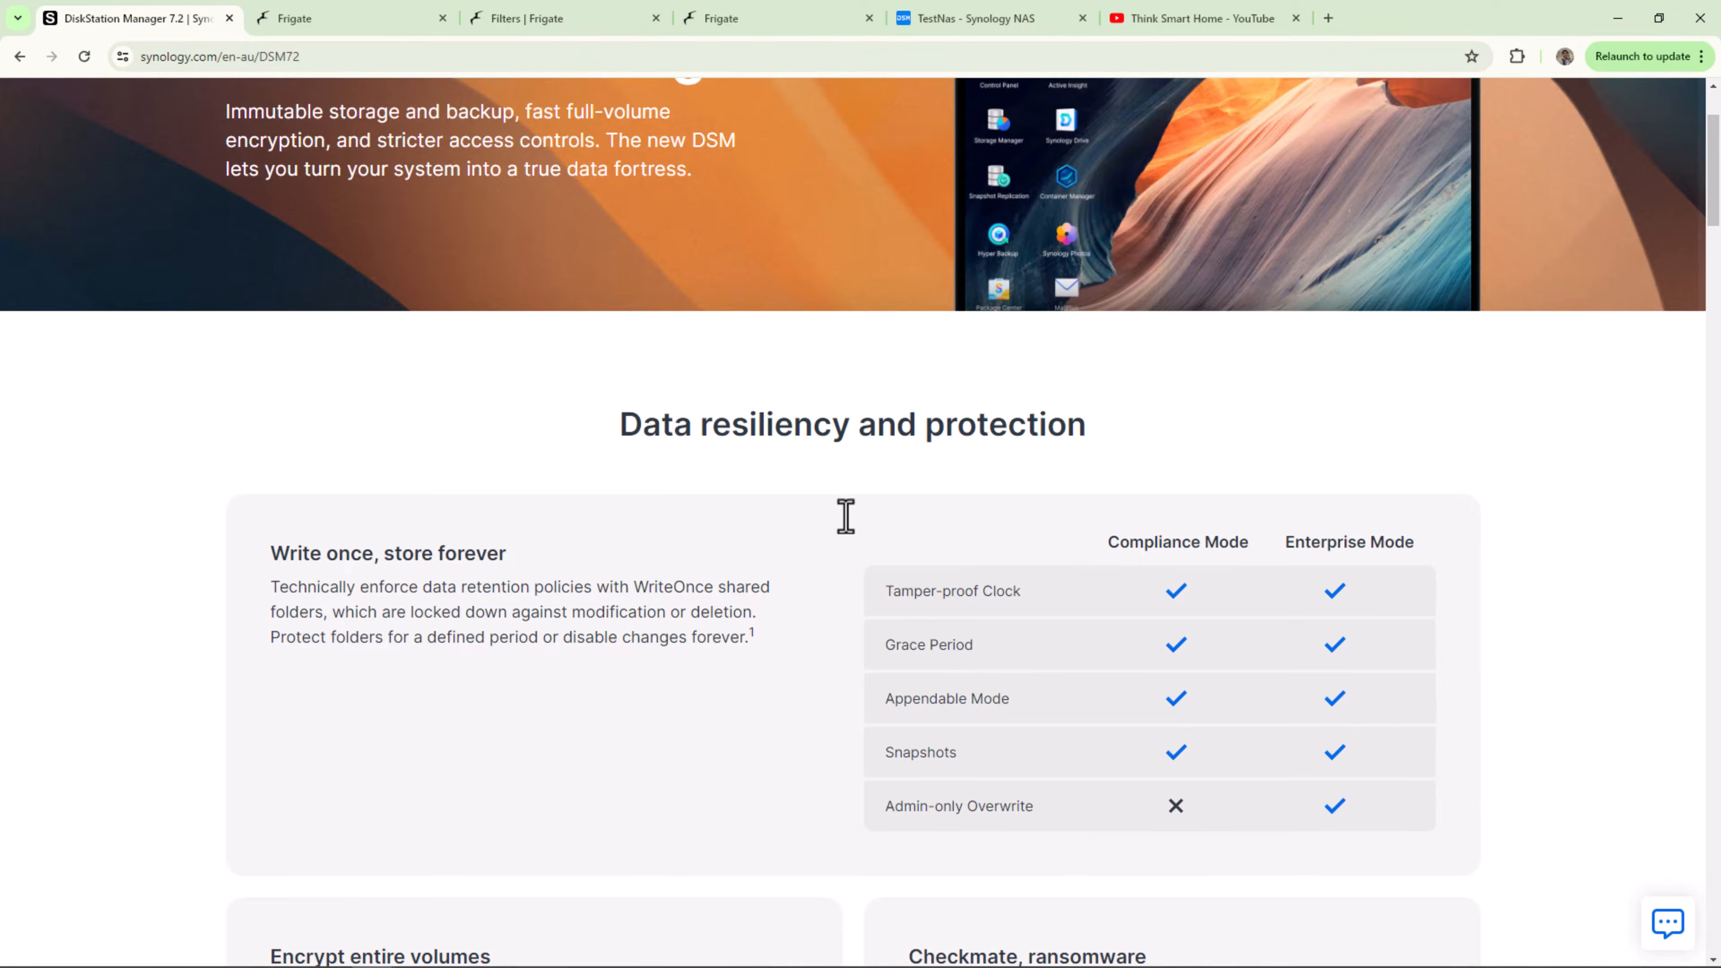
scroll(847, 522, down, 8)
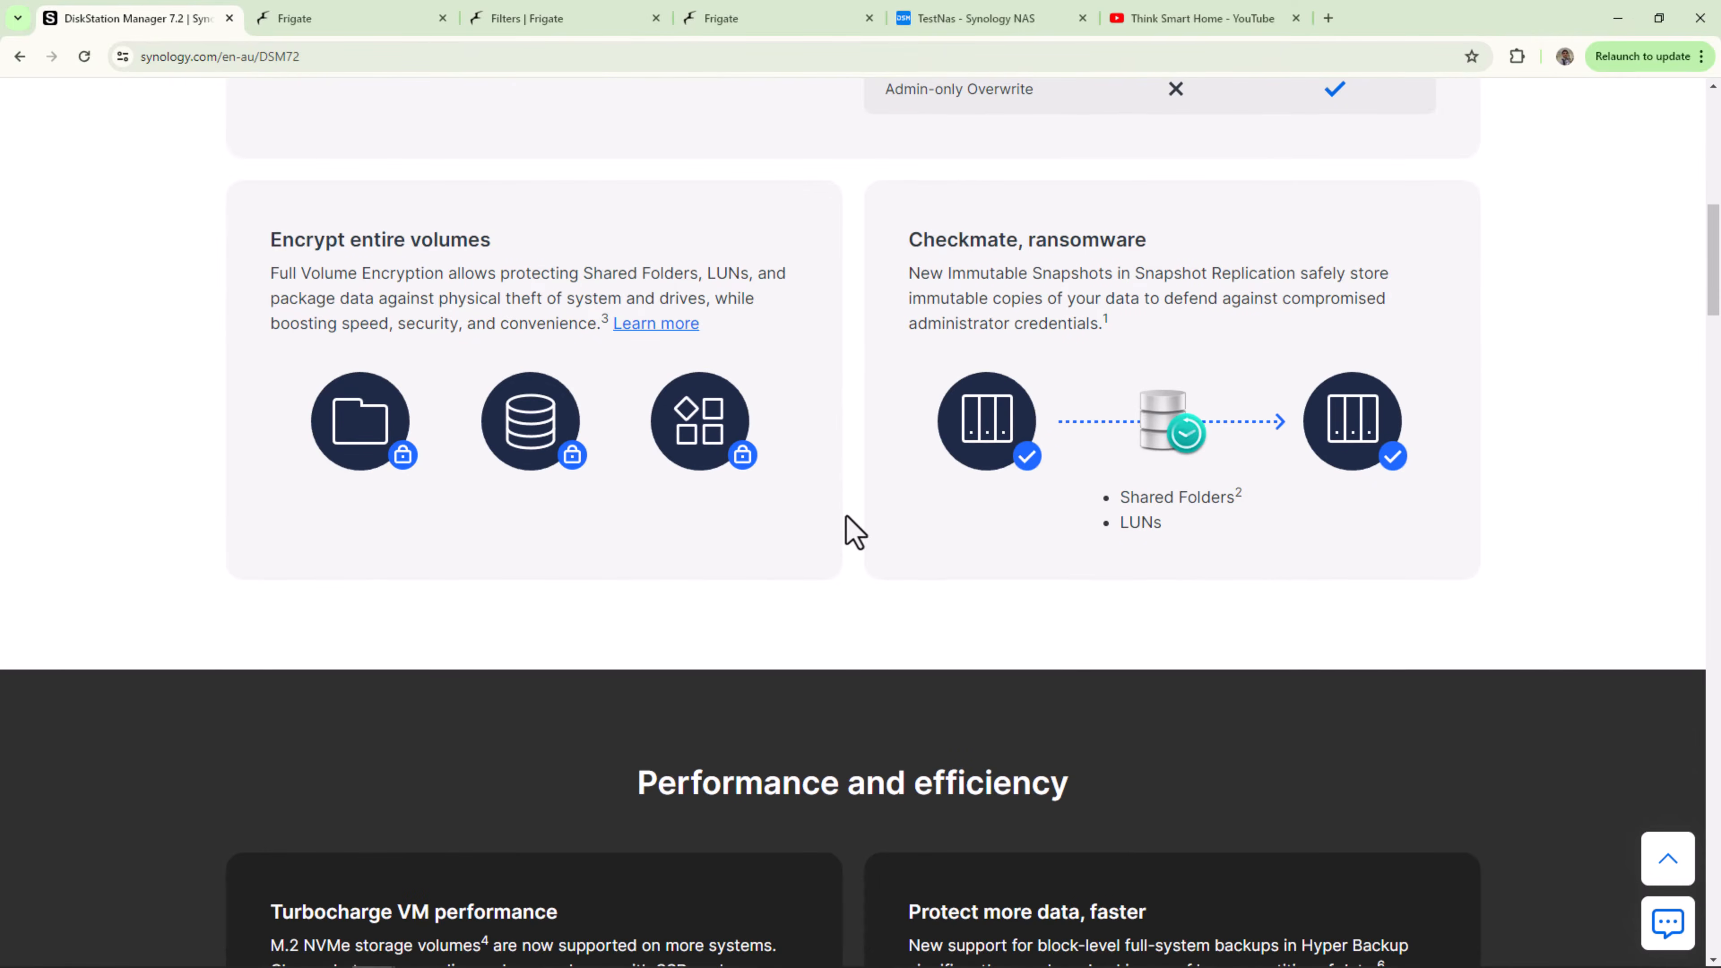
scroll(852, 533, down, 8)
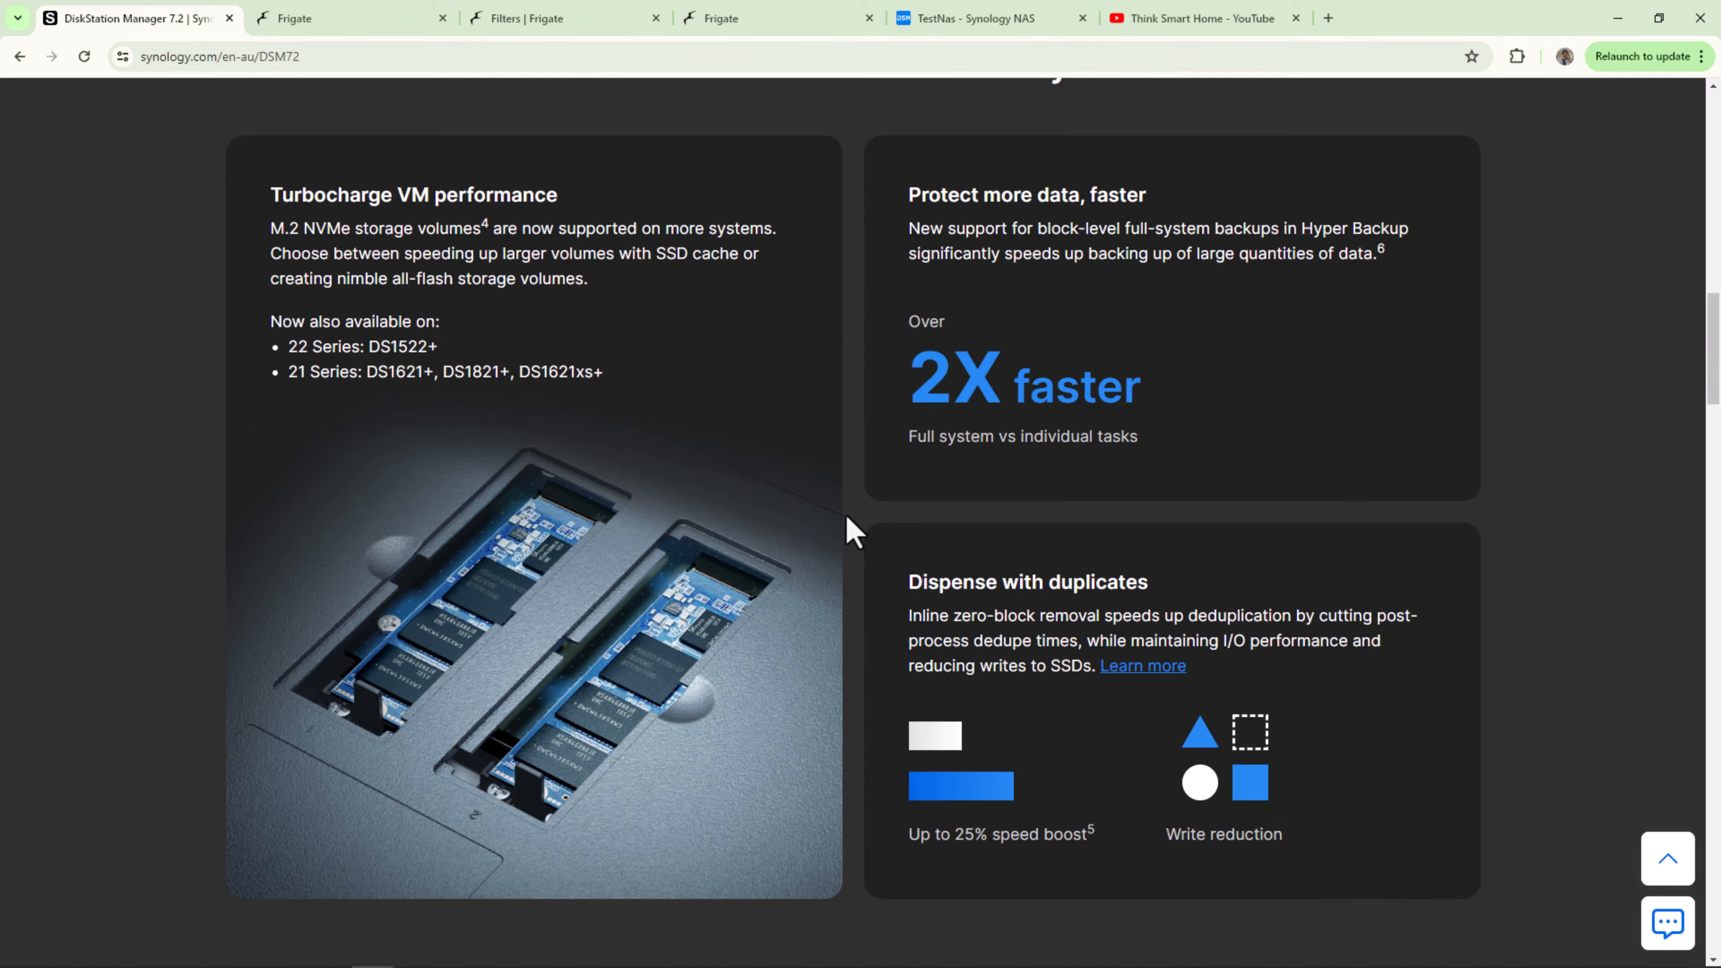
scroll(853, 532, down, 1)
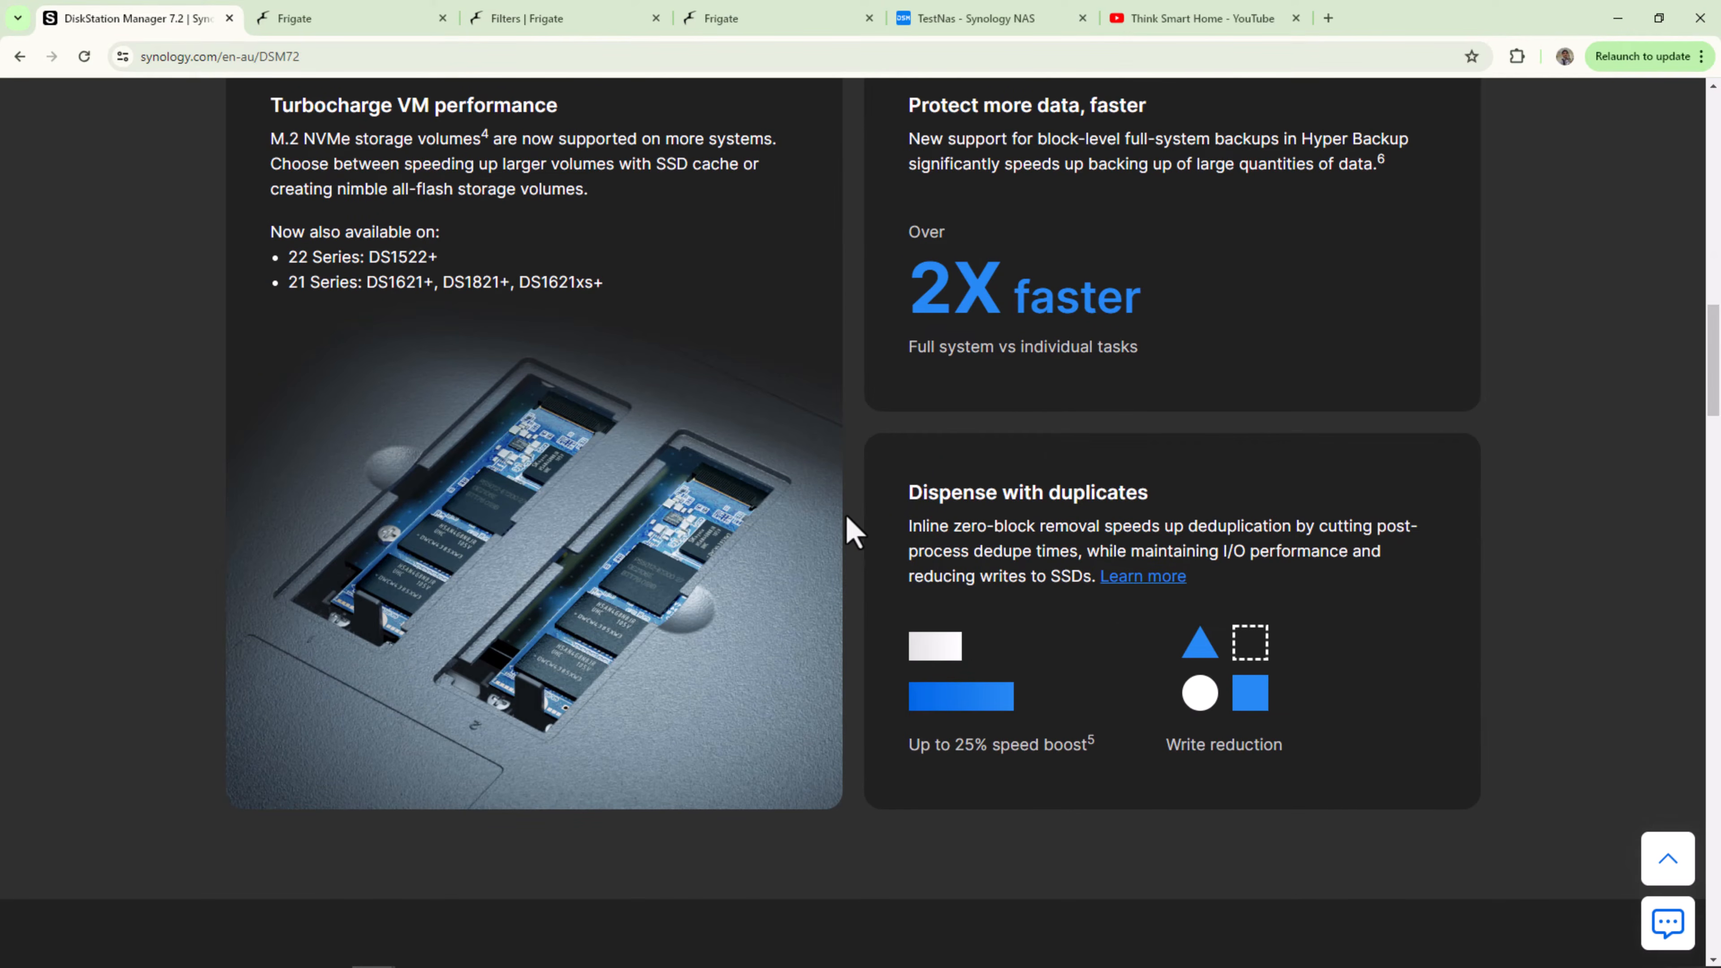
scroll(846, 516, down, 9)
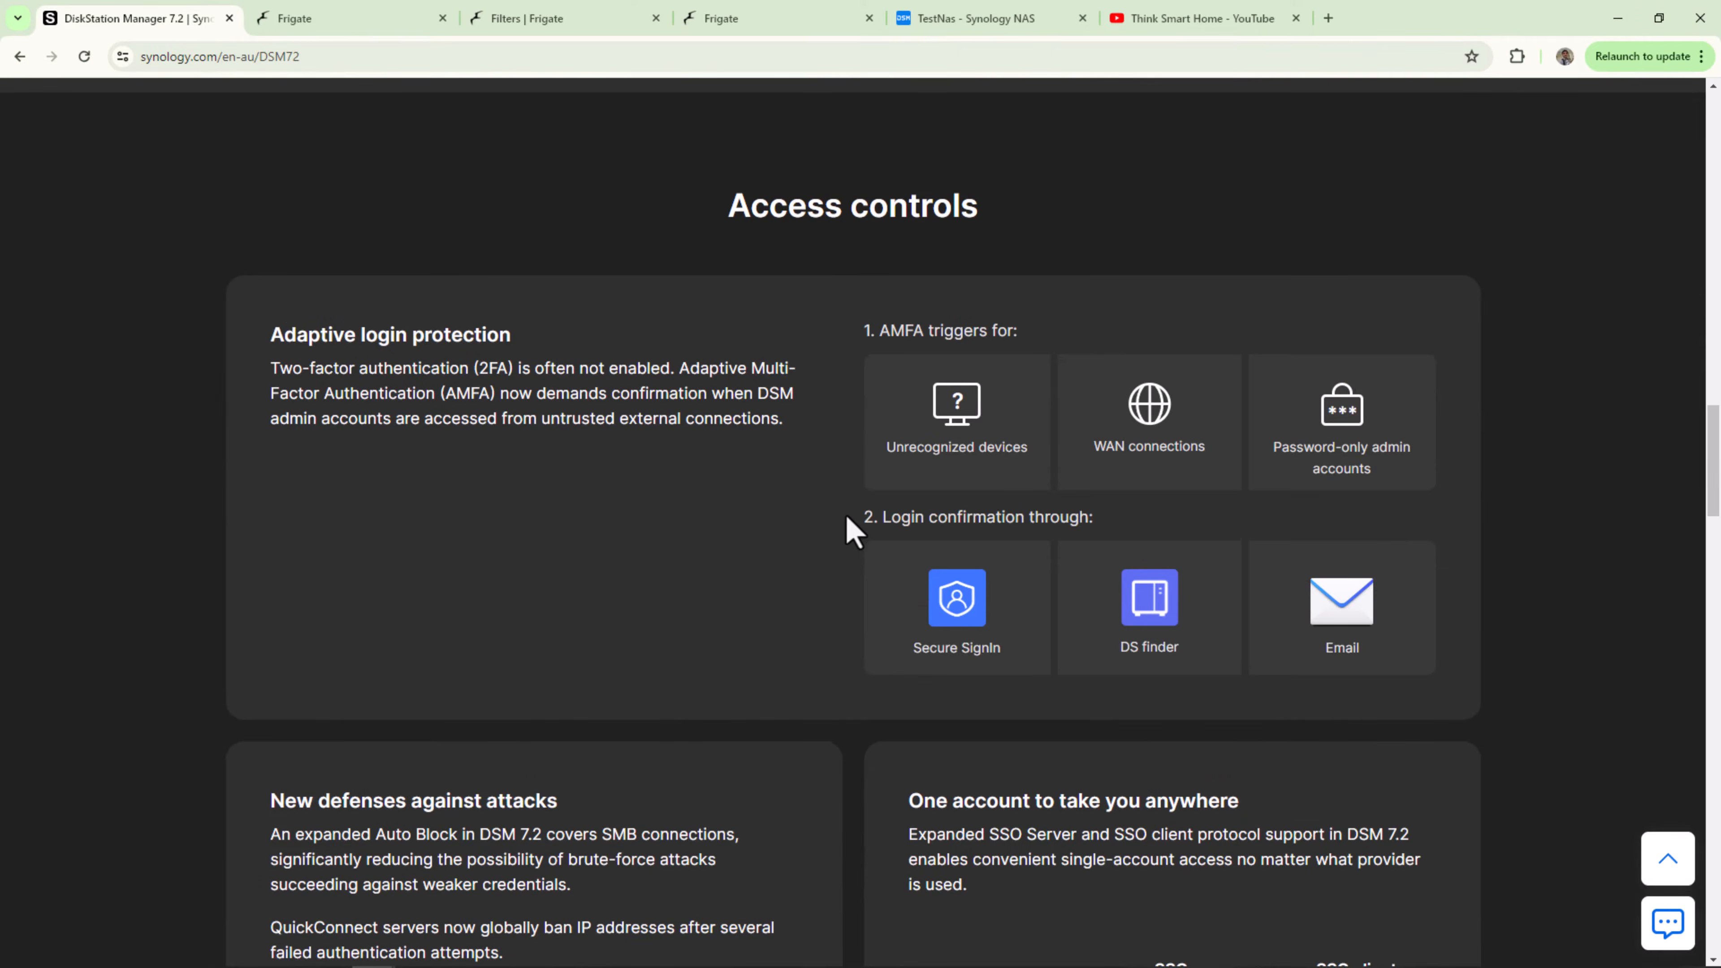
scroll(853, 531, down, 14)
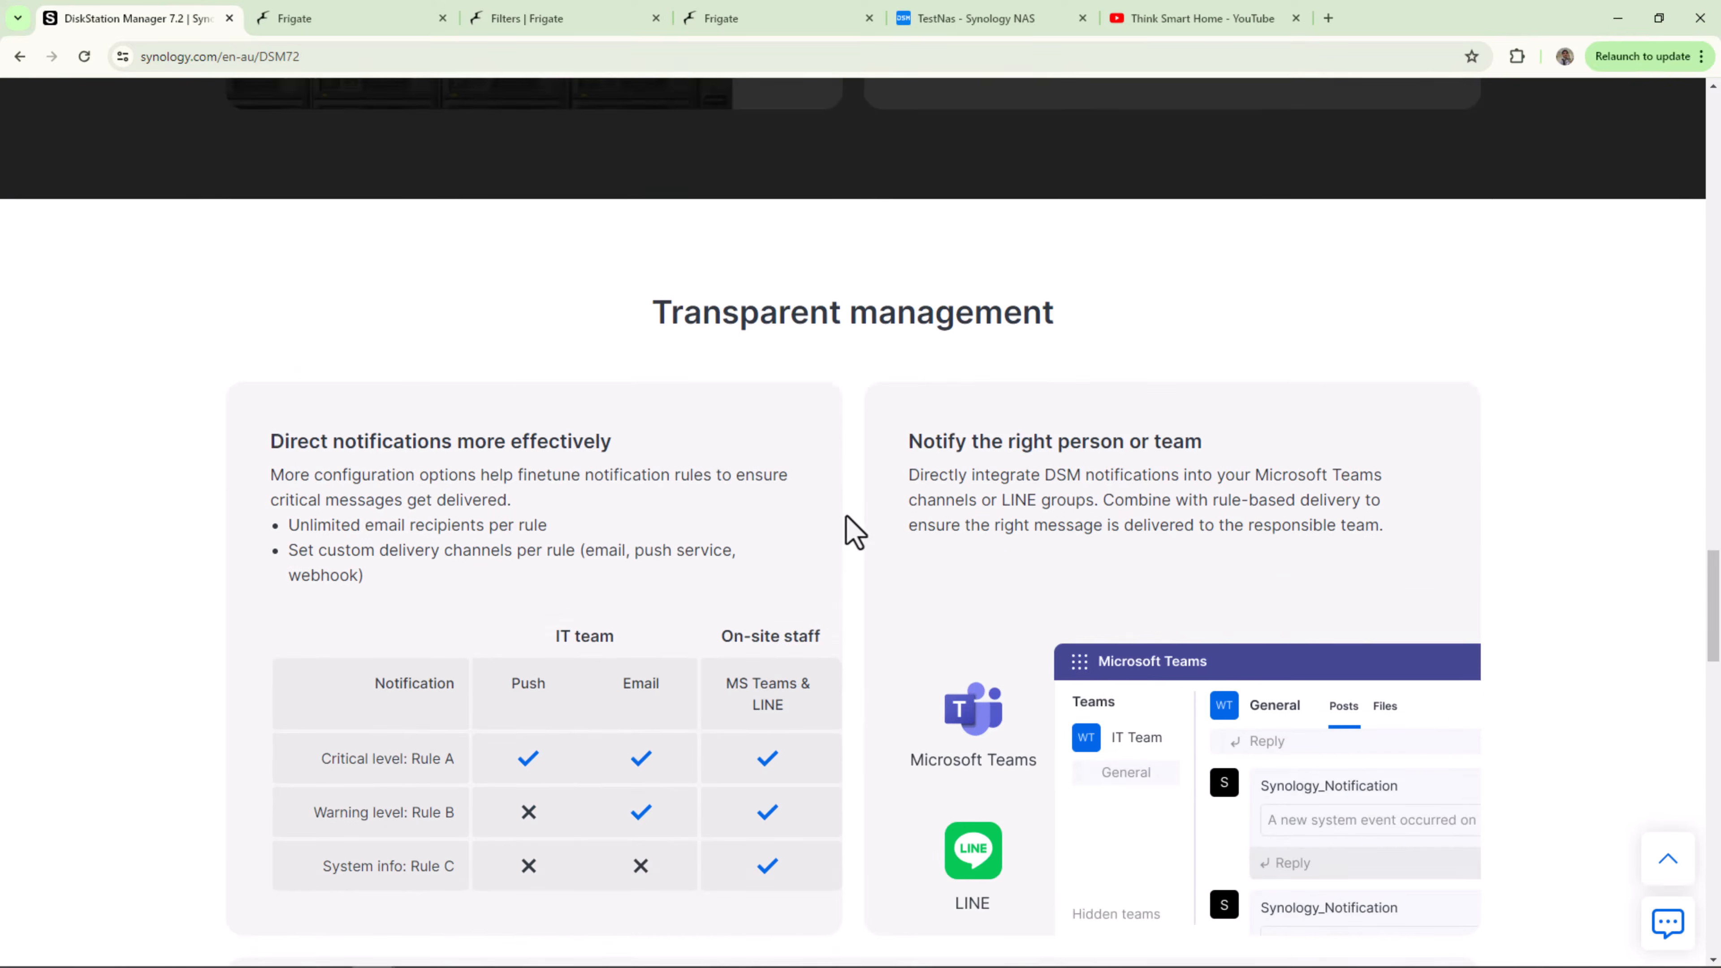
scroll(852, 532, down, 4)
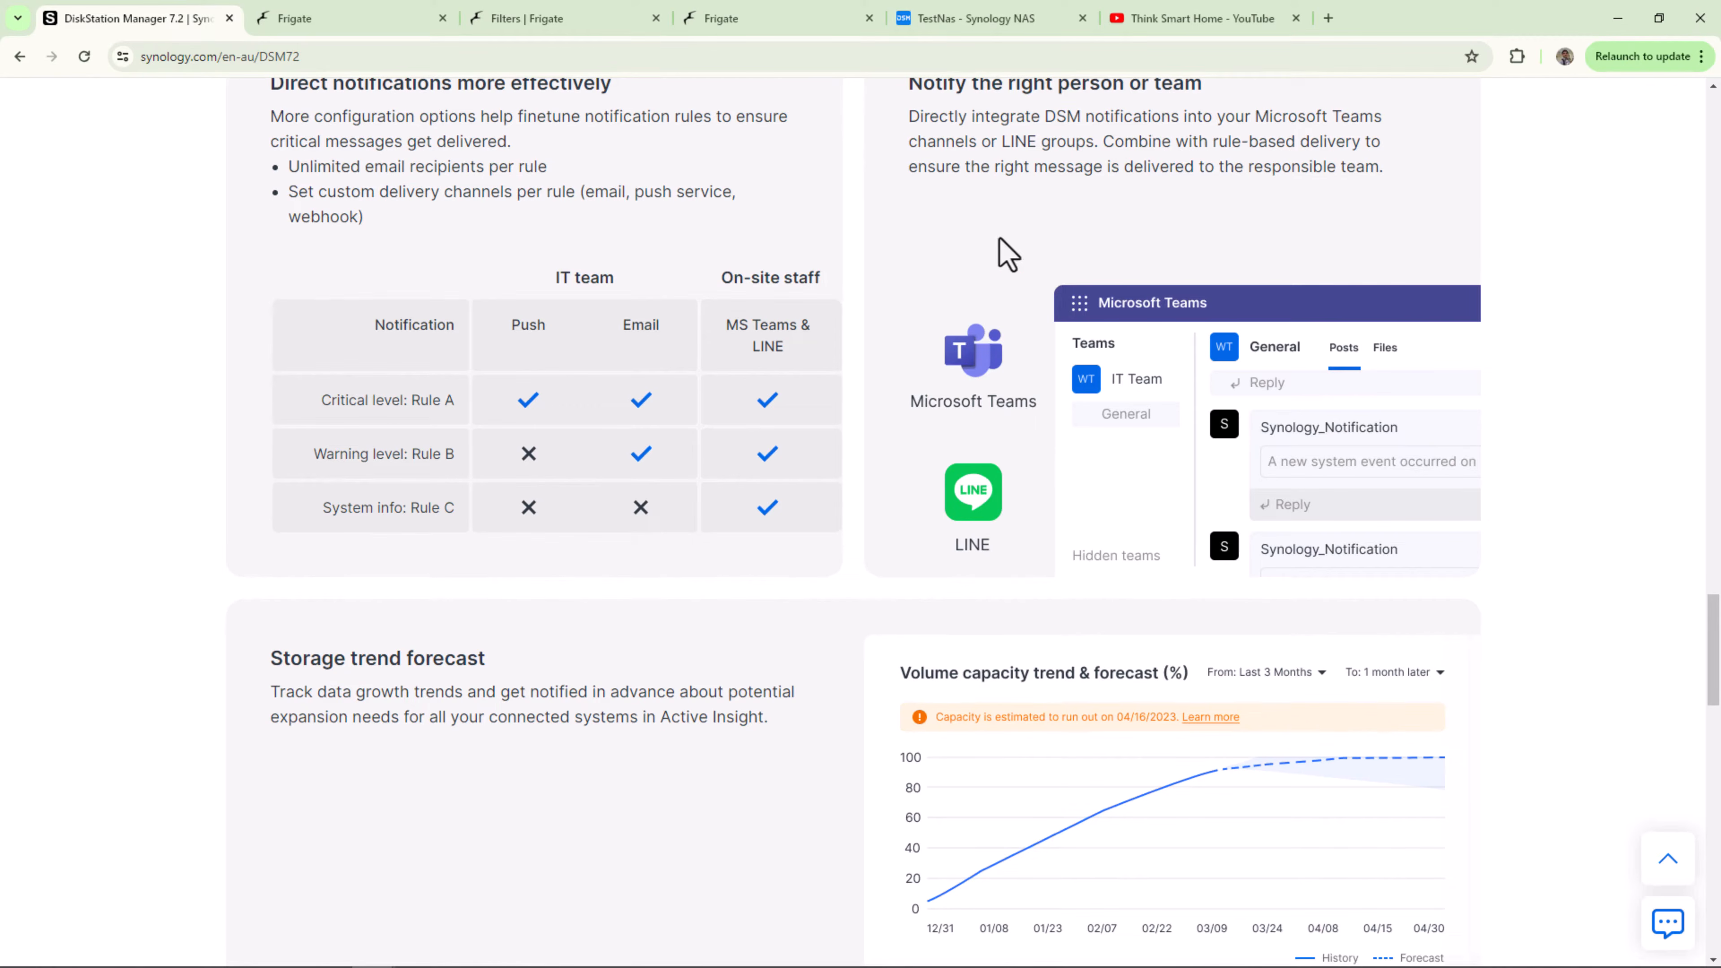
click(1156, 24)
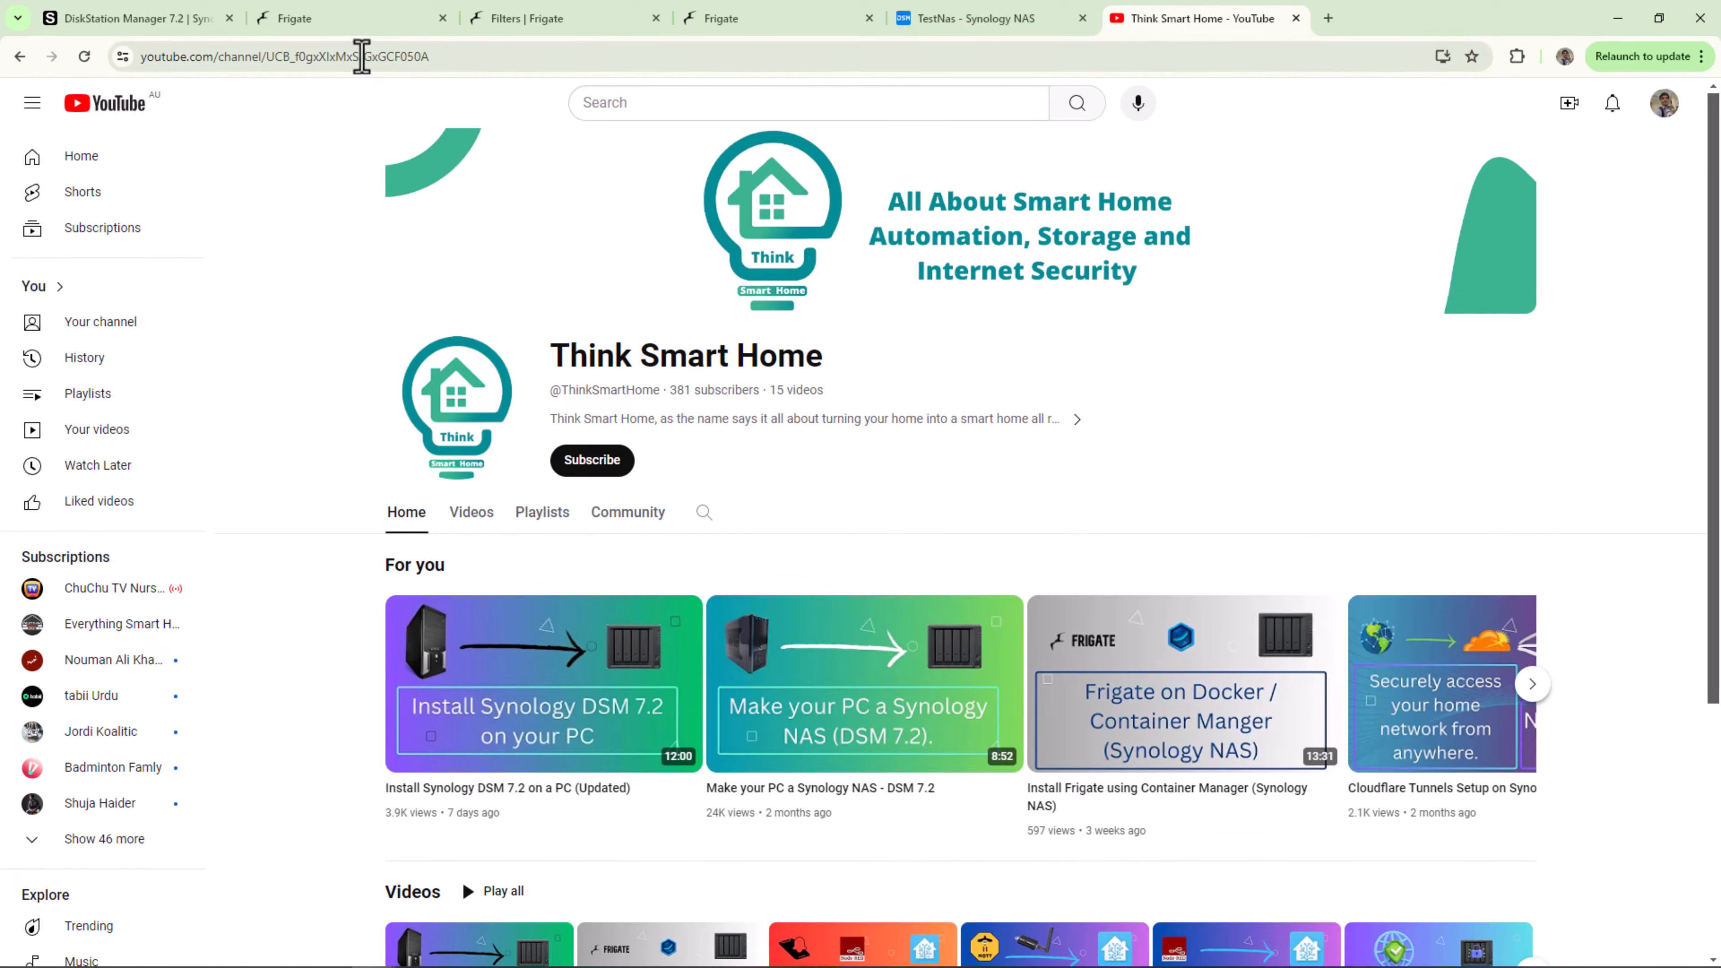
Step: Switch to the Frigate web interface and open the front camera's debug view
click(359, 20)
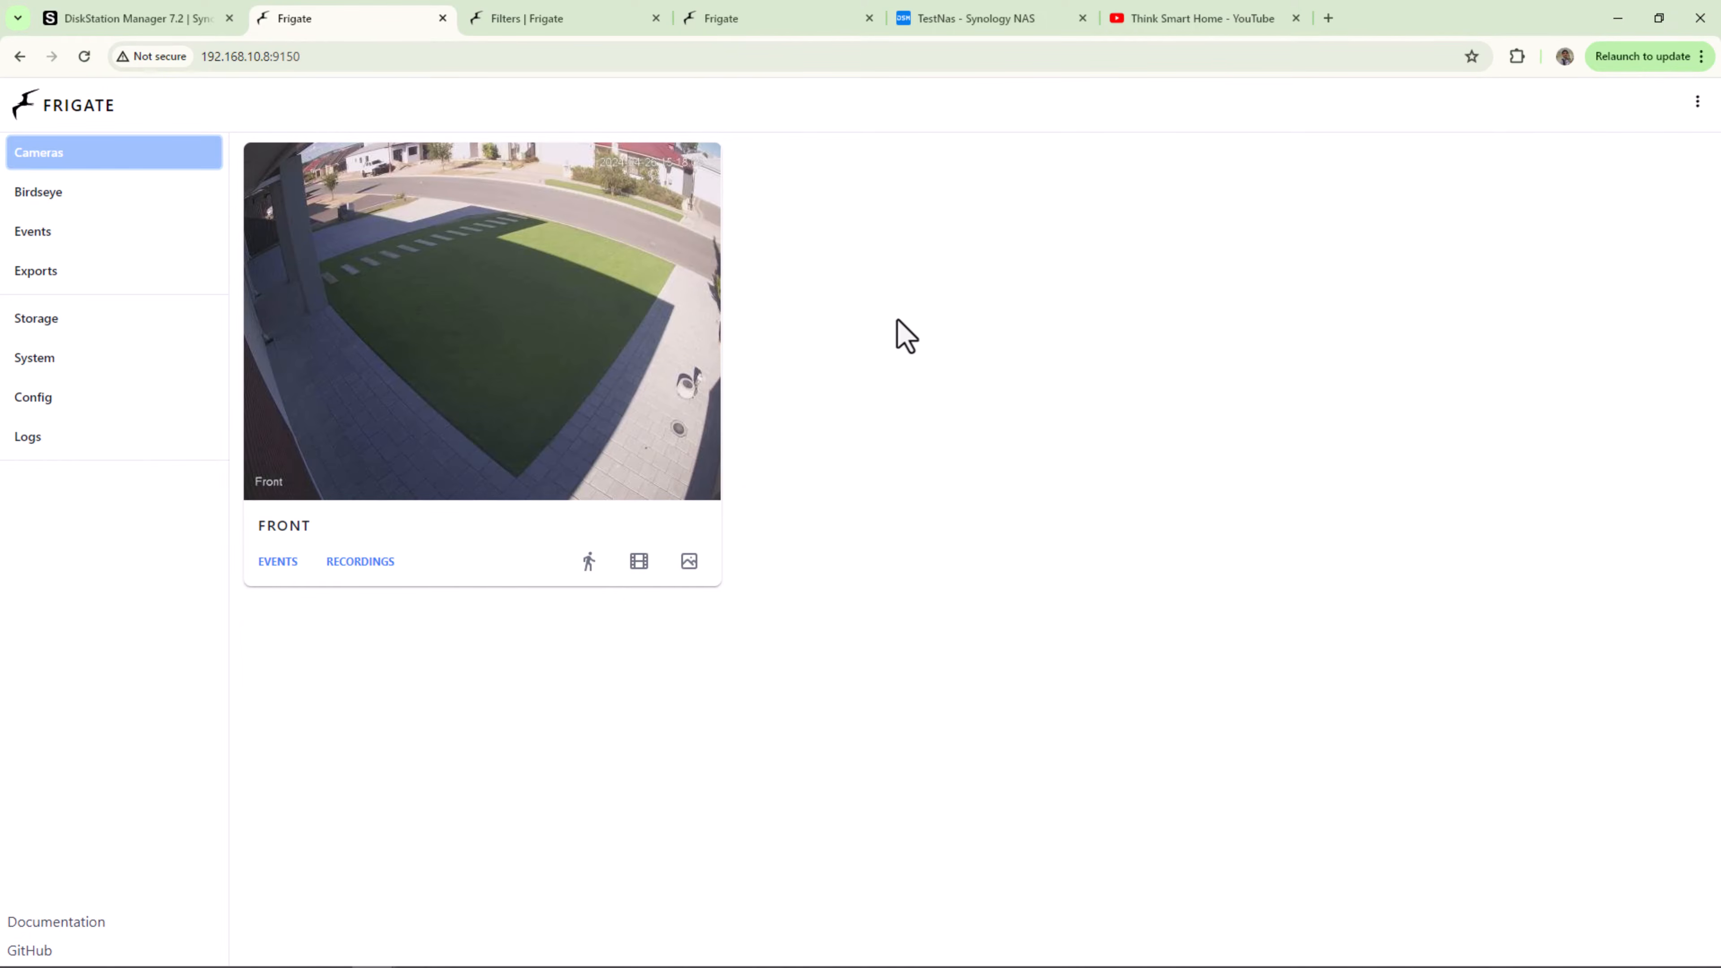
click(571, 364)
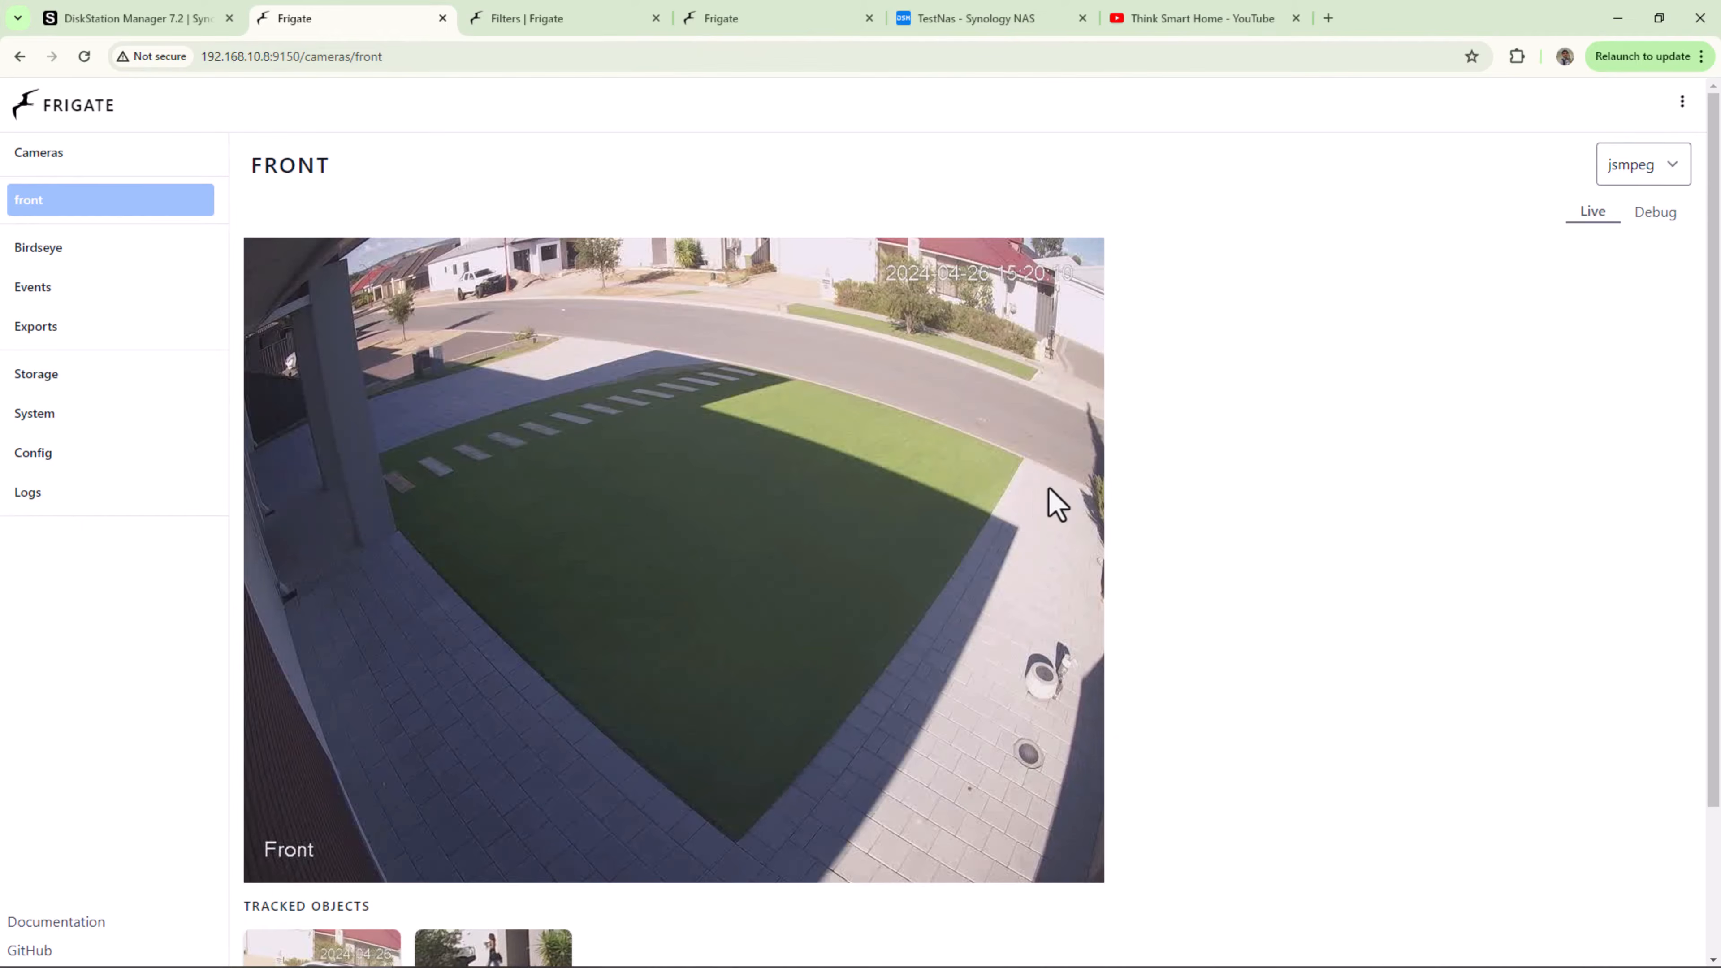
click(1654, 216)
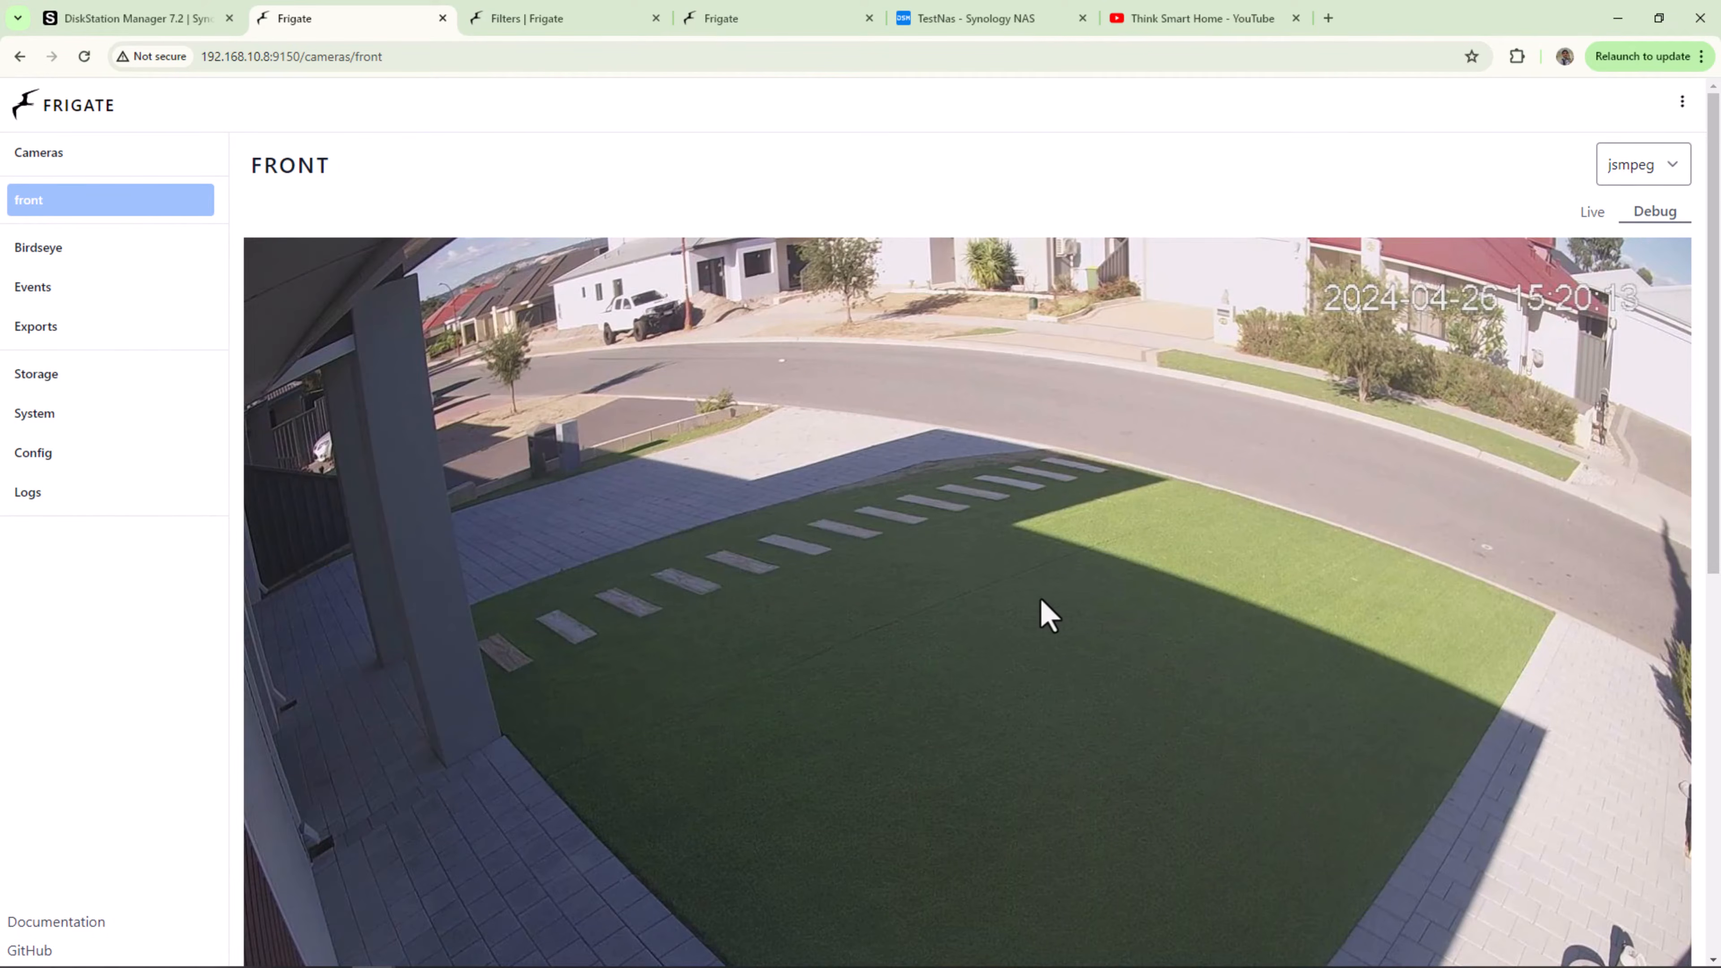
Step: Look over the front camera's debug feed and show its debug options
scroll(1041, 599, down, 6)
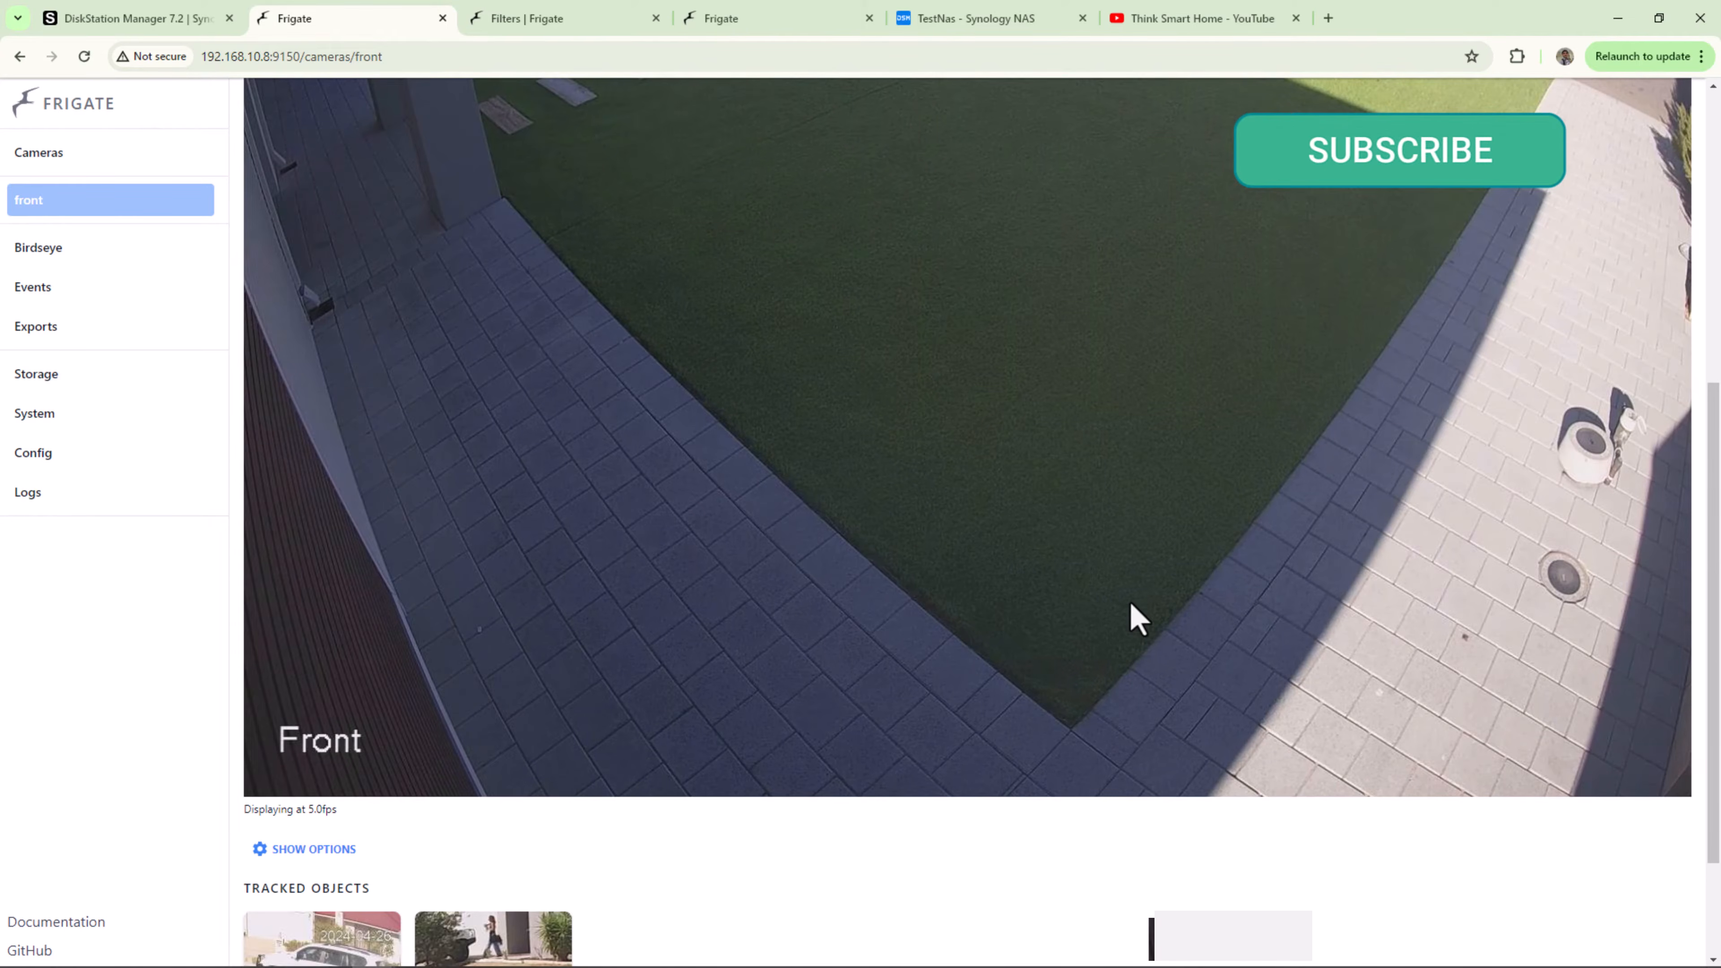
scroll(1139, 618, up, 7)
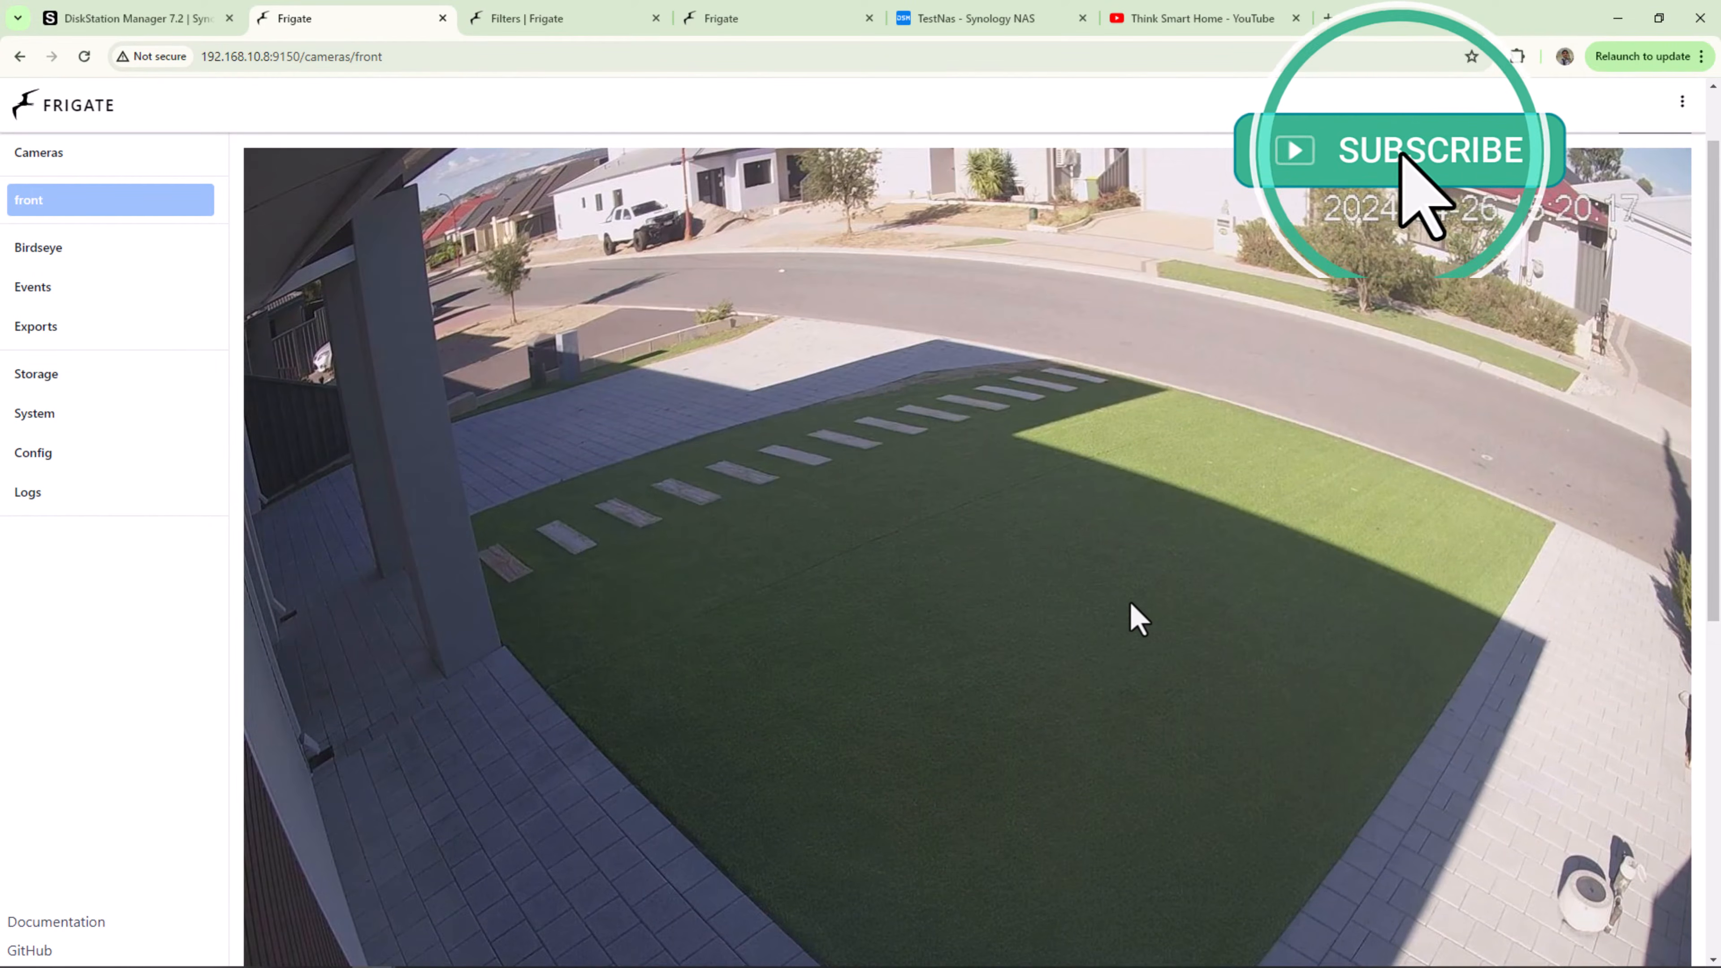
scroll(1139, 618, down, 6)
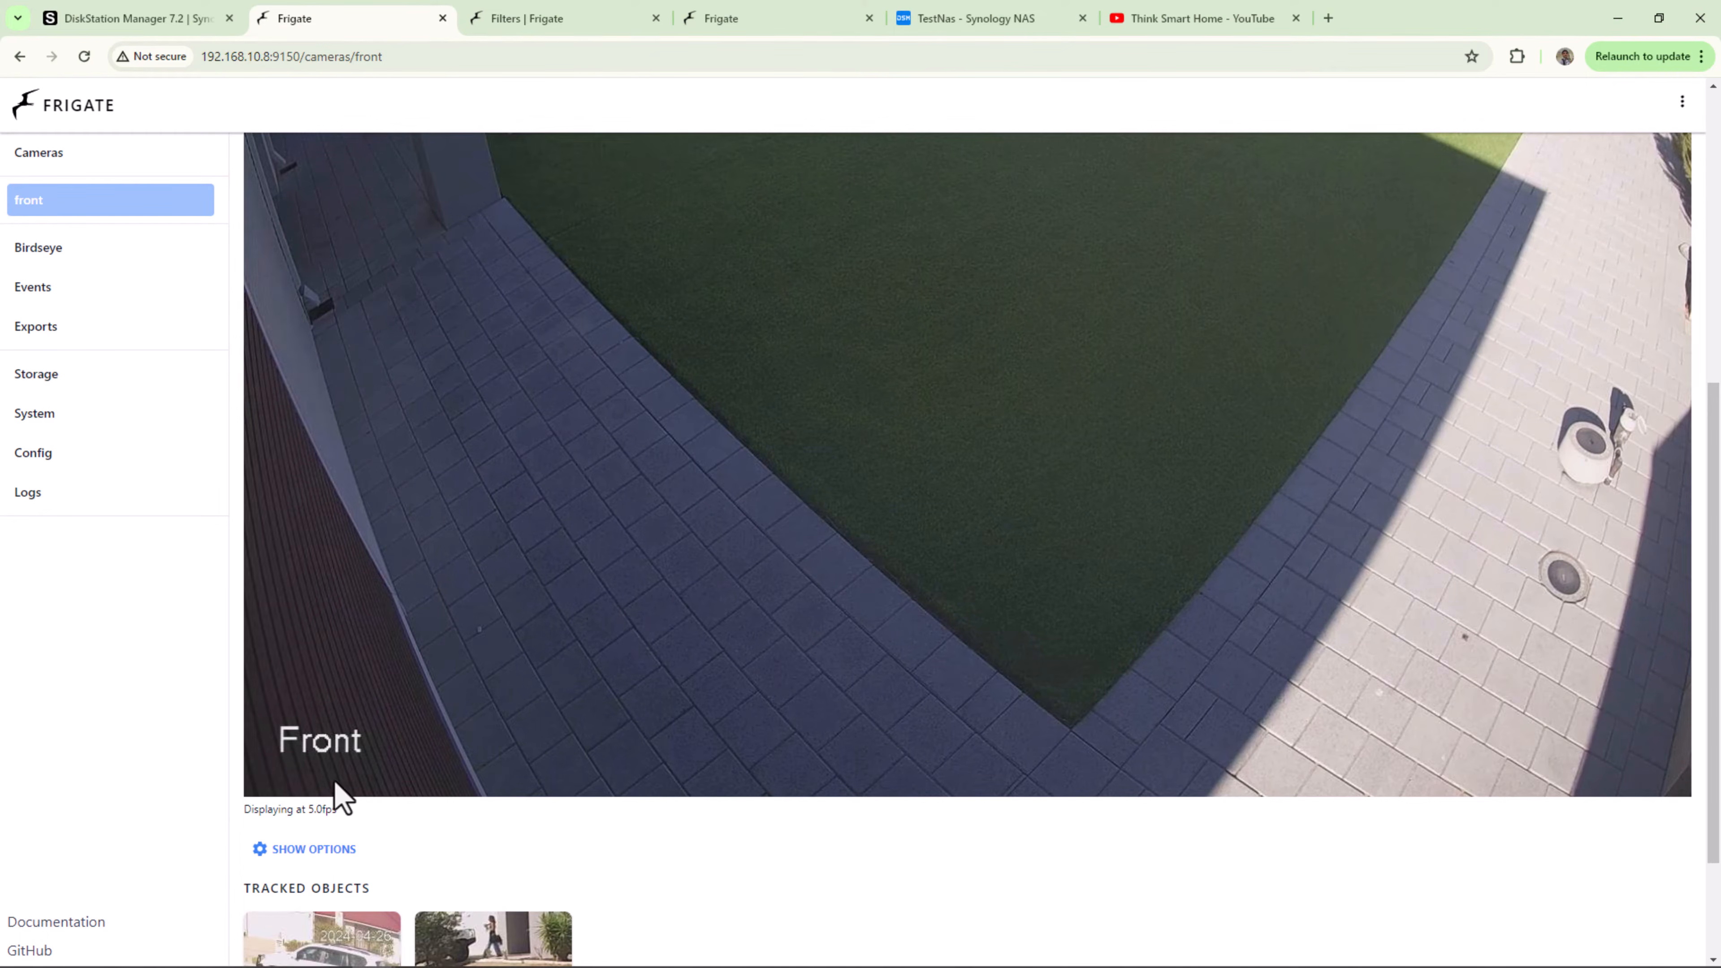
click(328, 851)
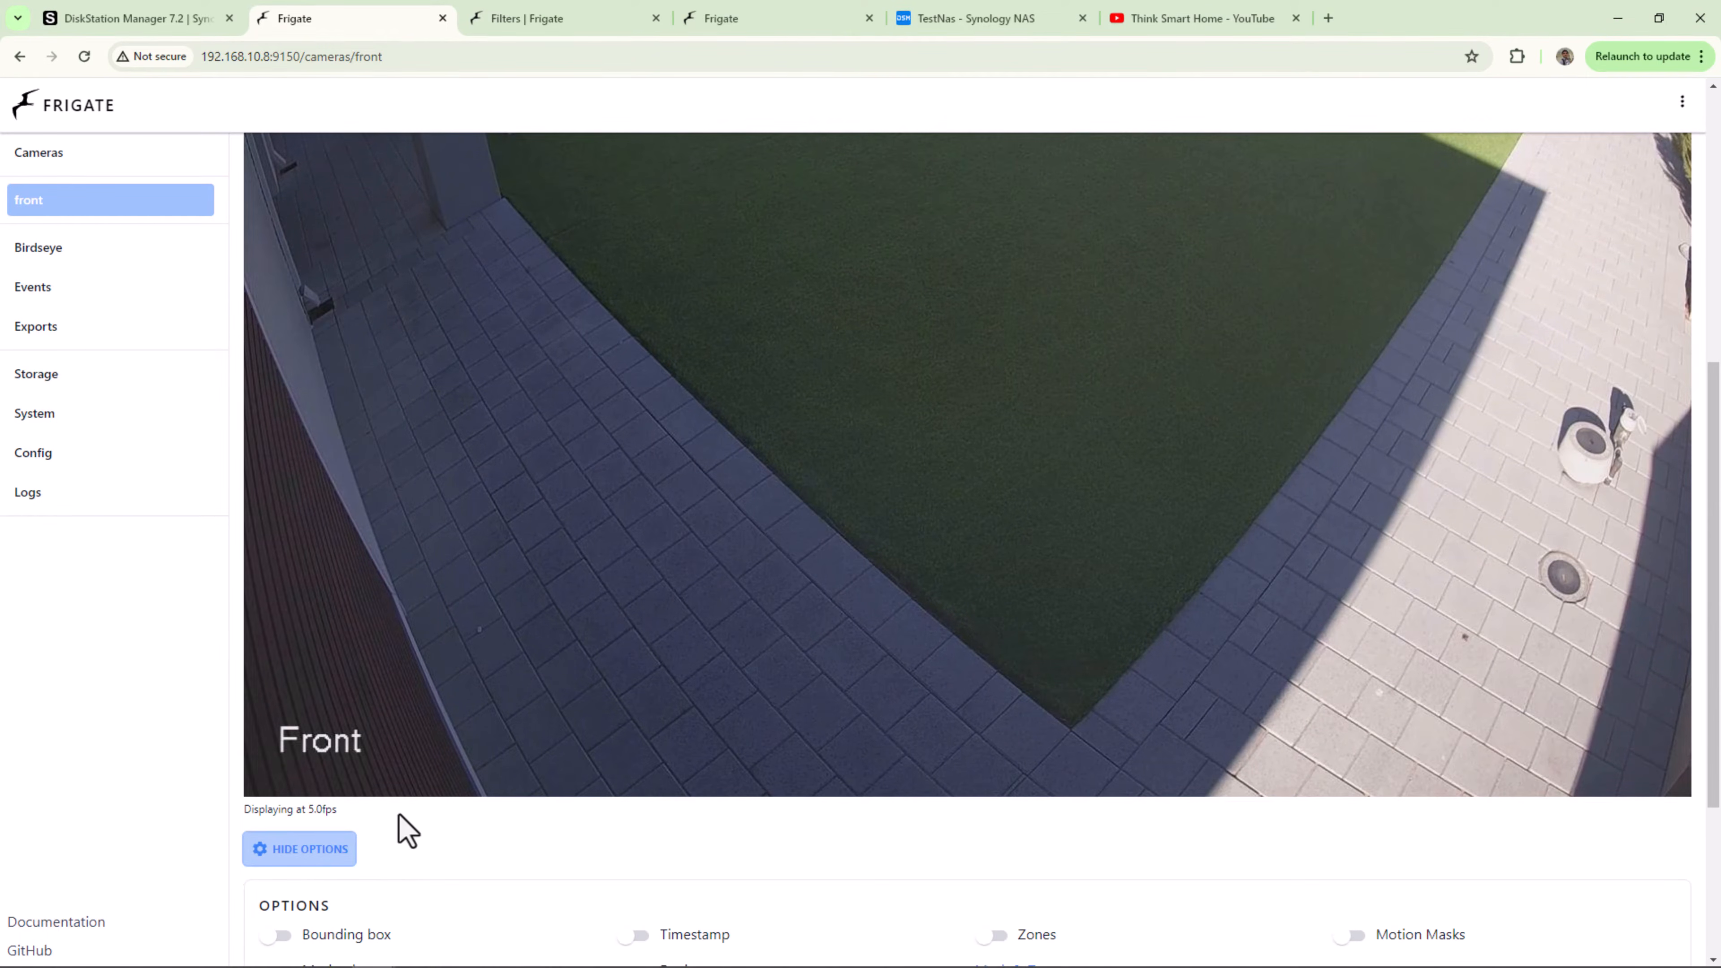
scroll(404, 824, down, 2)
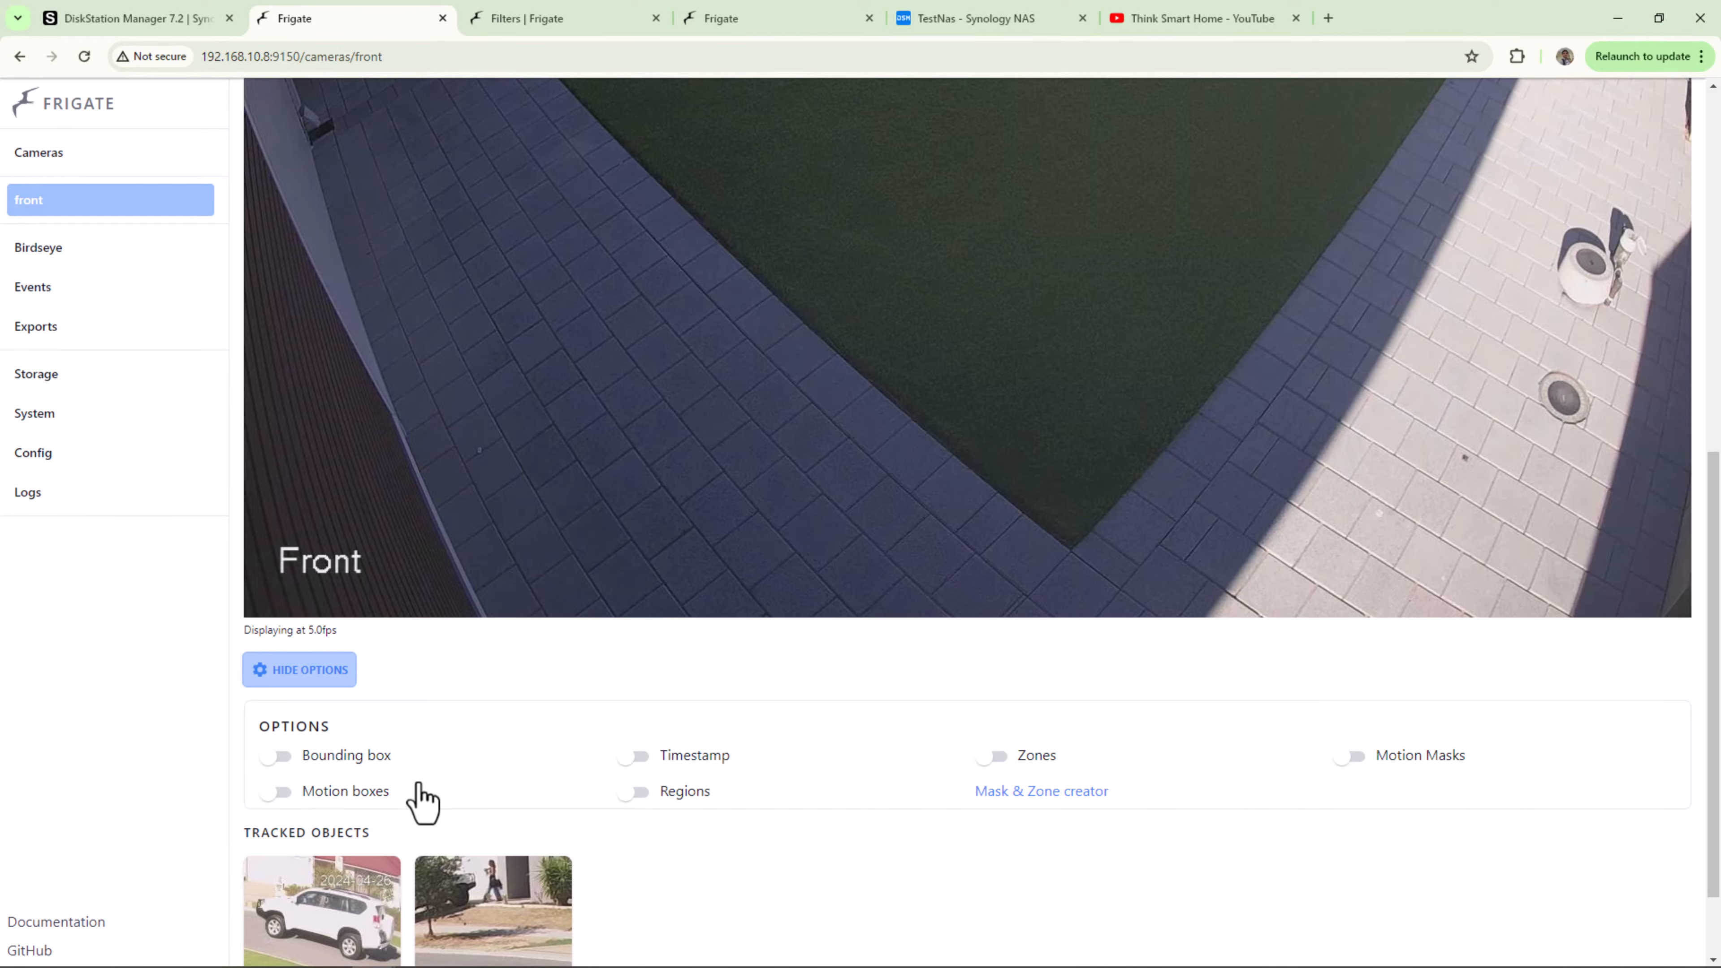
Step: Try the bounding box and motion boxes overlays on the front camera feed, switching them off again
click(283, 759)
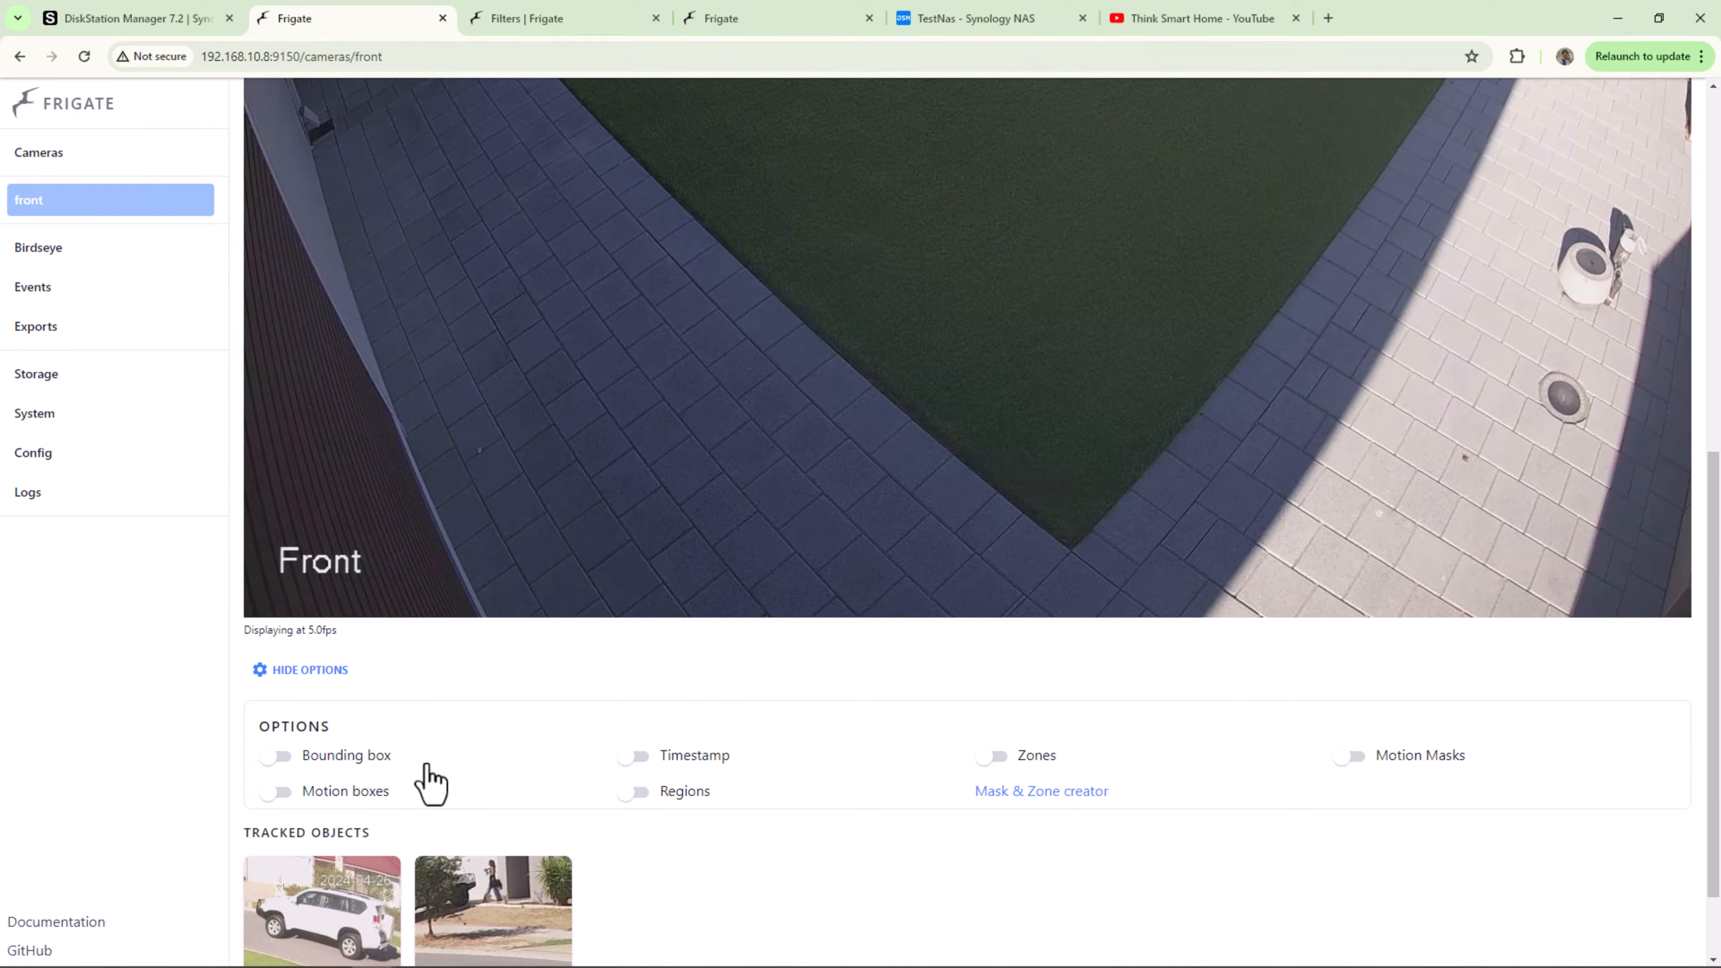
click(280, 793)
scroll(389, 790, up, 6)
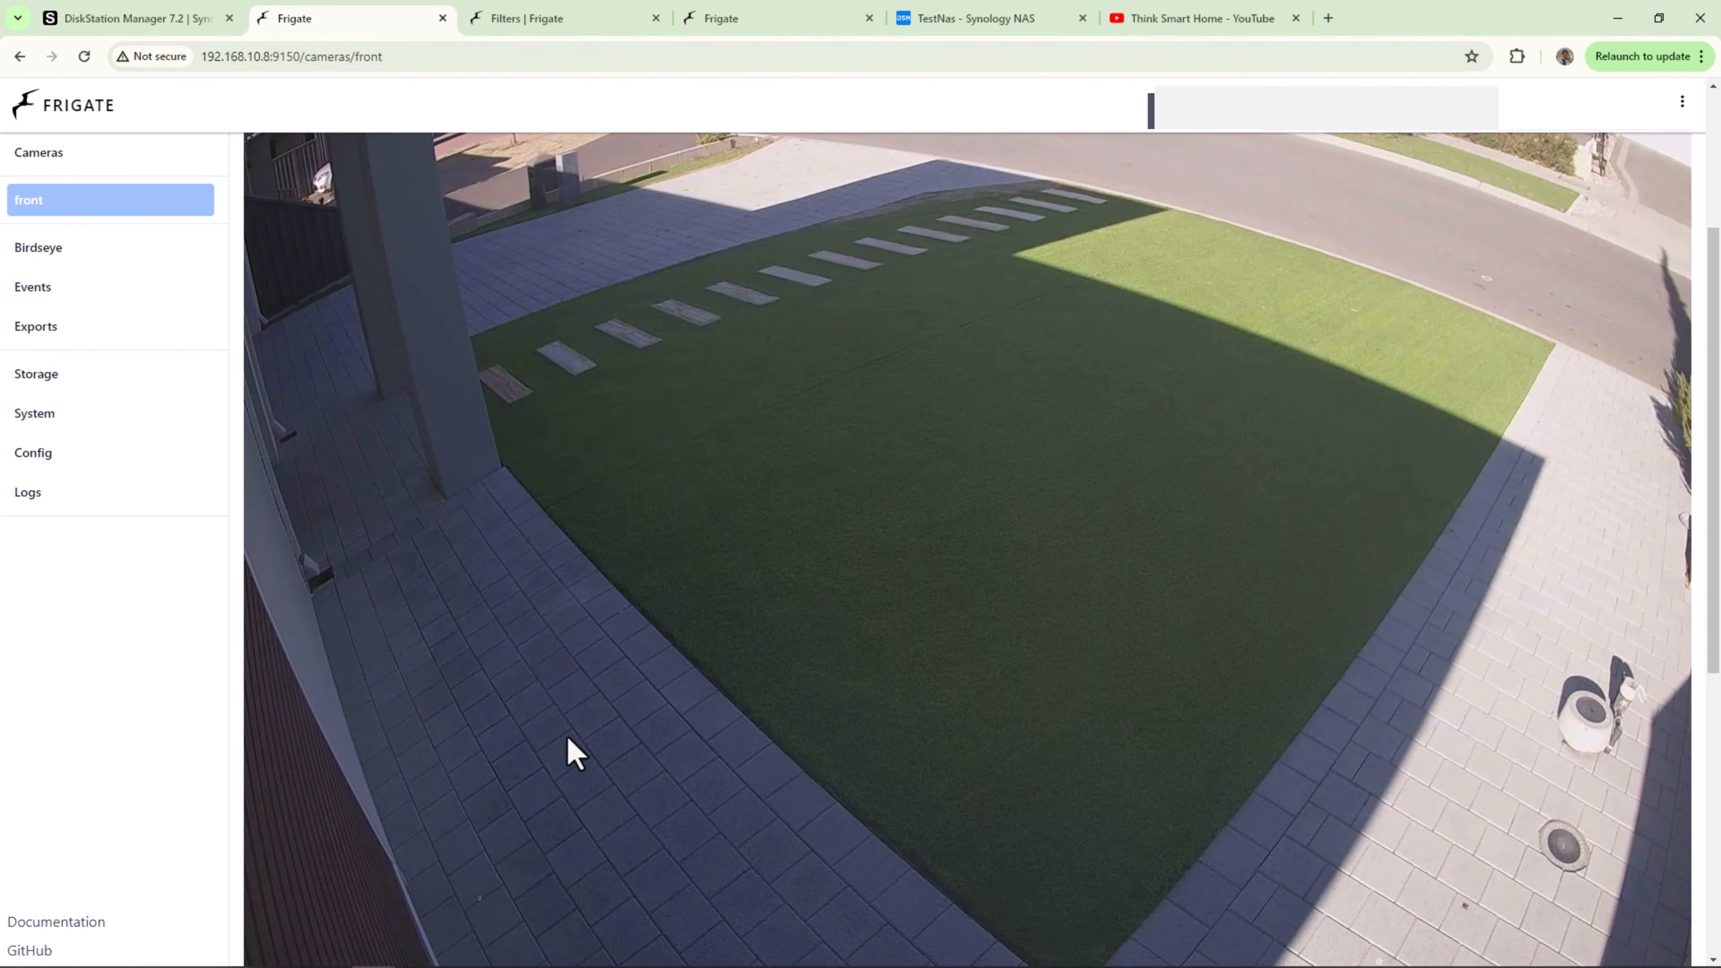
scroll(572, 751, down, 6)
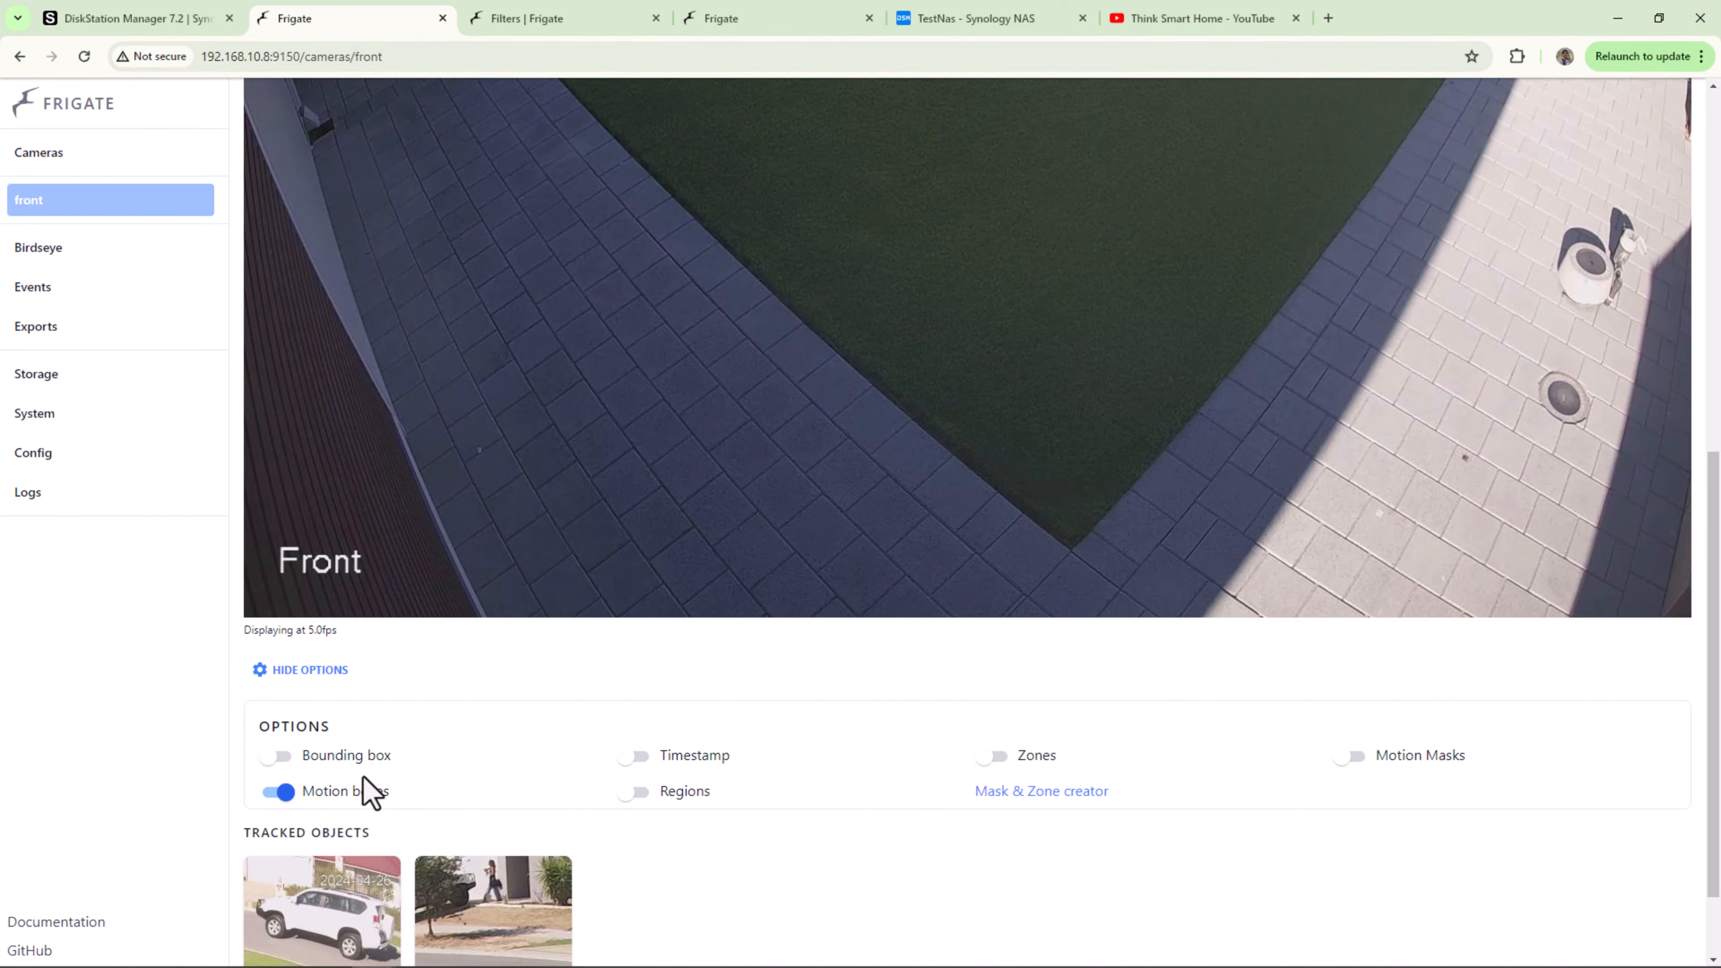
click(280, 797)
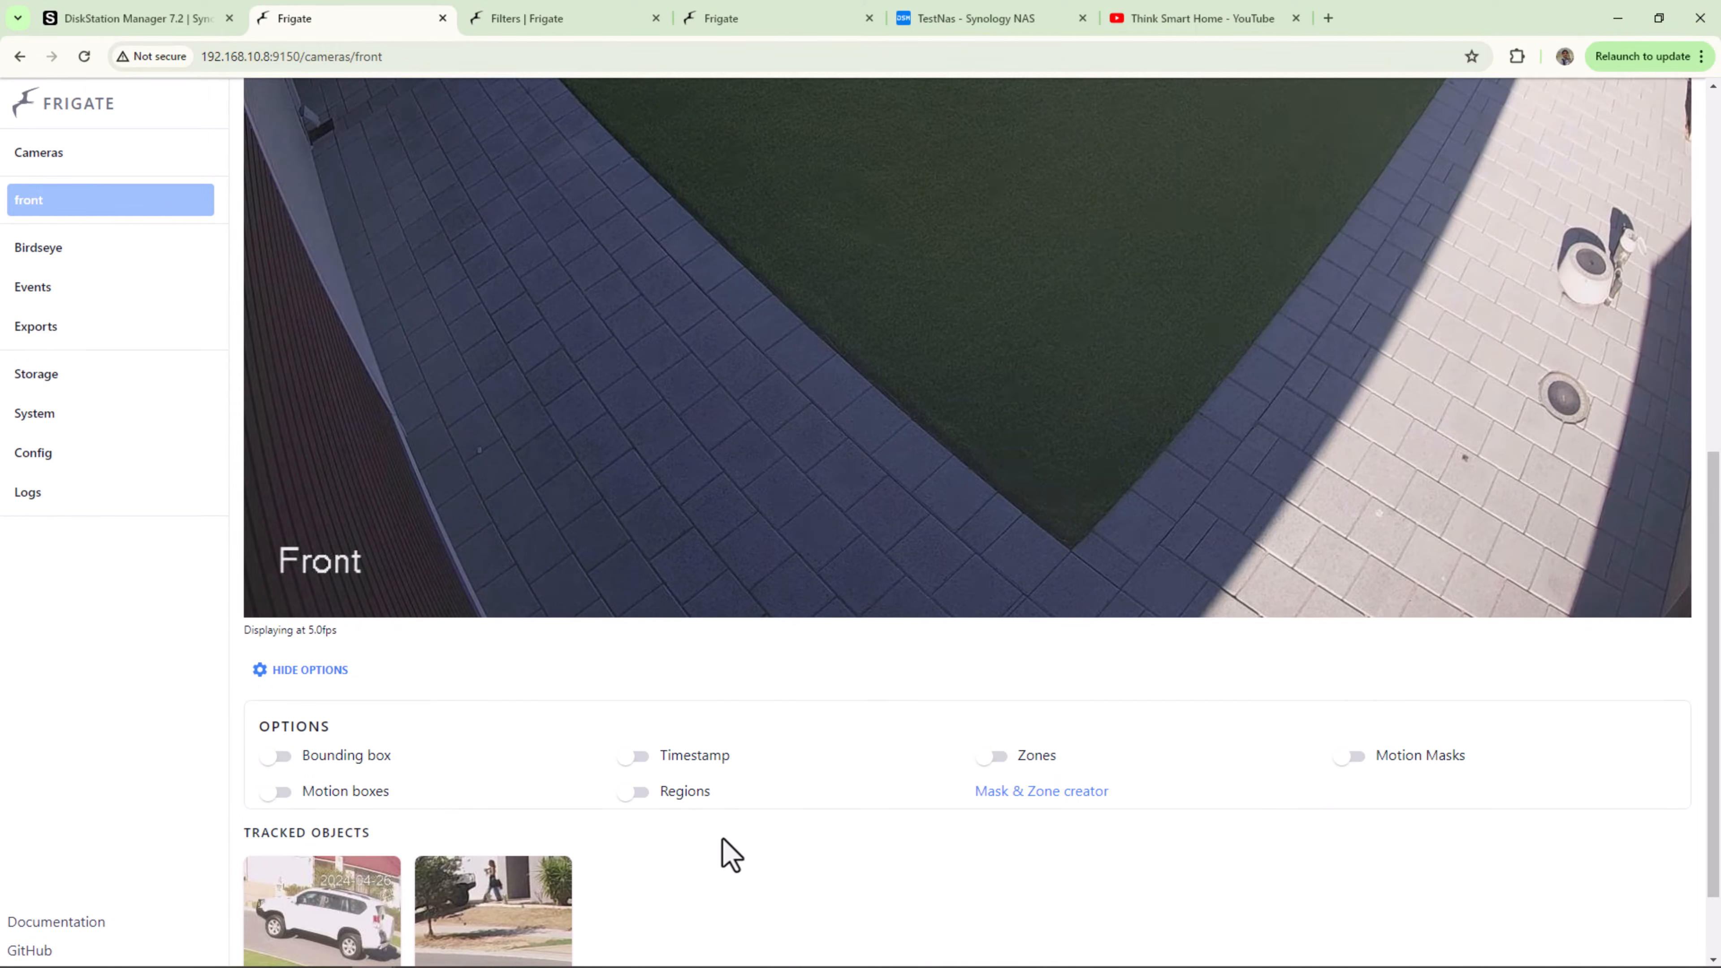
Step: Turn on the timestamp overlay, inspect it on the front camera feed, and turn it off again
click(639, 761)
scroll(671, 770, up, 5)
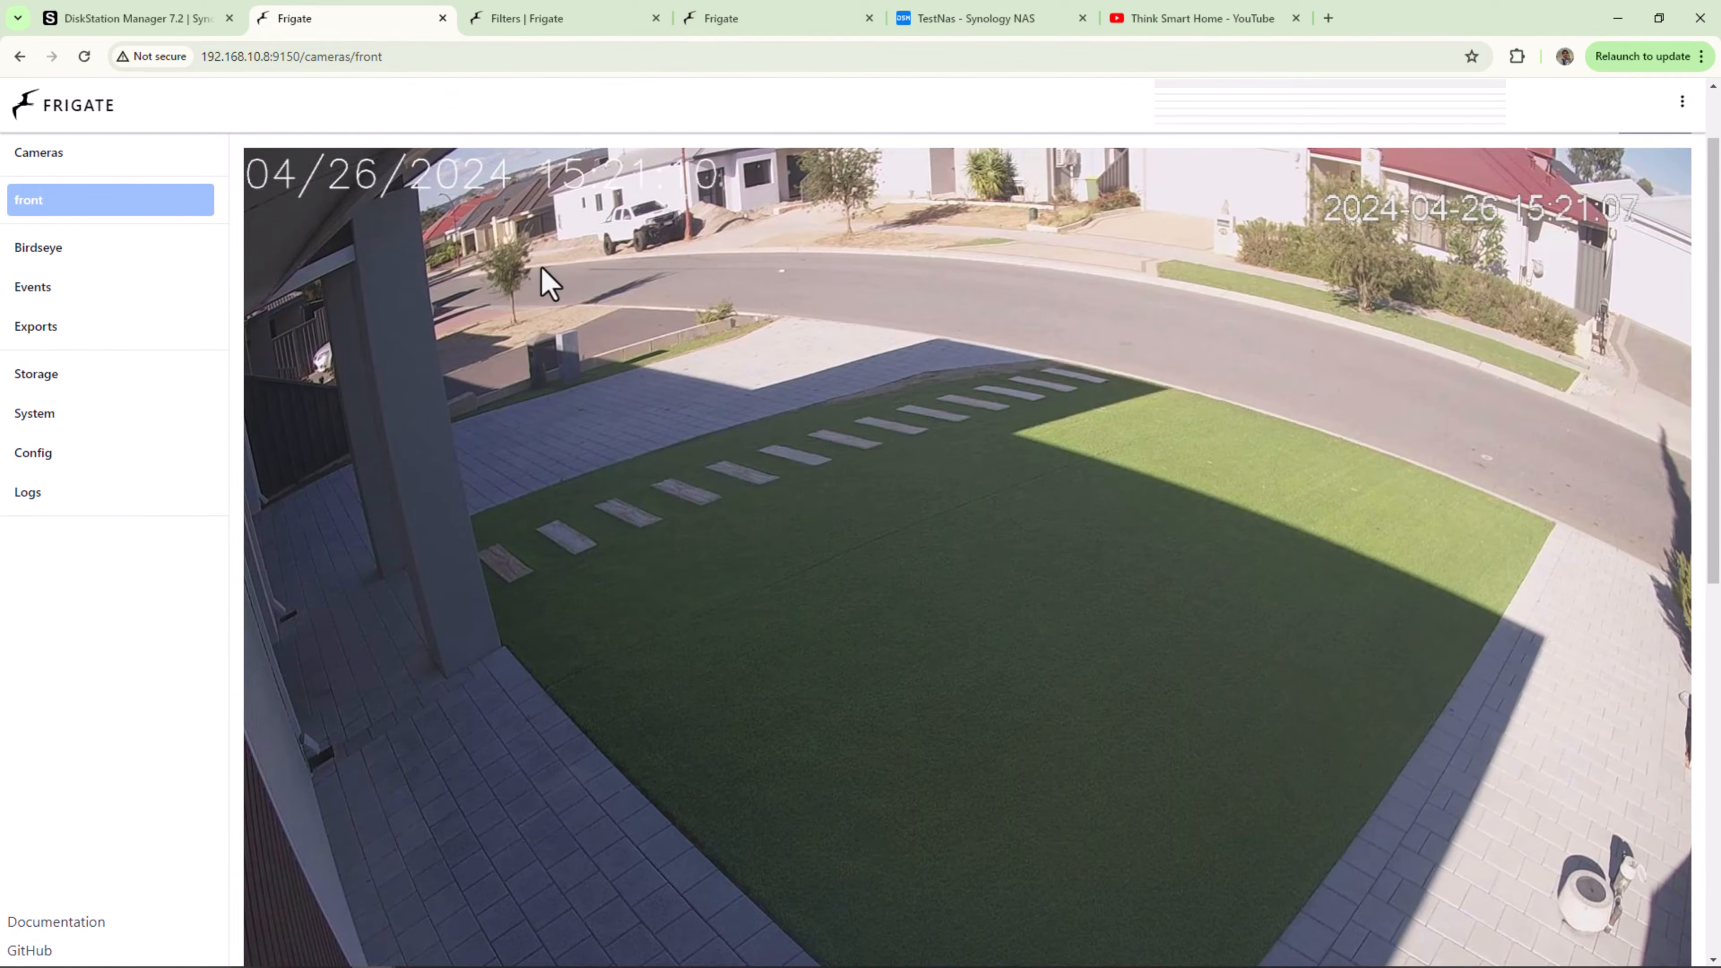
scroll(780, 577, down, 8)
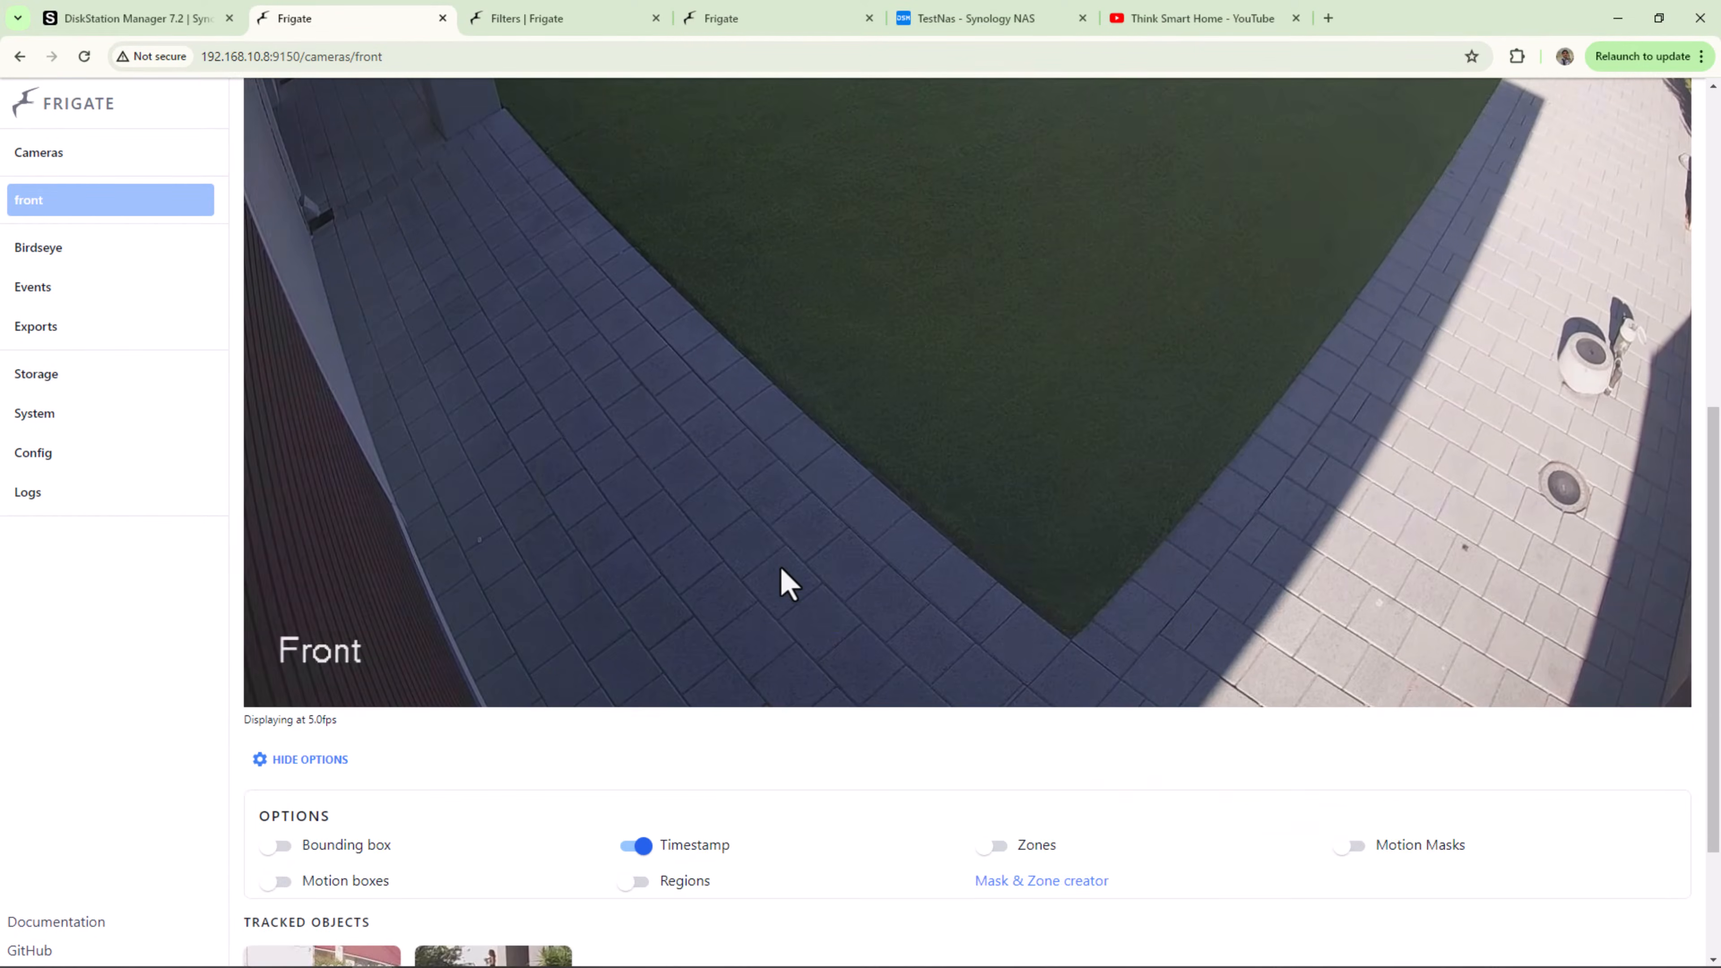
scroll(786, 583, down, 1)
click(641, 758)
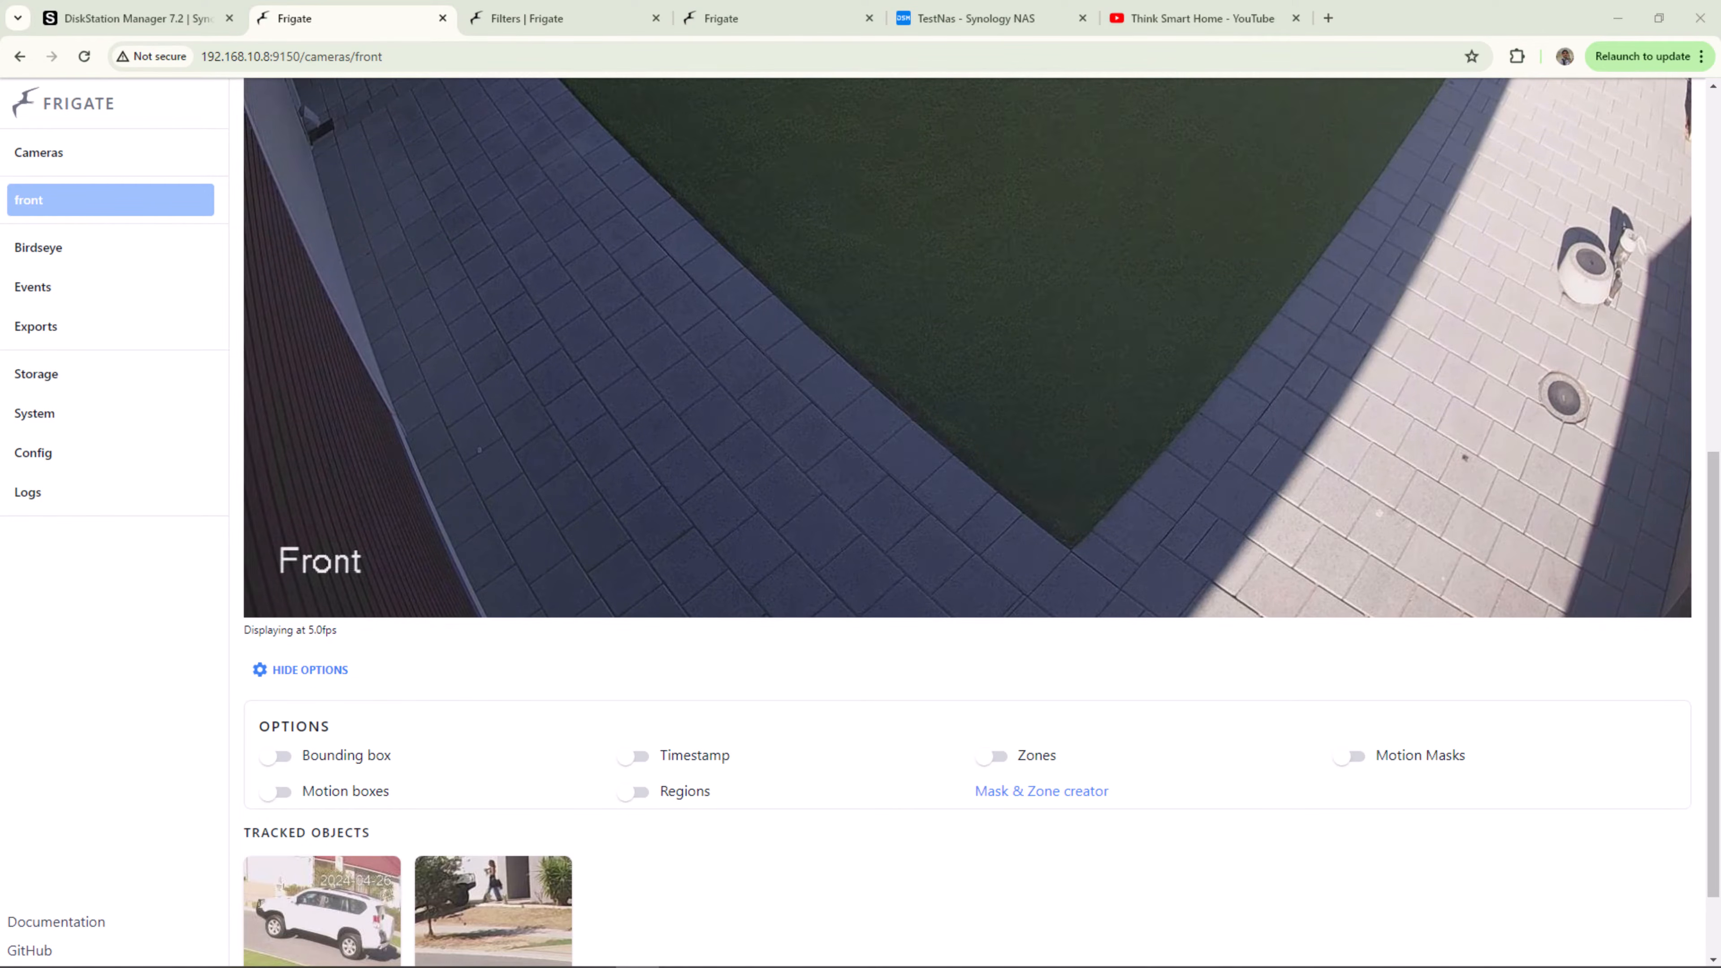
Step: Look over the camera's built-in timestamp on the feed and open the Mask & Zone creator
scroll(1084, 435, up, 5)
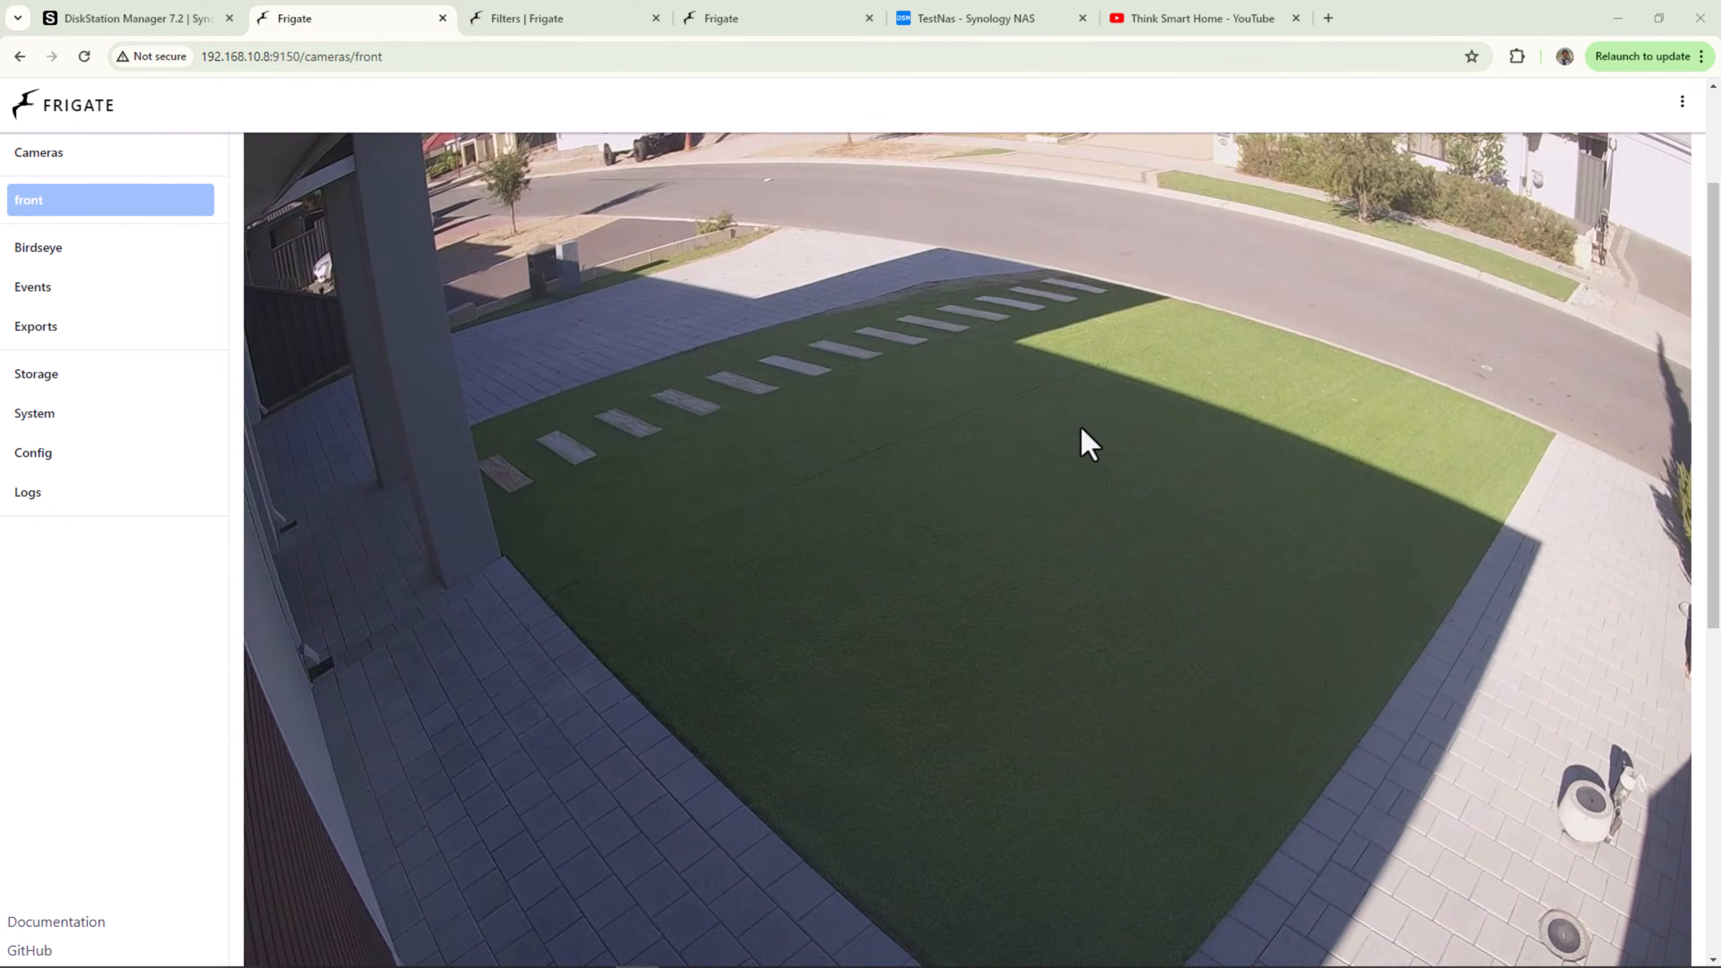
scroll(1087, 443, down, 1)
scroll(1085, 442, up, 4)
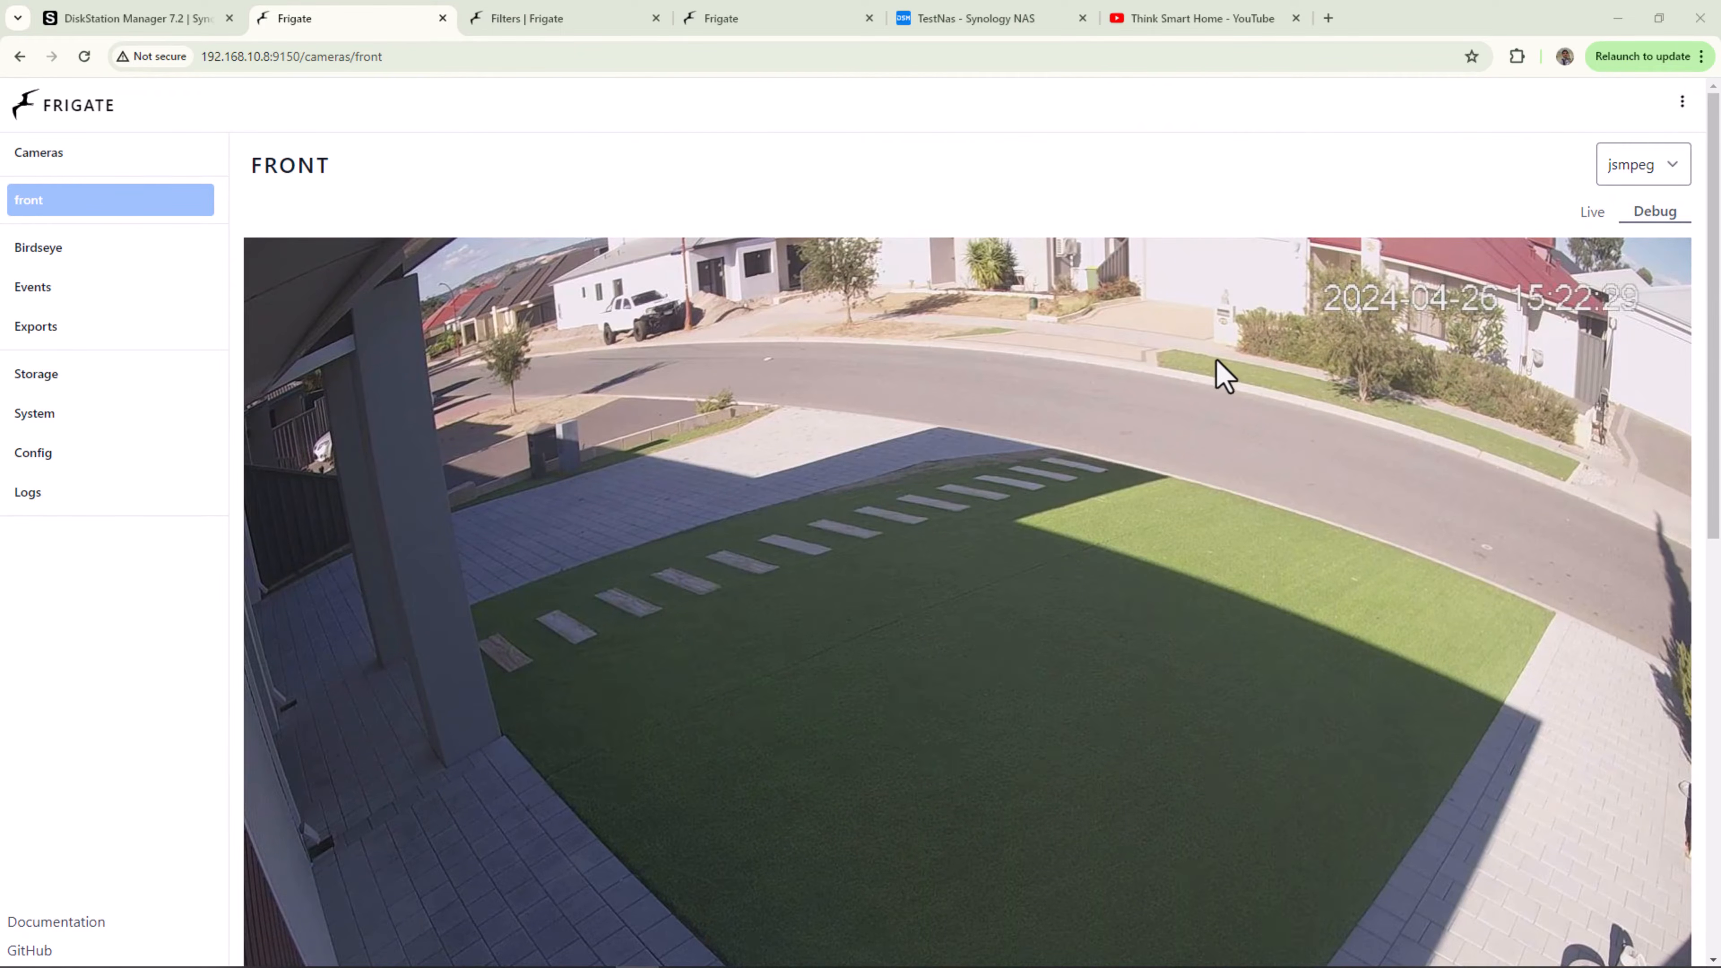
scroll(1216, 367, down, 6)
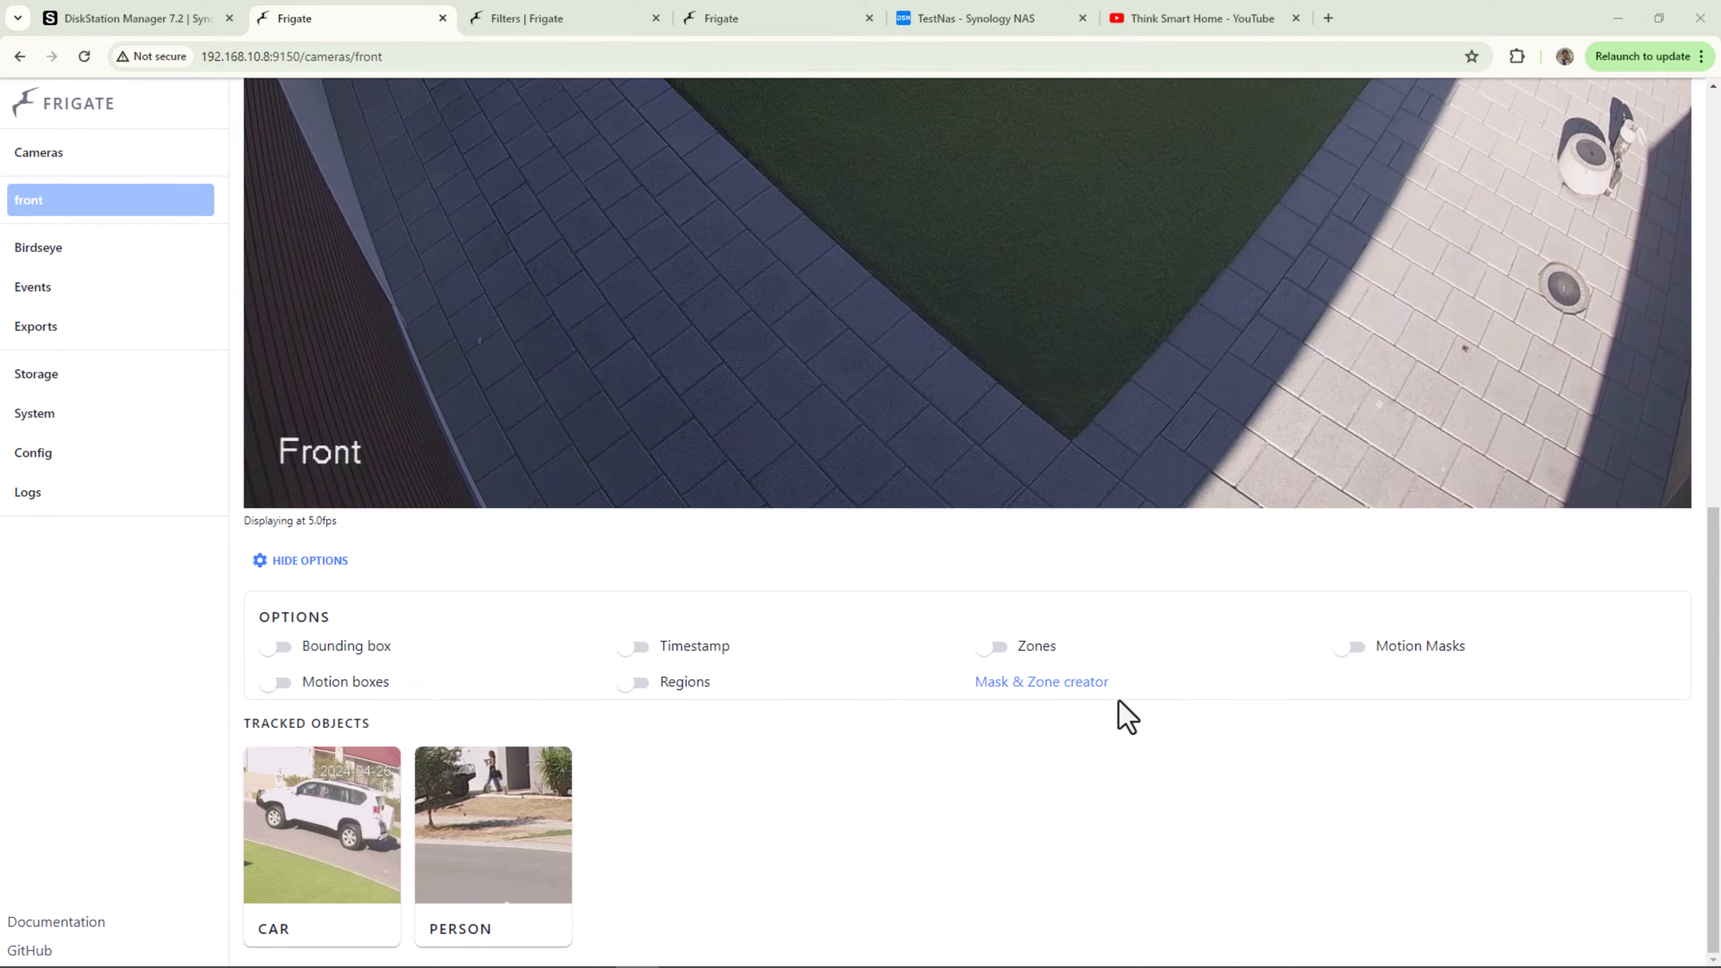
click(1080, 684)
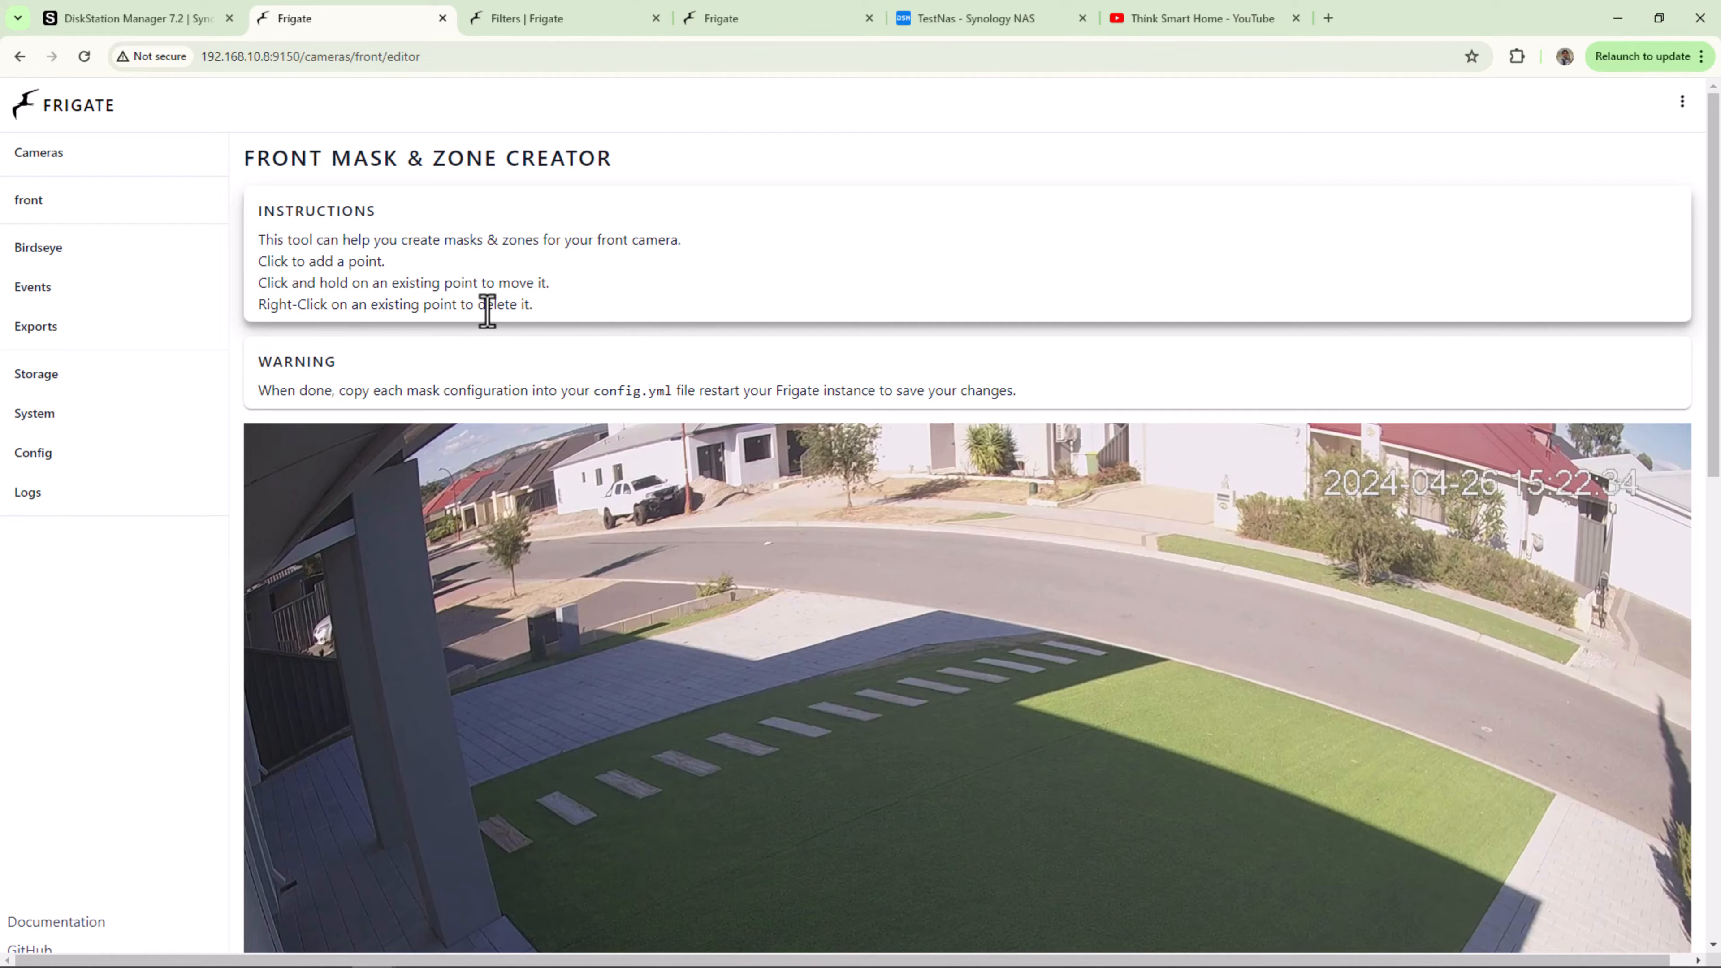
Step: Add a new motion mask entry for the front camera
scroll(800, 450, down, 5)
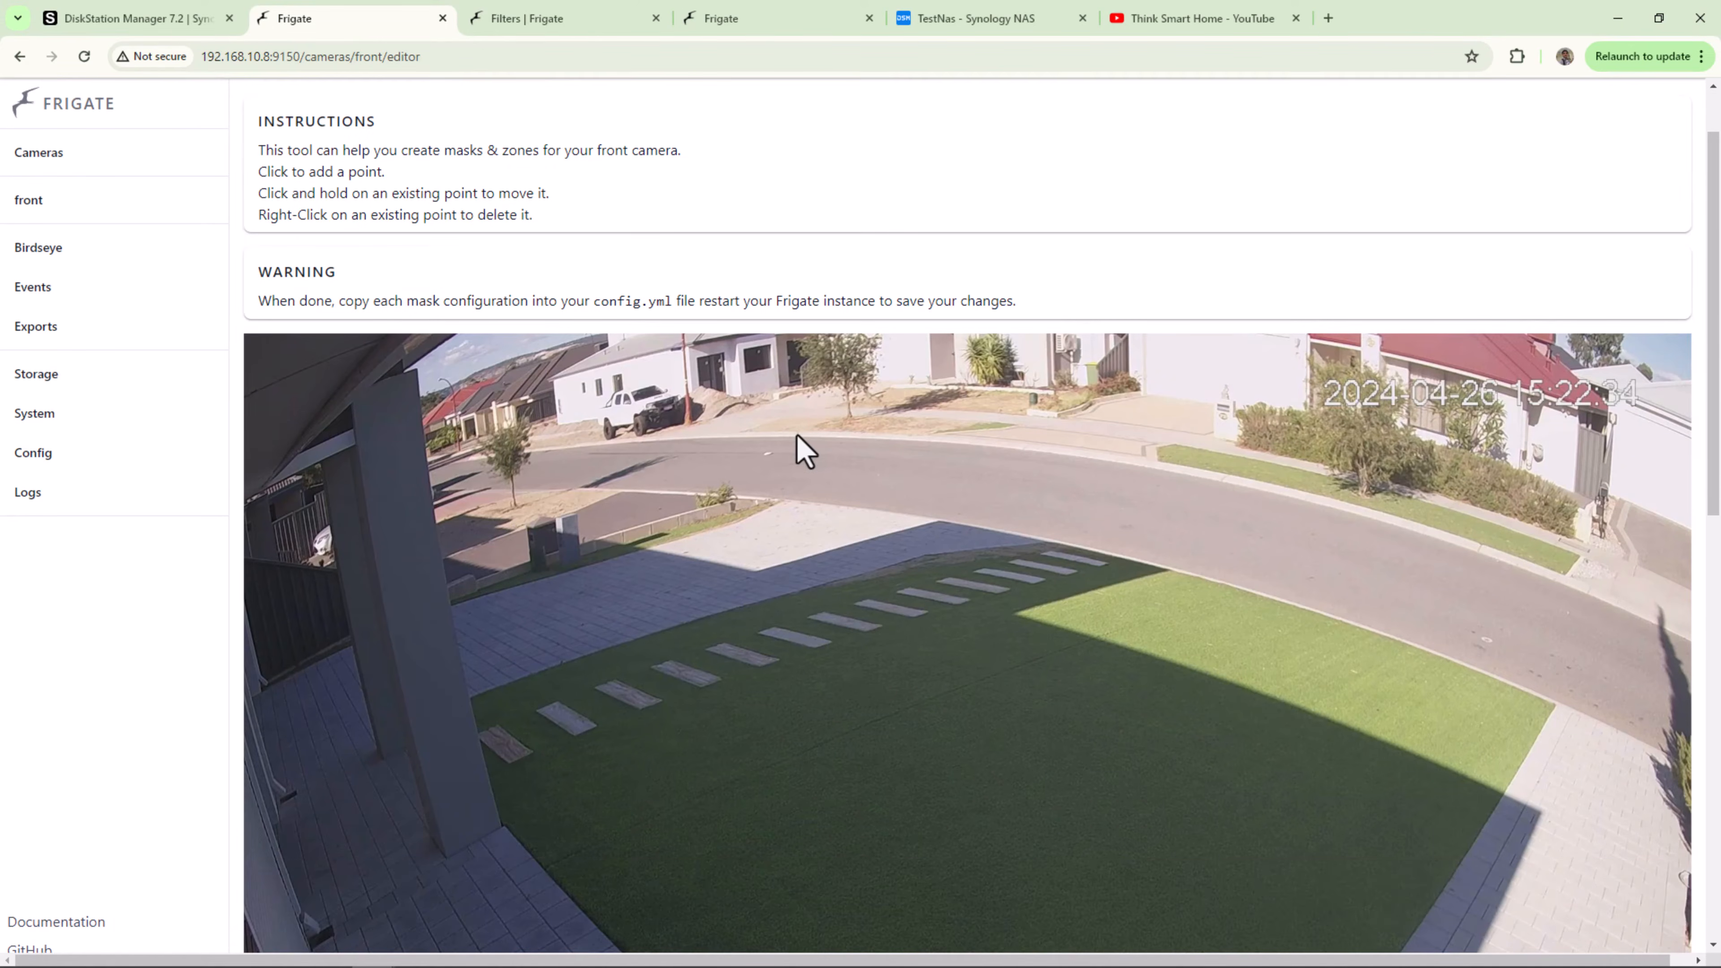
scroll(800, 450, down, 8)
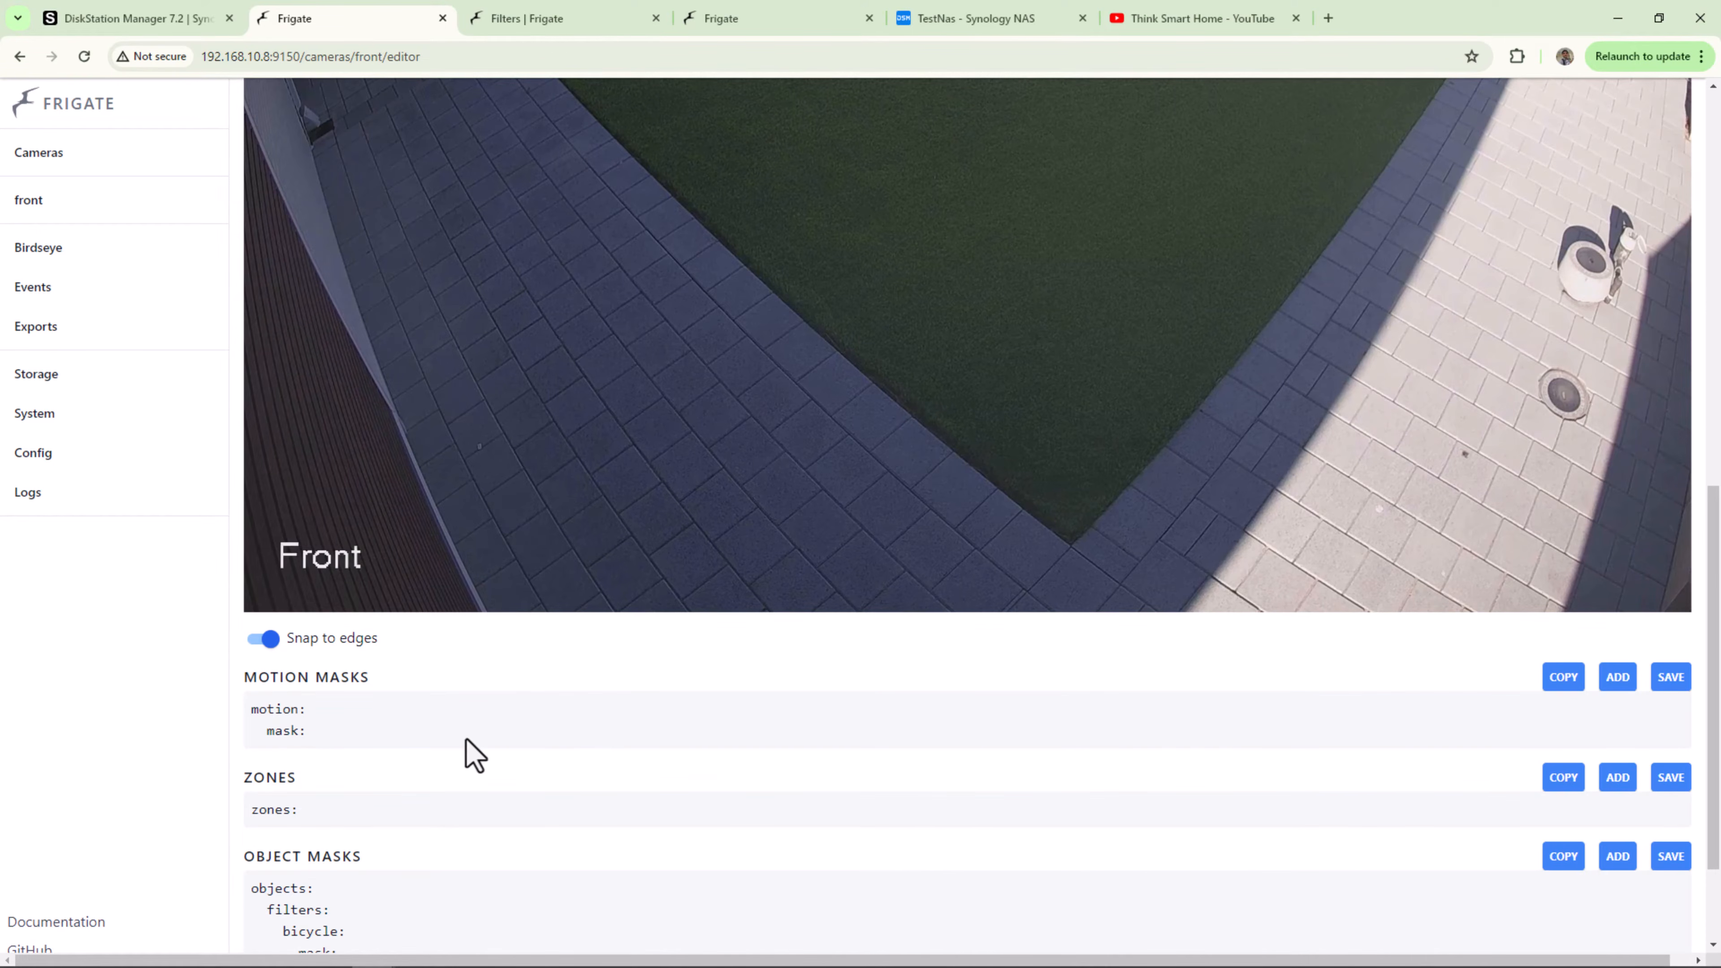
click(1617, 678)
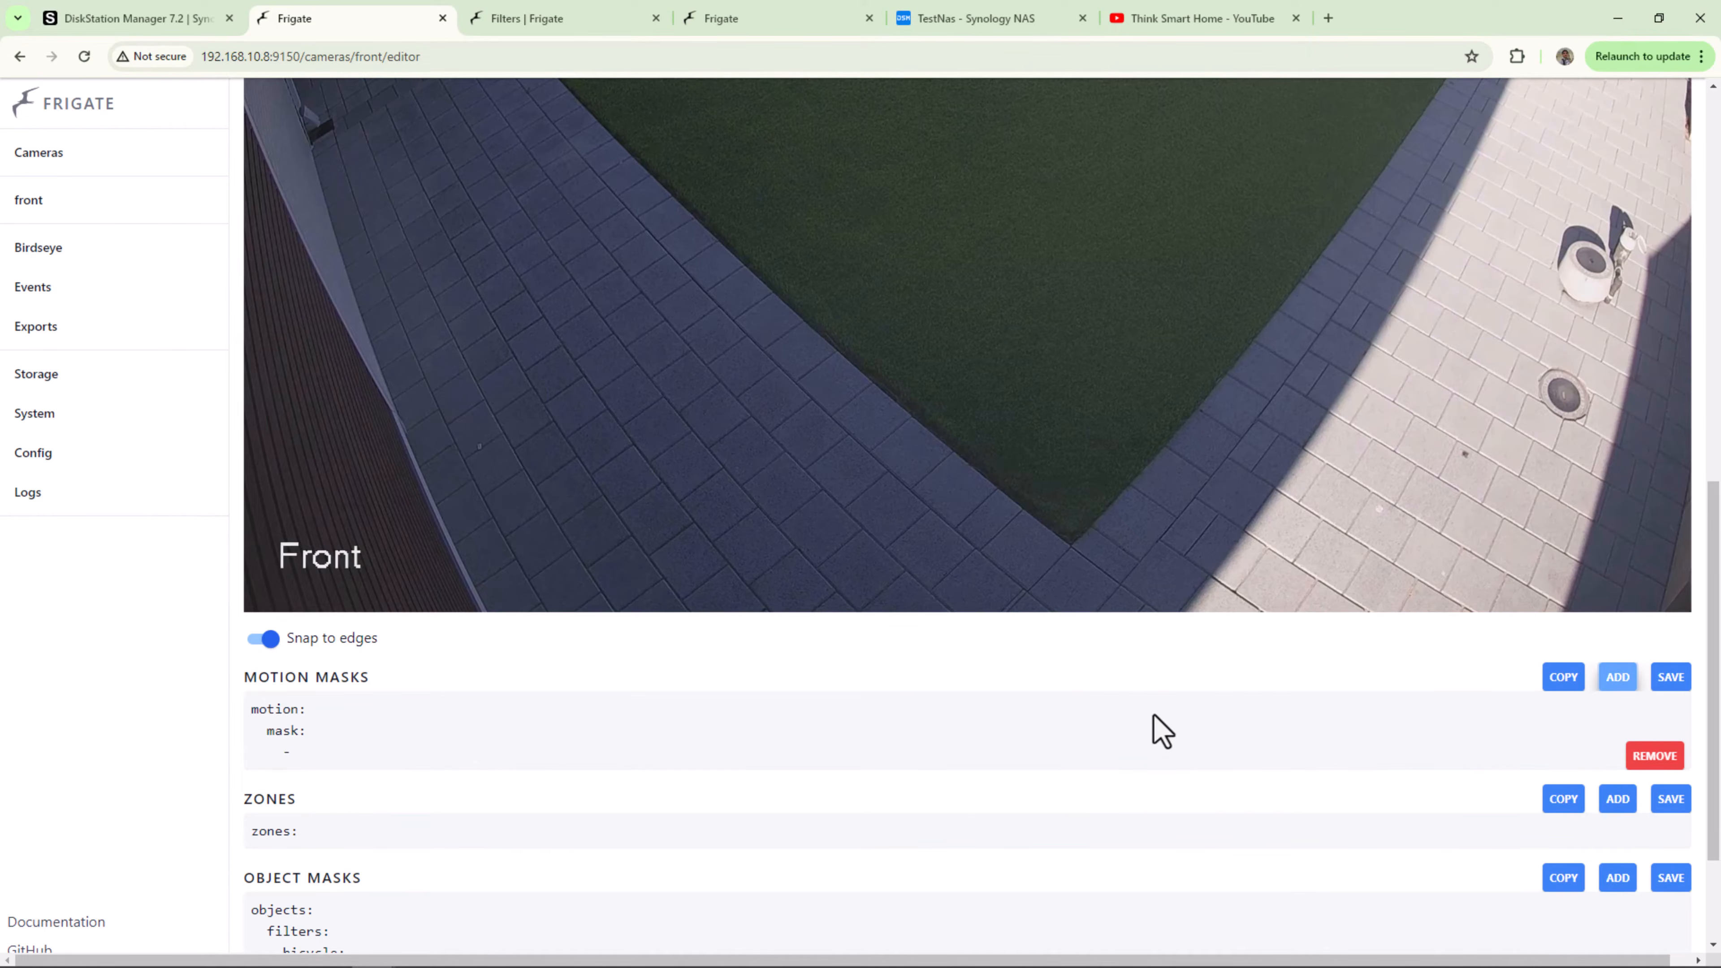
Step: Draw a four-point motion mask around the camera's timestamp, spanning about 1928,71 to 2510,138, and save it
scroll(1153, 715, up, 5)
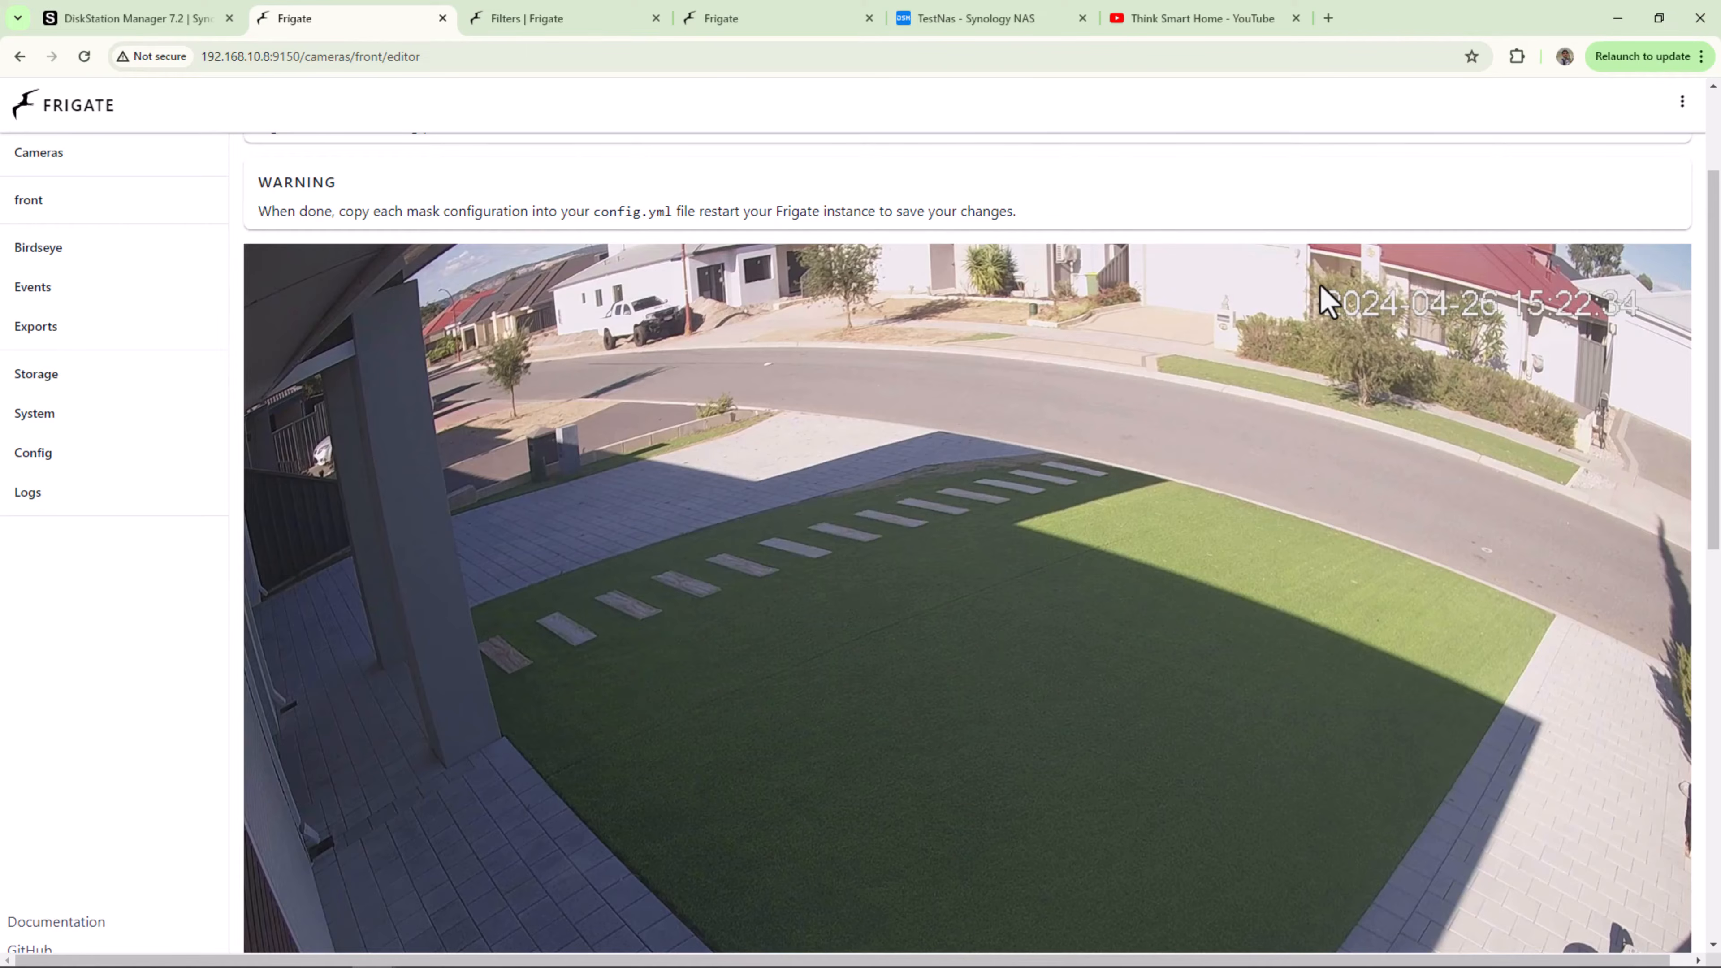
click(1642, 278)
click(1646, 320)
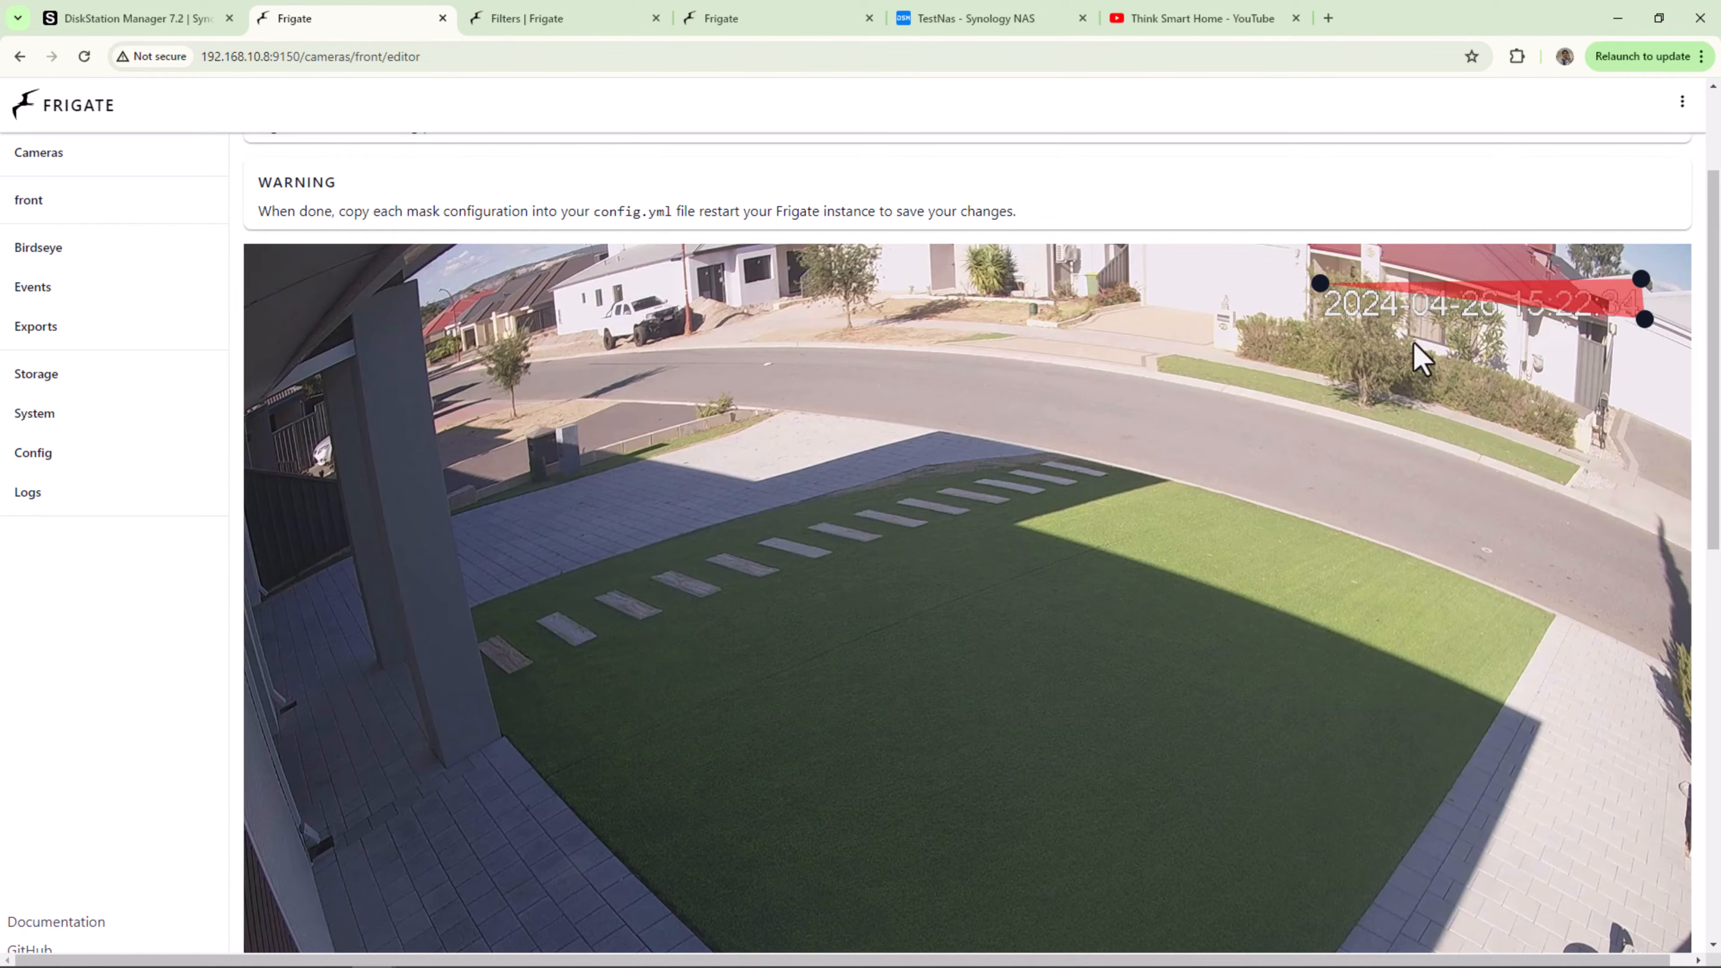
click(1319, 319)
drag(1319, 318, 1502, 272)
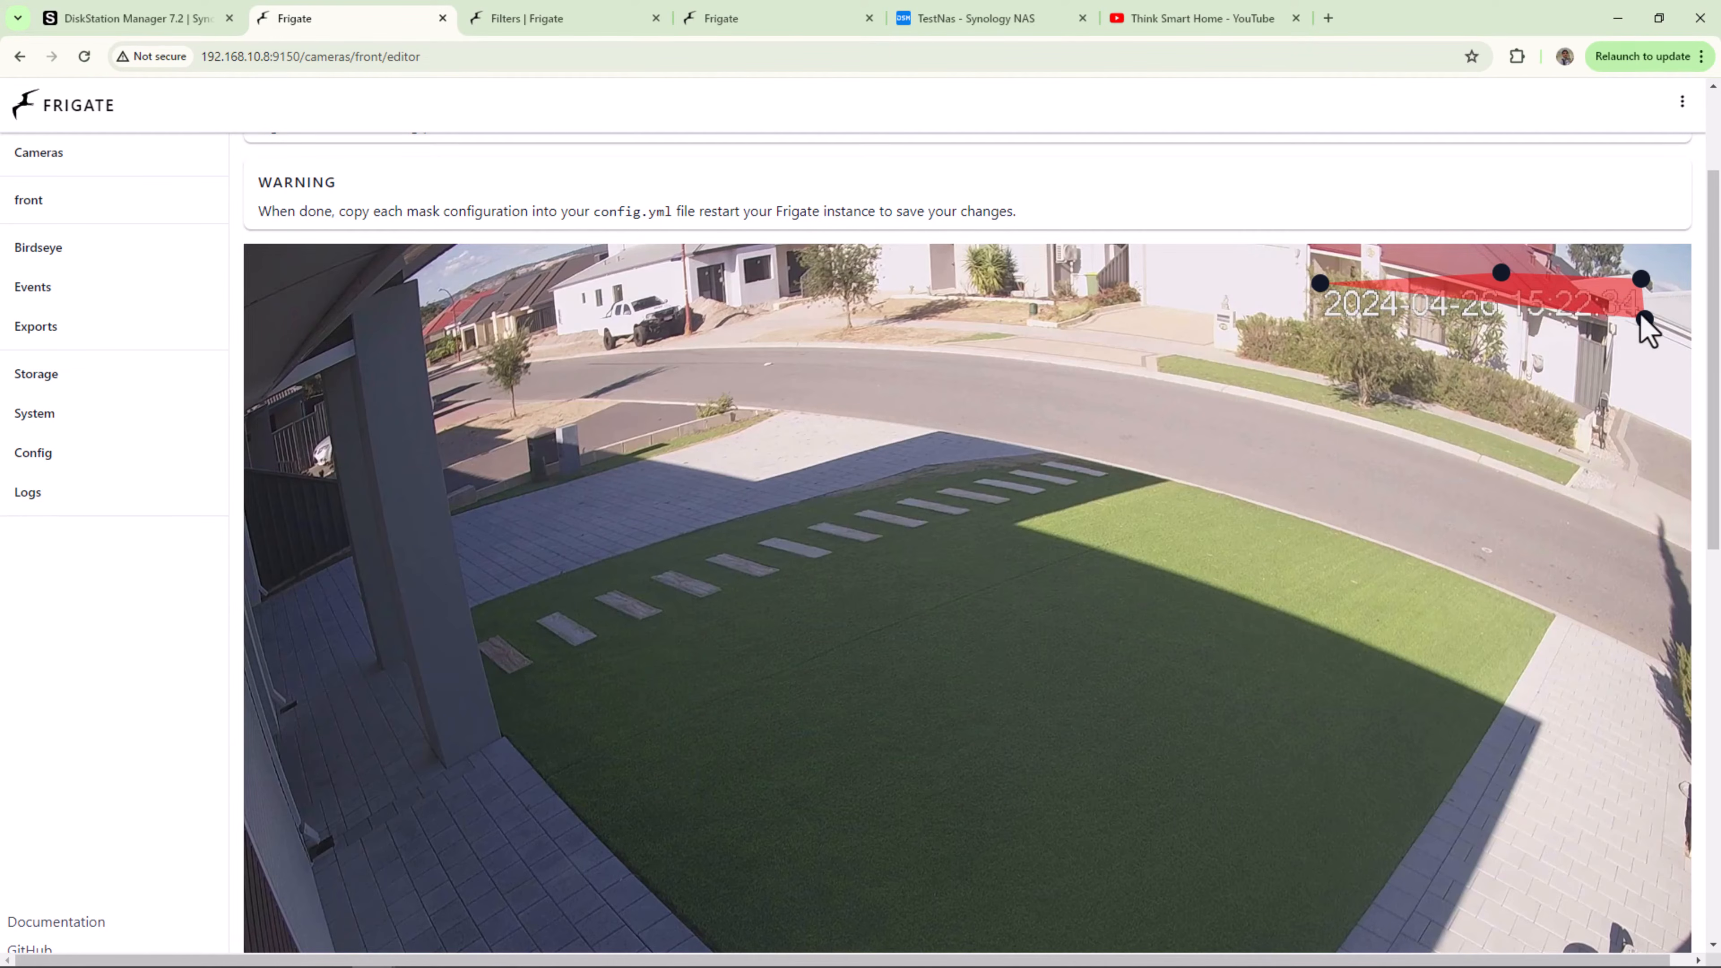
drag(1645, 319, 1318, 320)
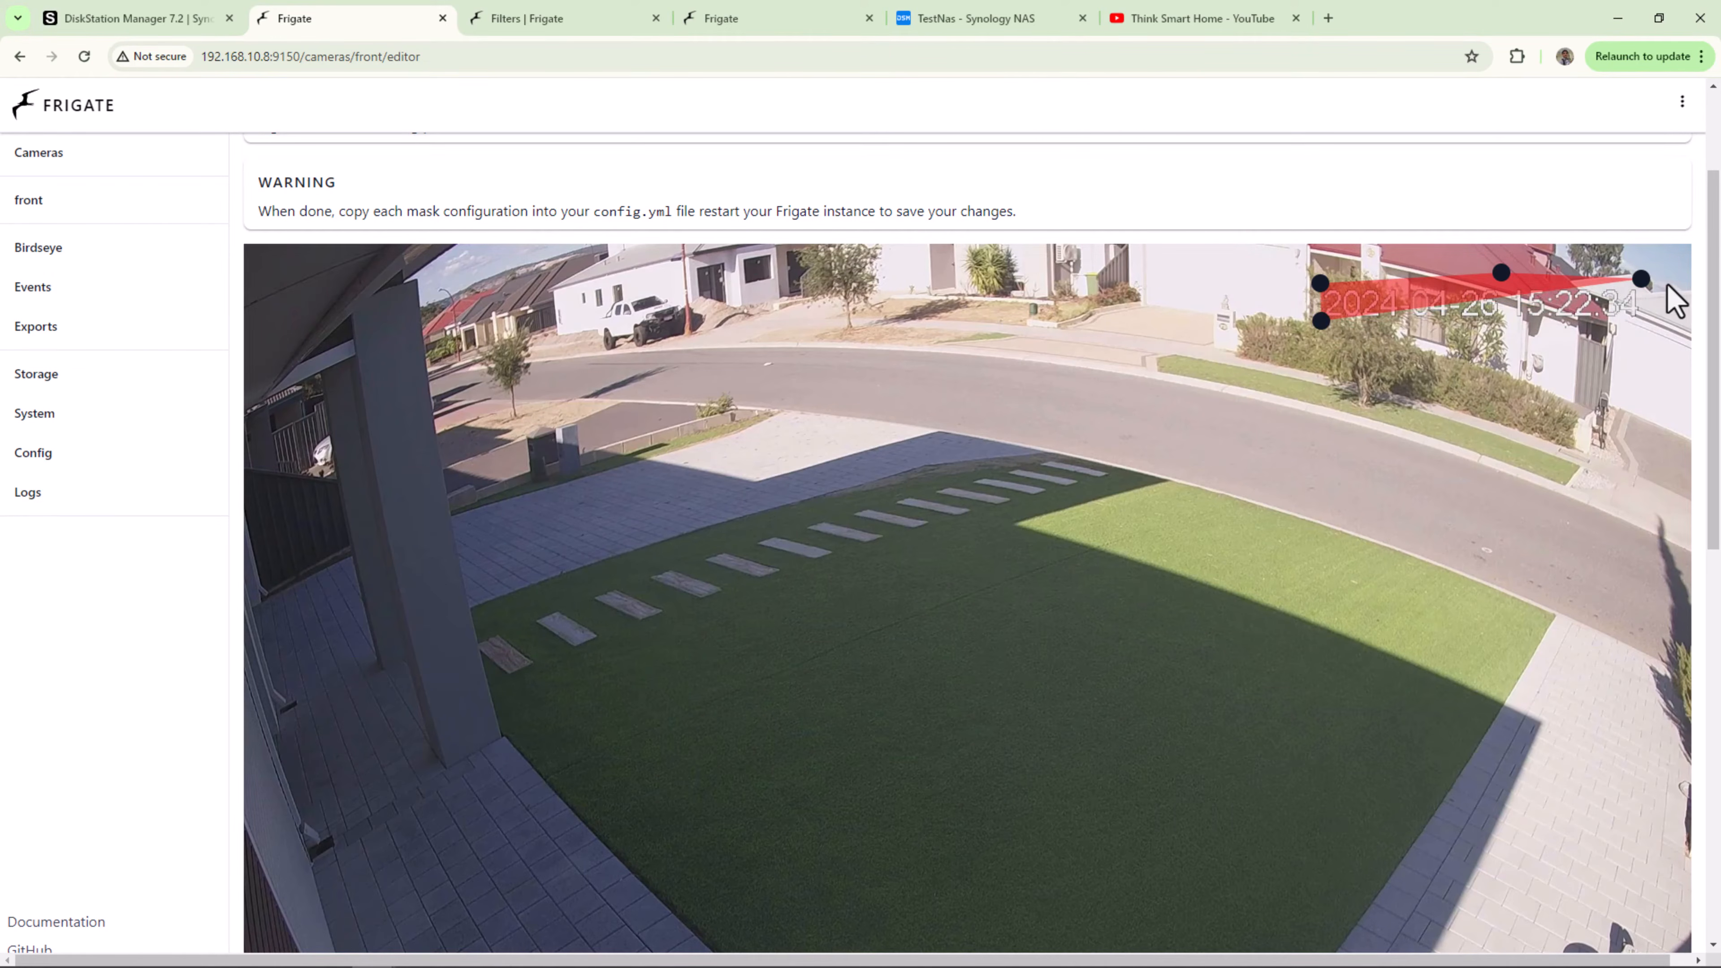
drag(1642, 279, 1644, 314)
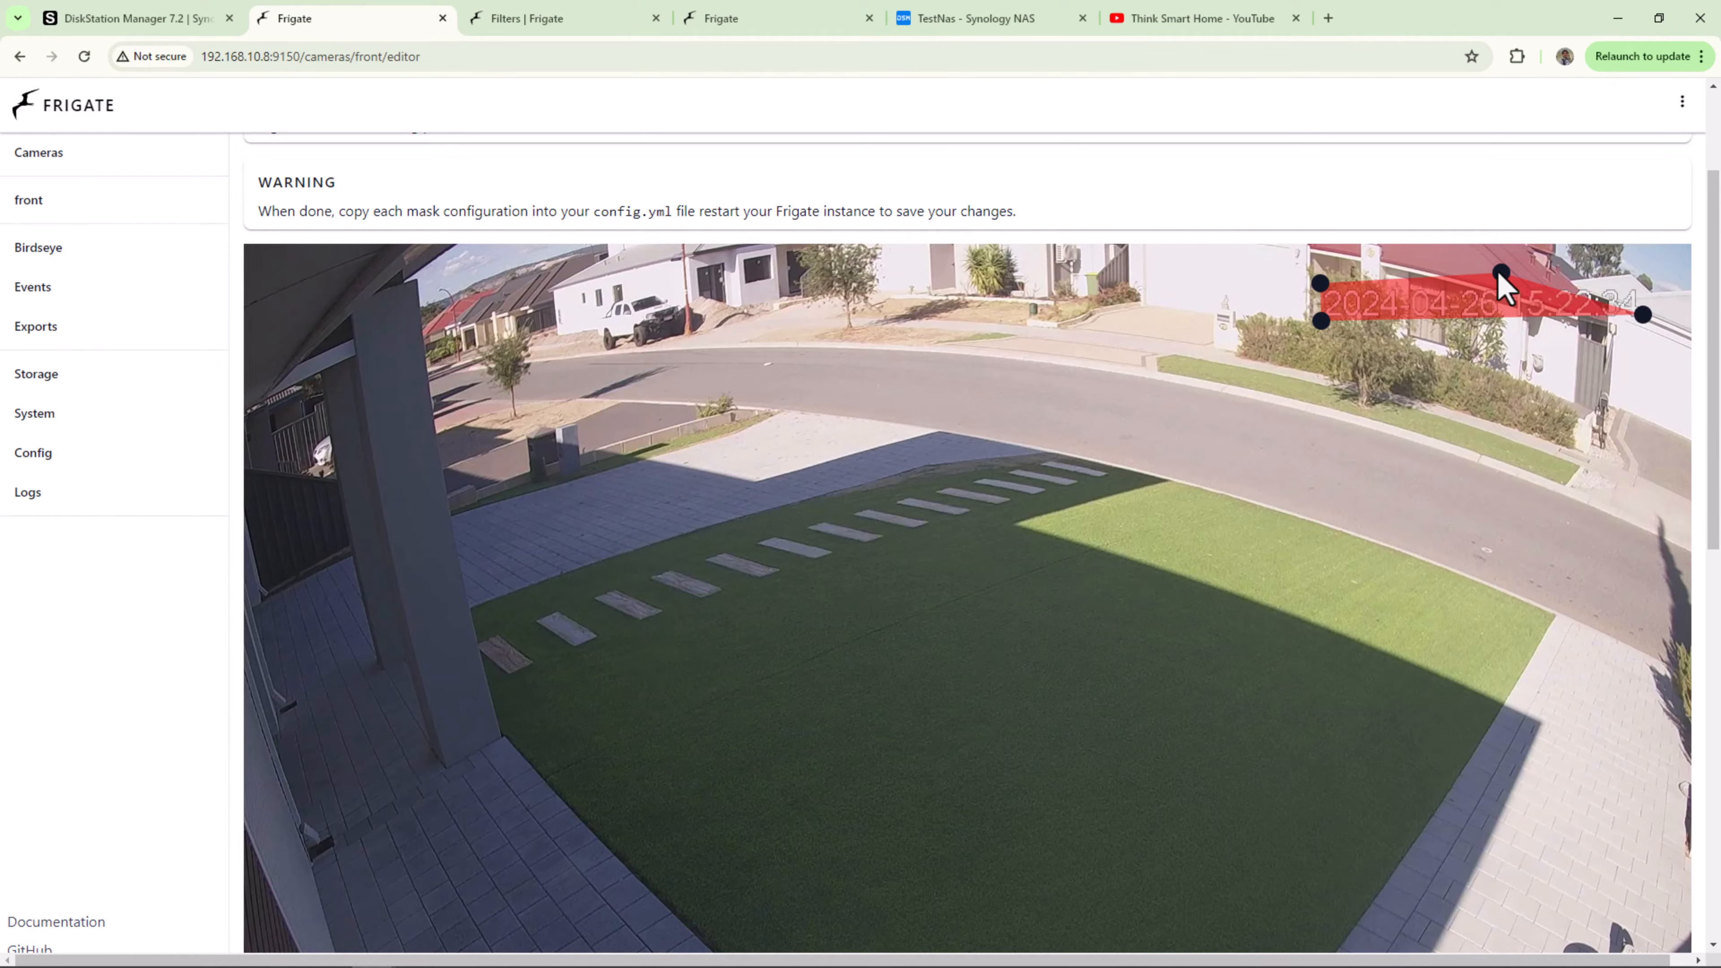
drag(1502, 272, 1646, 284)
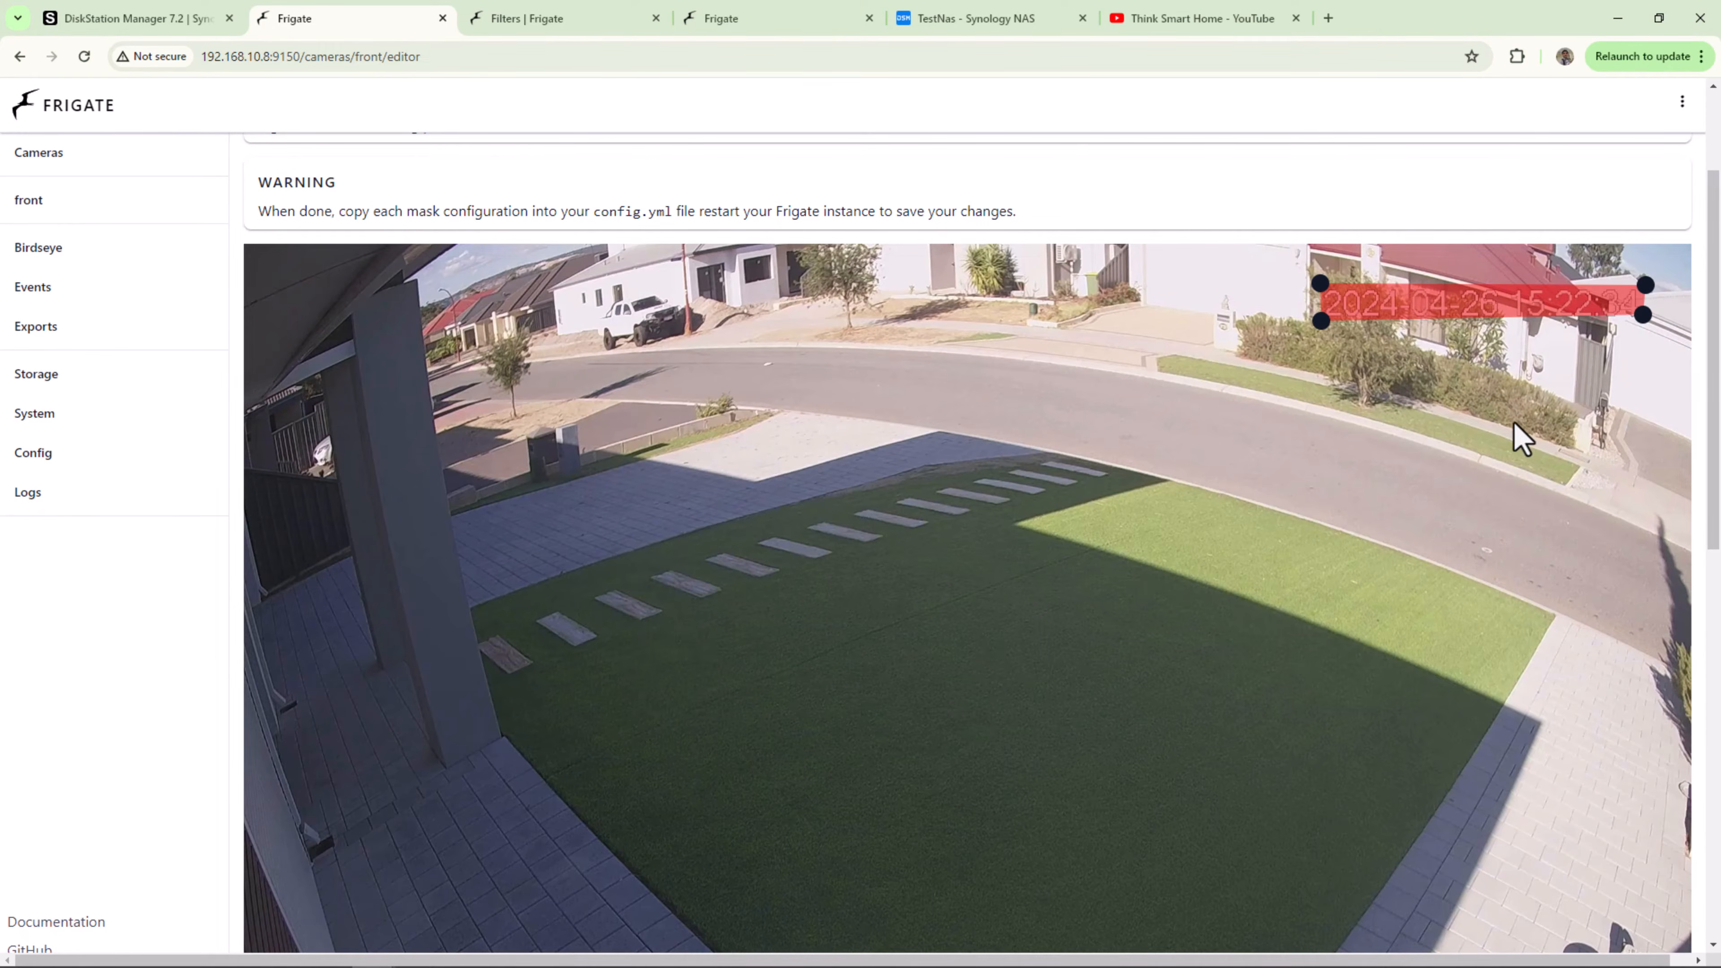
scroll(1513, 422, down, 8)
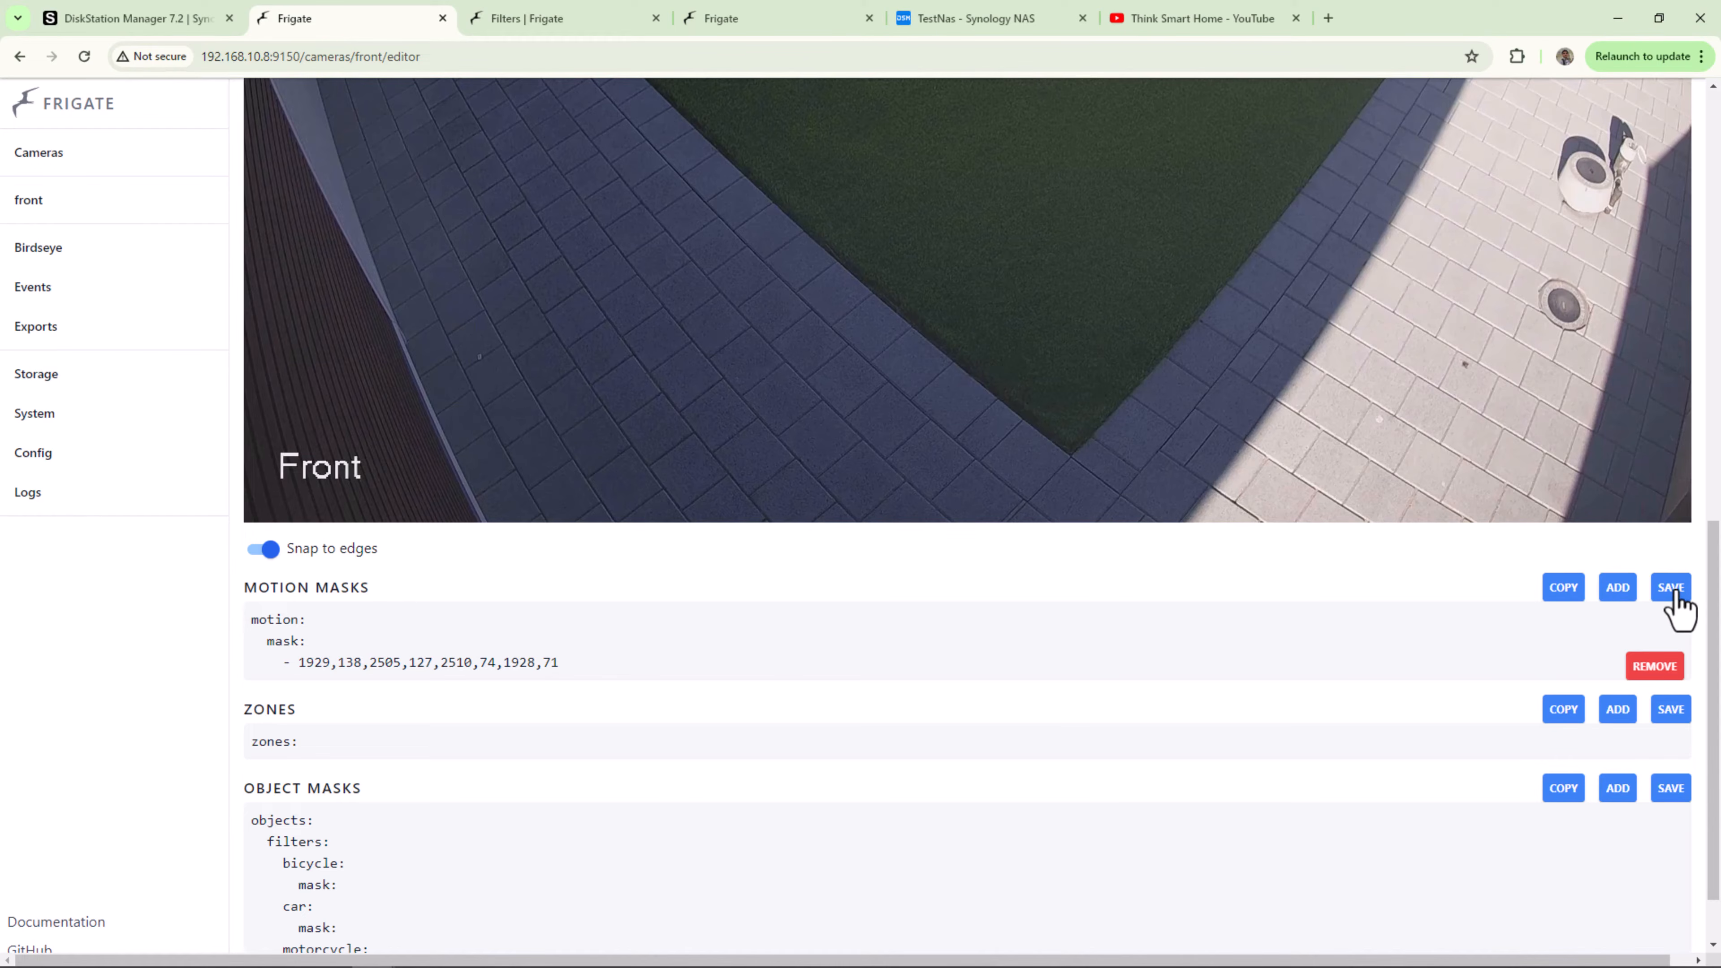
Step: Add a second four-point motion mask over the tree across the street, spanning about 949,0 to 1157,156, and save it
click(1620, 595)
scroll(1233, 591, up, 6)
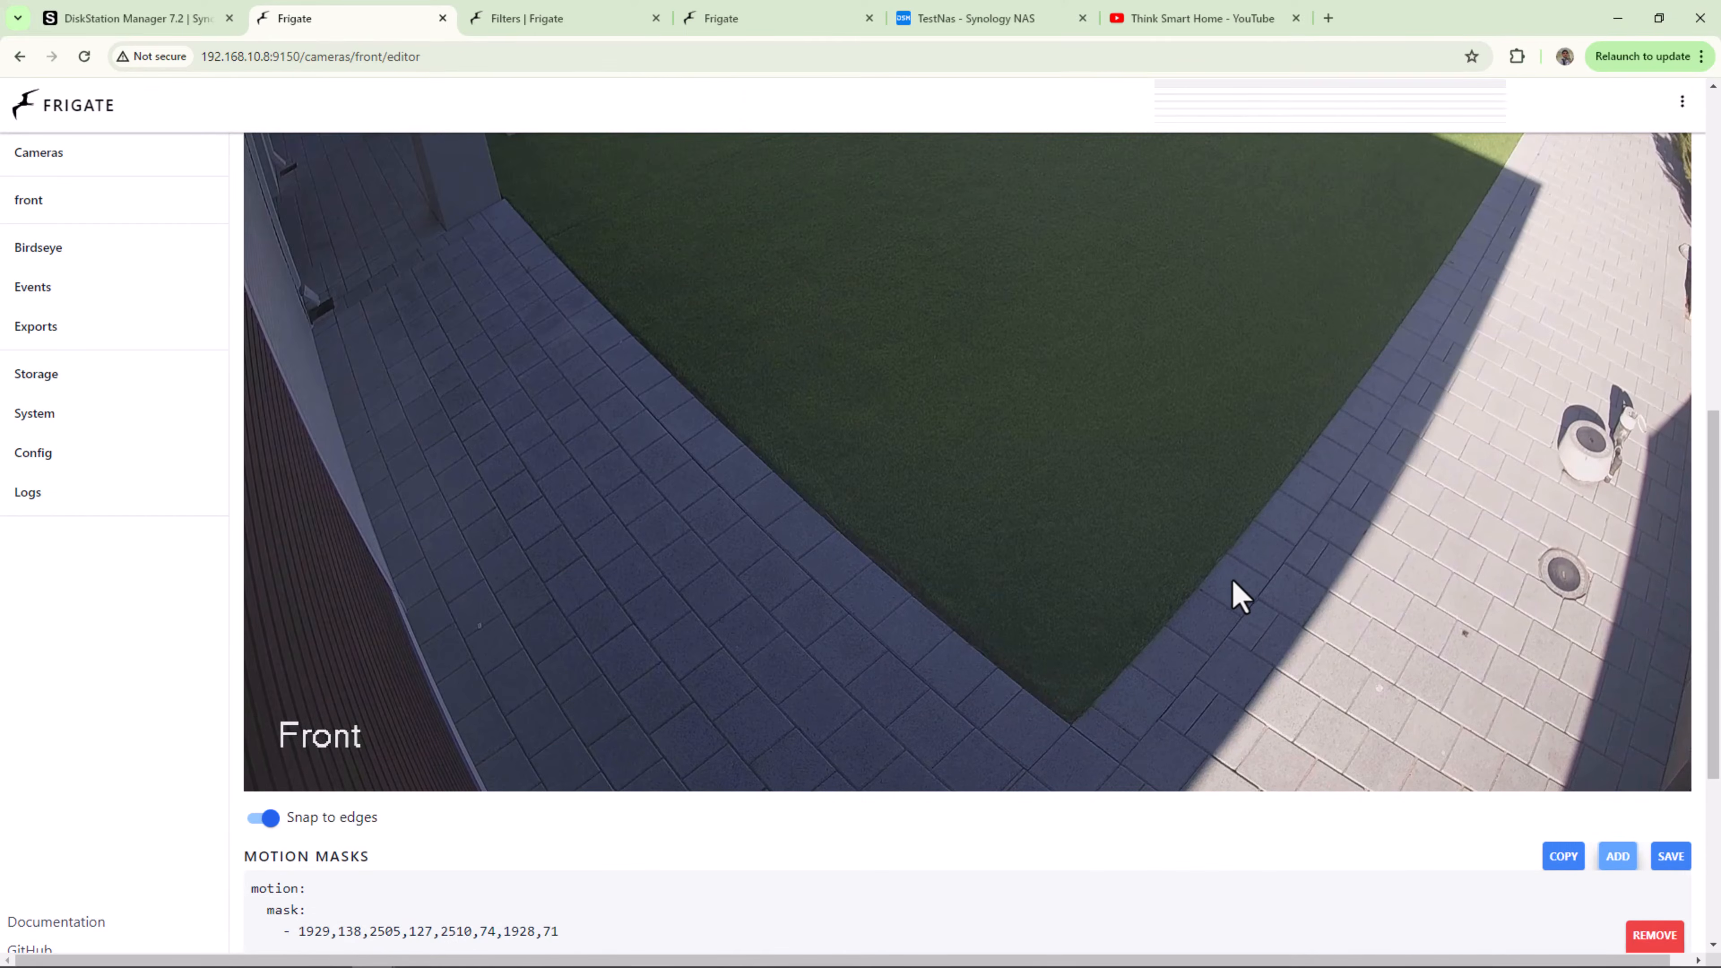
scroll(1232, 583, up, 4)
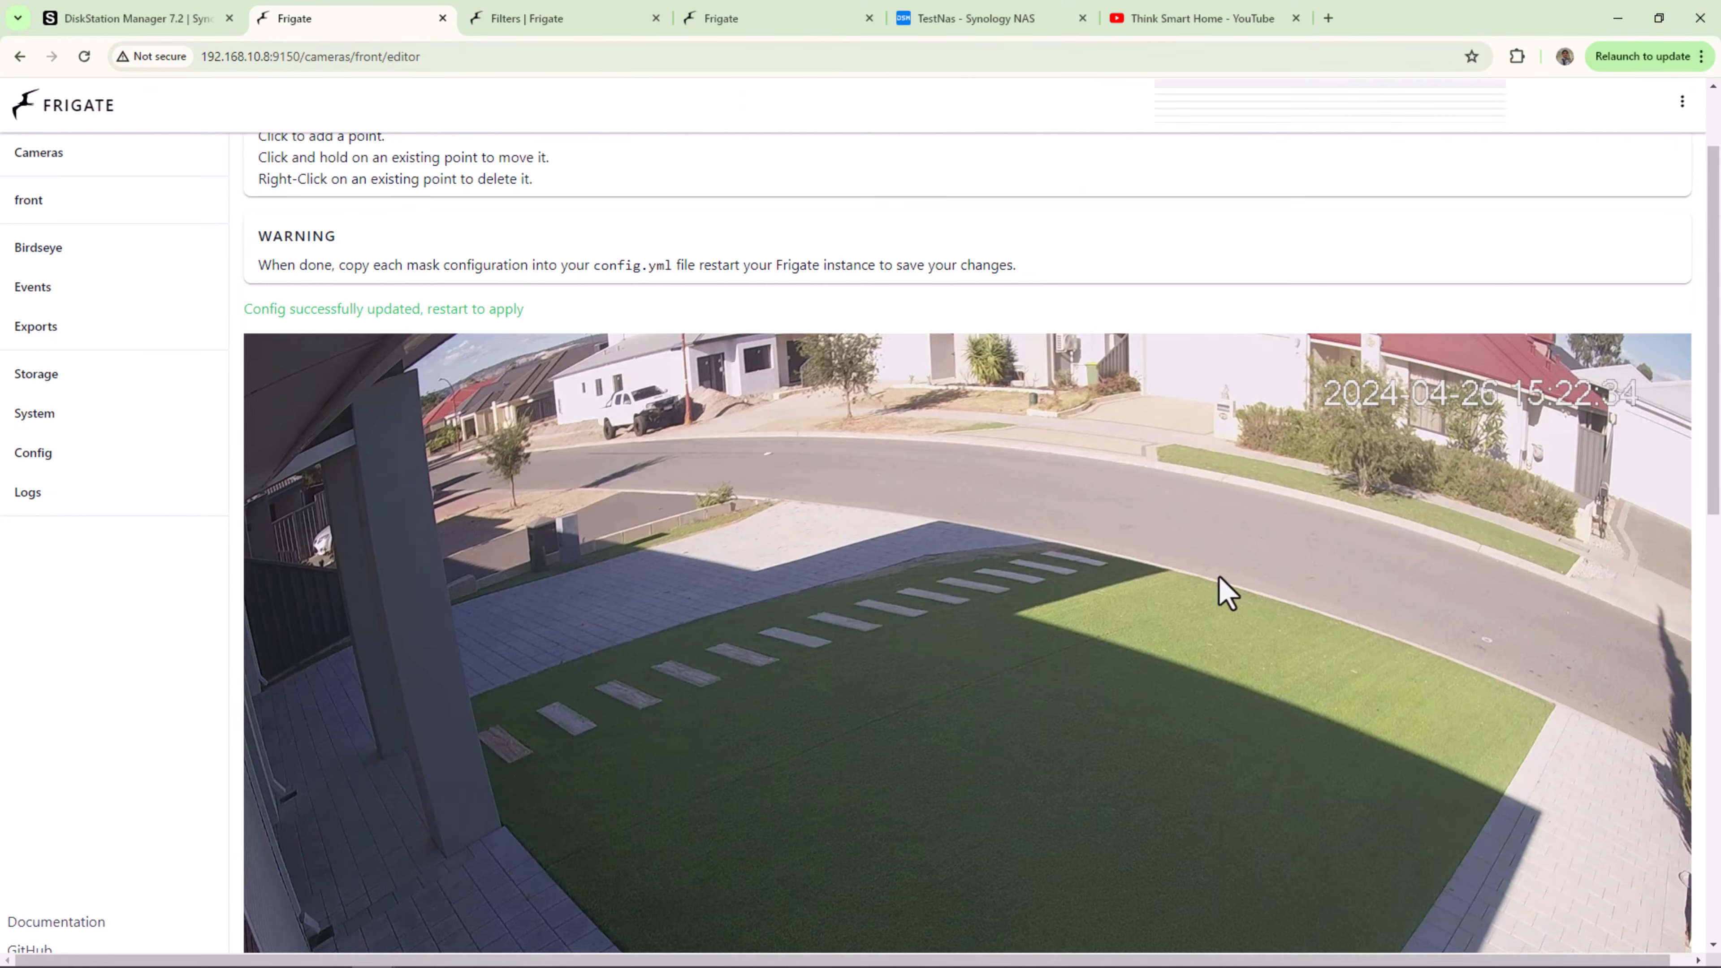
click(773, 336)
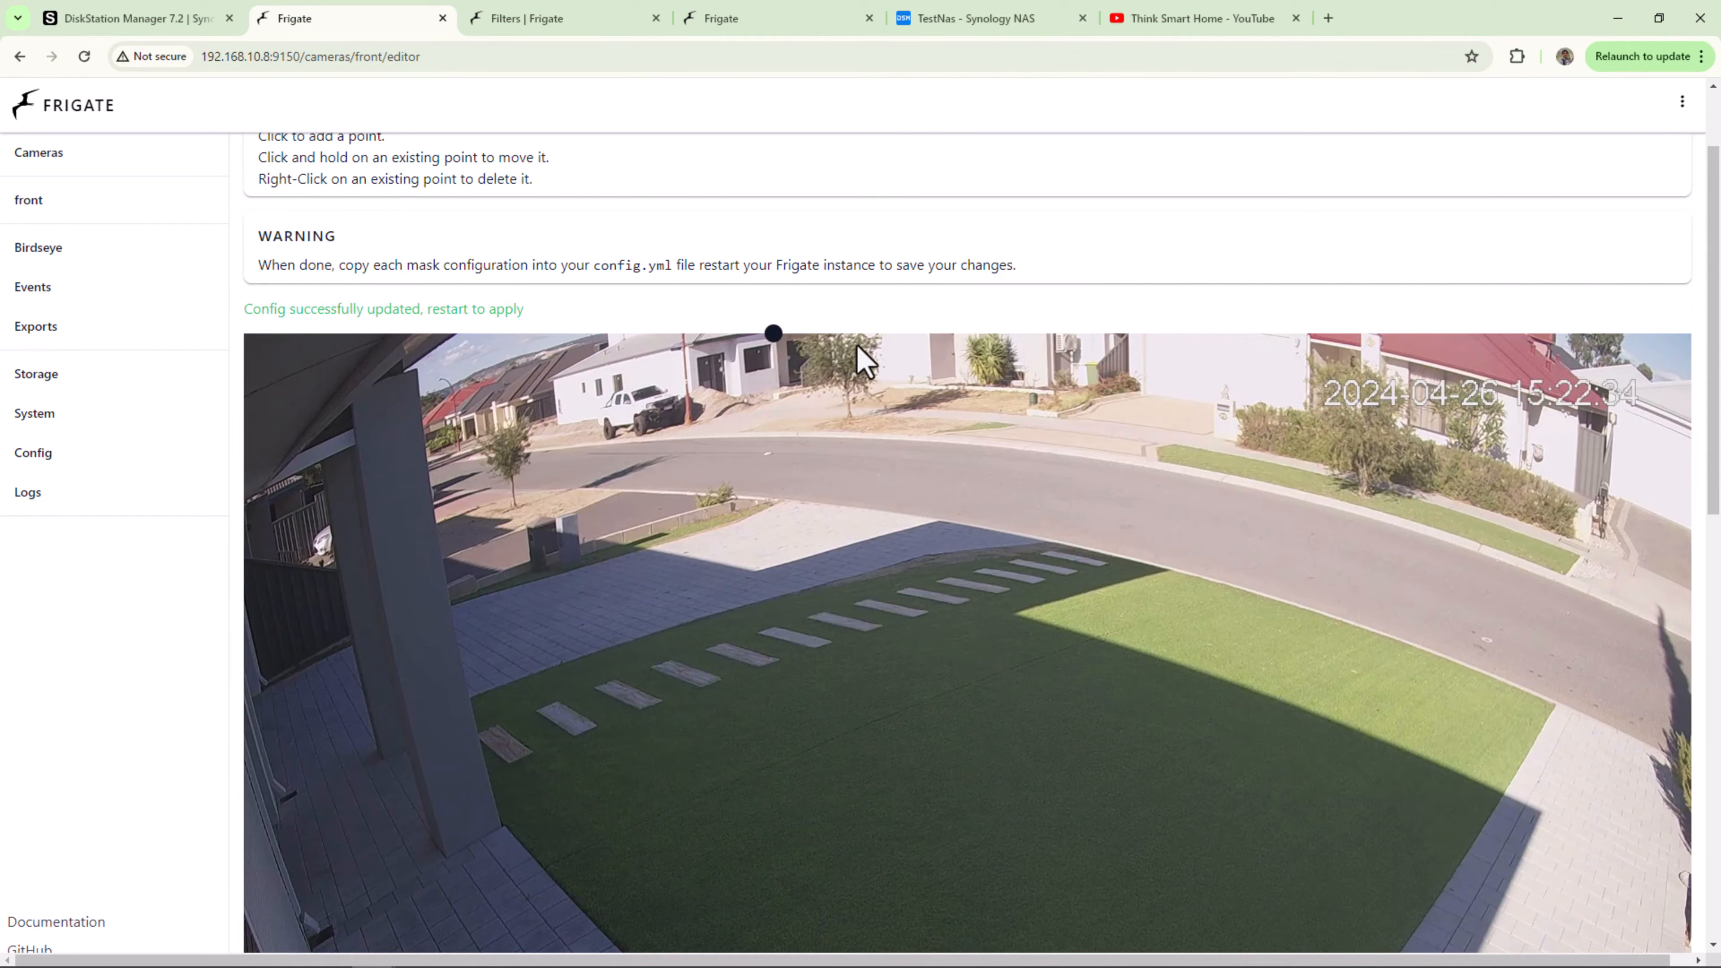
click(893, 411)
click(783, 419)
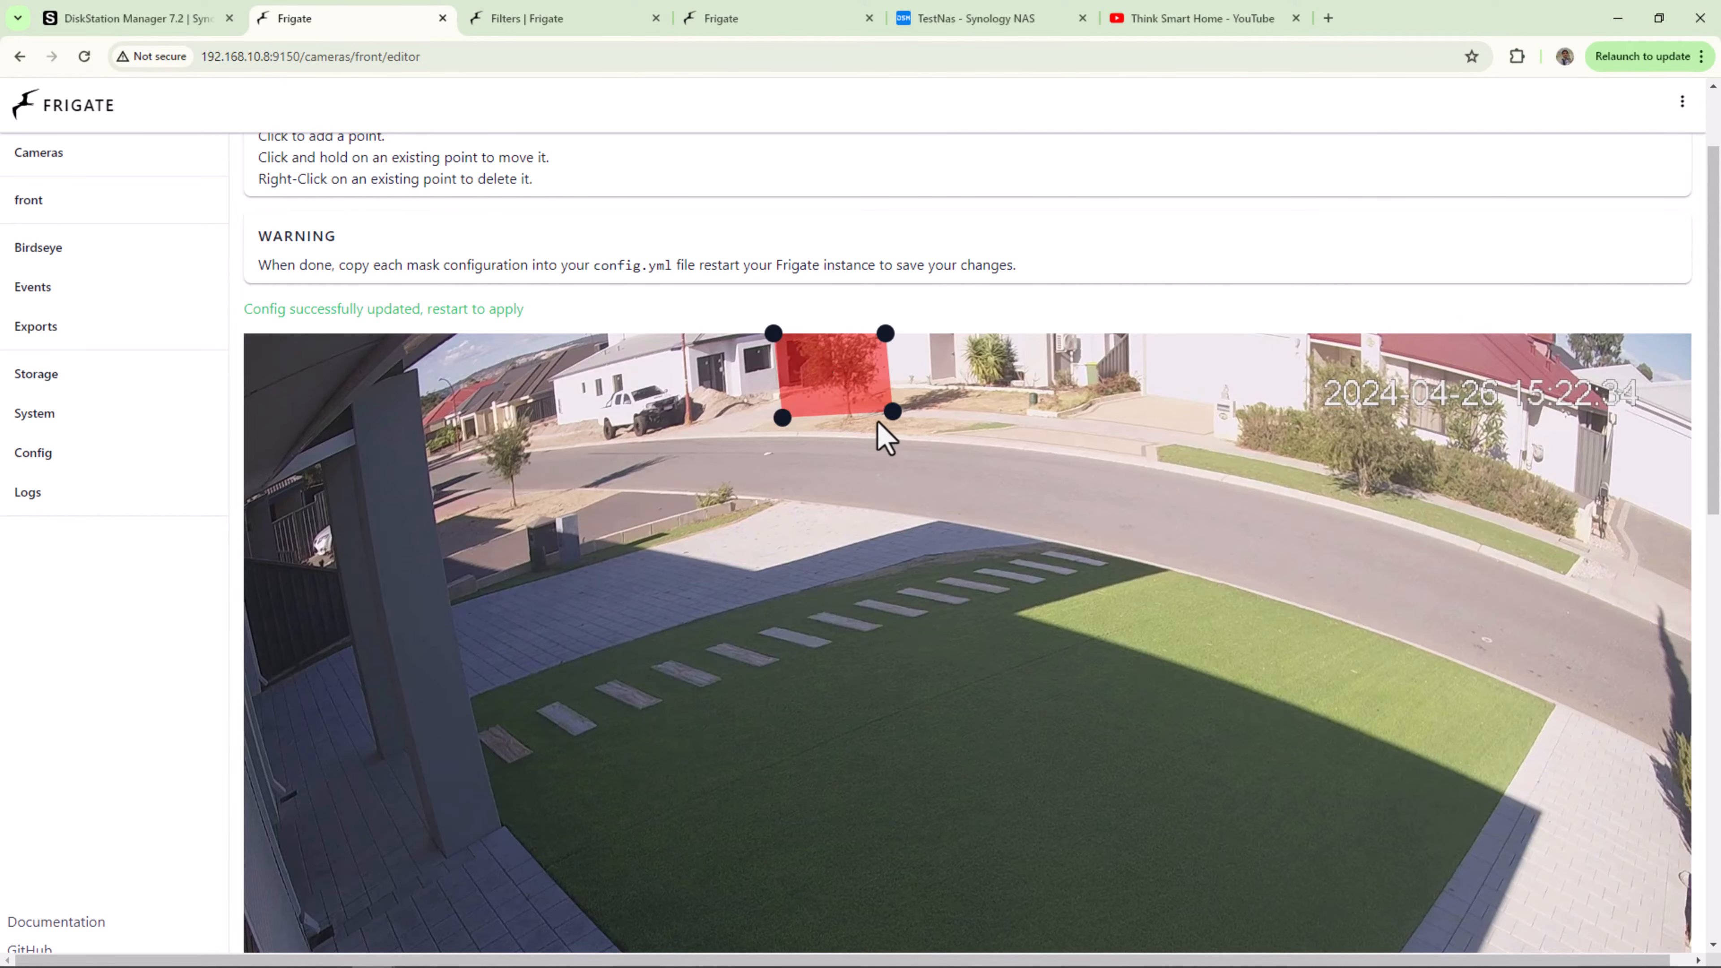
drag(894, 413, 890, 421)
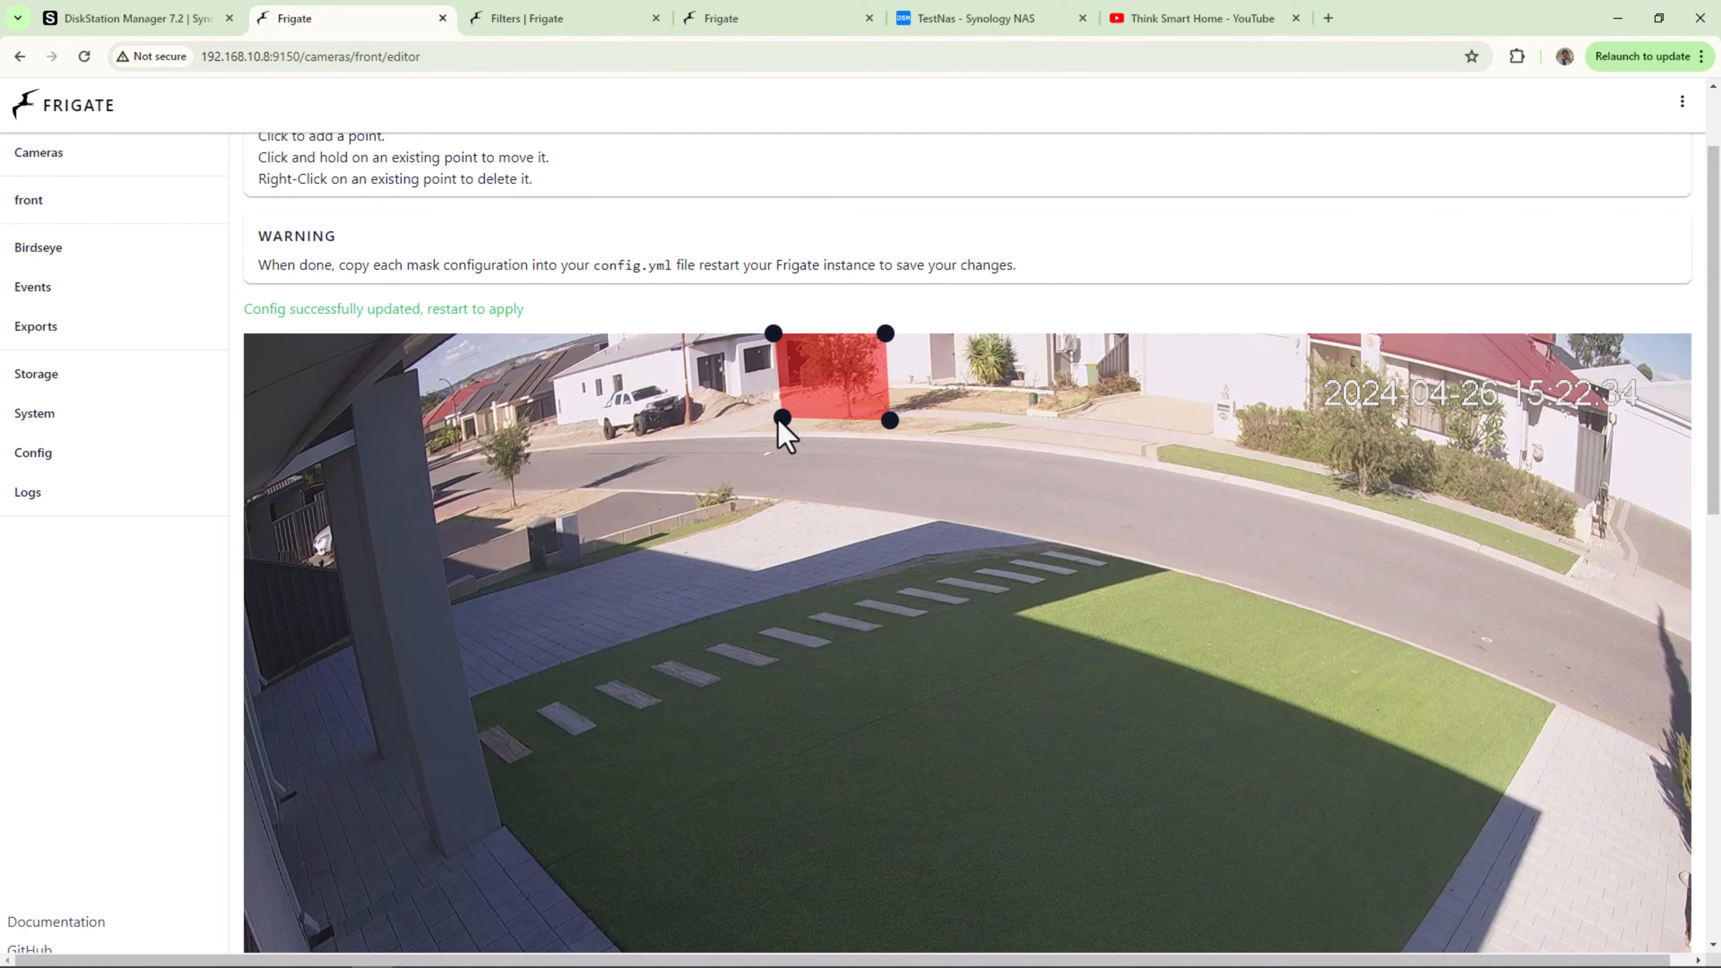
scroll(923, 576, down, 7)
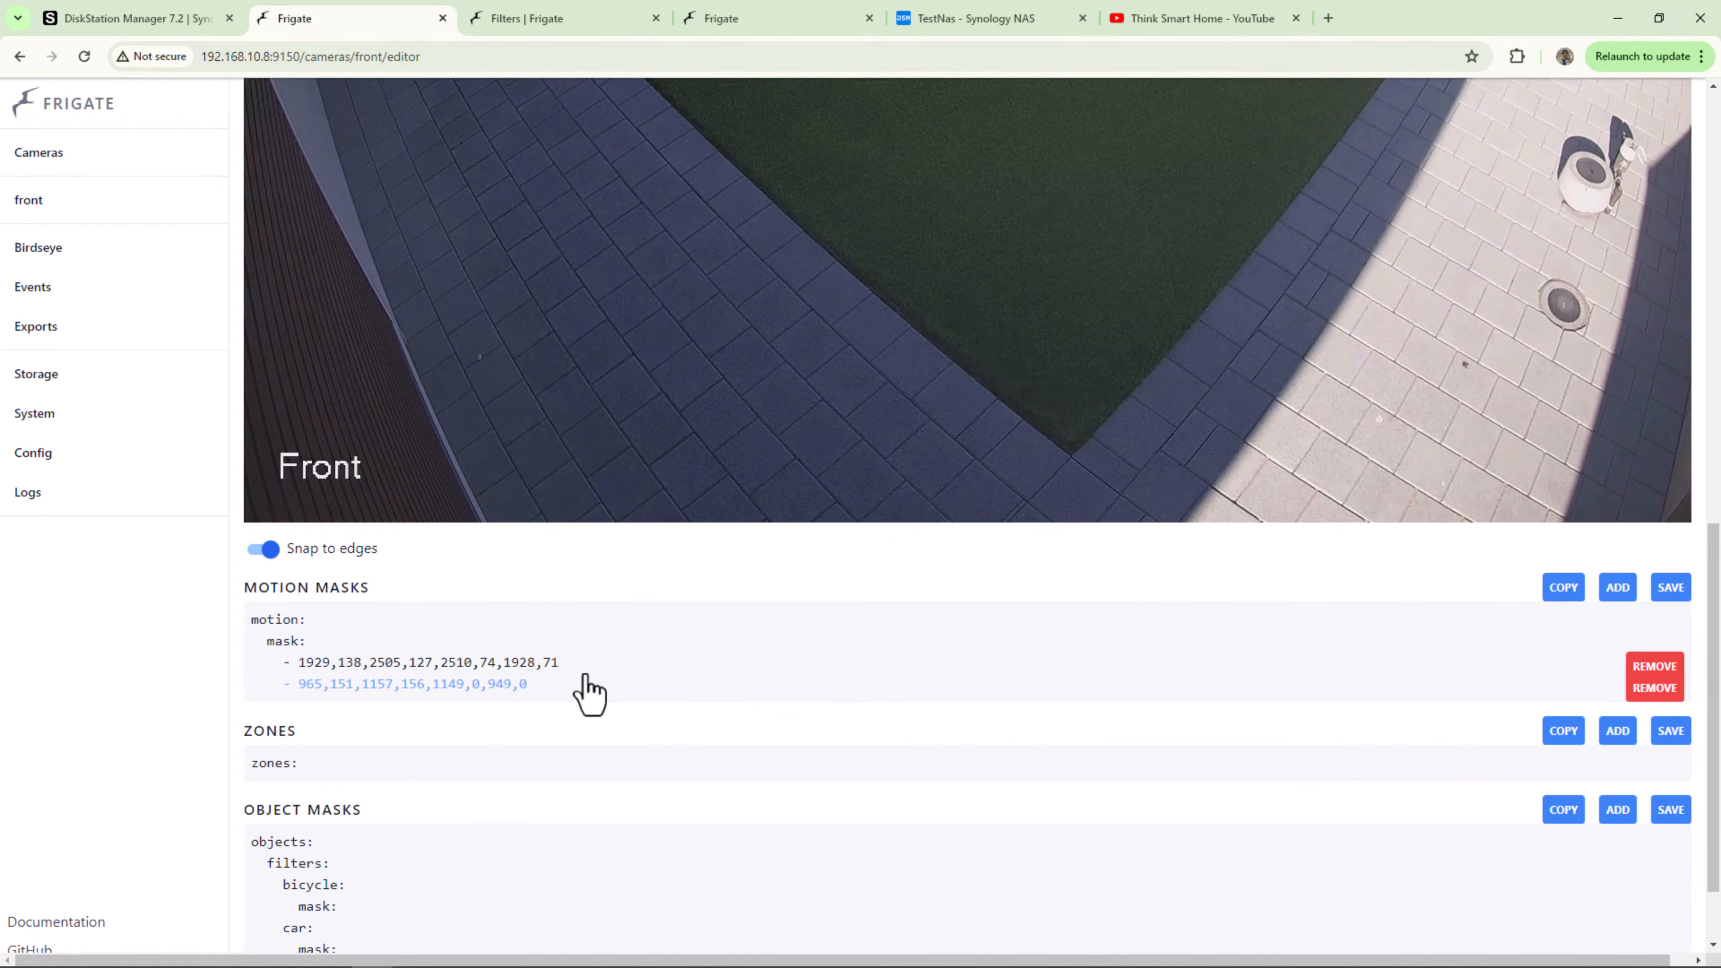
click(1672, 589)
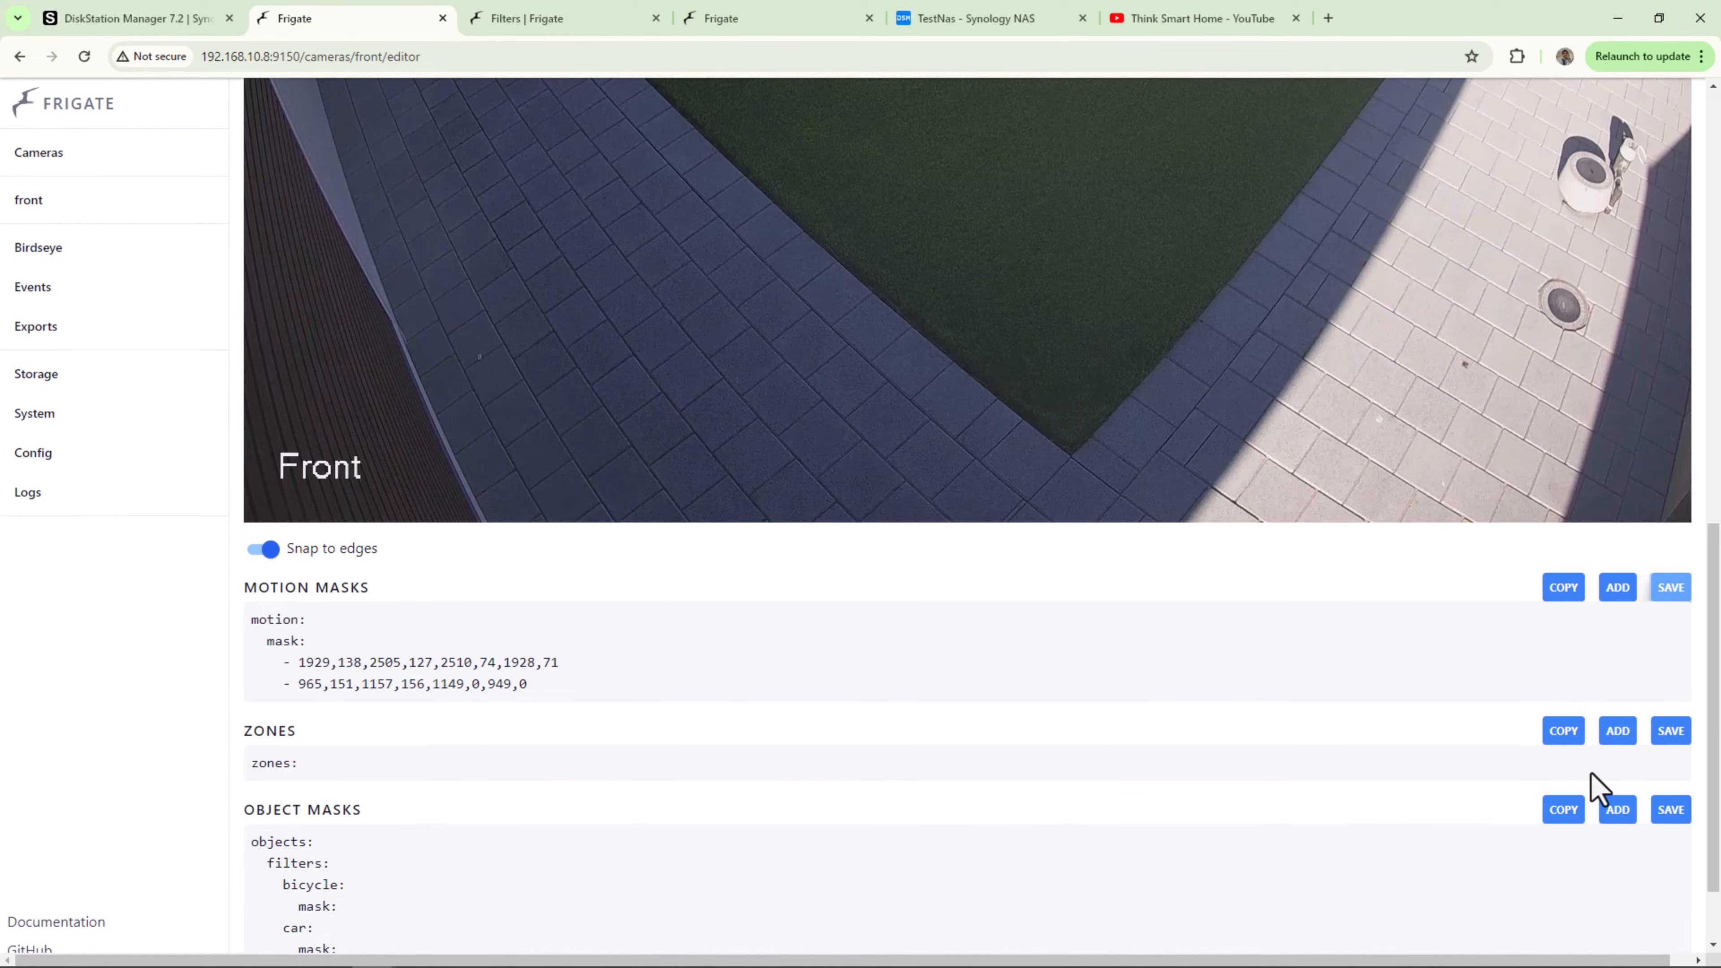
Step: Review the tree mask on the camera image and the motion mask, zone and object mask definitions below it
scroll(1193, 642, up, 5)
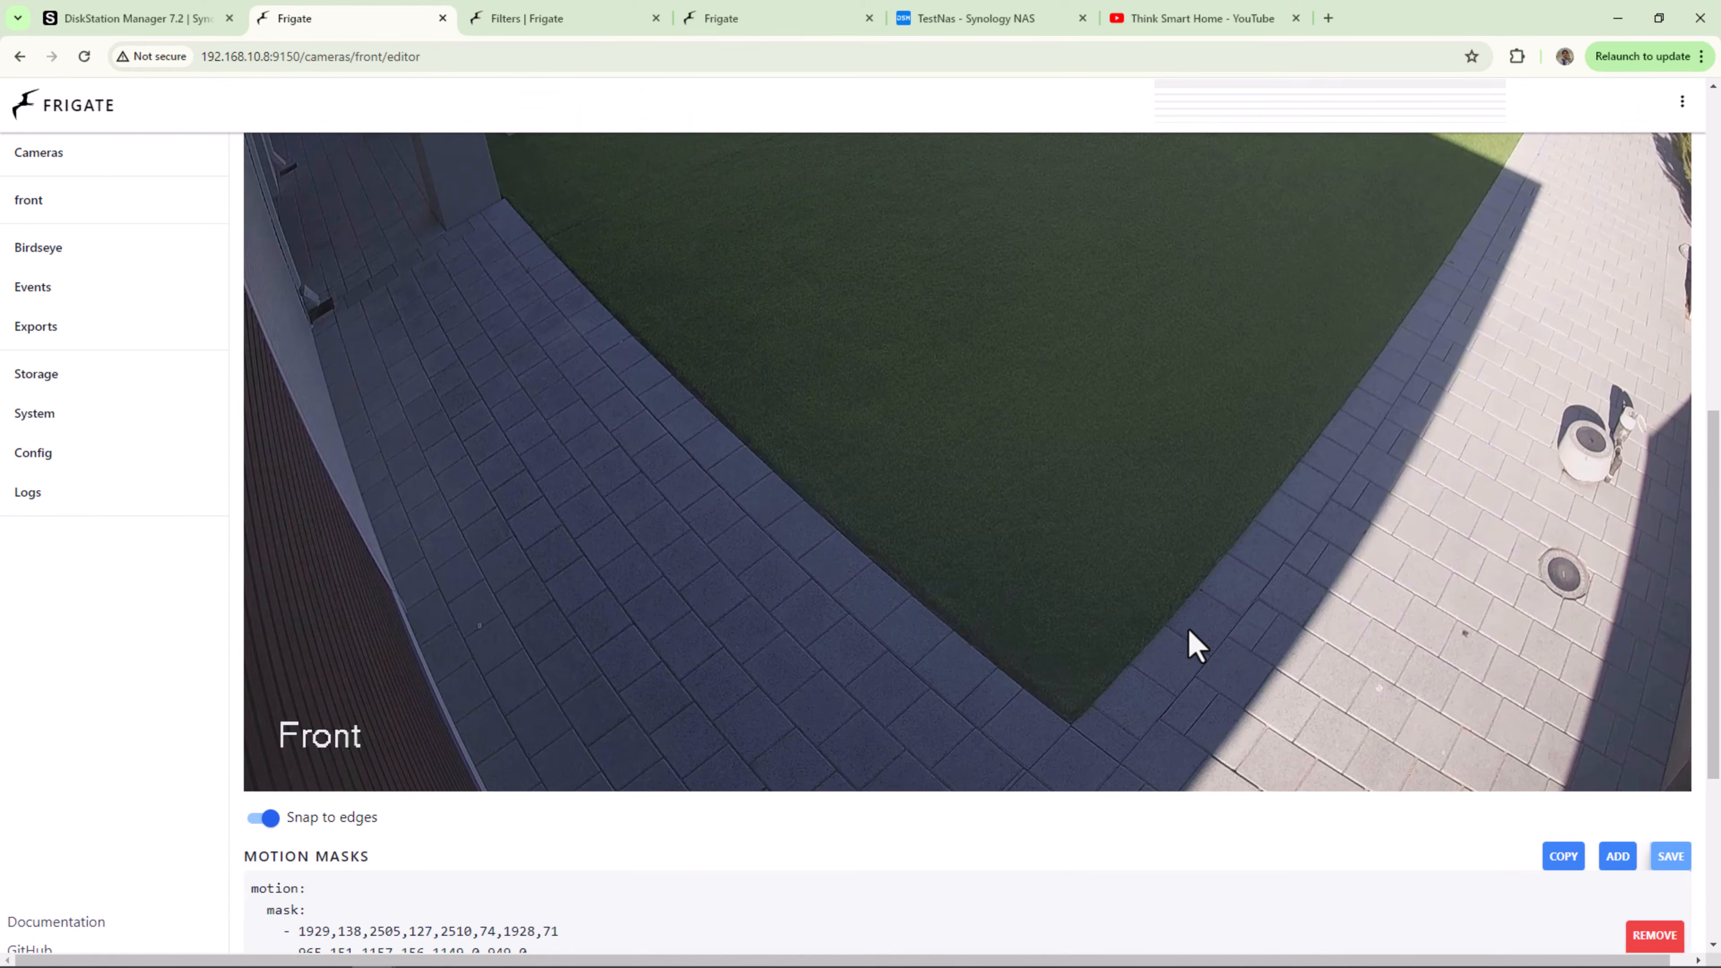
scroll(1194, 645, up, 6)
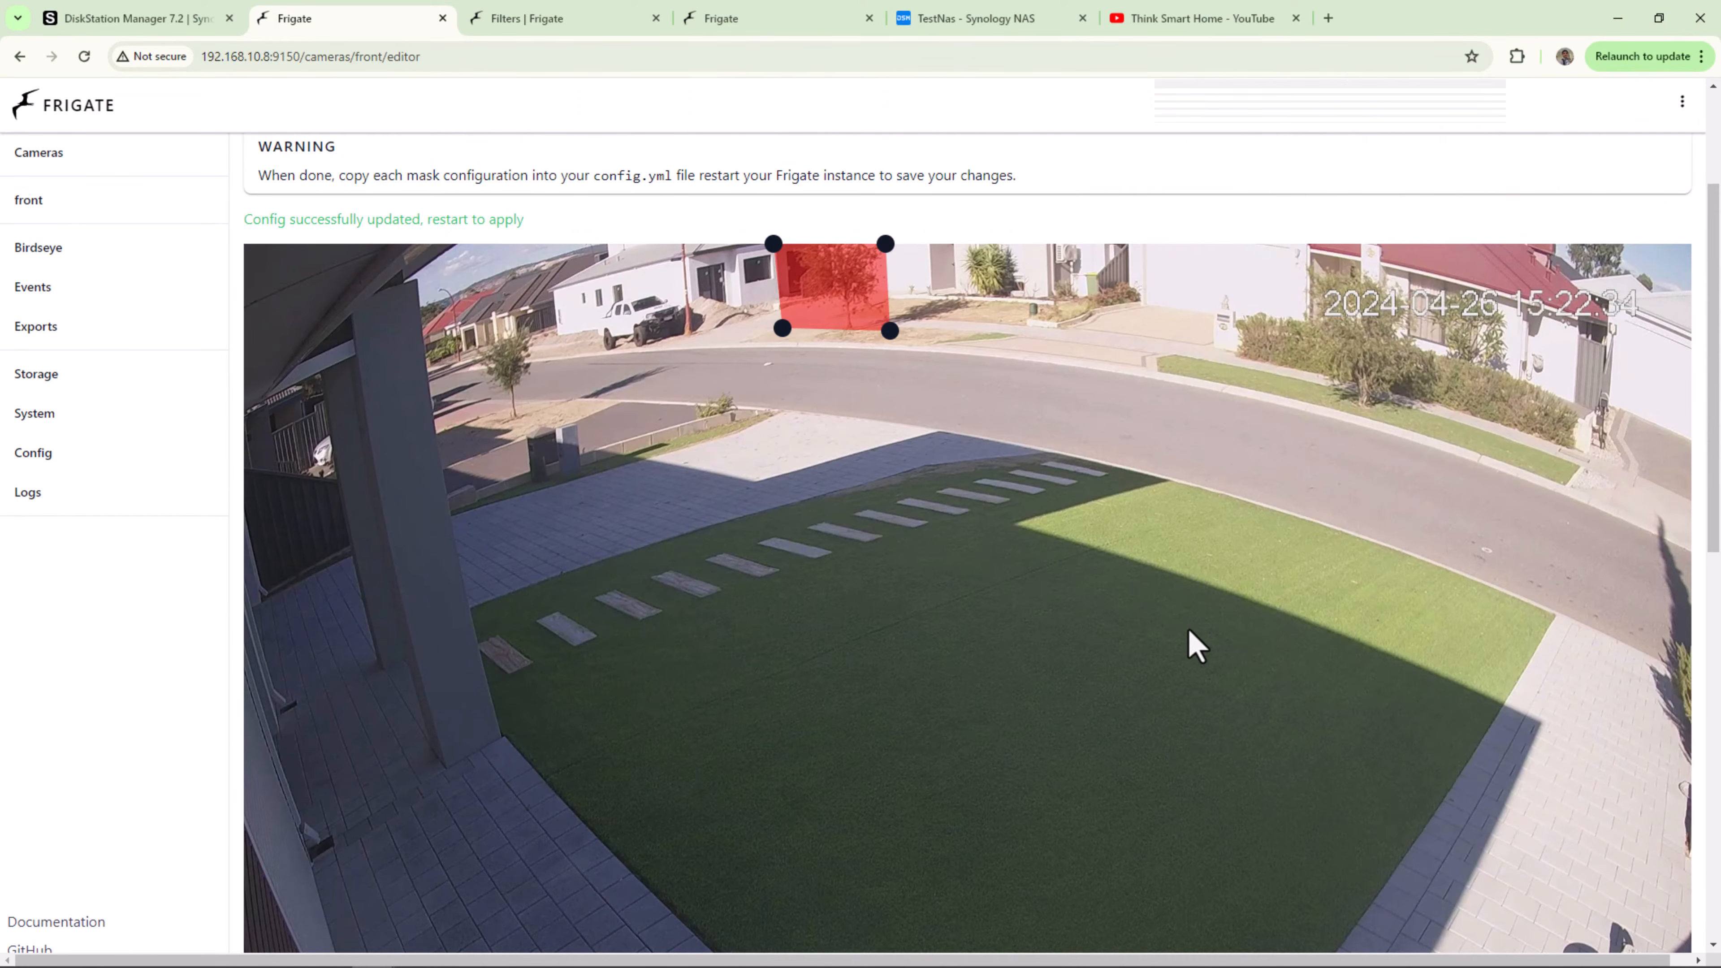
scroll(1189, 630, down, 6)
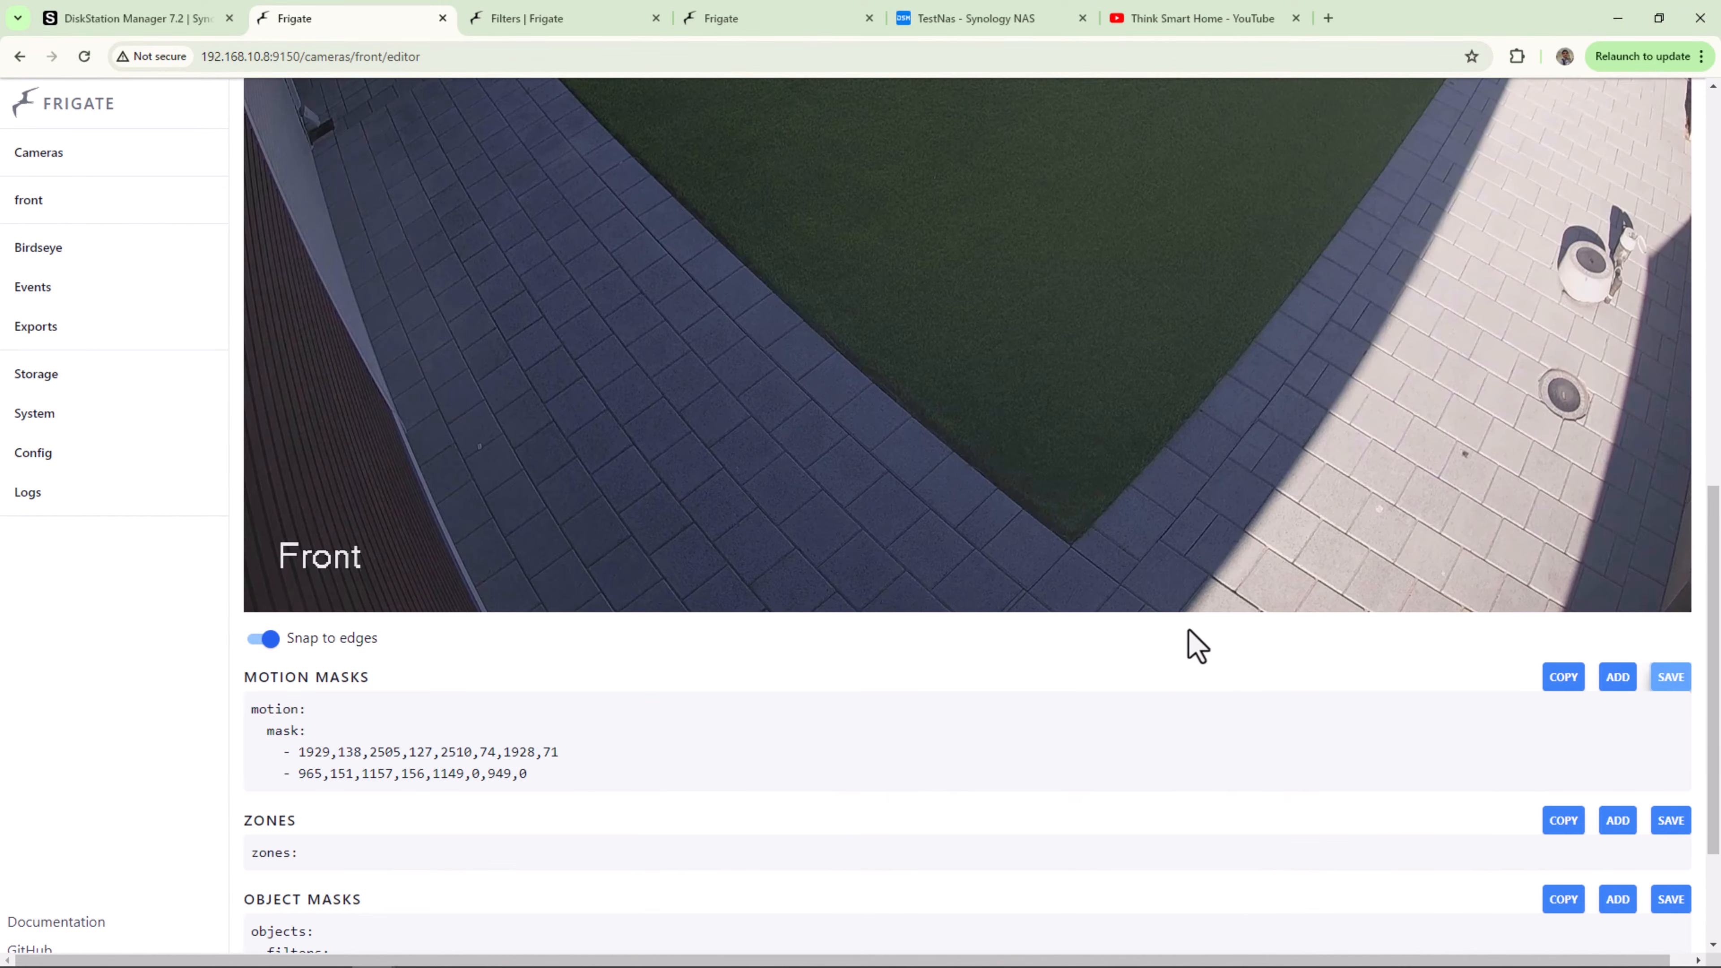
scroll(1190, 634, up, 6)
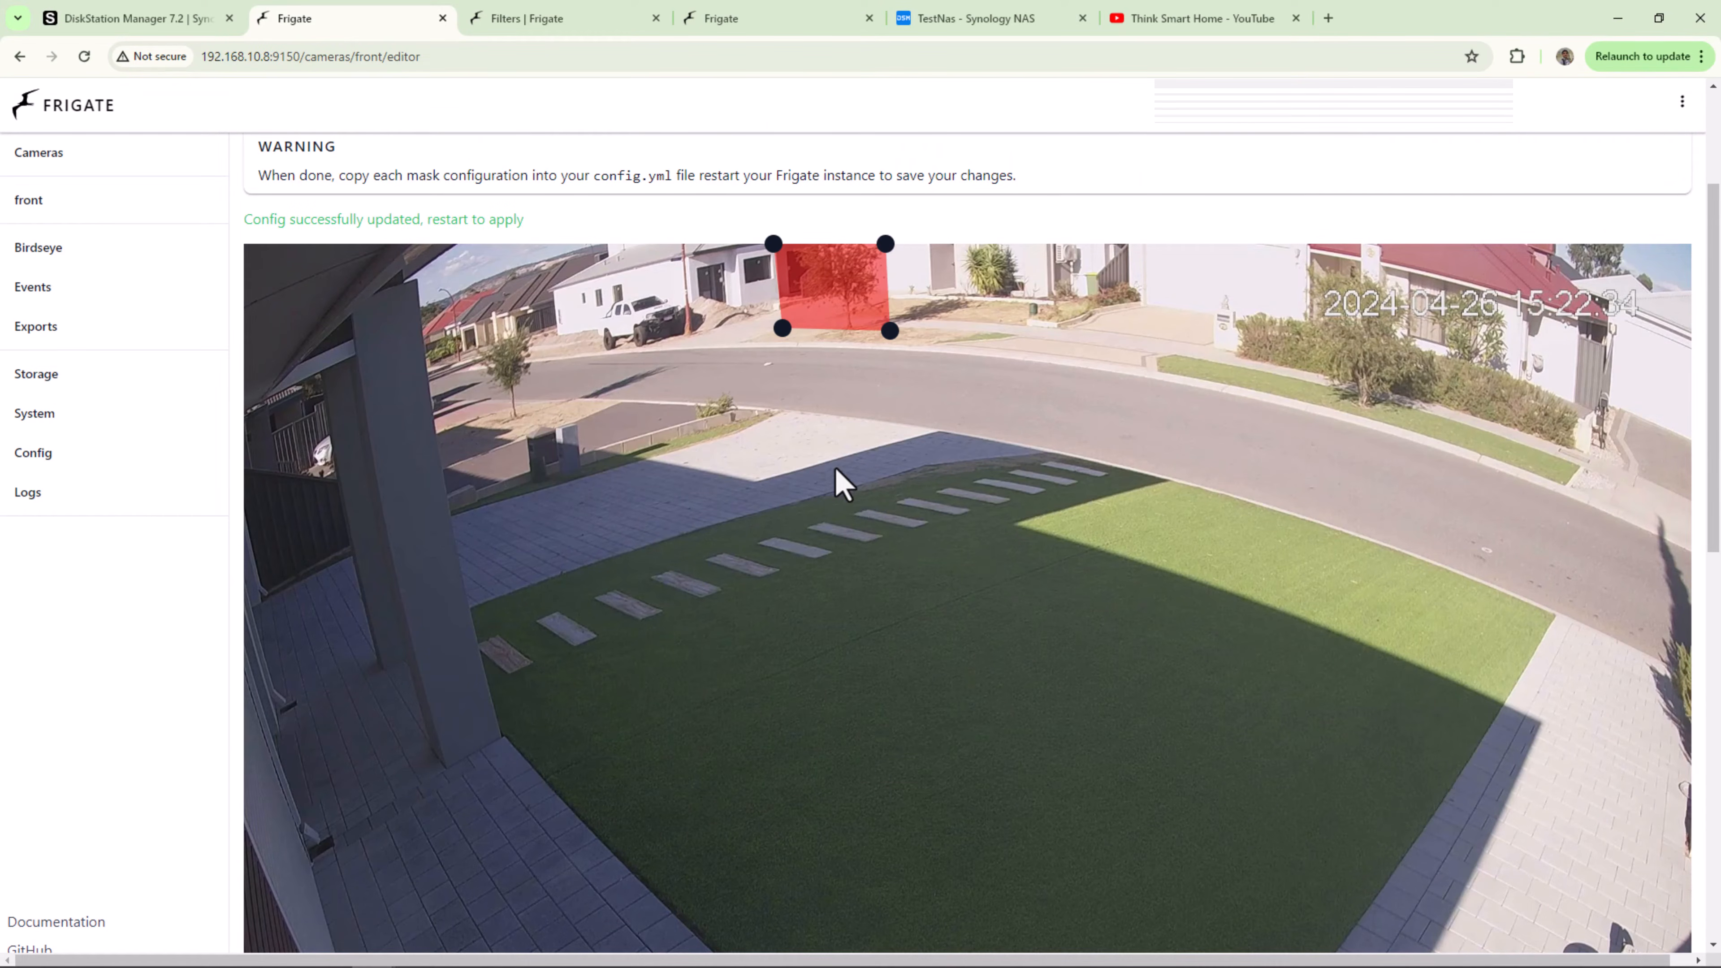
scroll(844, 483, down, 8)
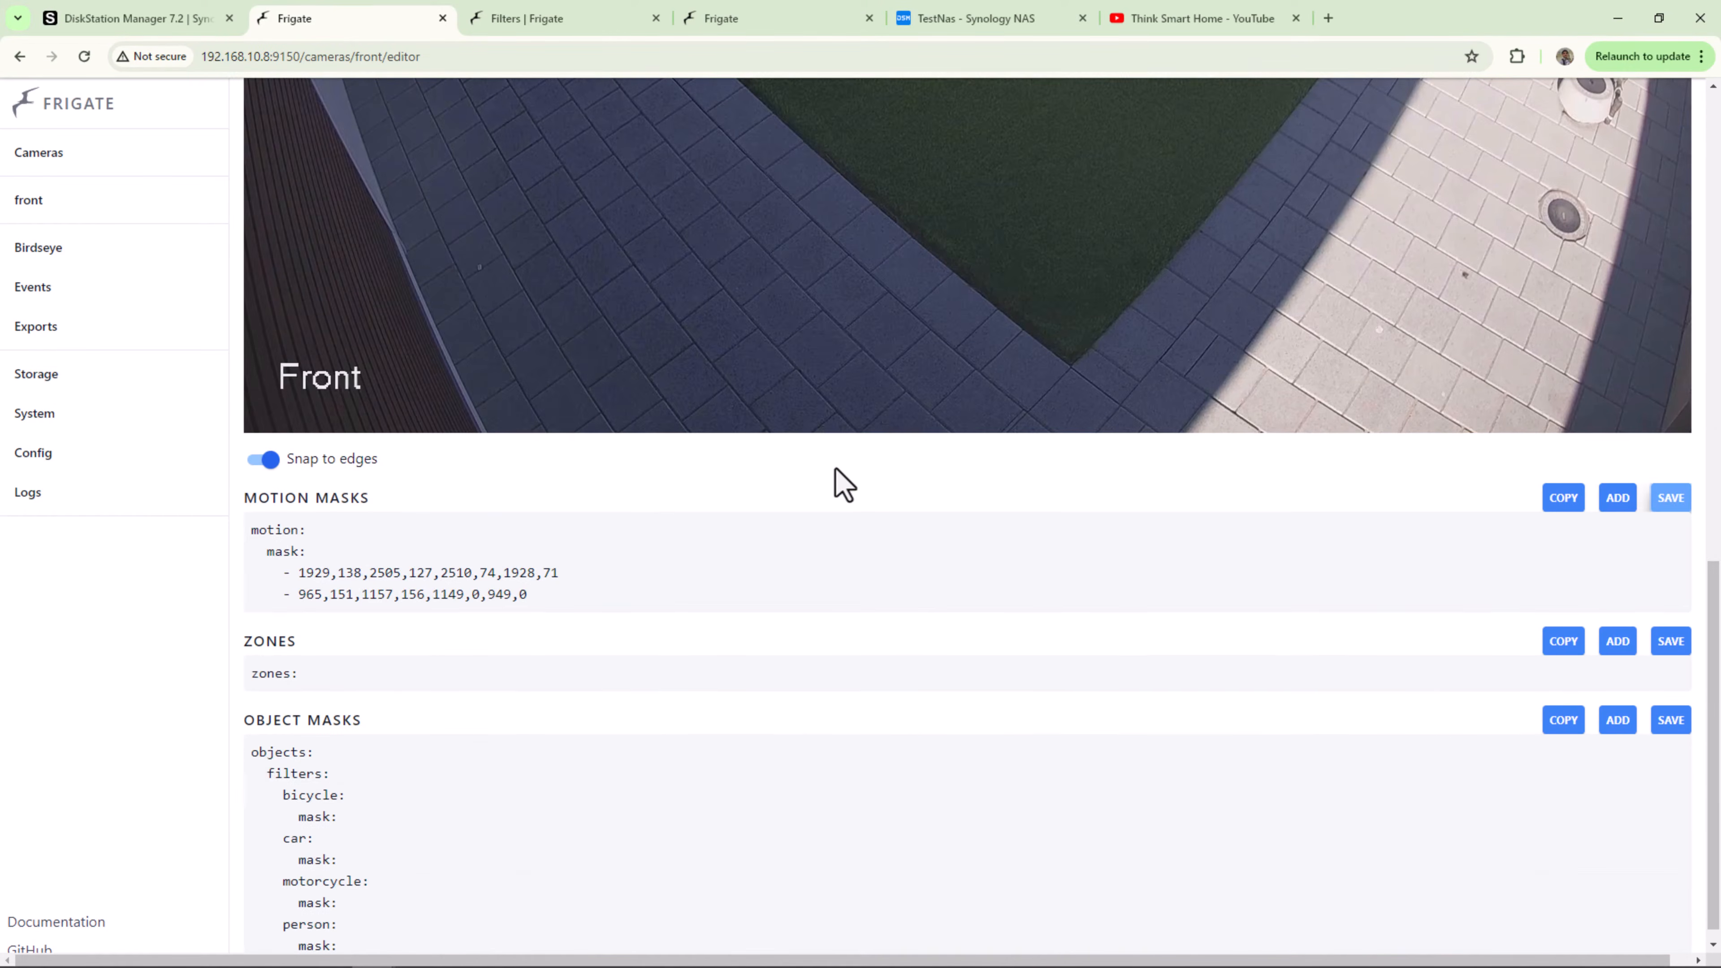
scroll(844, 483, down, 1)
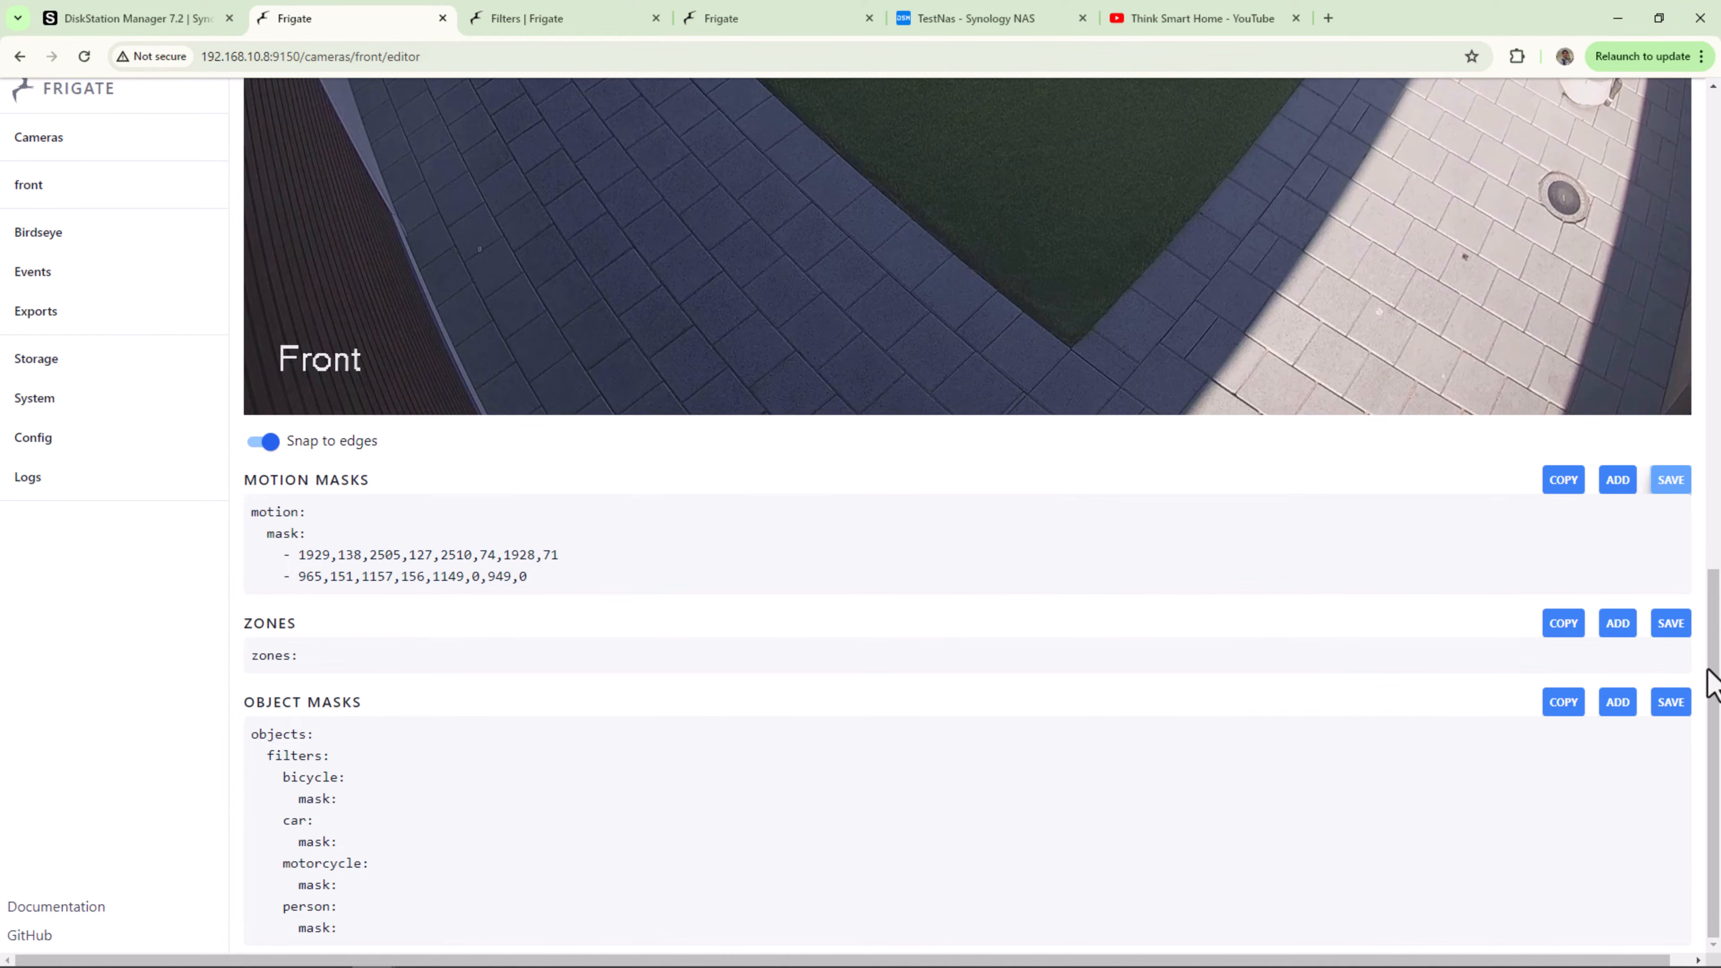
scroll(1220, 562, up, 8)
scroll(1209, 544, up, 3)
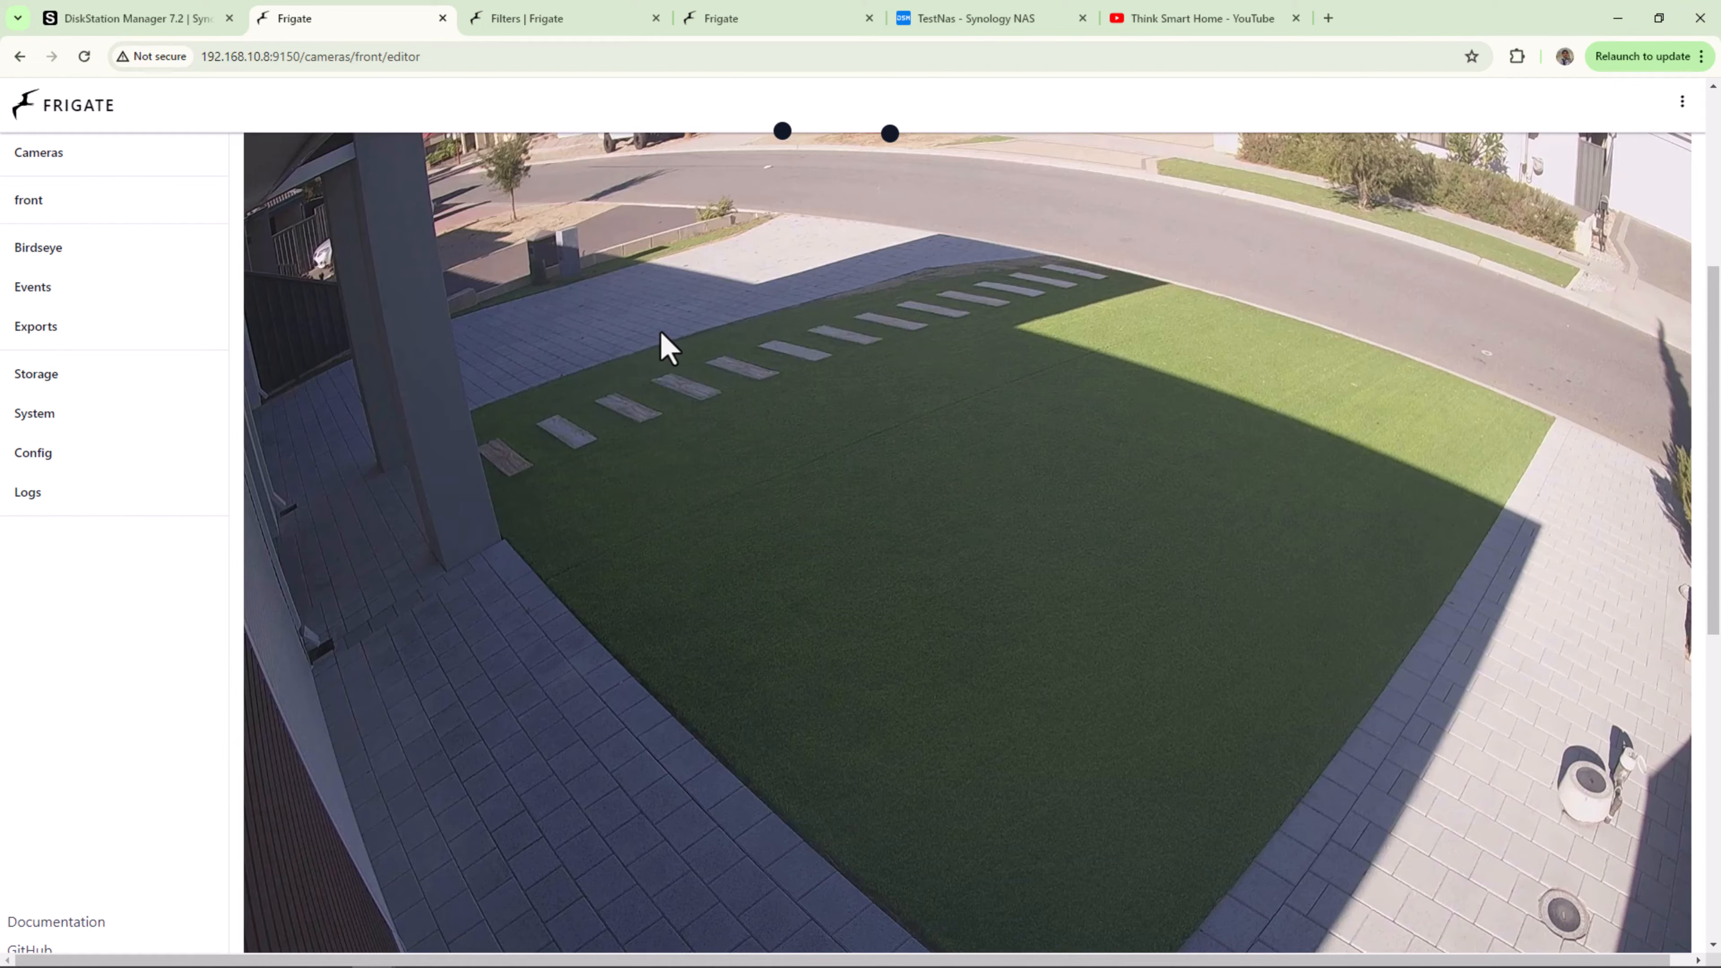
Step: Add a seven-point zone covering the street and houses above the lawn's edge, across the full image width, and save it
scroll(863, 426, down, 10)
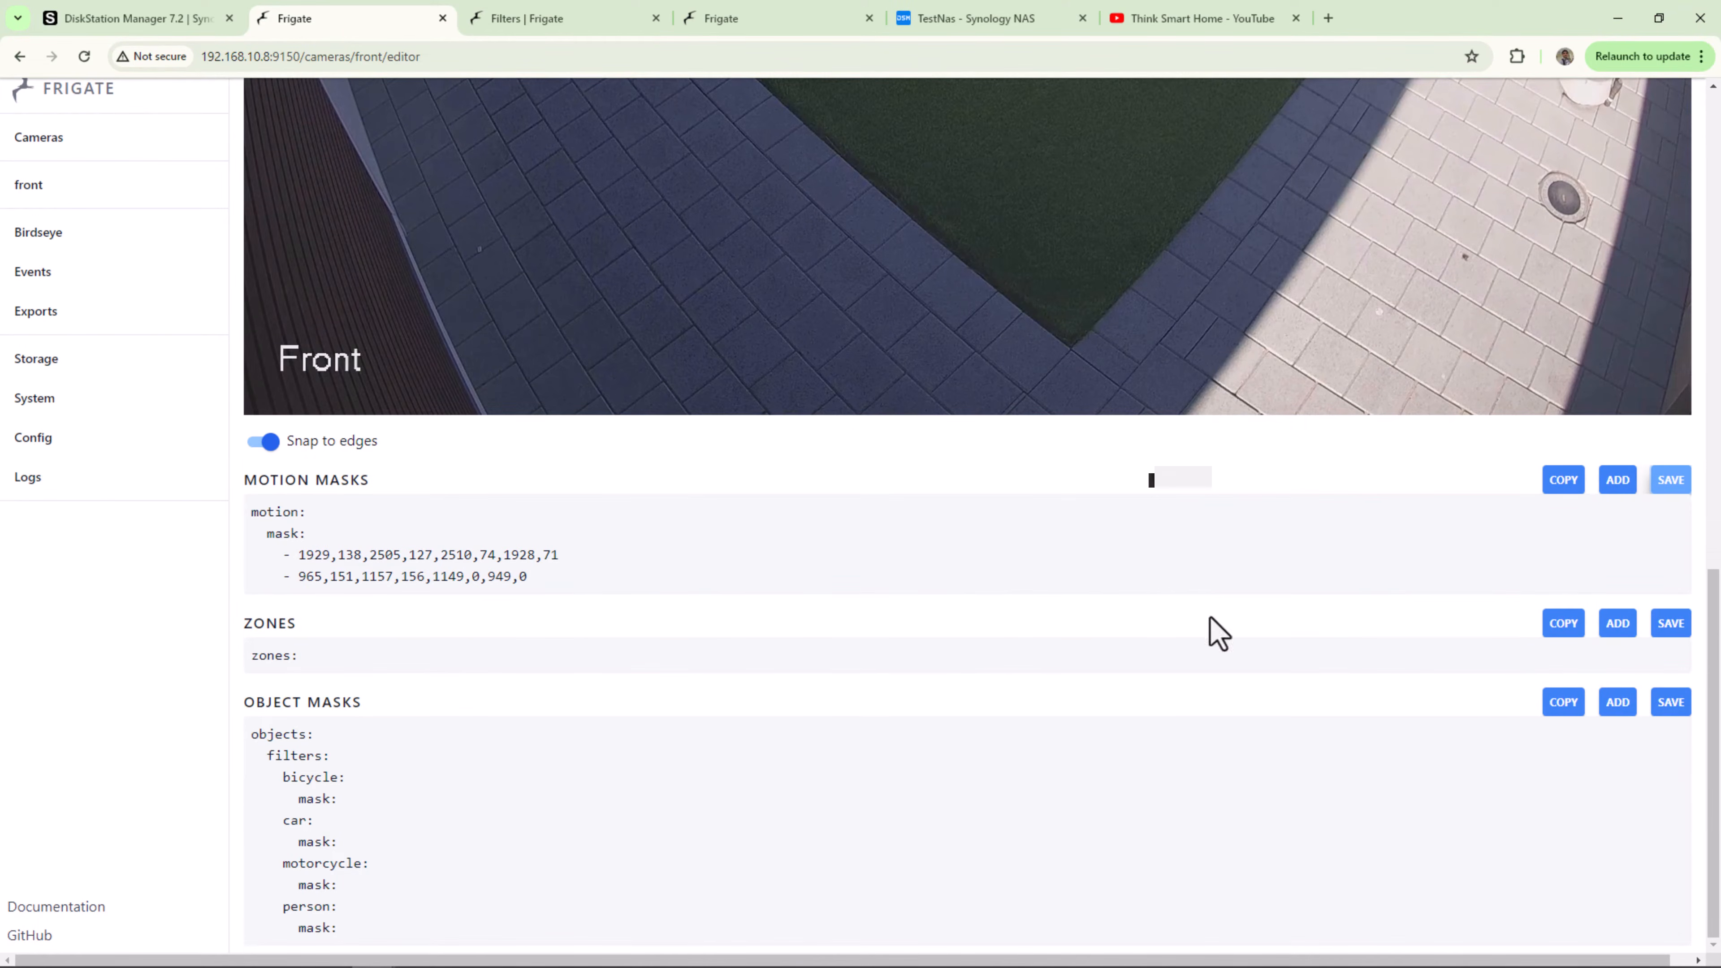
click(1618, 625)
scroll(1535, 619, up, 10)
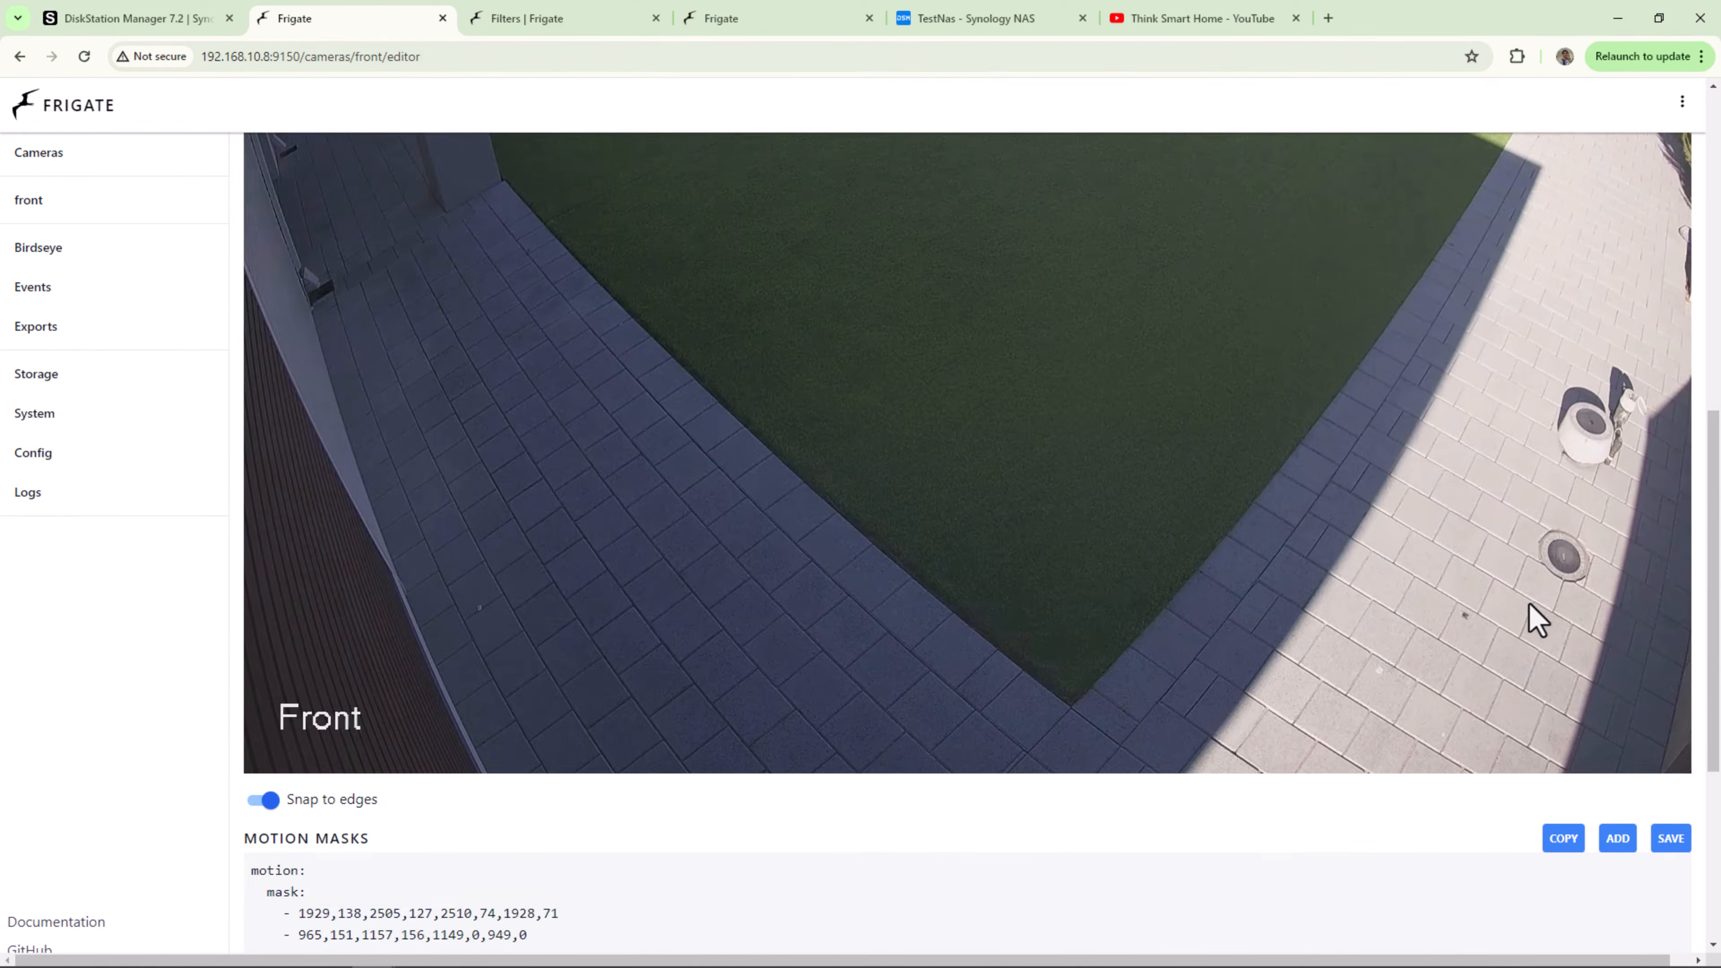
click(1692, 405)
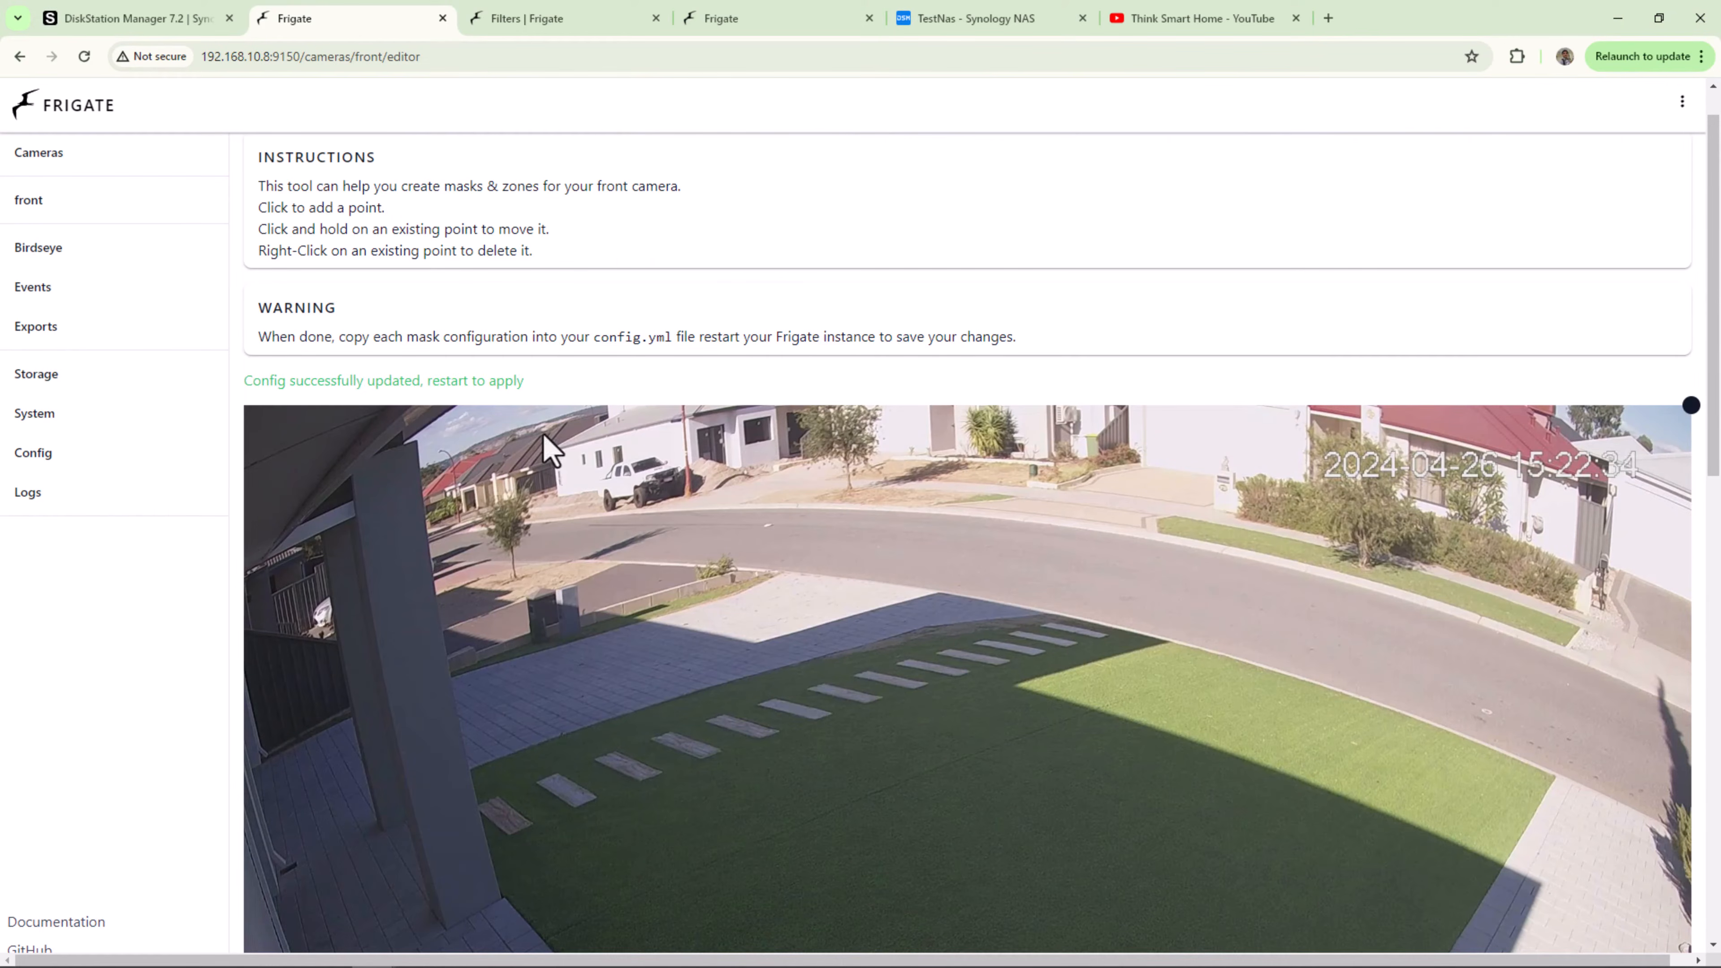
click(244, 406)
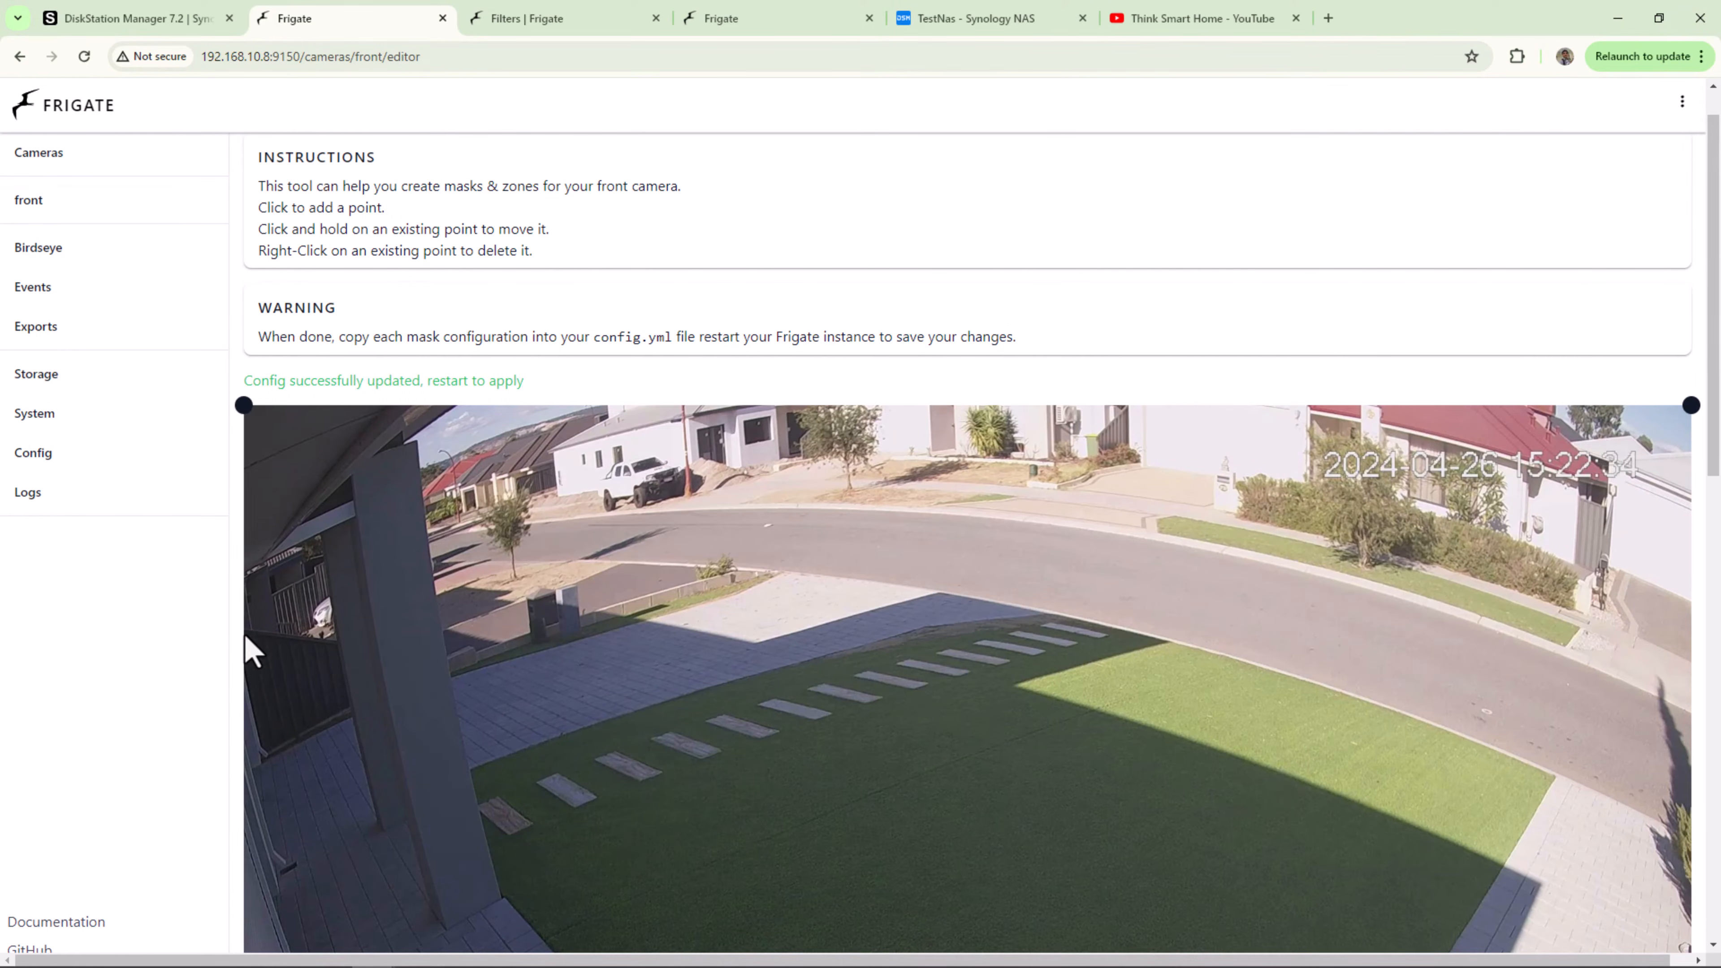
click(246, 677)
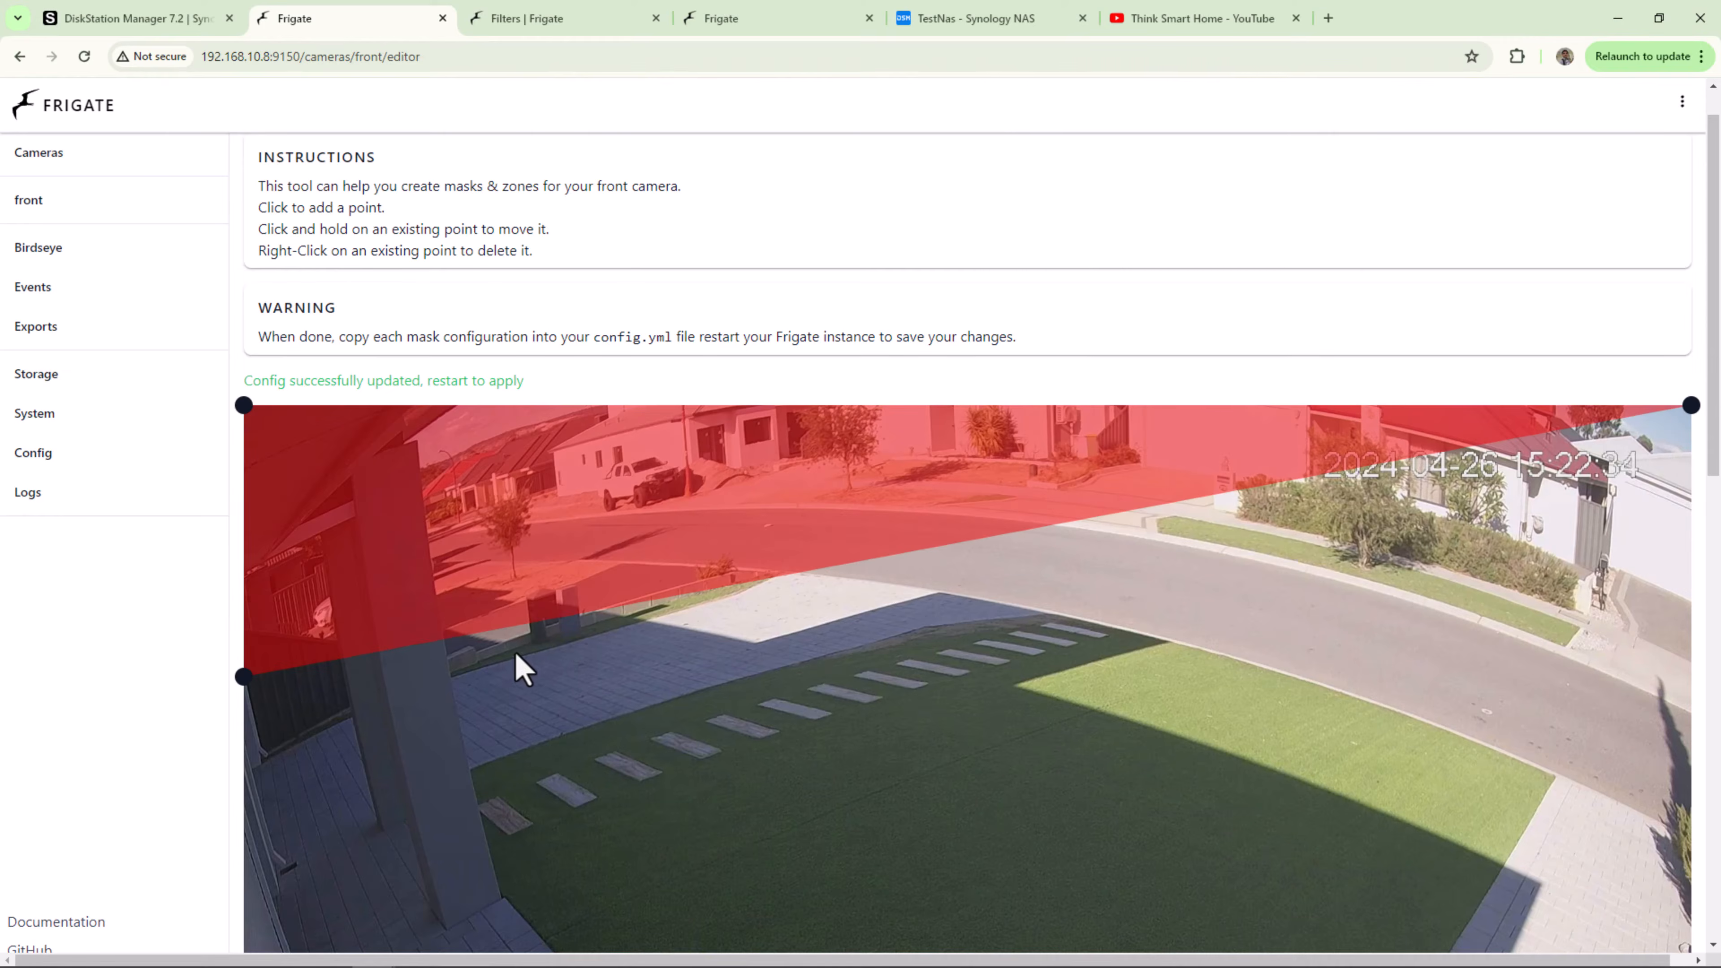
click(784, 574)
click(1071, 614)
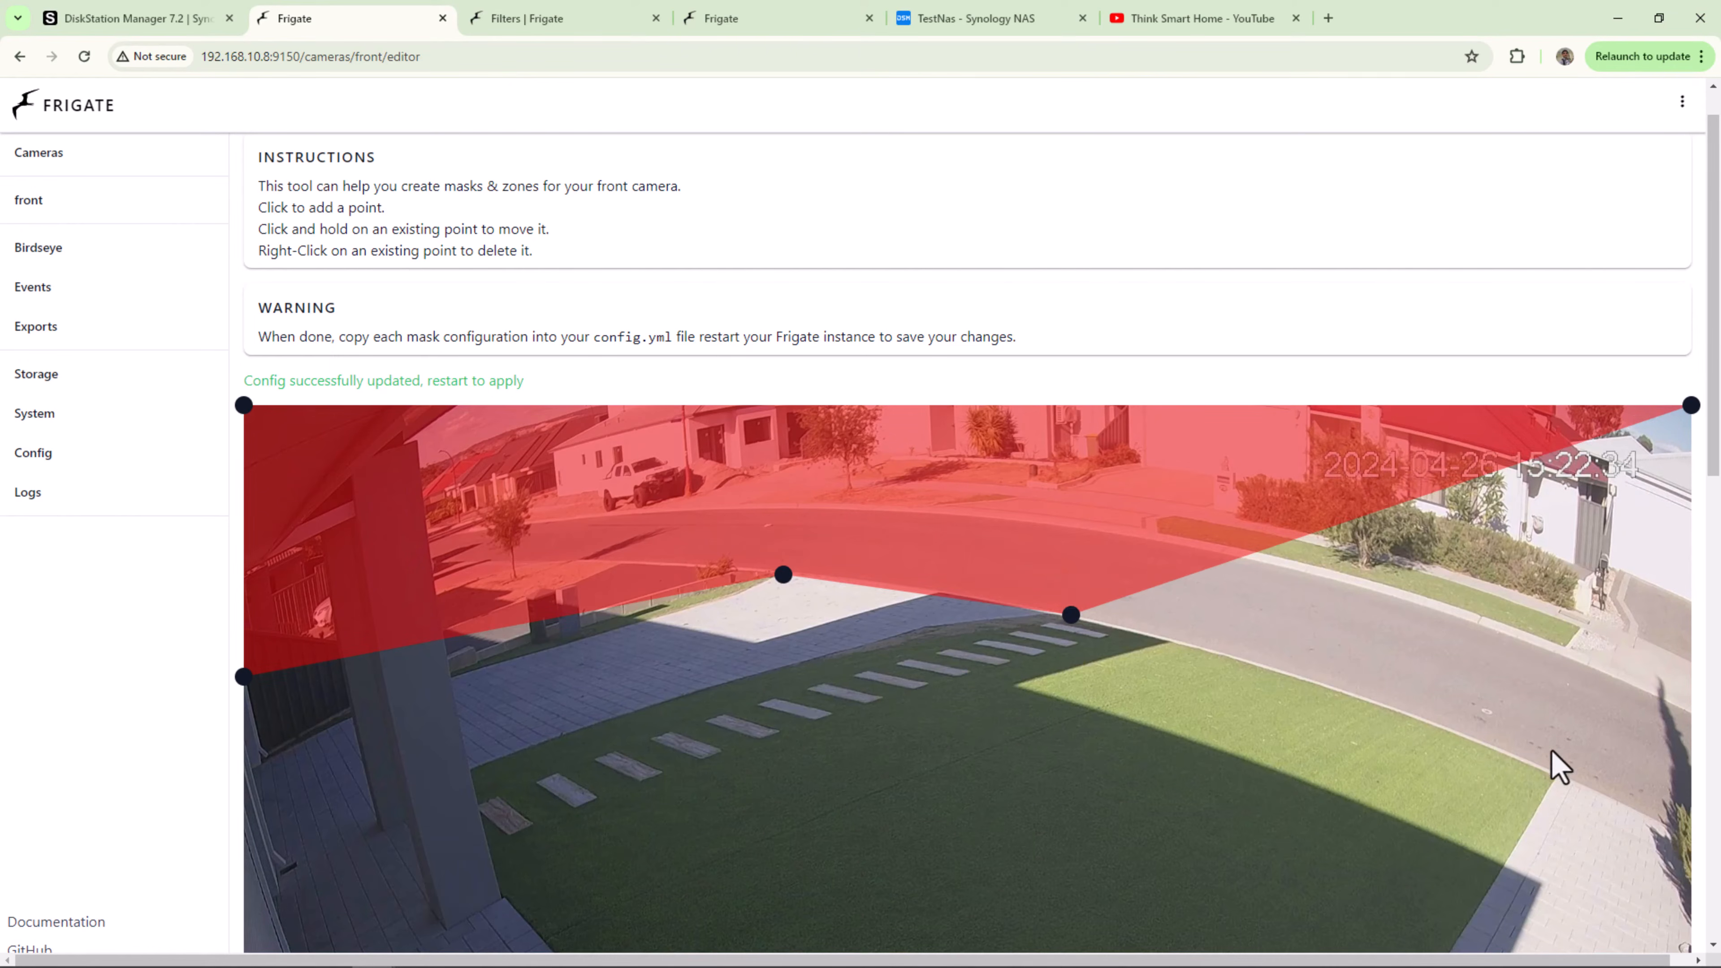
click(1563, 773)
click(1683, 831)
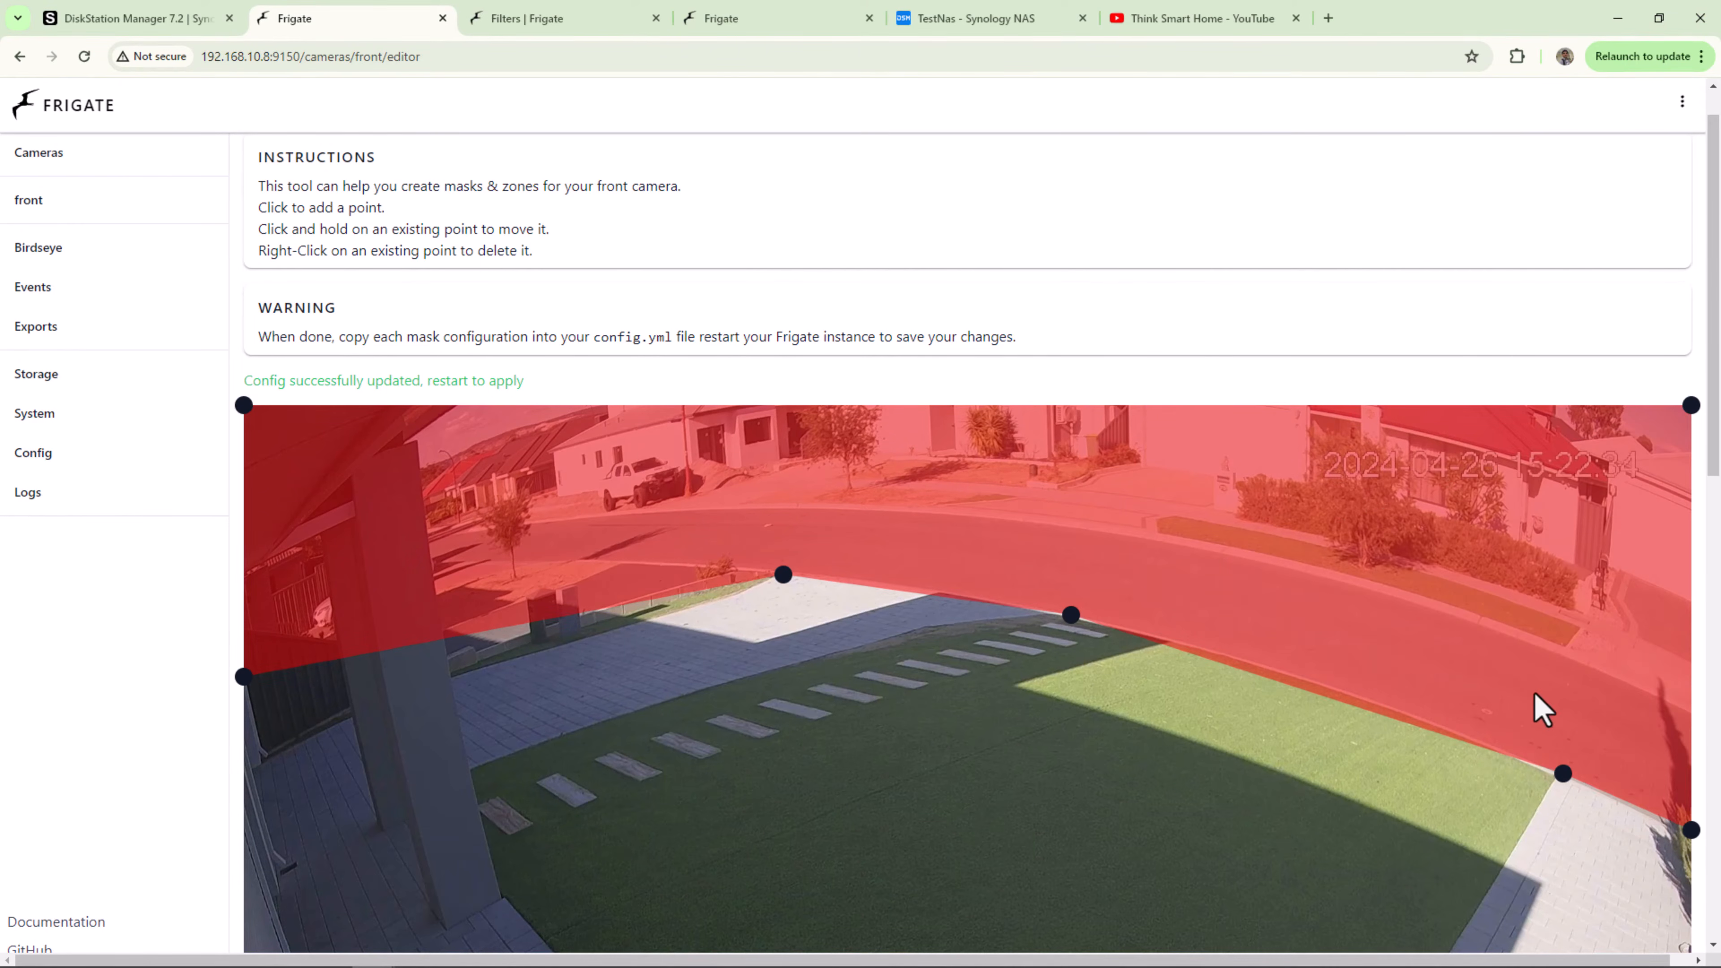
scroll(1535, 695, down, 8)
scroll(1535, 695, down, 6)
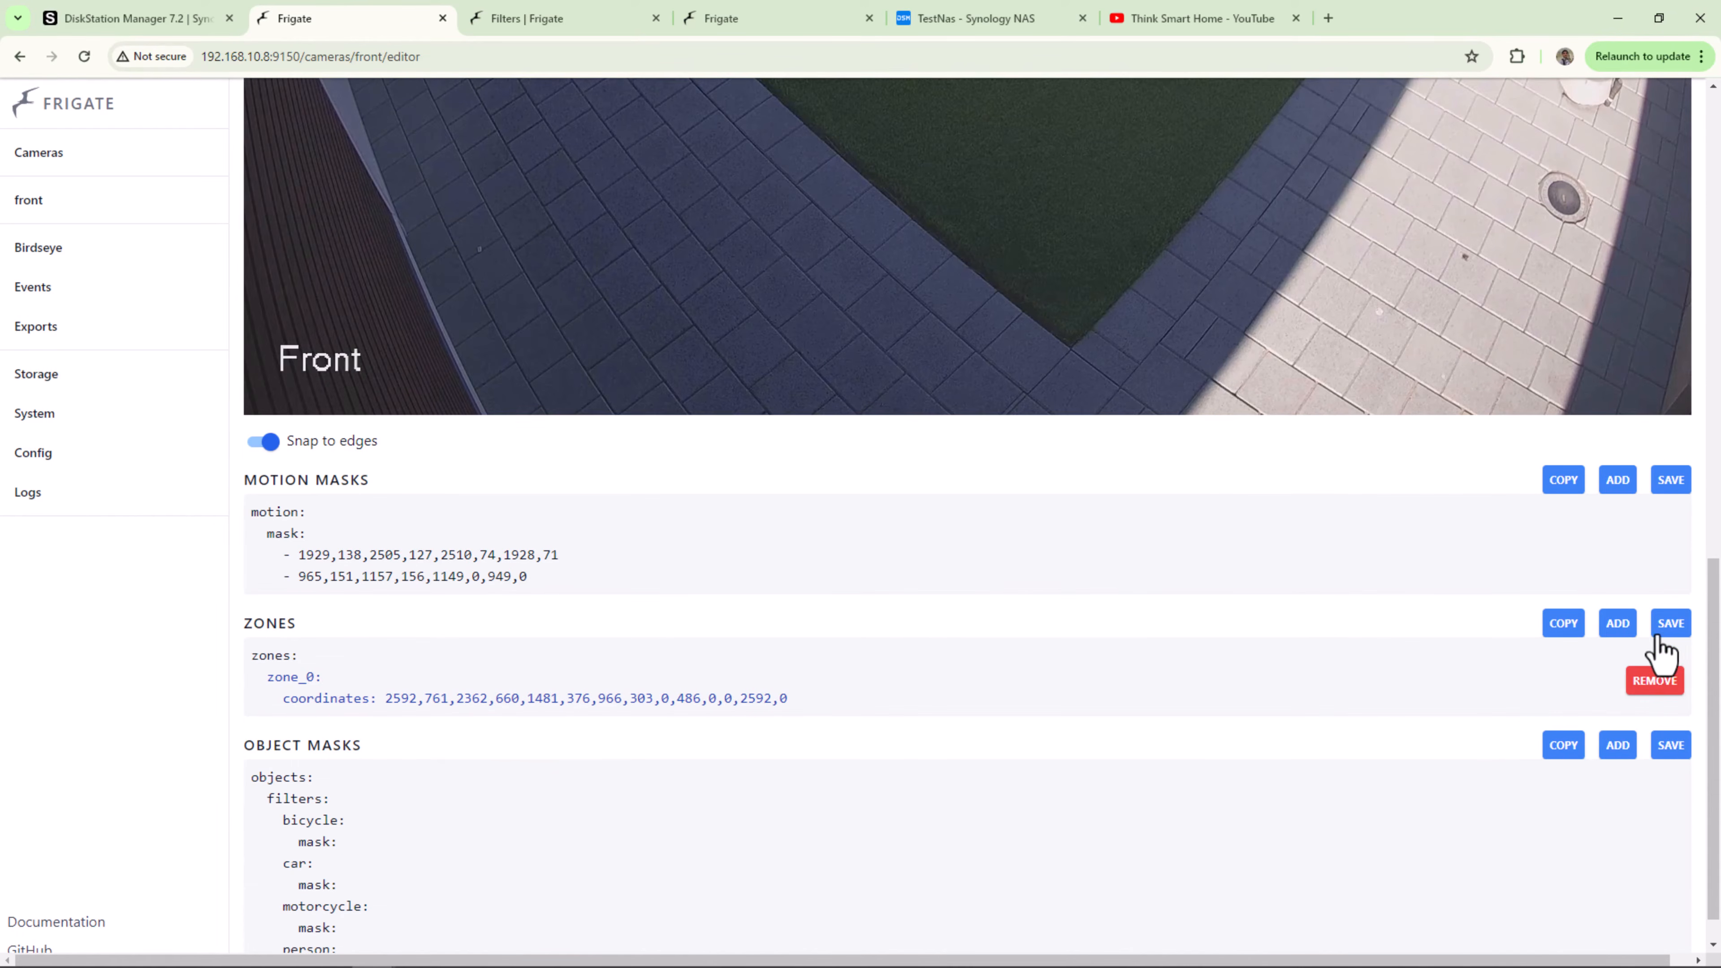
click(1670, 634)
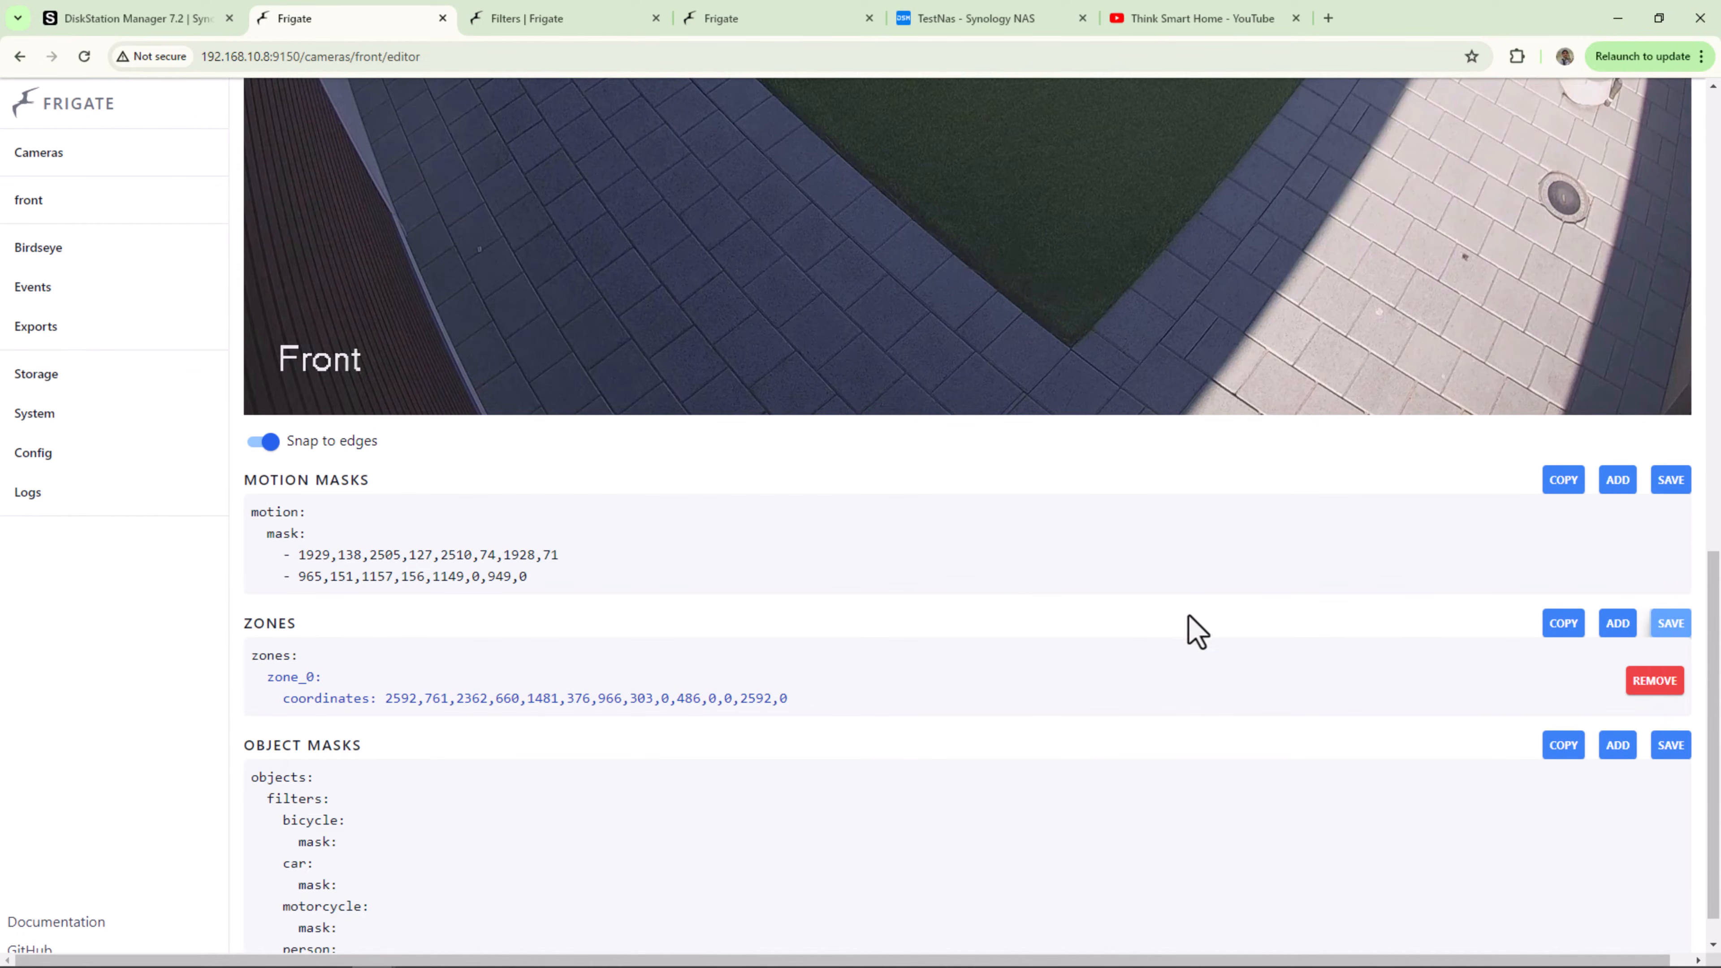
Step: Open the Config page in a new browser tab and go to the front camera's motion and zones entries
click(87, 467)
right_click(48, 456)
click(102, 473)
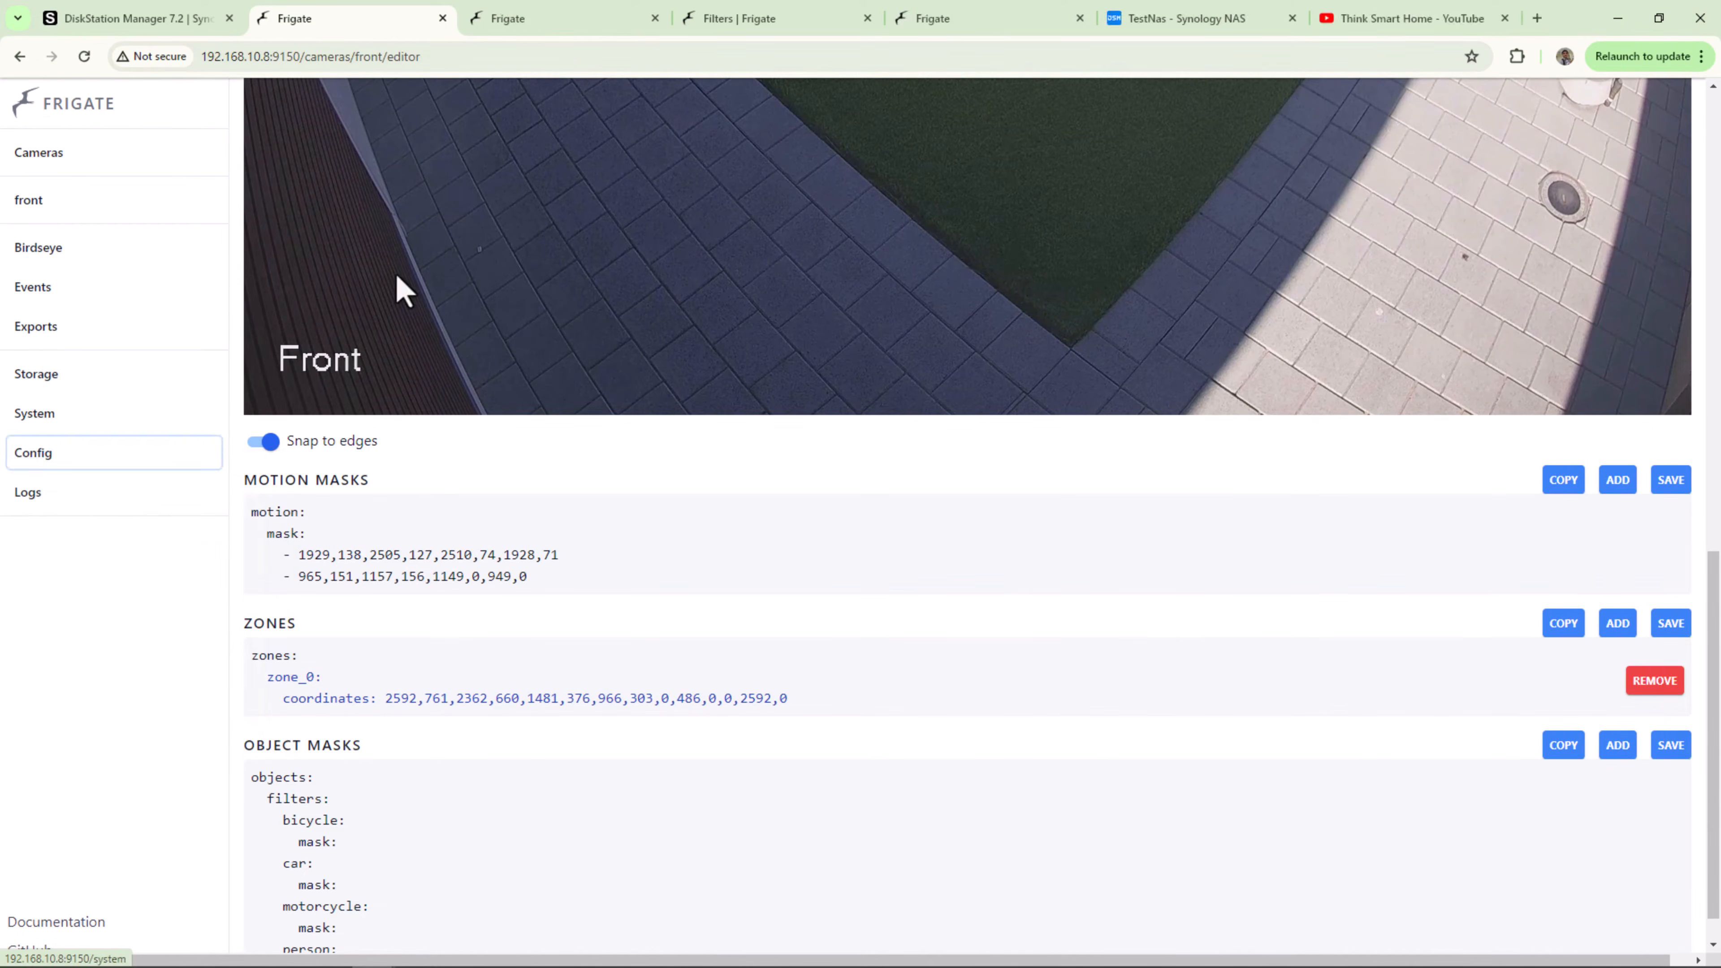
click(505, 25)
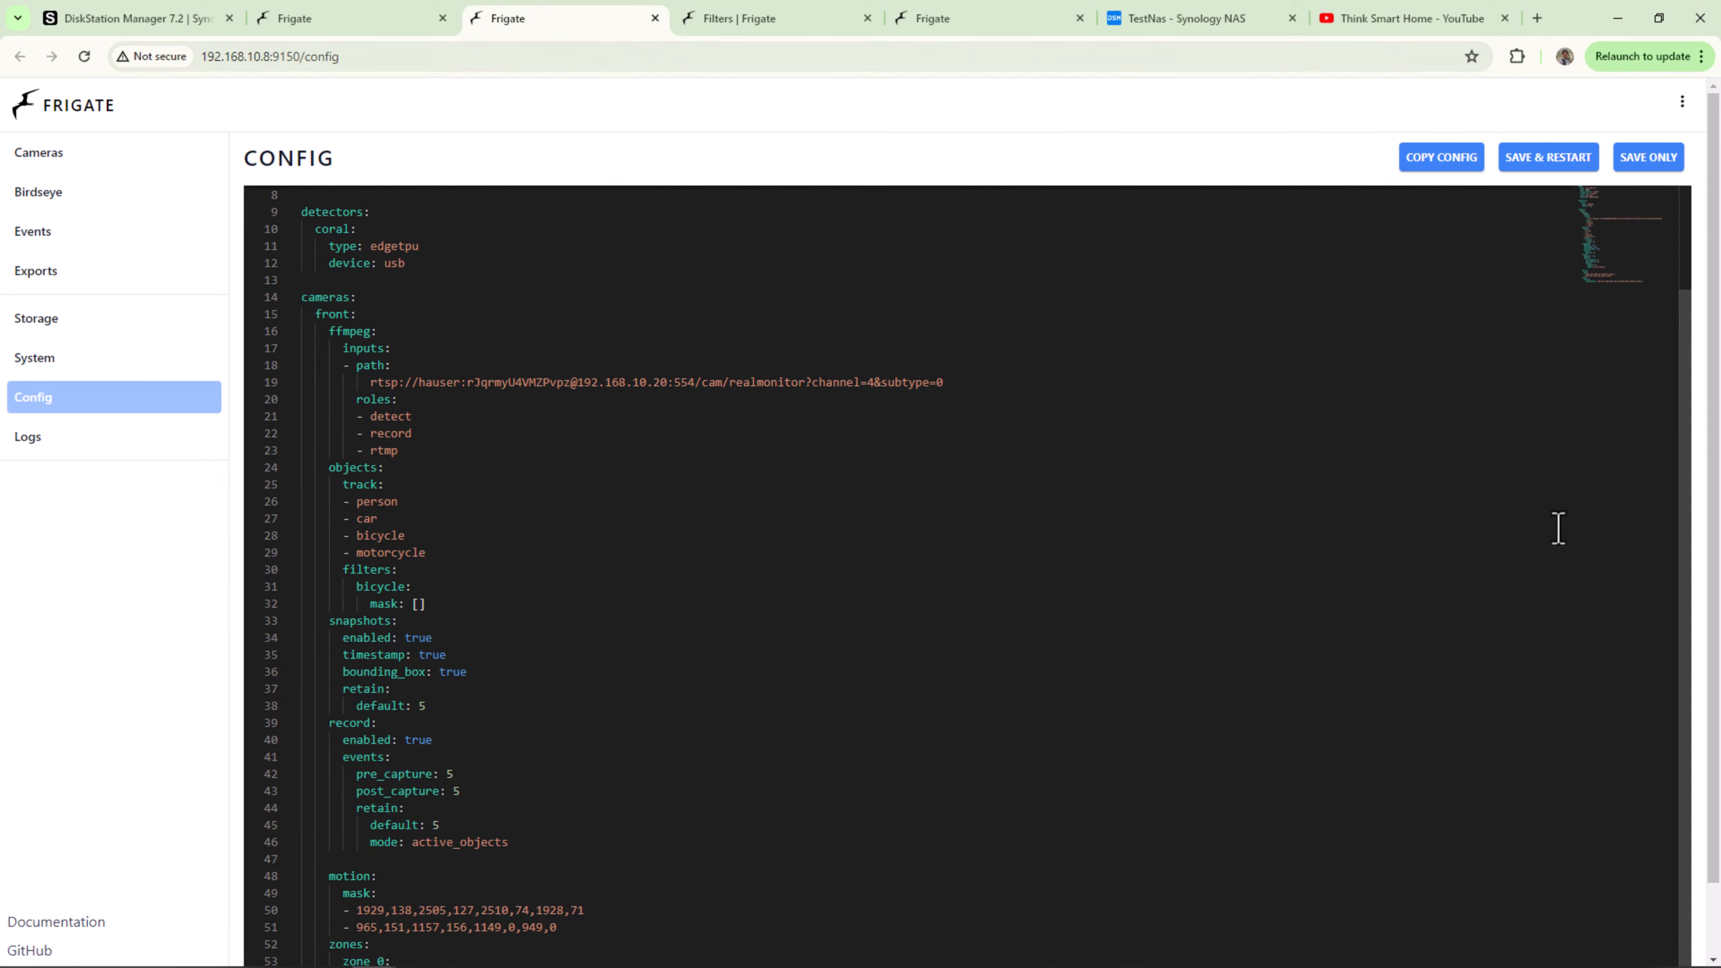
scroll(1680, 461, down, 1)
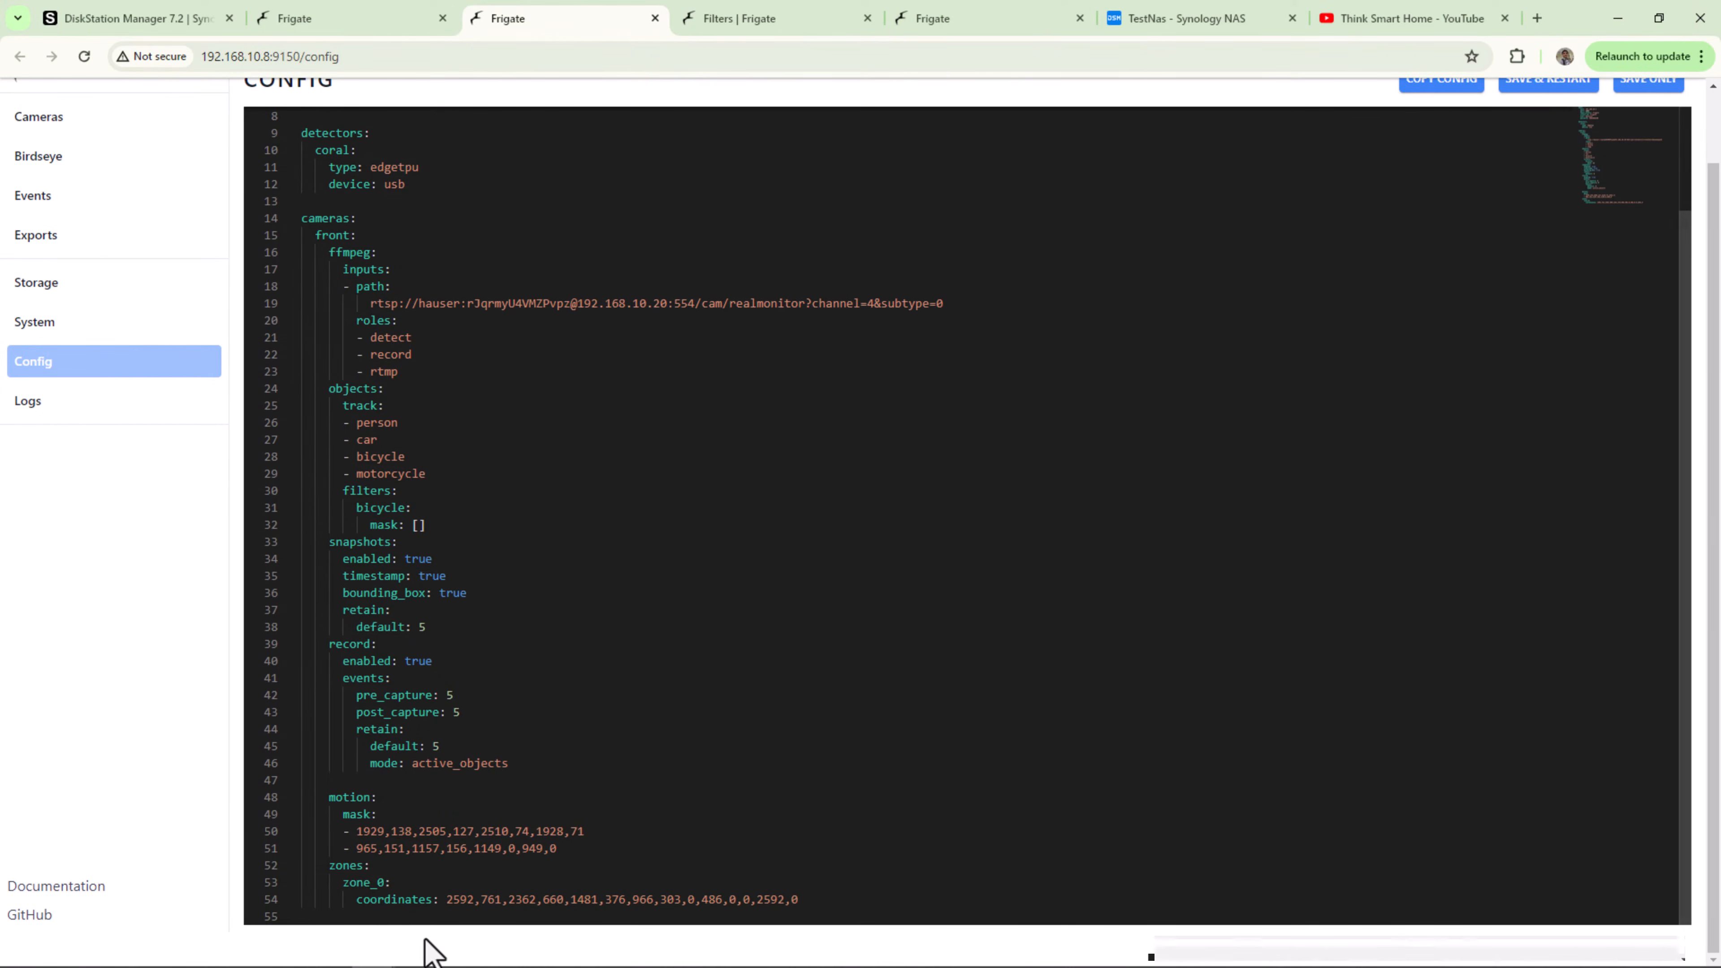
Step: Rename the front camera's zone_0 to outside in the configuration and save it without restarting
click(496, 888)
key(BackSpace)
key(BackSpace)
key(BackSpace)
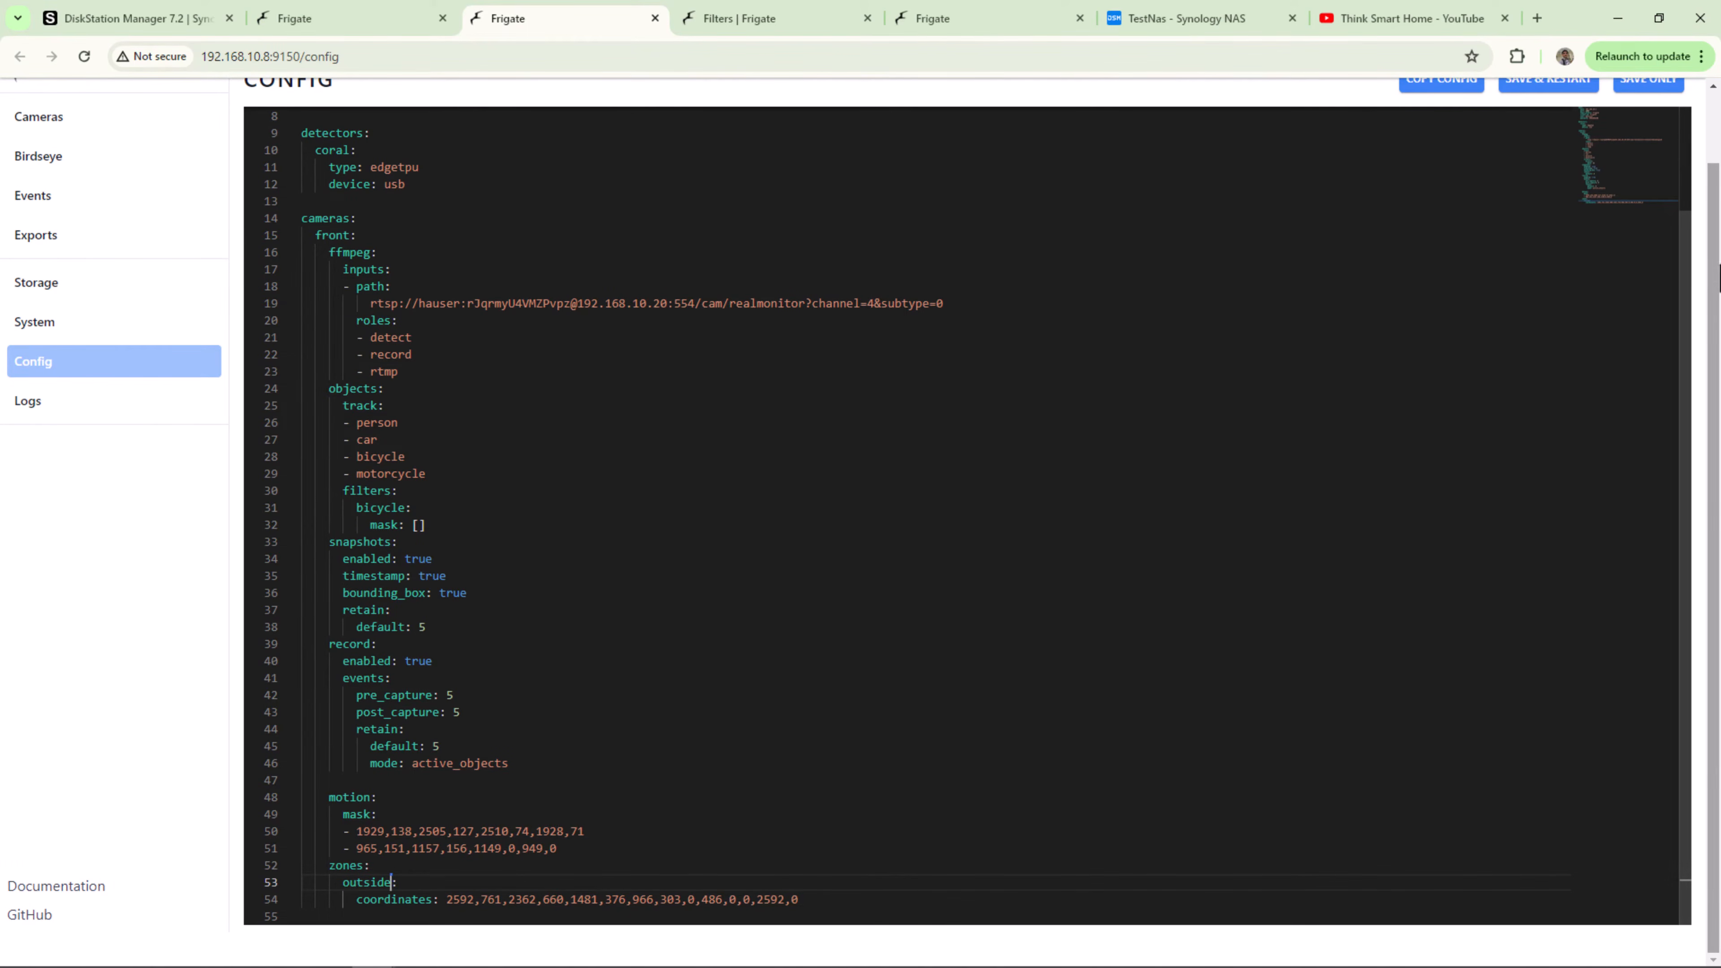
scroll(1708, 212, up, 1)
click(1651, 162)
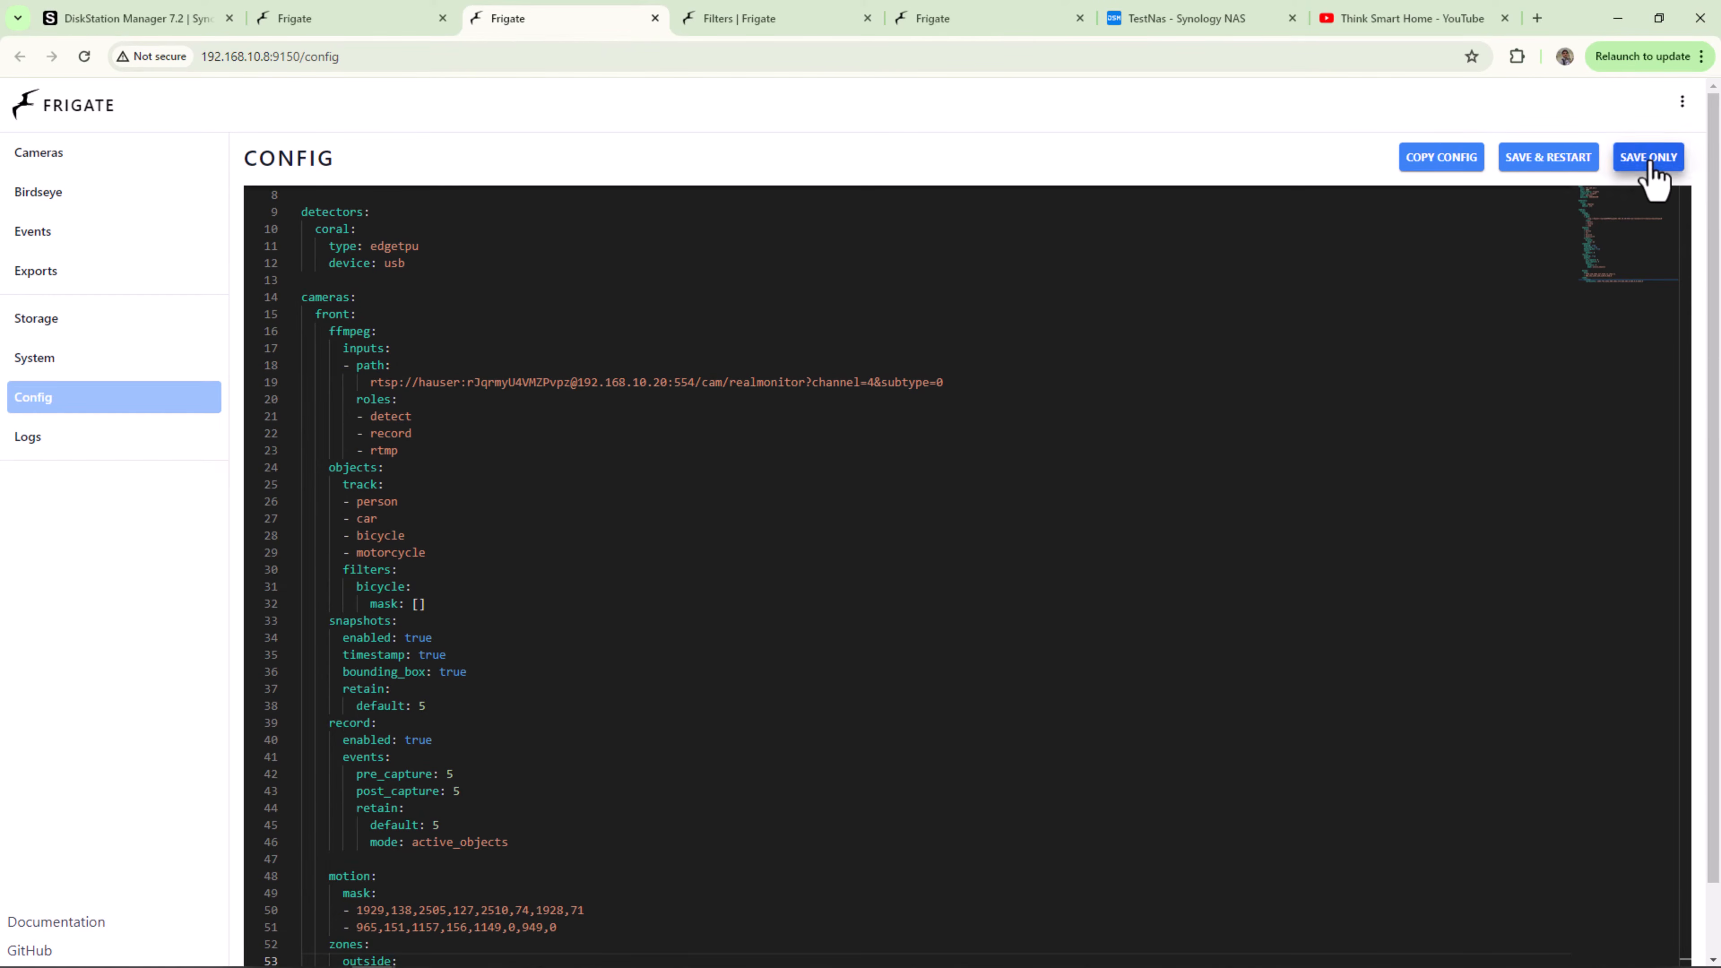
Step: Return to the front camera's mask and zone creator, reload it and go to its zones list
click(400, 30)
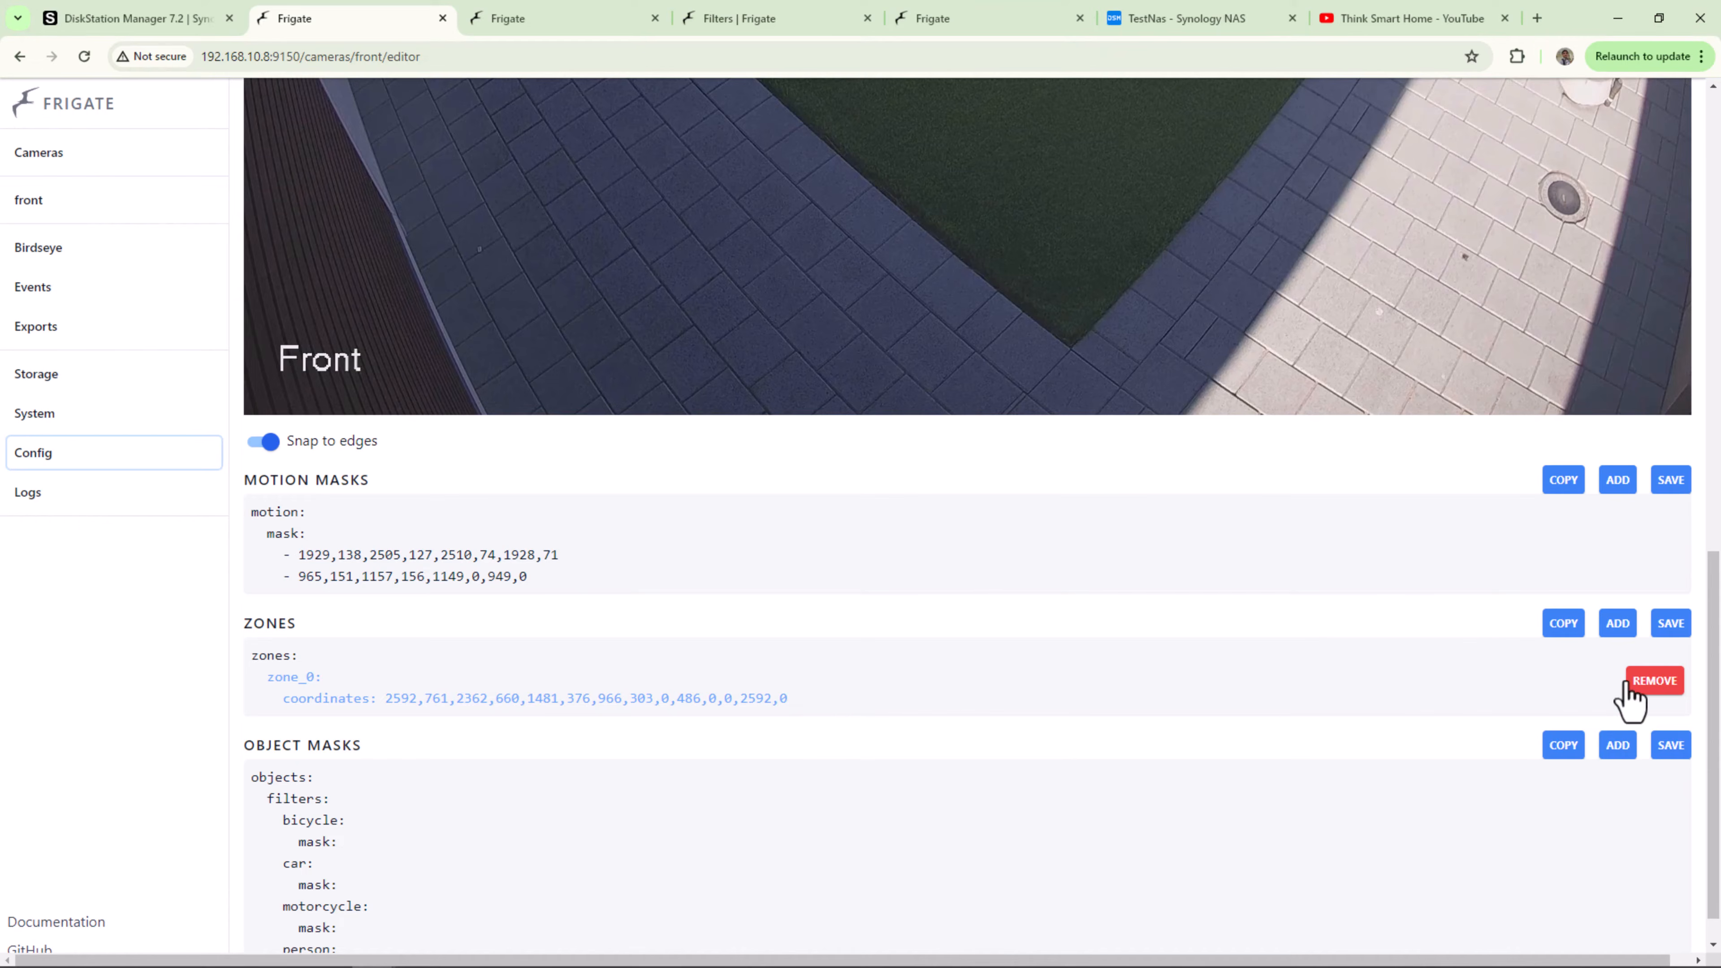
click(1619, 629)
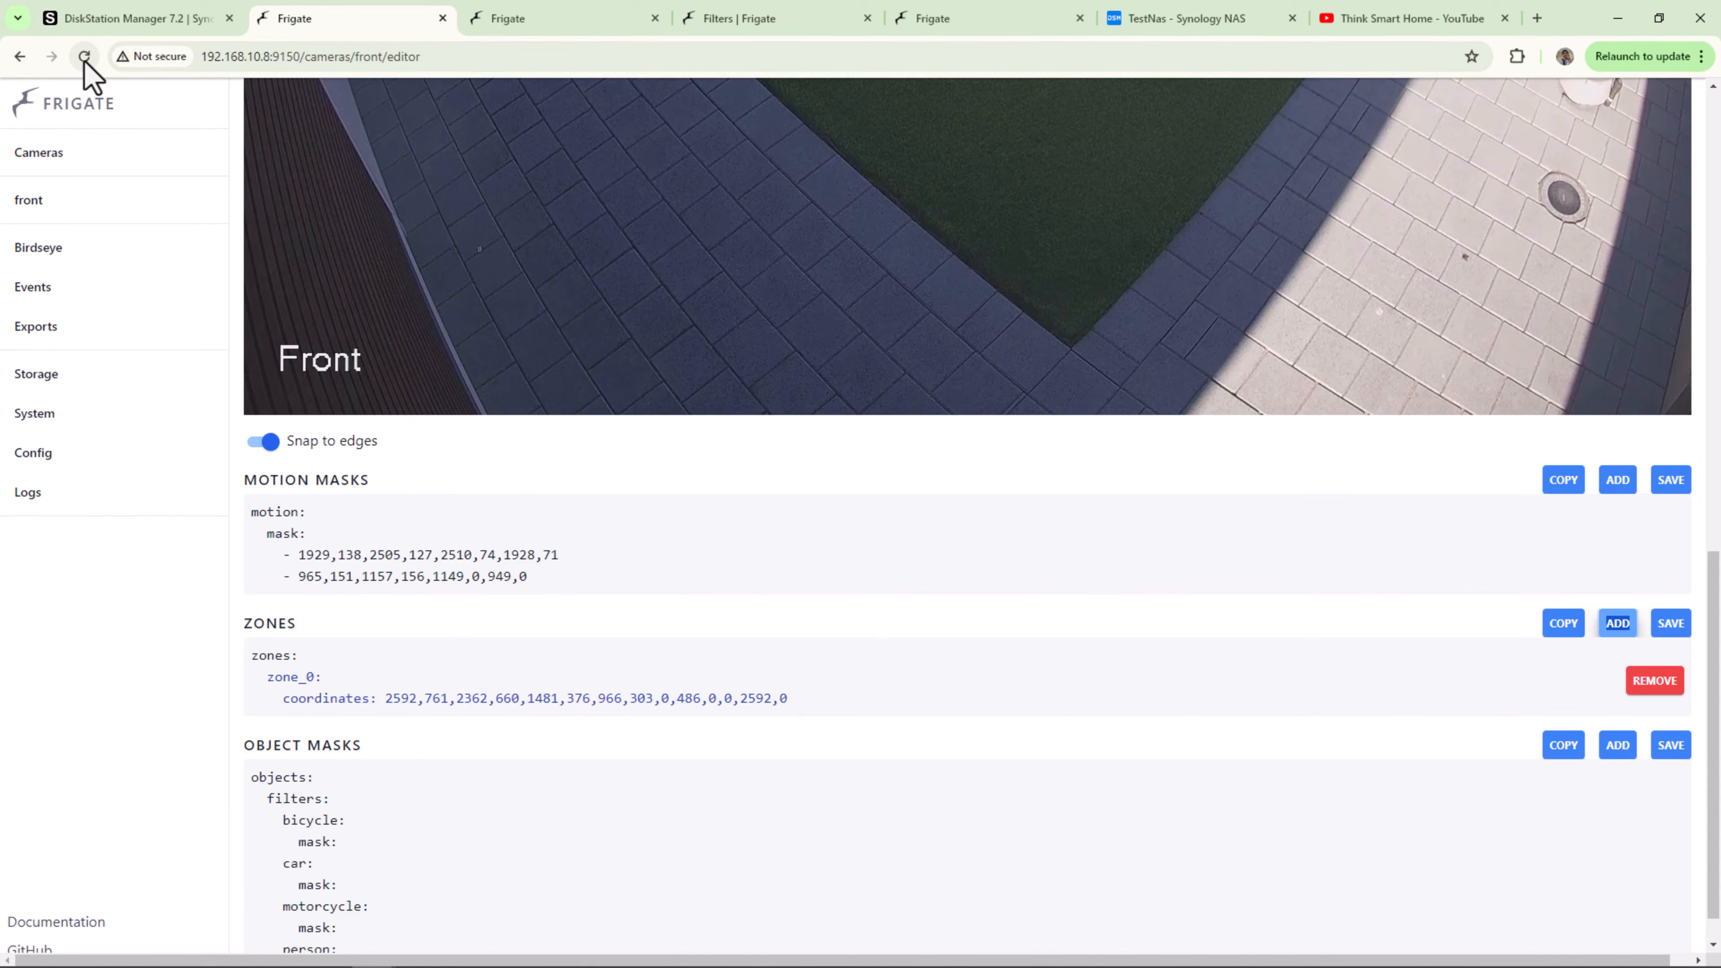
click(84, 59)
scroll(642, 615, down, 6)
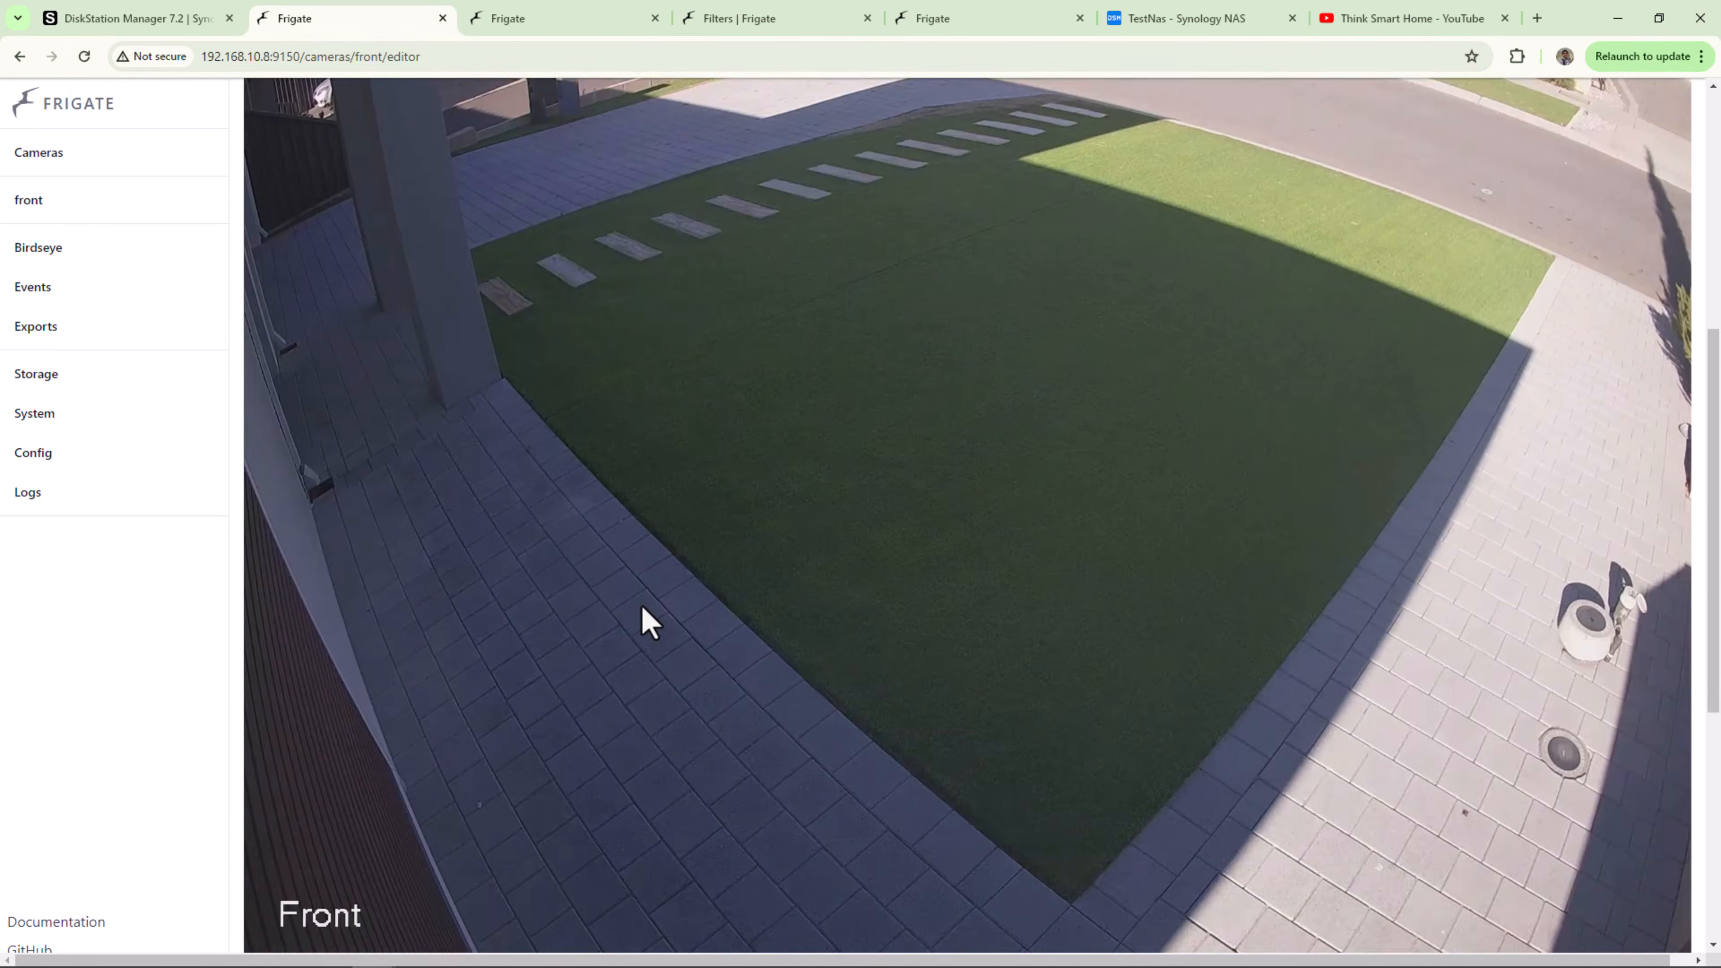
scroll(648, 620, down, 6)
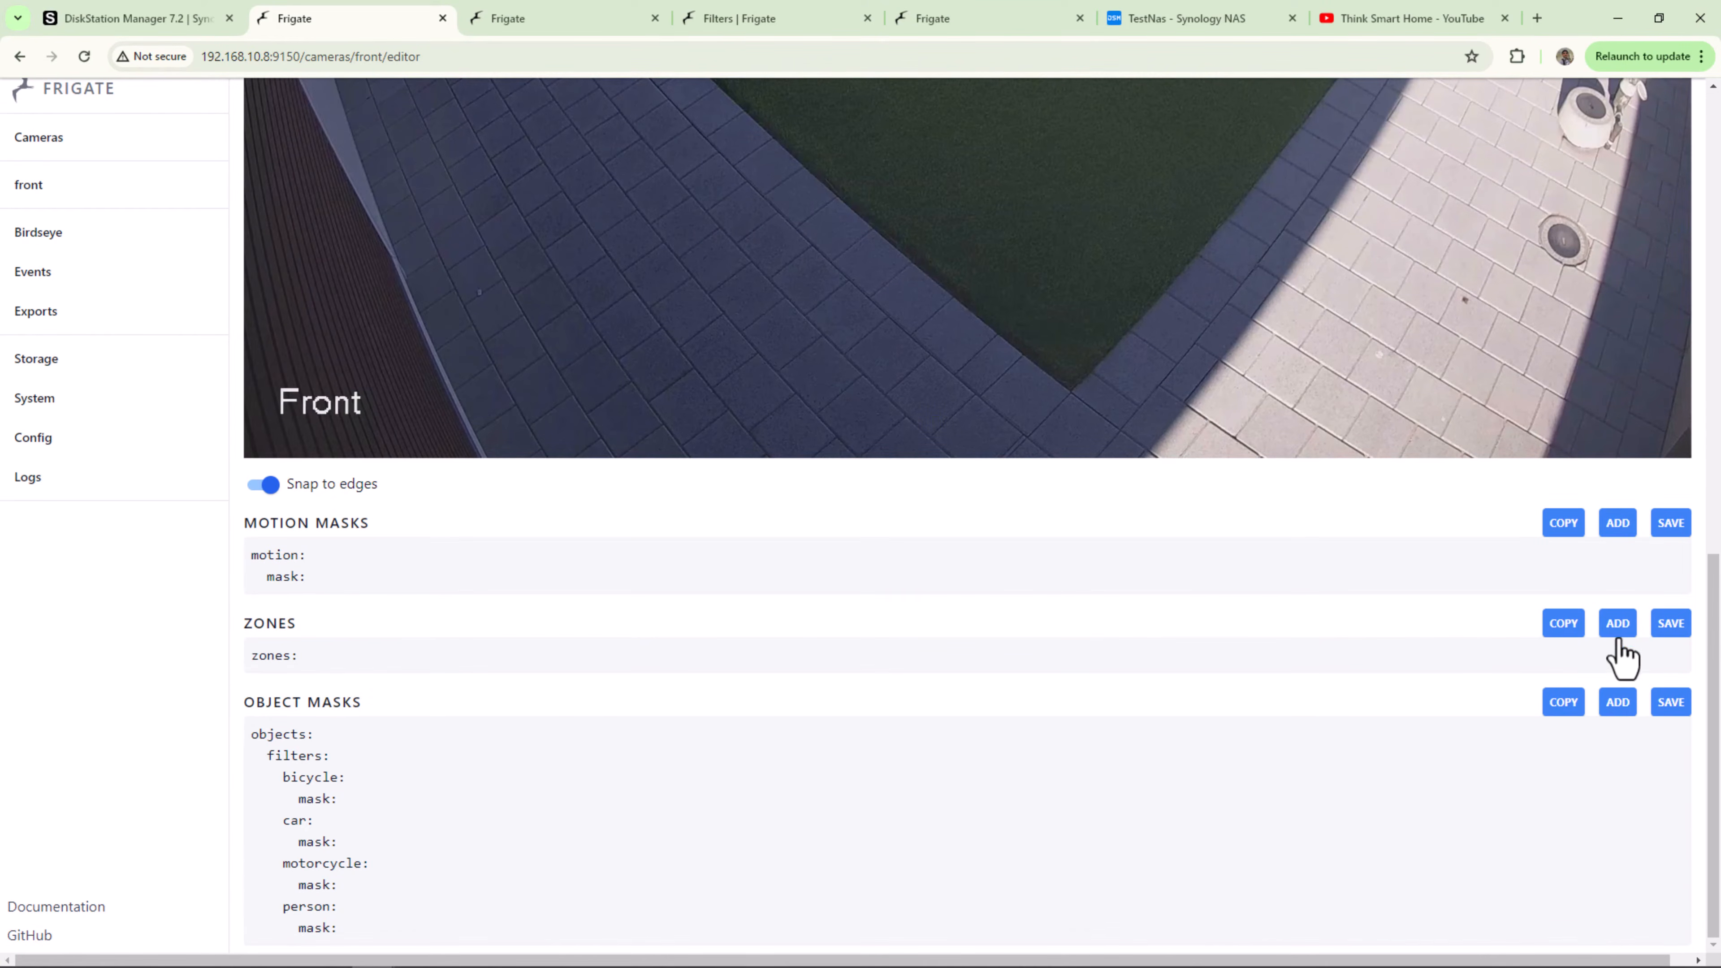
Step: Add a four-point zone over the shaded paving between the side wall and the bins, behind the pillar, and save it
click(1618, 625)
scroll(623, 661, up, 8)
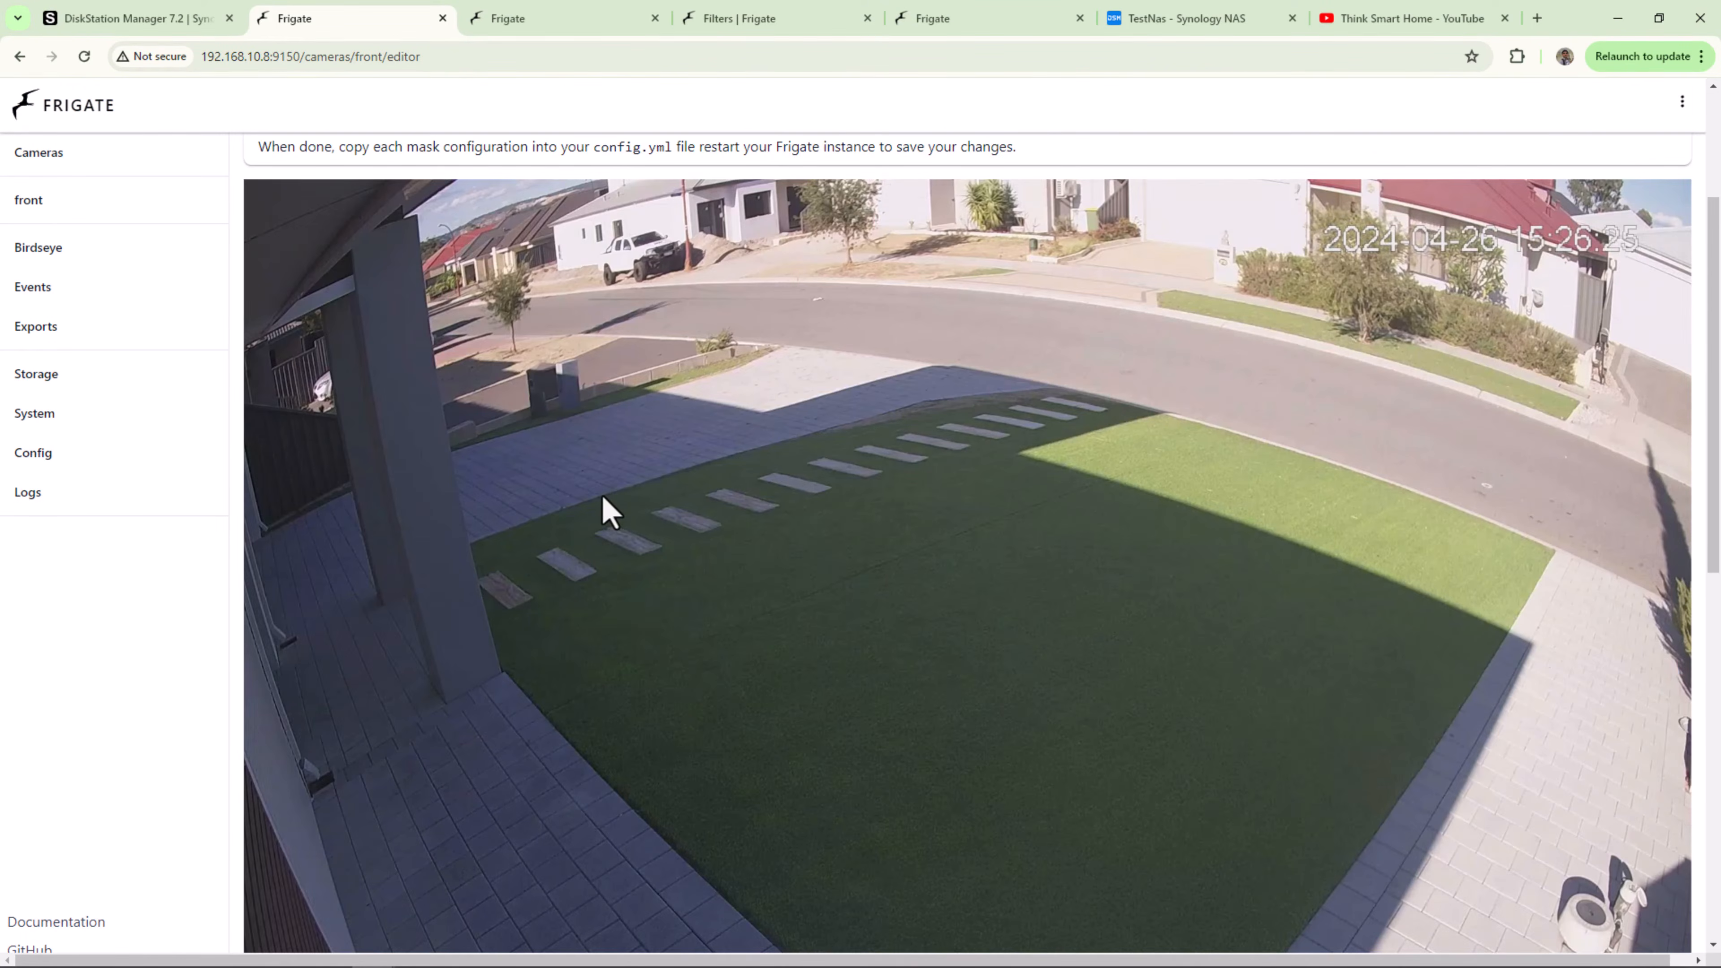
click(557, 405)
click(274, 603)
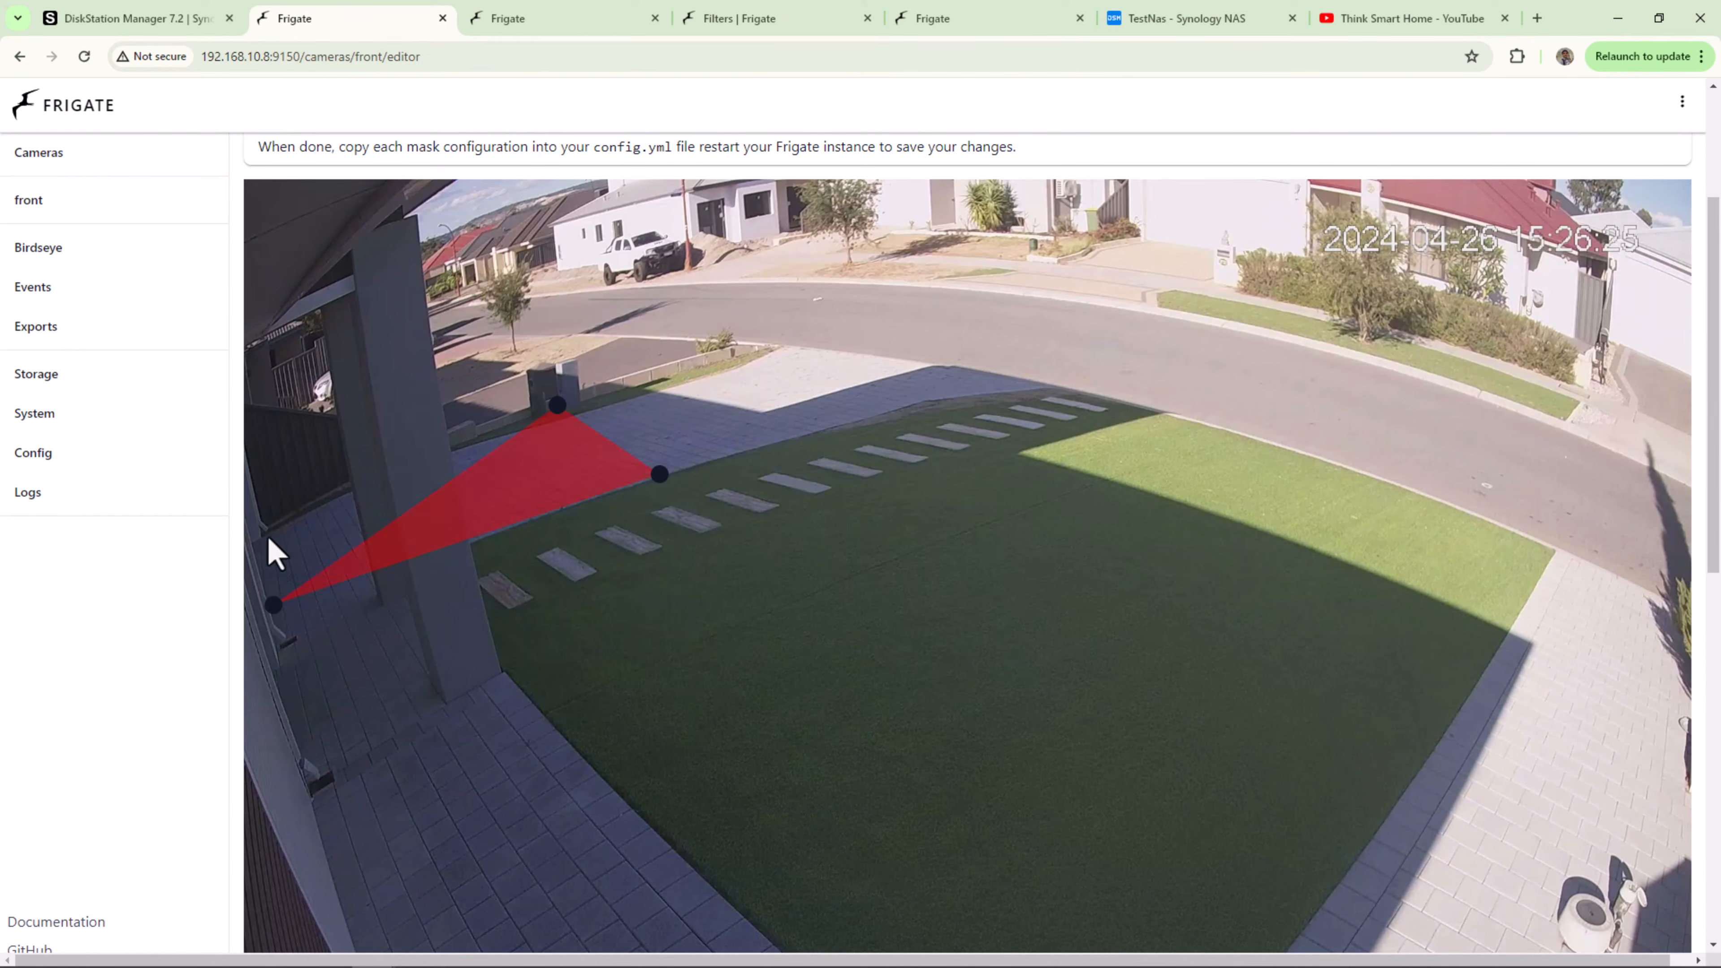
click(262, 532)
mouse_move(263, 535)
mouse_down()
mouse_move(278, 623)
mouse_move(260, 528)
mouse_up()
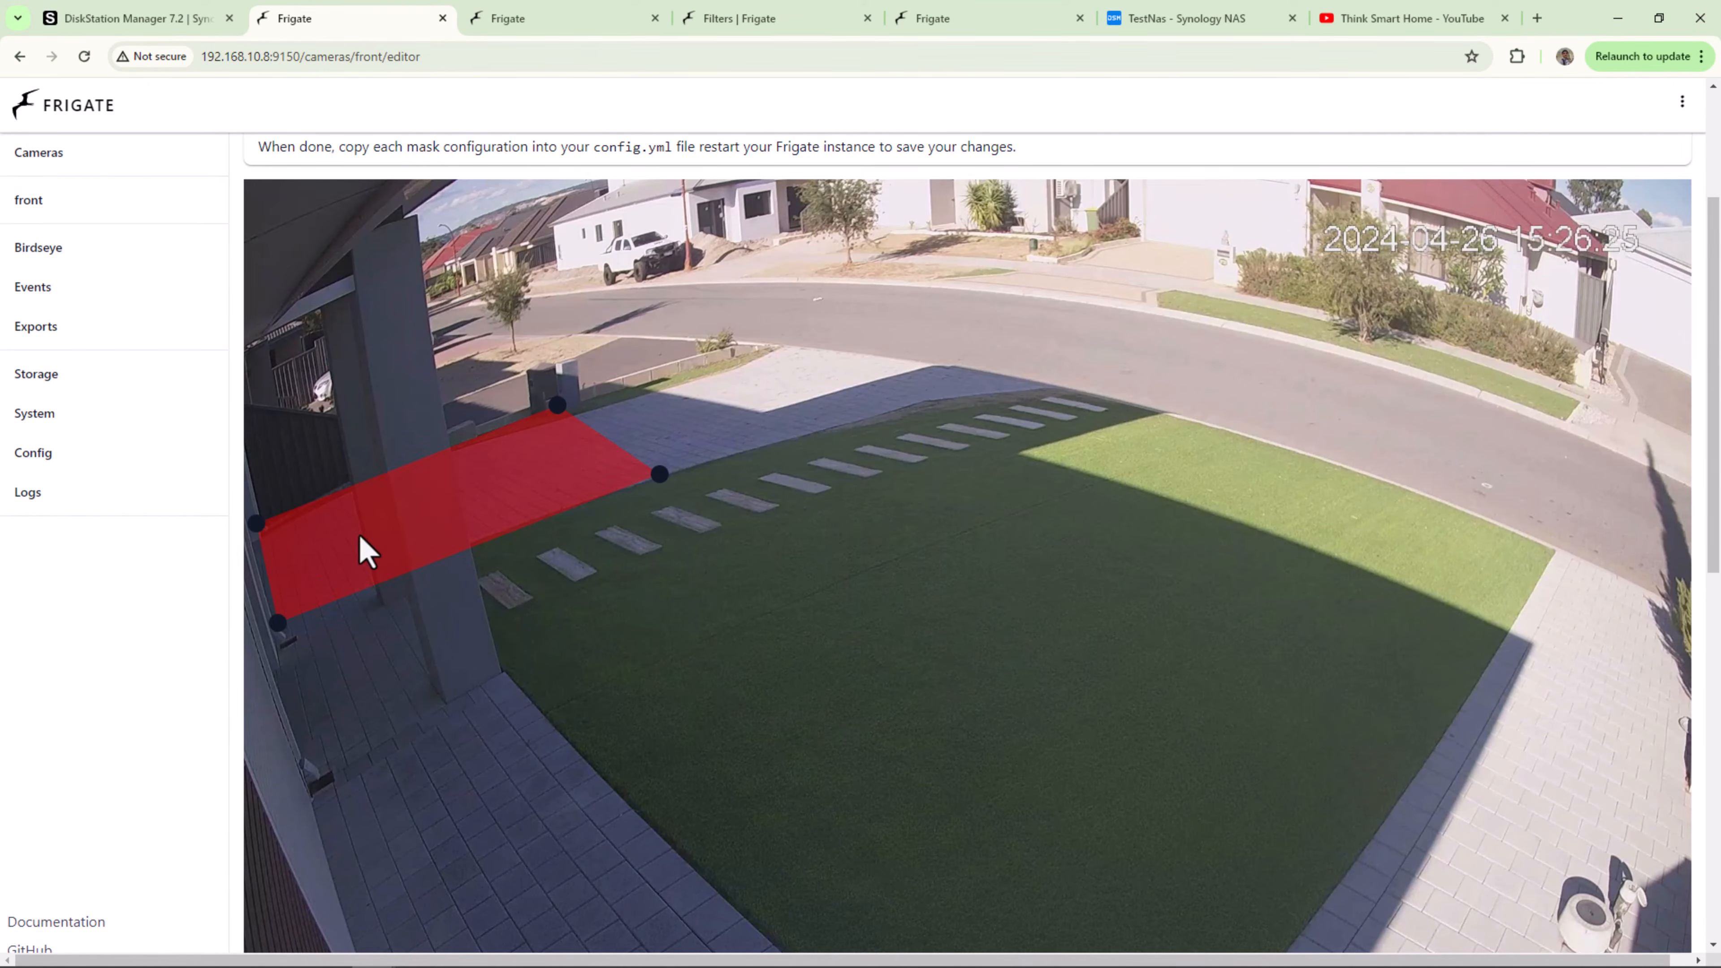
scroll(1583, 558, down, 9)
click(1672, 777)
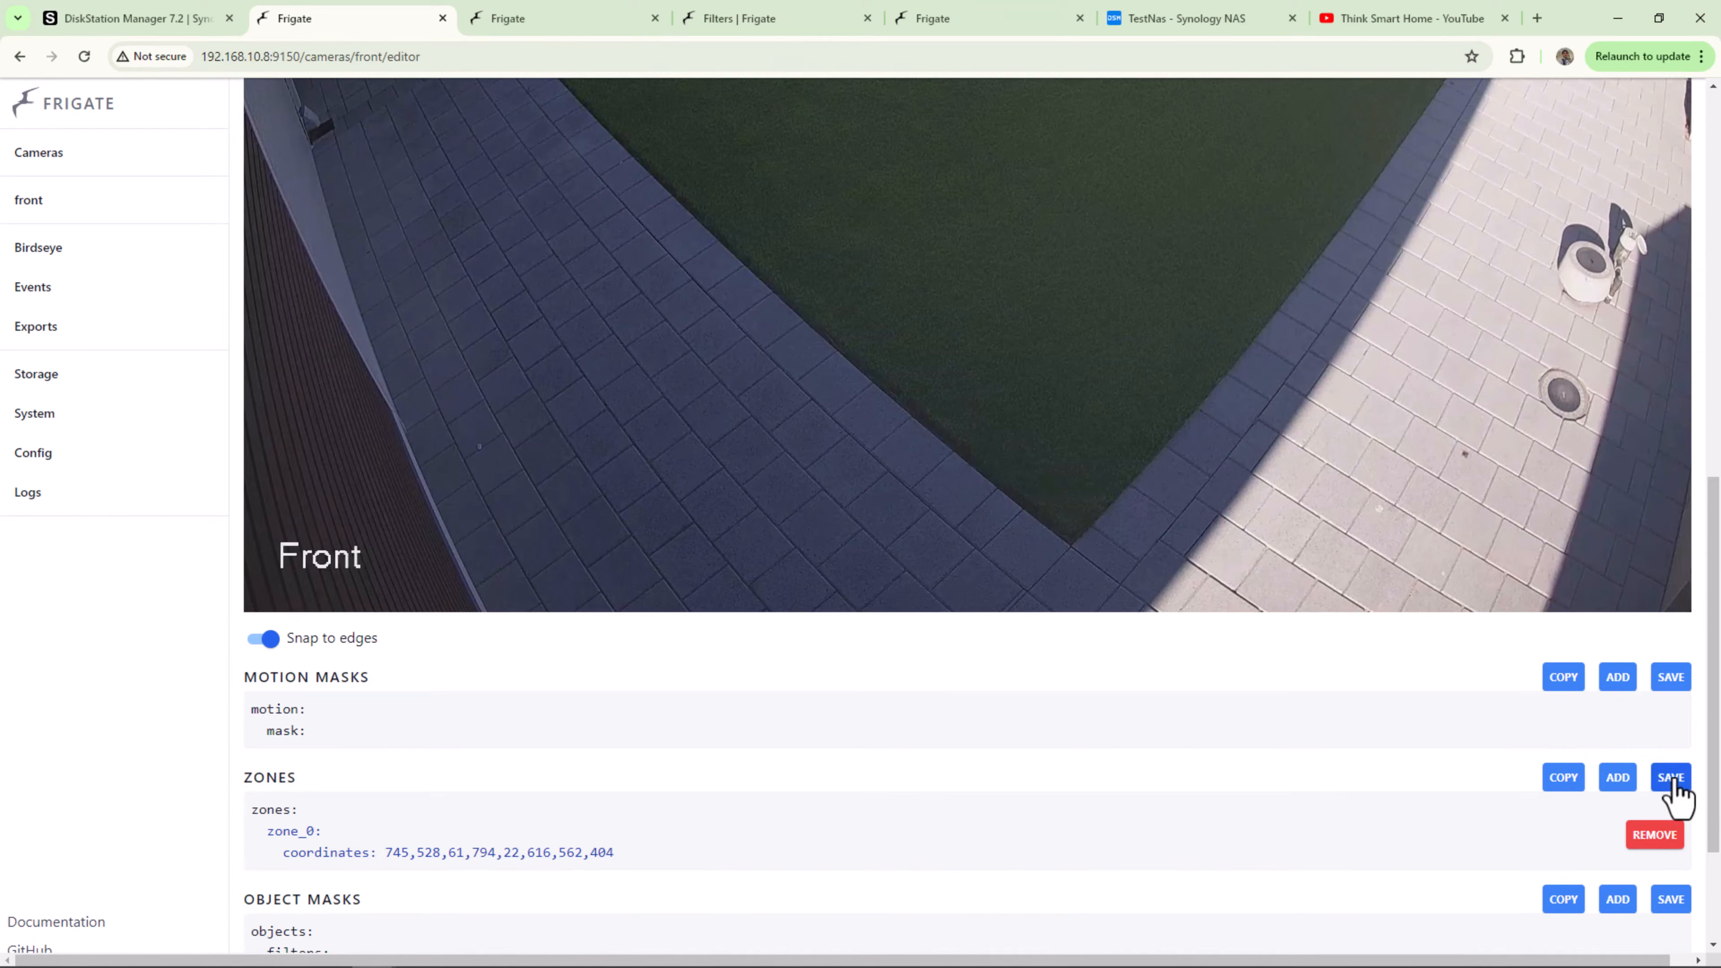
Step: Rename the front camera's new zone_0 to parking in the configuration and save it without restarting
click(529, 19)
drag(1716, 368, 1644, 451)
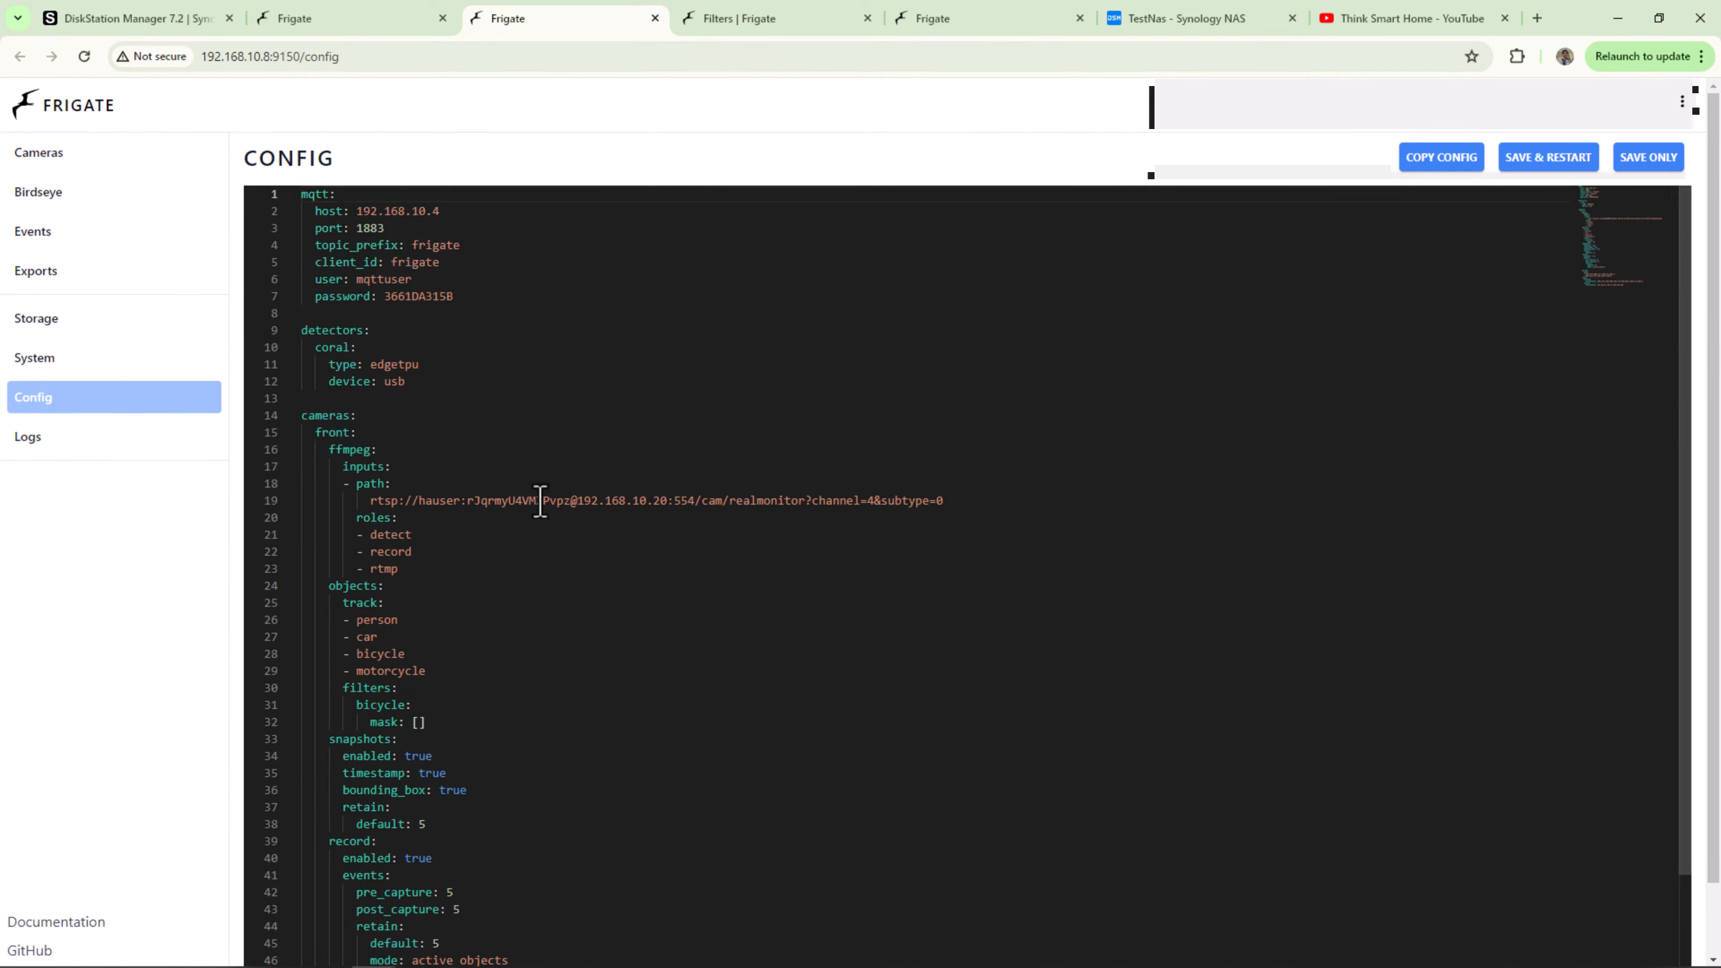
scroll(539, 500, down, 4)
drag(1714, 474, 1705, 543)
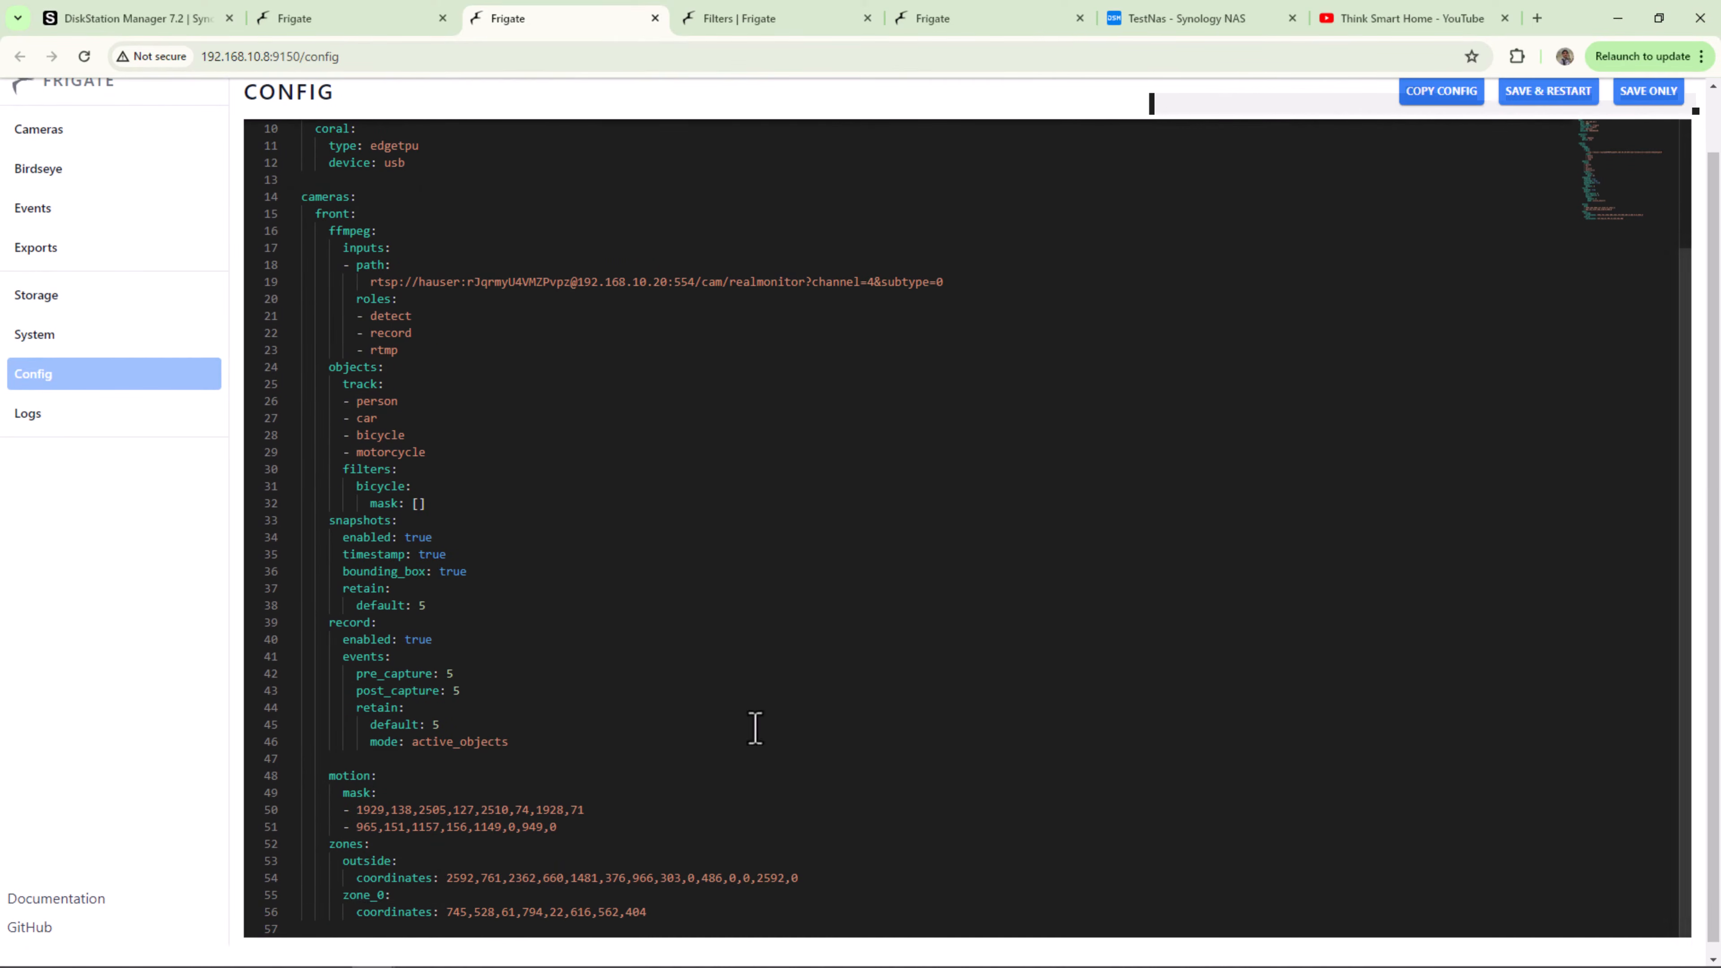
click(386, 899)
key(BackSpace)
key(BackSpace)
key(BackSpace)
text(parking:)
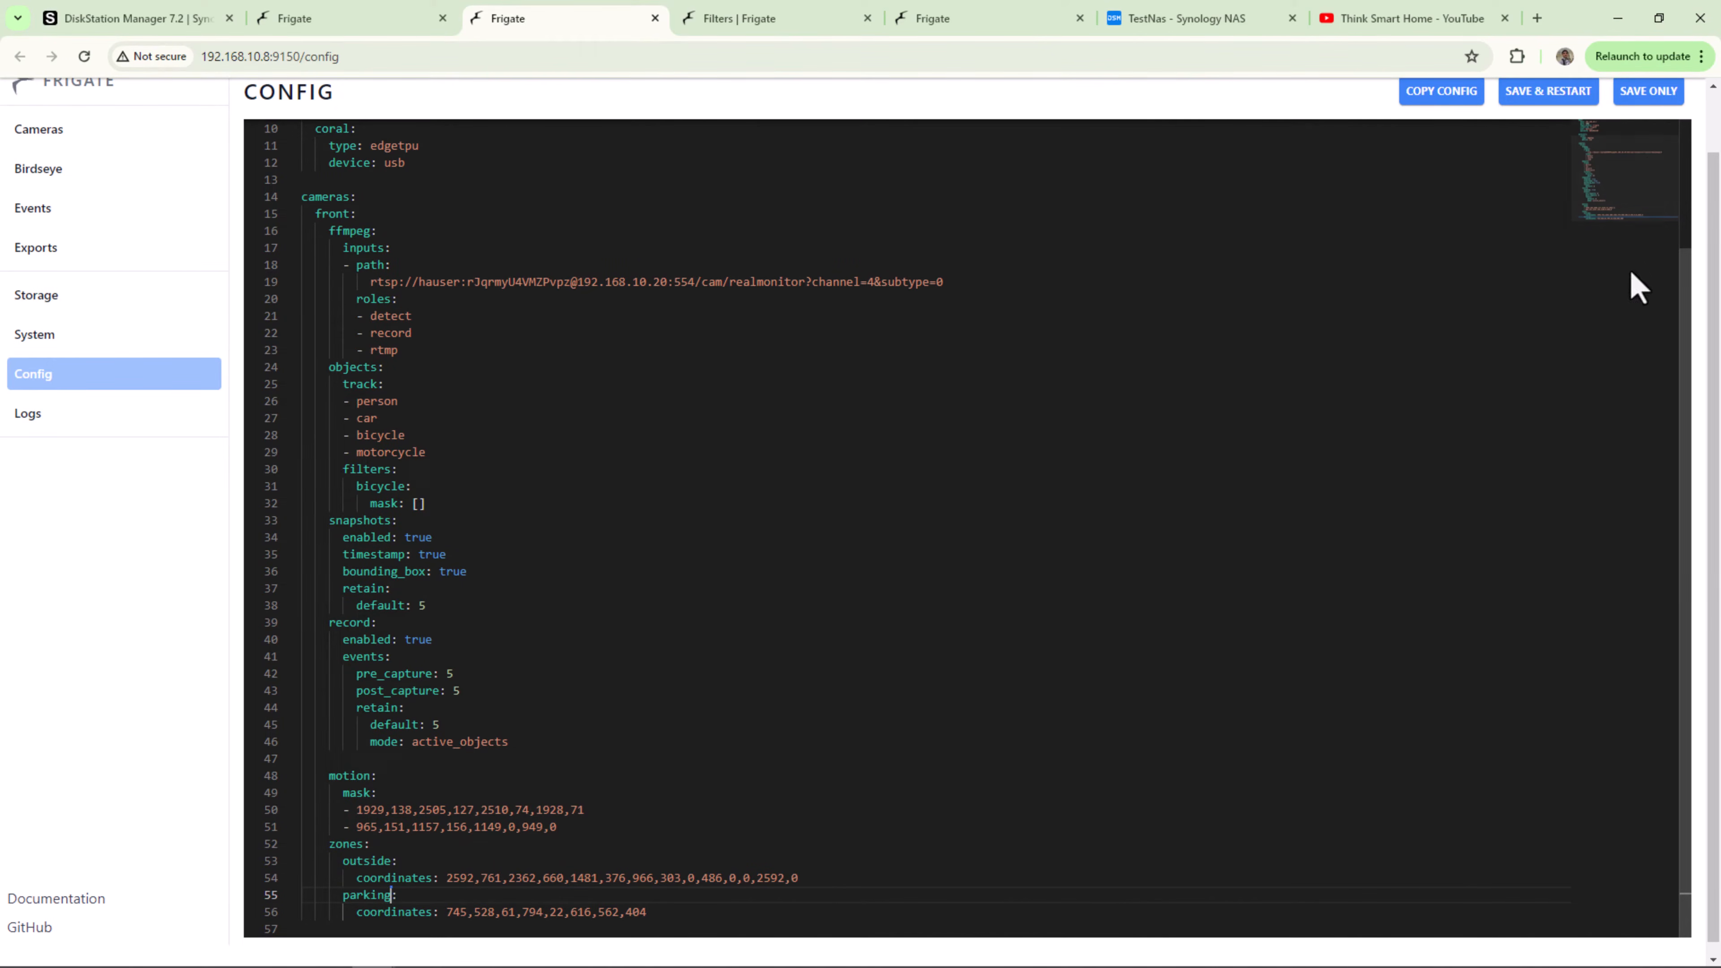
click(1644, 94)
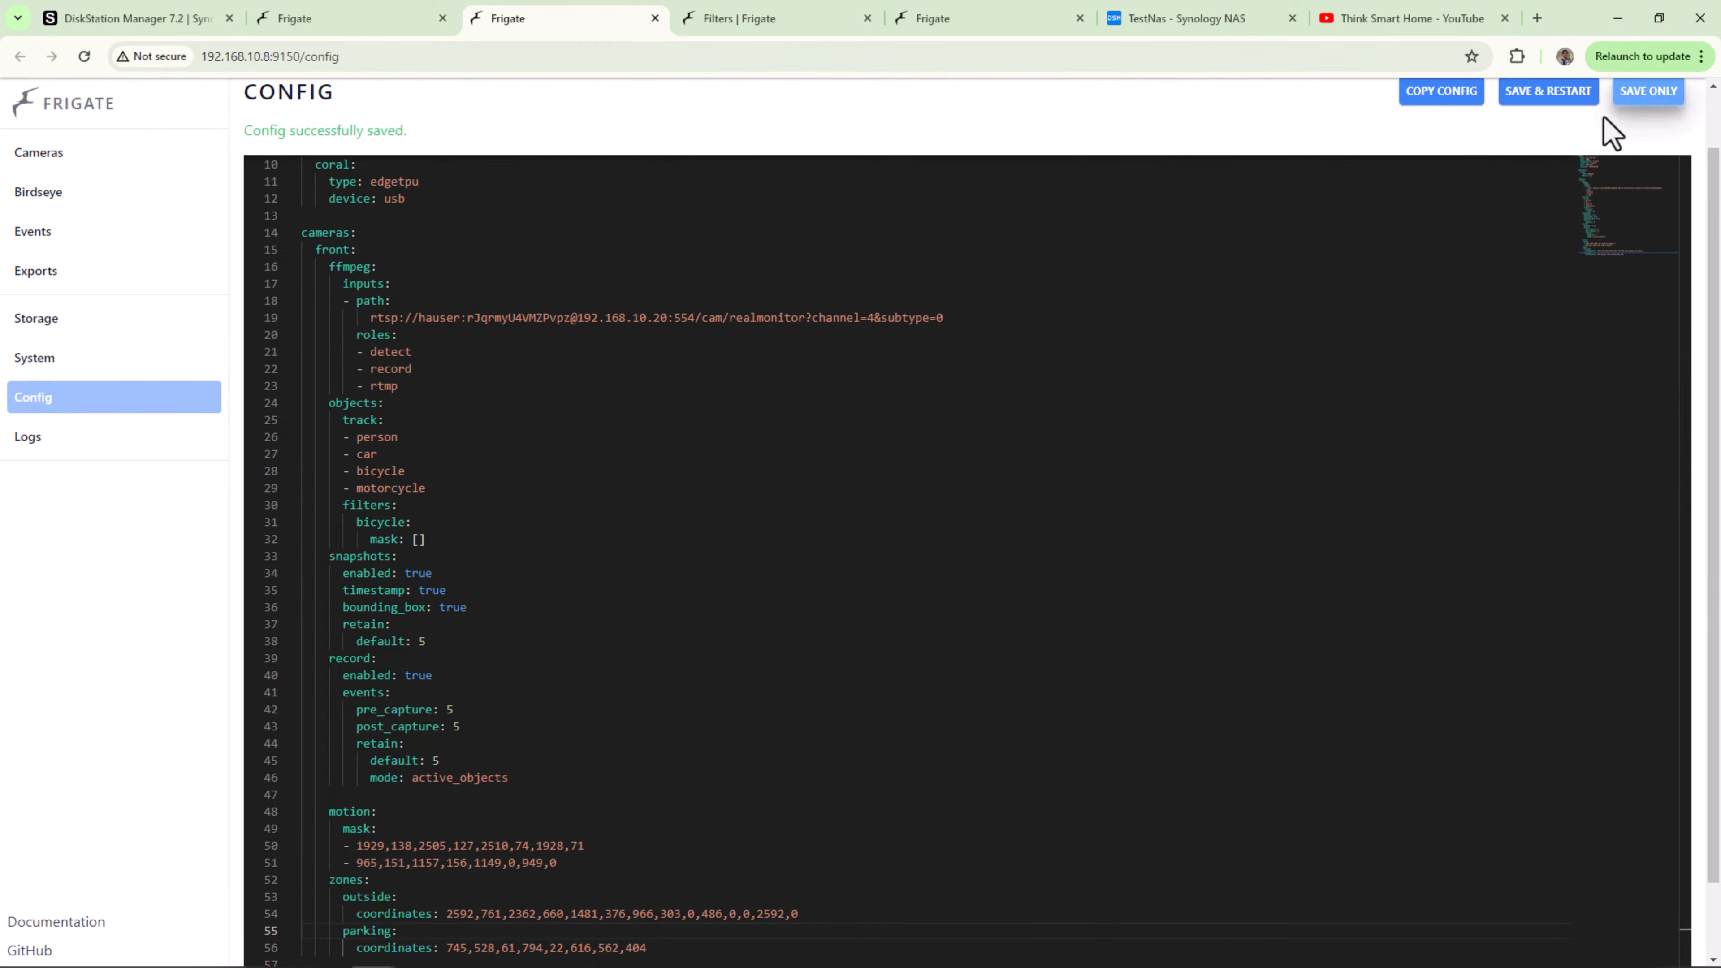
Step: Reload the mask and zone creator and start outlining a new zone over the driveway section nearest the street
key(ctrl+Page_Up)
scroll(1557, 610, down, 7)
click(86, 58)
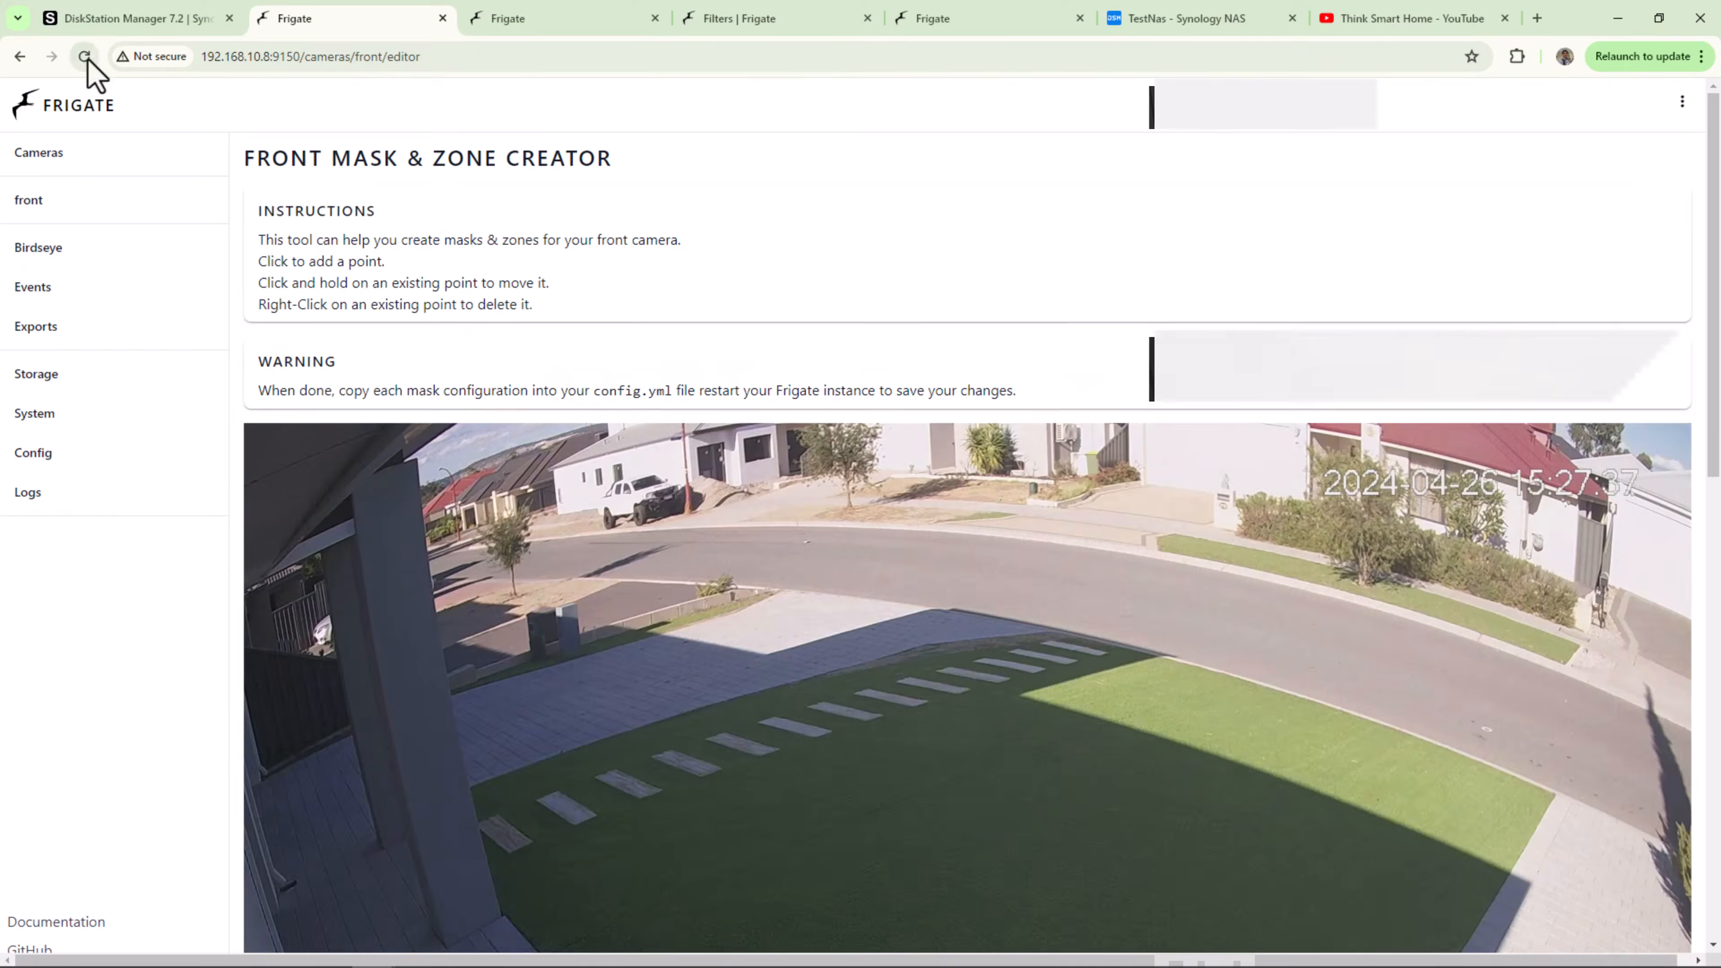
scroll(1569, 694, down, 10)
click(1620, 627)
scroll(1187, 650, up, 9)
click(572, 401)
click(779, 345)
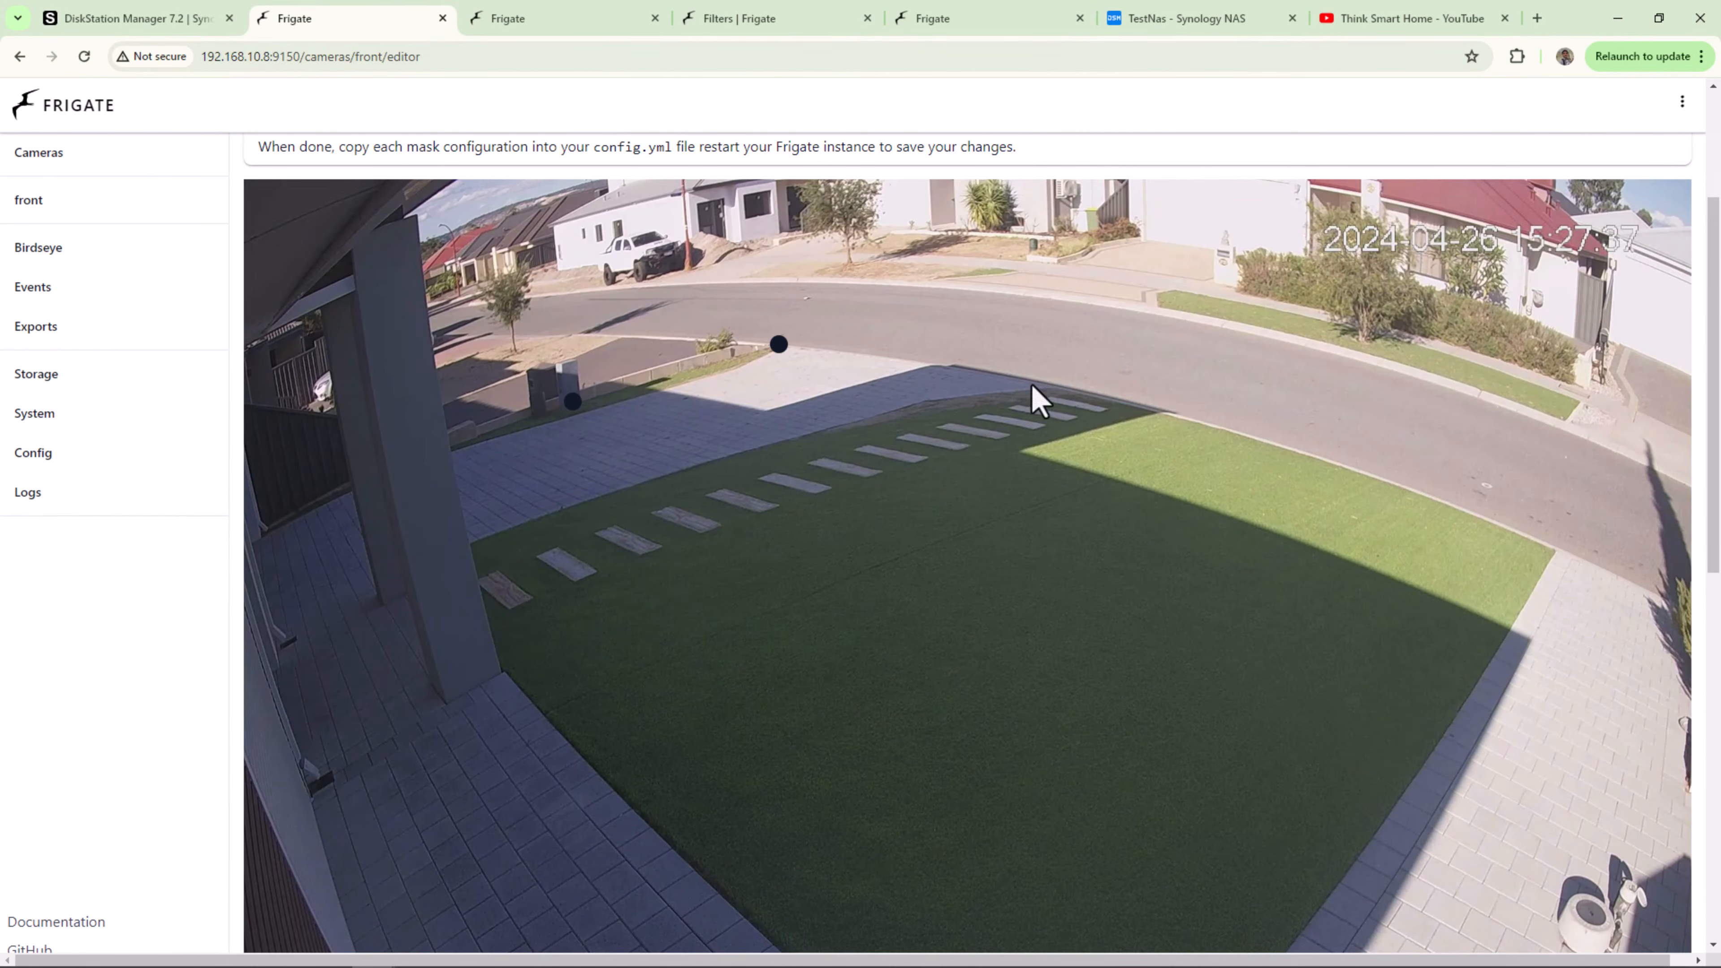
click(1045, 383)
click(652, 466)
Step: Adjust the new zone's corners to enclose the driveway paving between the bins, street and lawn edge, and save the zone
drag(651, 466, 862, 356)
click(655, 468)
click(652, 467)
drag(1045, 383, 681, 469)
drag(862, 355, 1032, 375)
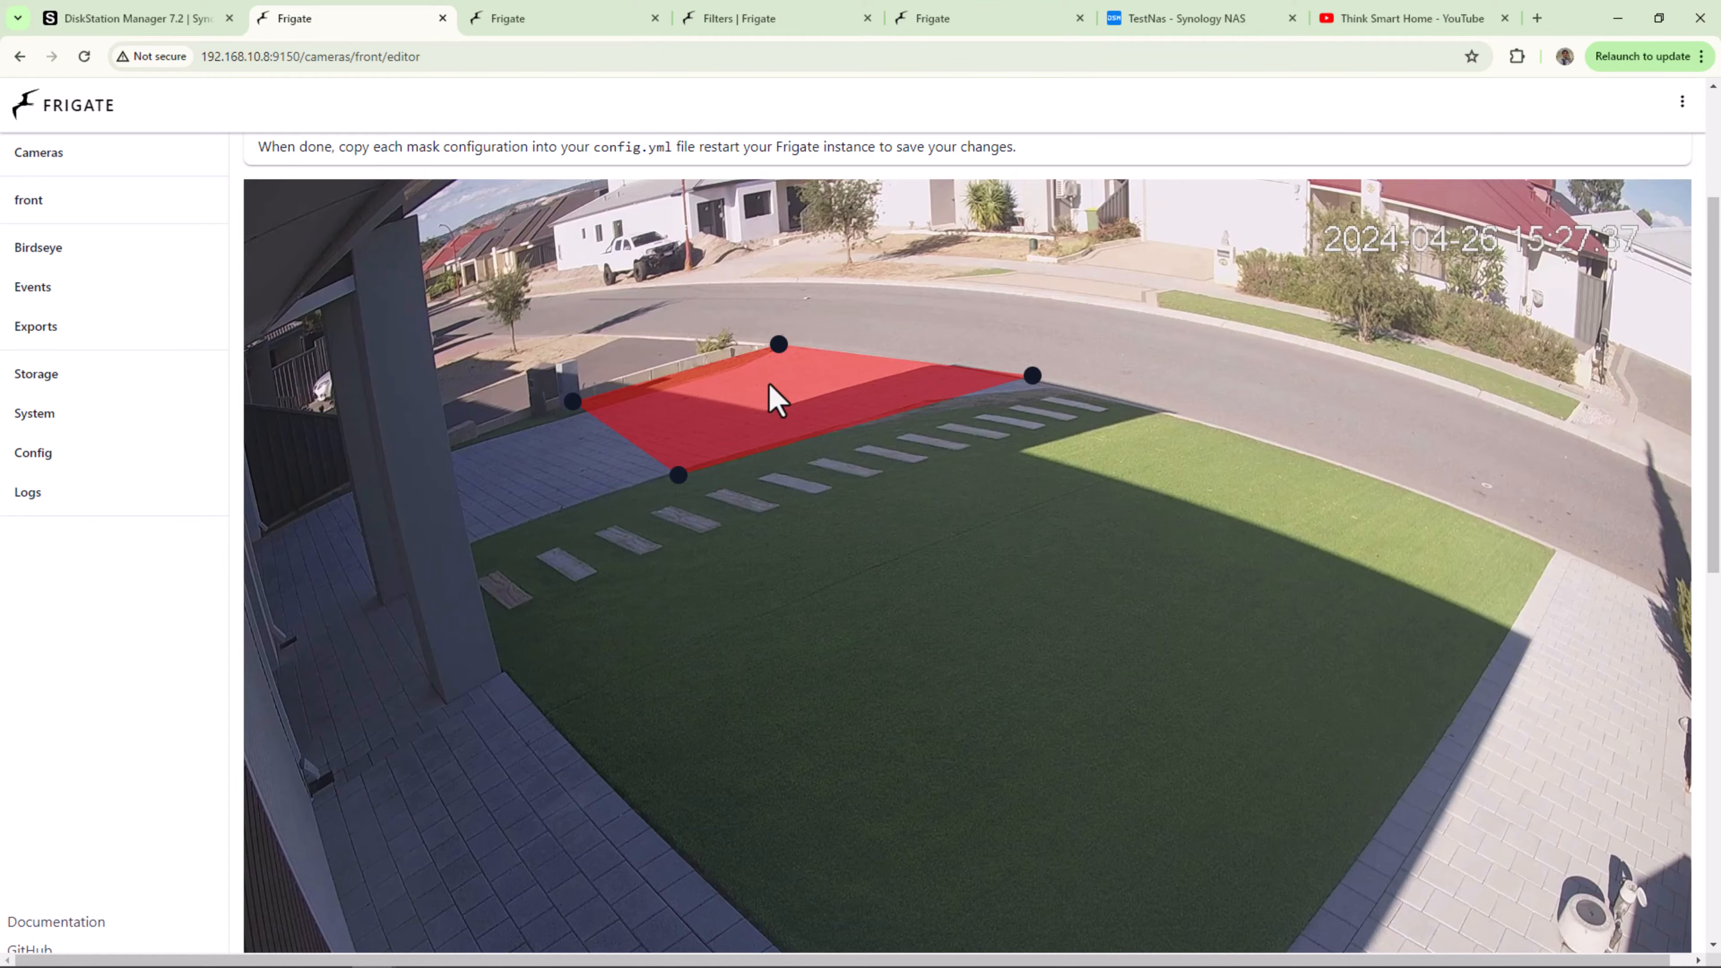
drag(681, 469, 675, 469)
scroll(1664, 588, down, 9)
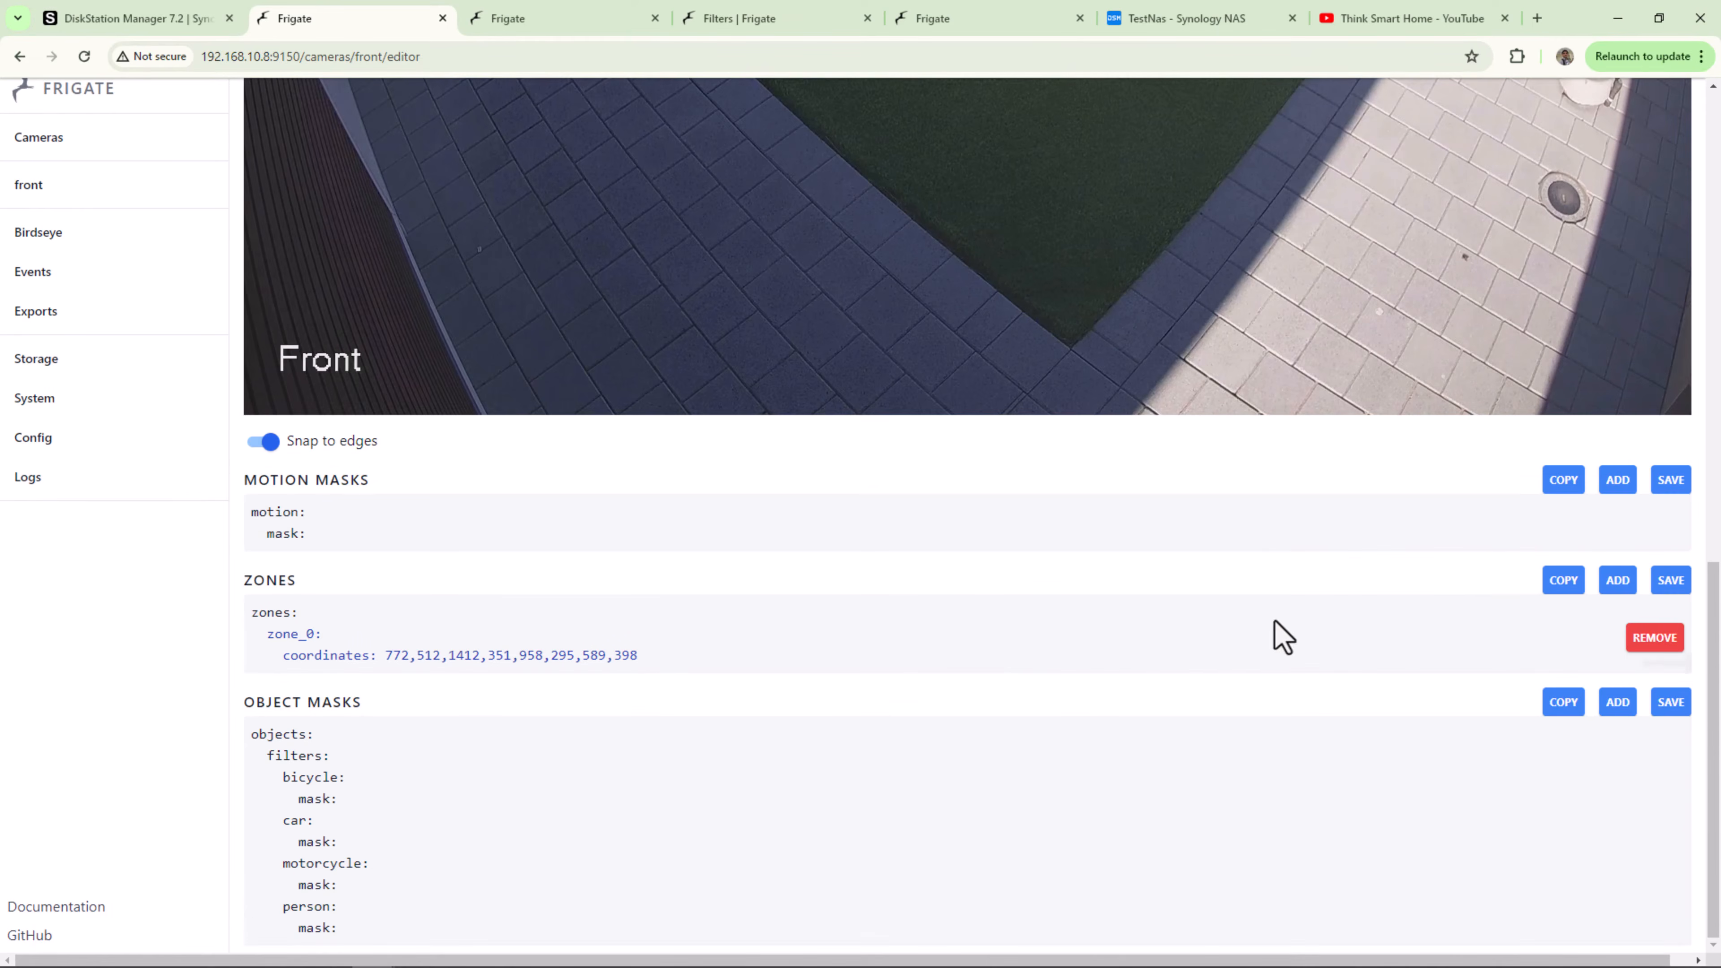
click(1667, 584)
Step: Reload the configuration, rename zone_0 to driveway and save it without restarting
click(510, 19)
click(84, 57)
scroll(972, 576, down, 5)
drag(1714, 416, 1713, 486)
double_click(366, 883)
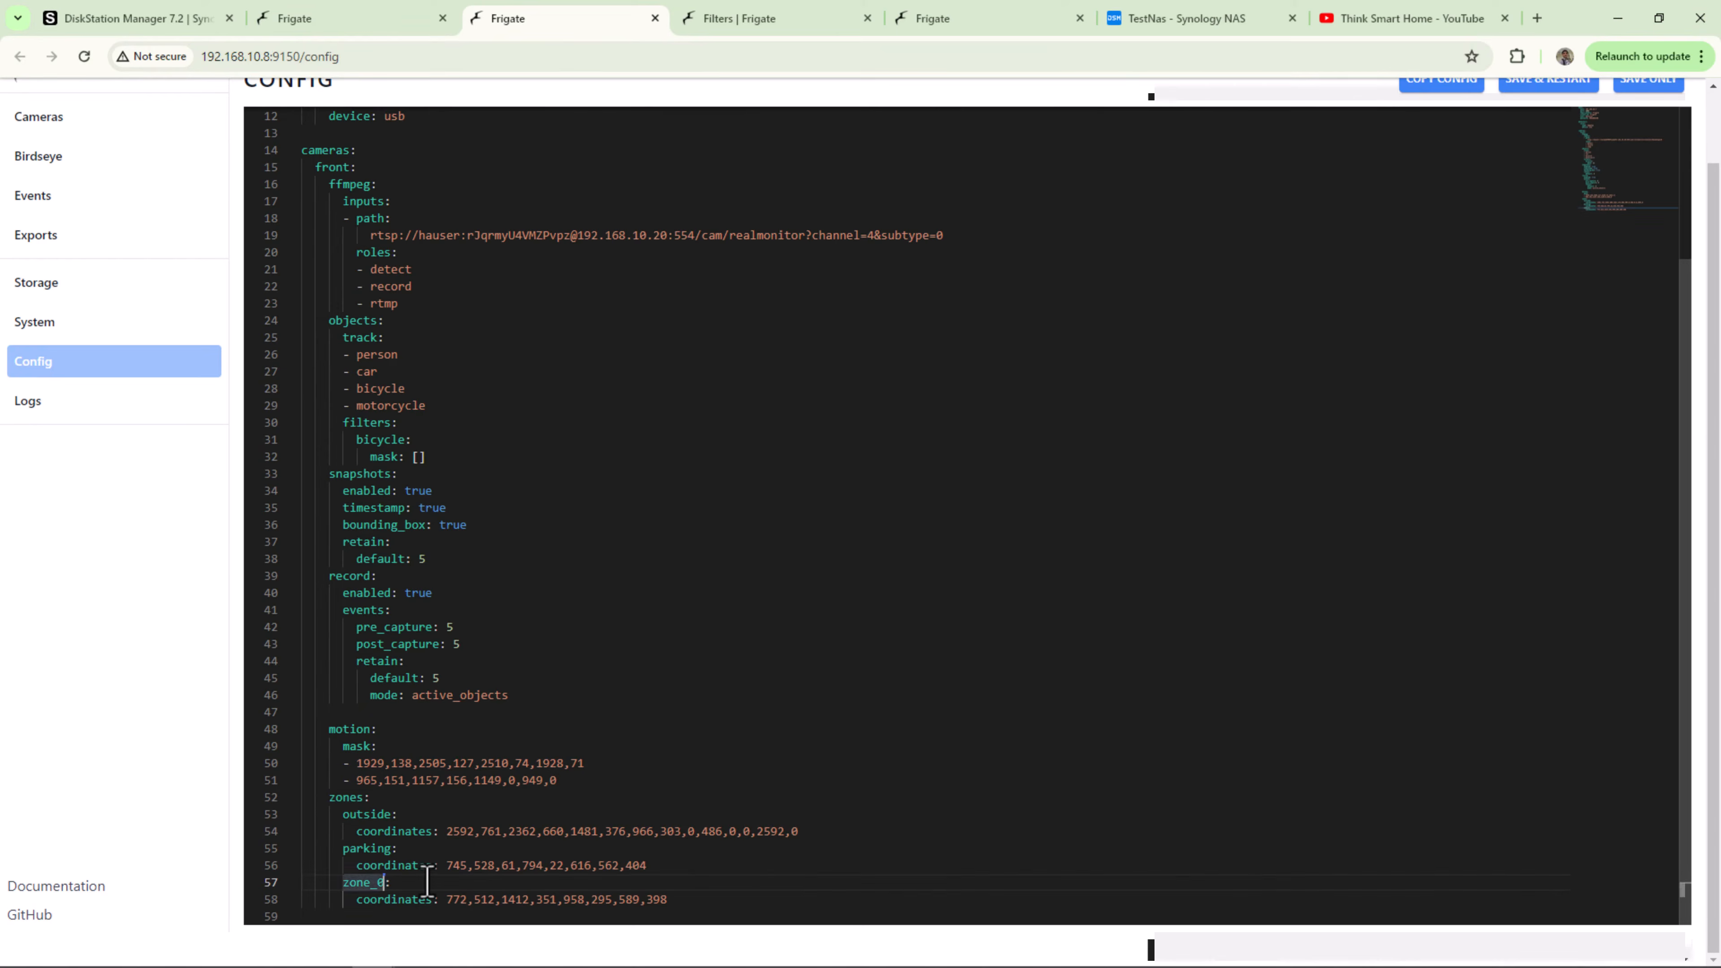
key(BackSpace)
text(driveway:)
scroll(1703, 249, up, 5)
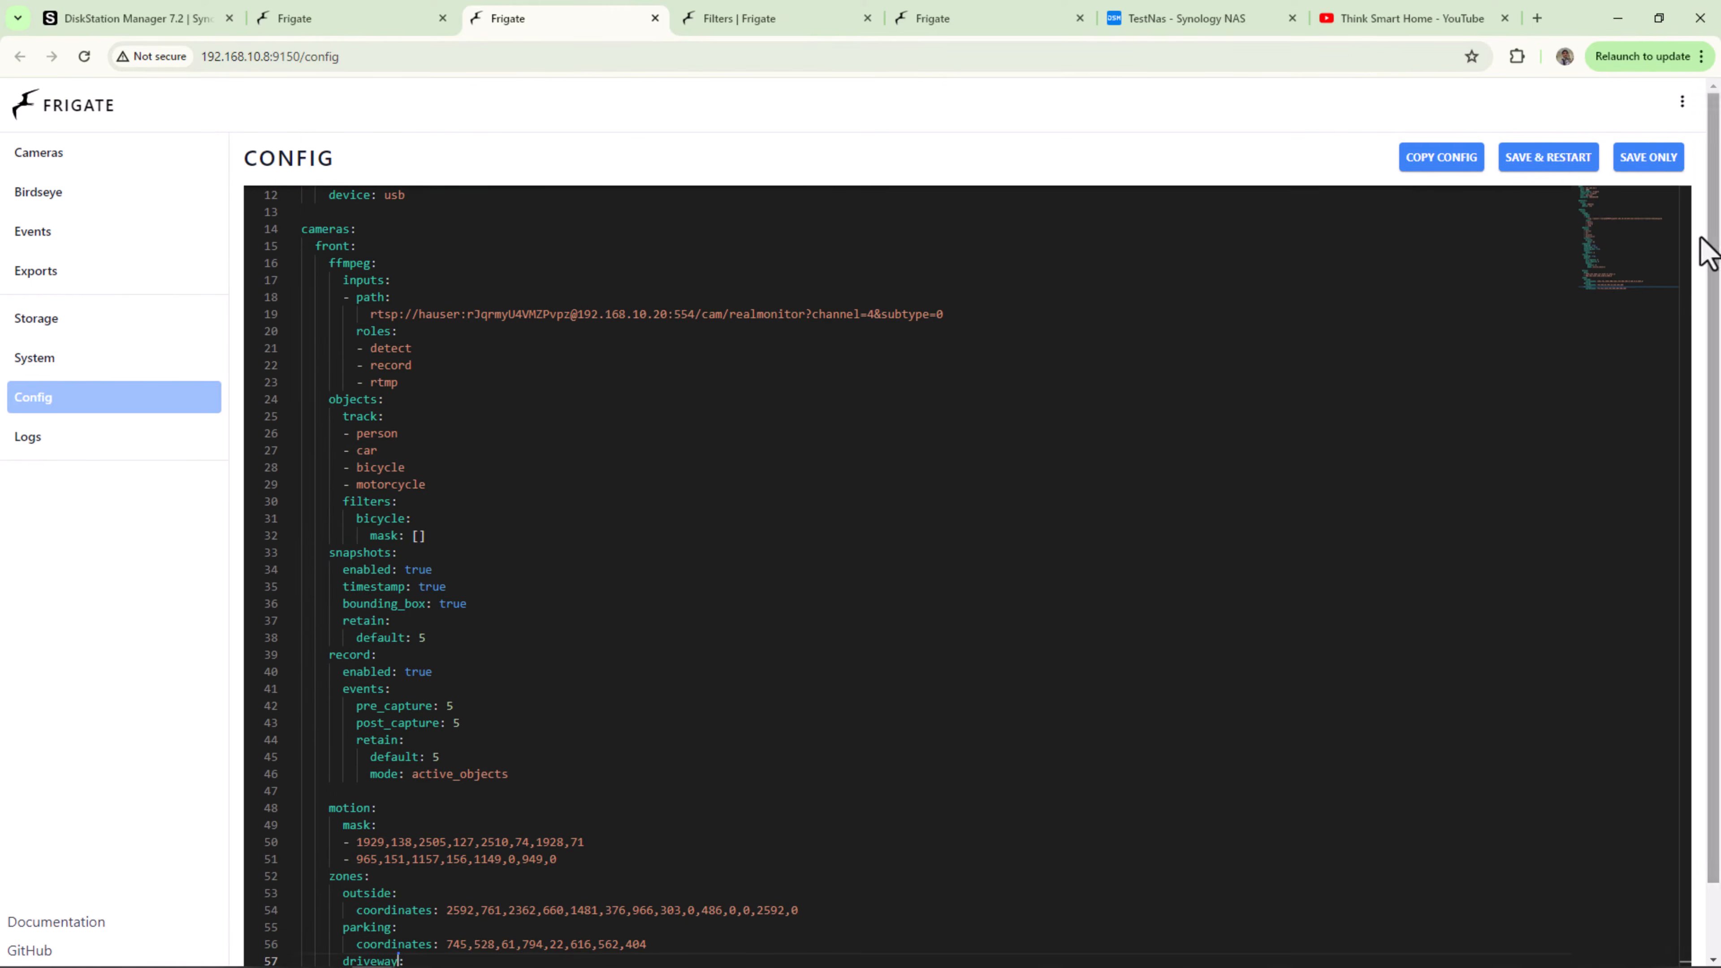
click(1647, 157)
Step: Add a seven-point zone covering the lawn and surrounding paving down to the image's lower corners, and save it
click(380, 19)
click(1618, 625)
scroll(1467, 615, up, 8)
click(1686, 513)
scroll(1672, 545, down, 4)
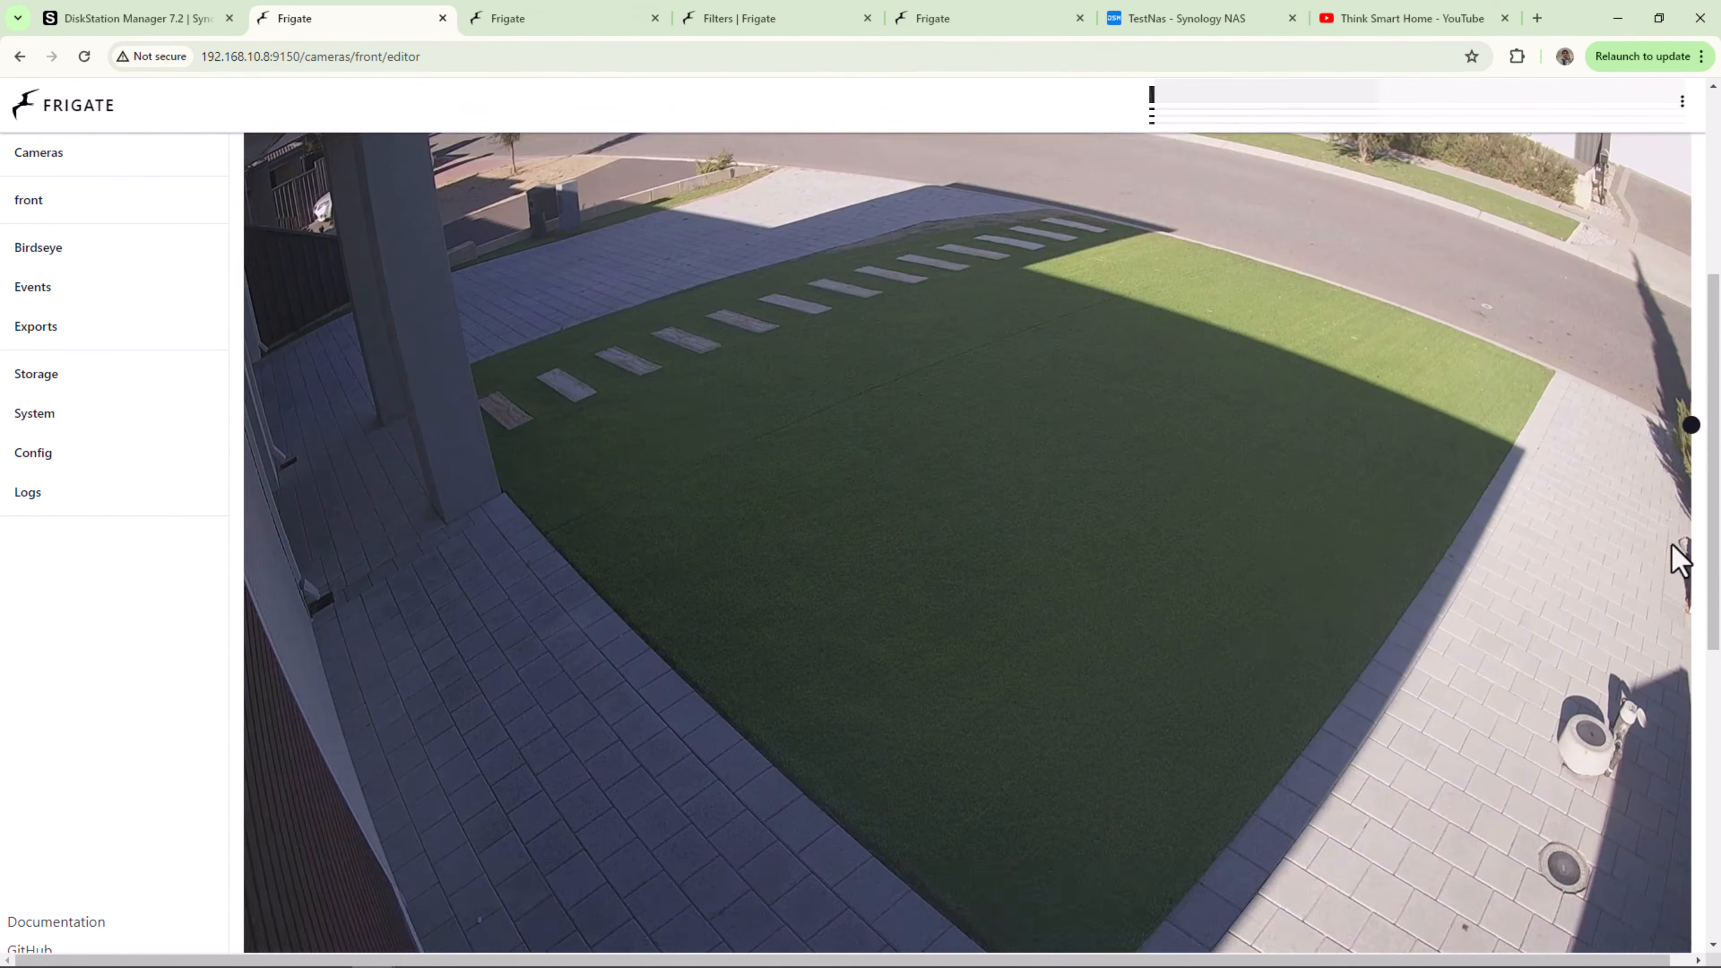
click(1686, 812)
click(248, 816)
scroll(265, 448, up, 3)
click(268, 443)
click(929, 225)
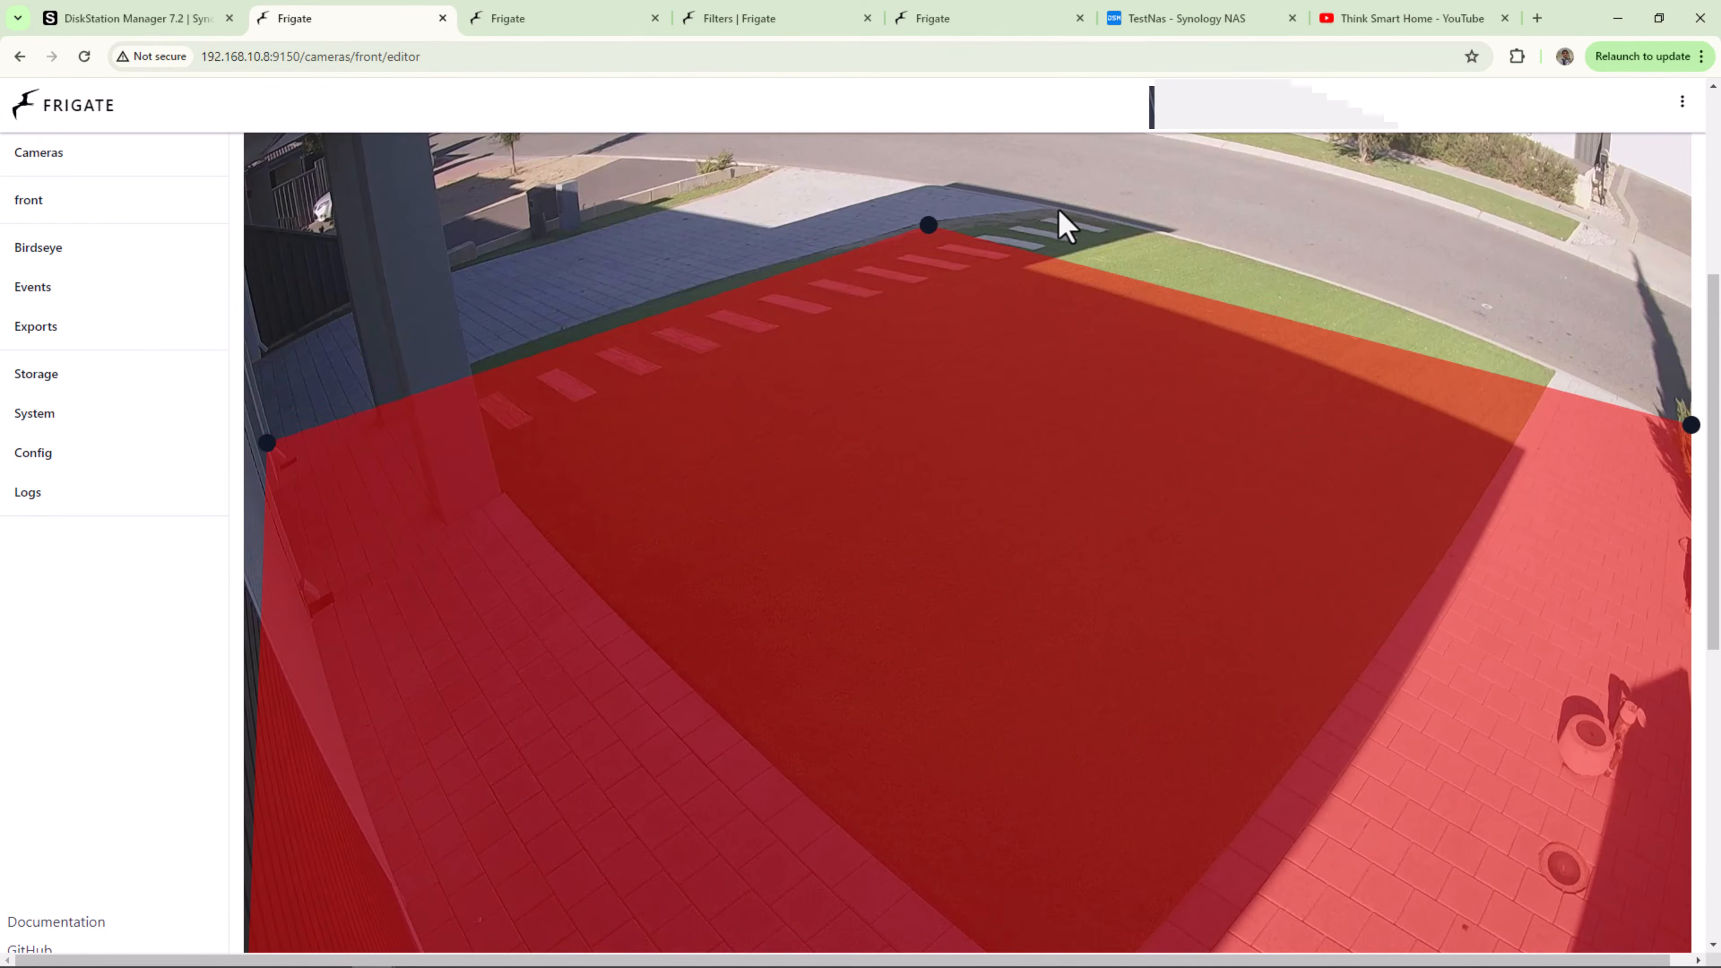
click(1058, 208)
click(1323, 279)
scroll(1491, 596, down, 6)
click(1669, 719)
Step: Rename zone_0 to turf in the configuration, then save it and restart Frigate
click(498, 21)
scroll(1164, 657, down, 5)
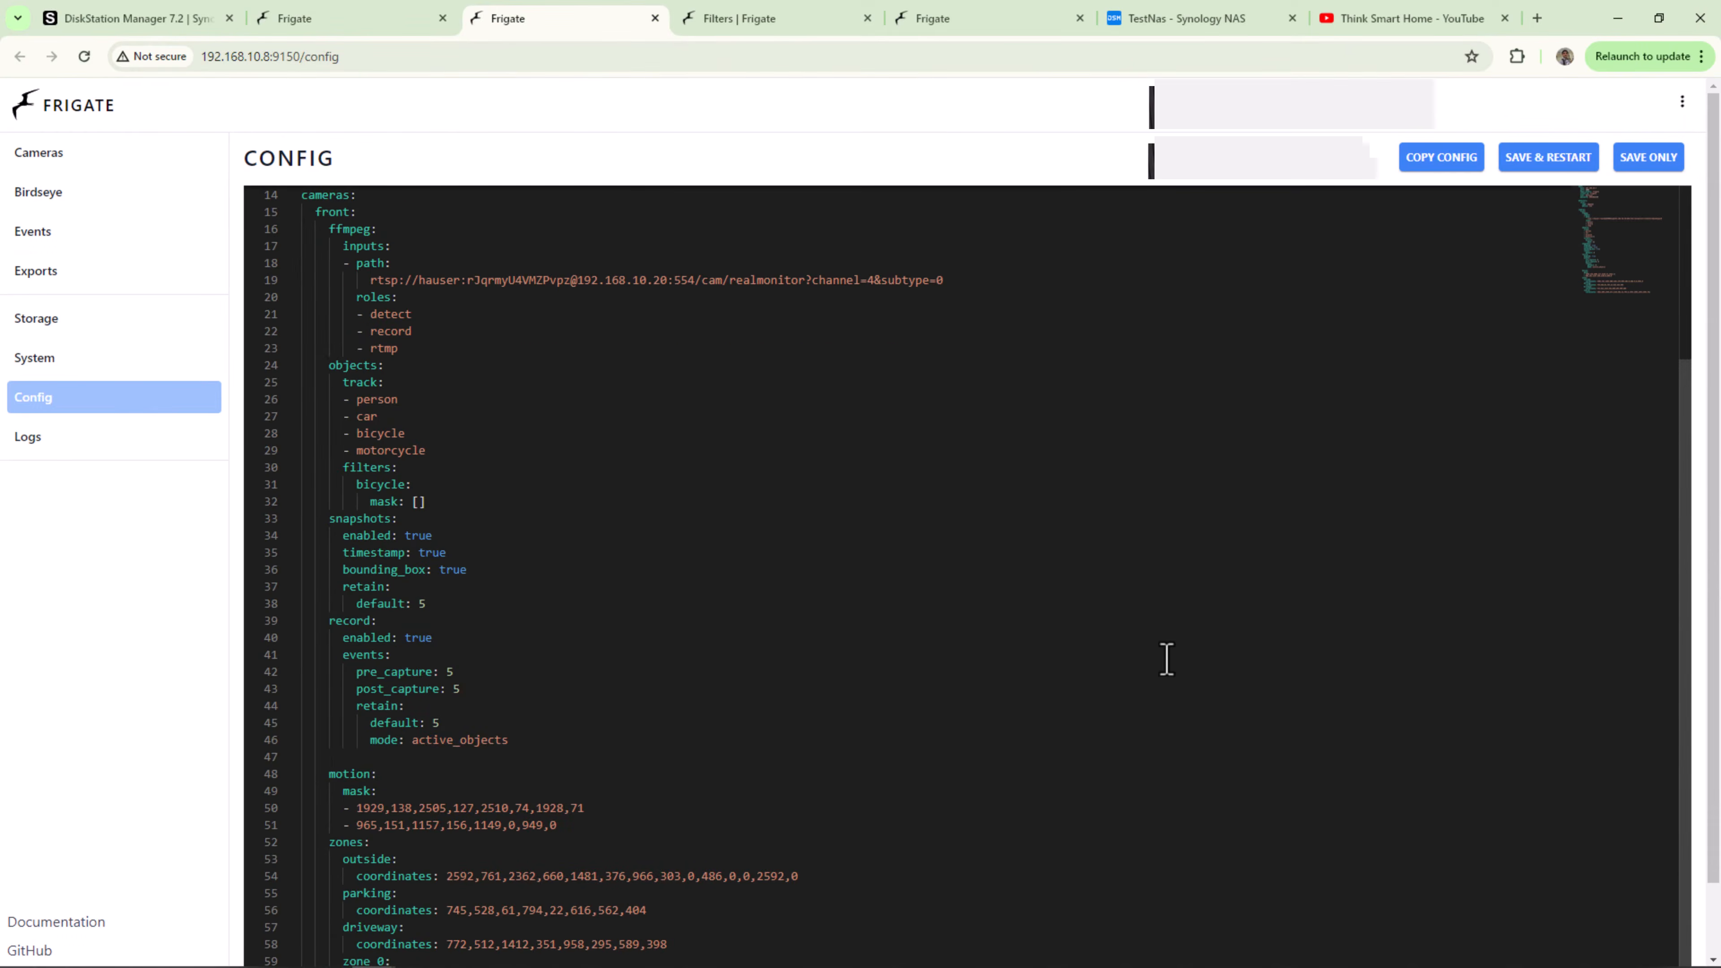
drag(1713, 610, 1713, 685)
double_click(384, 887)
key(BackSpace)
text(turf:)
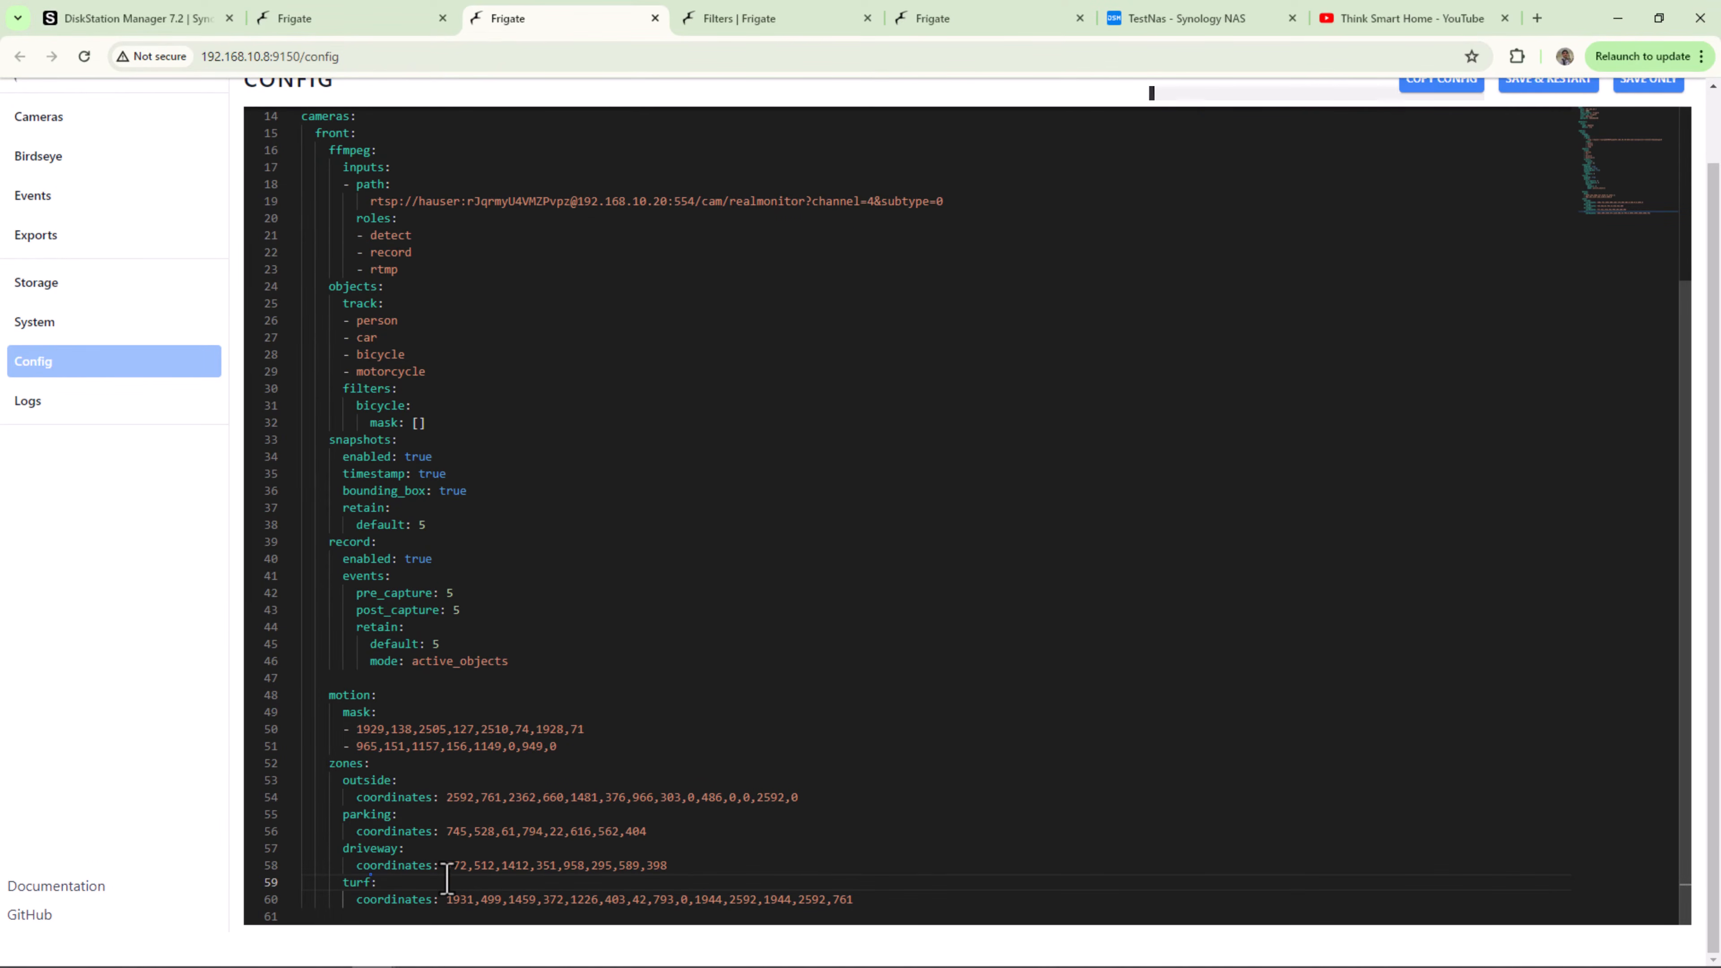
drag(1686, 449, 1711, 304)
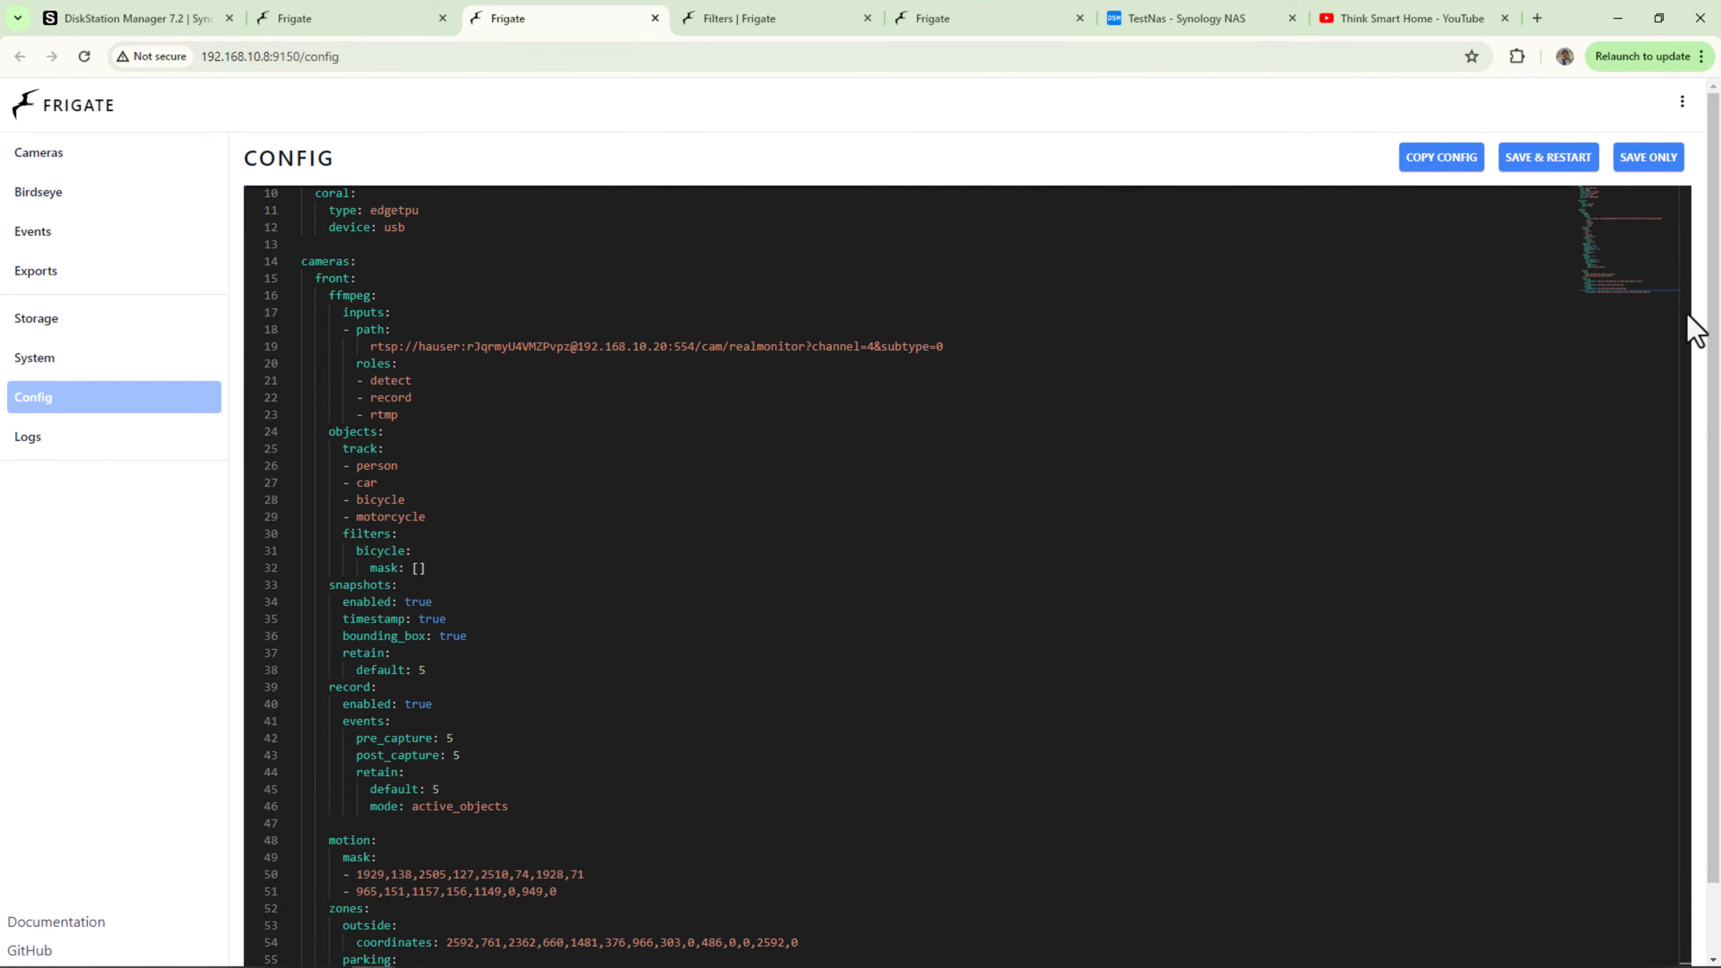
click(1548, 163)
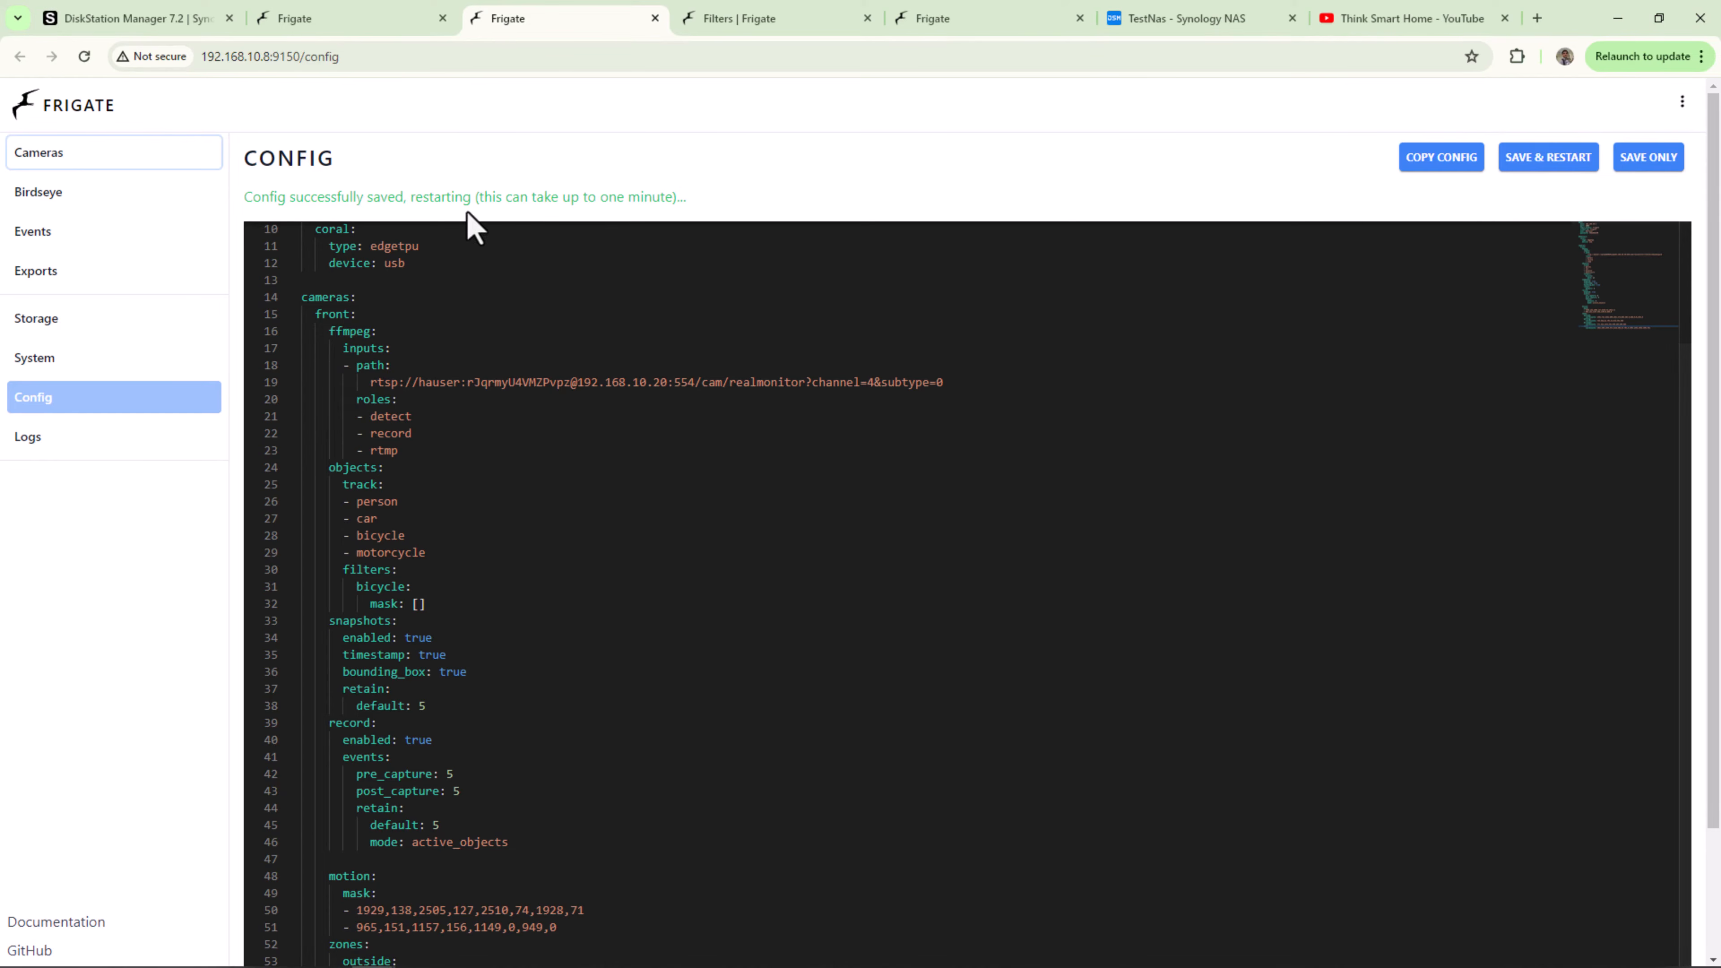
Step: Open the front camera's debug view, show its options and go to the Mask & Zone creator
click(63, 163)
click(523, 331)
click(1671, 213)
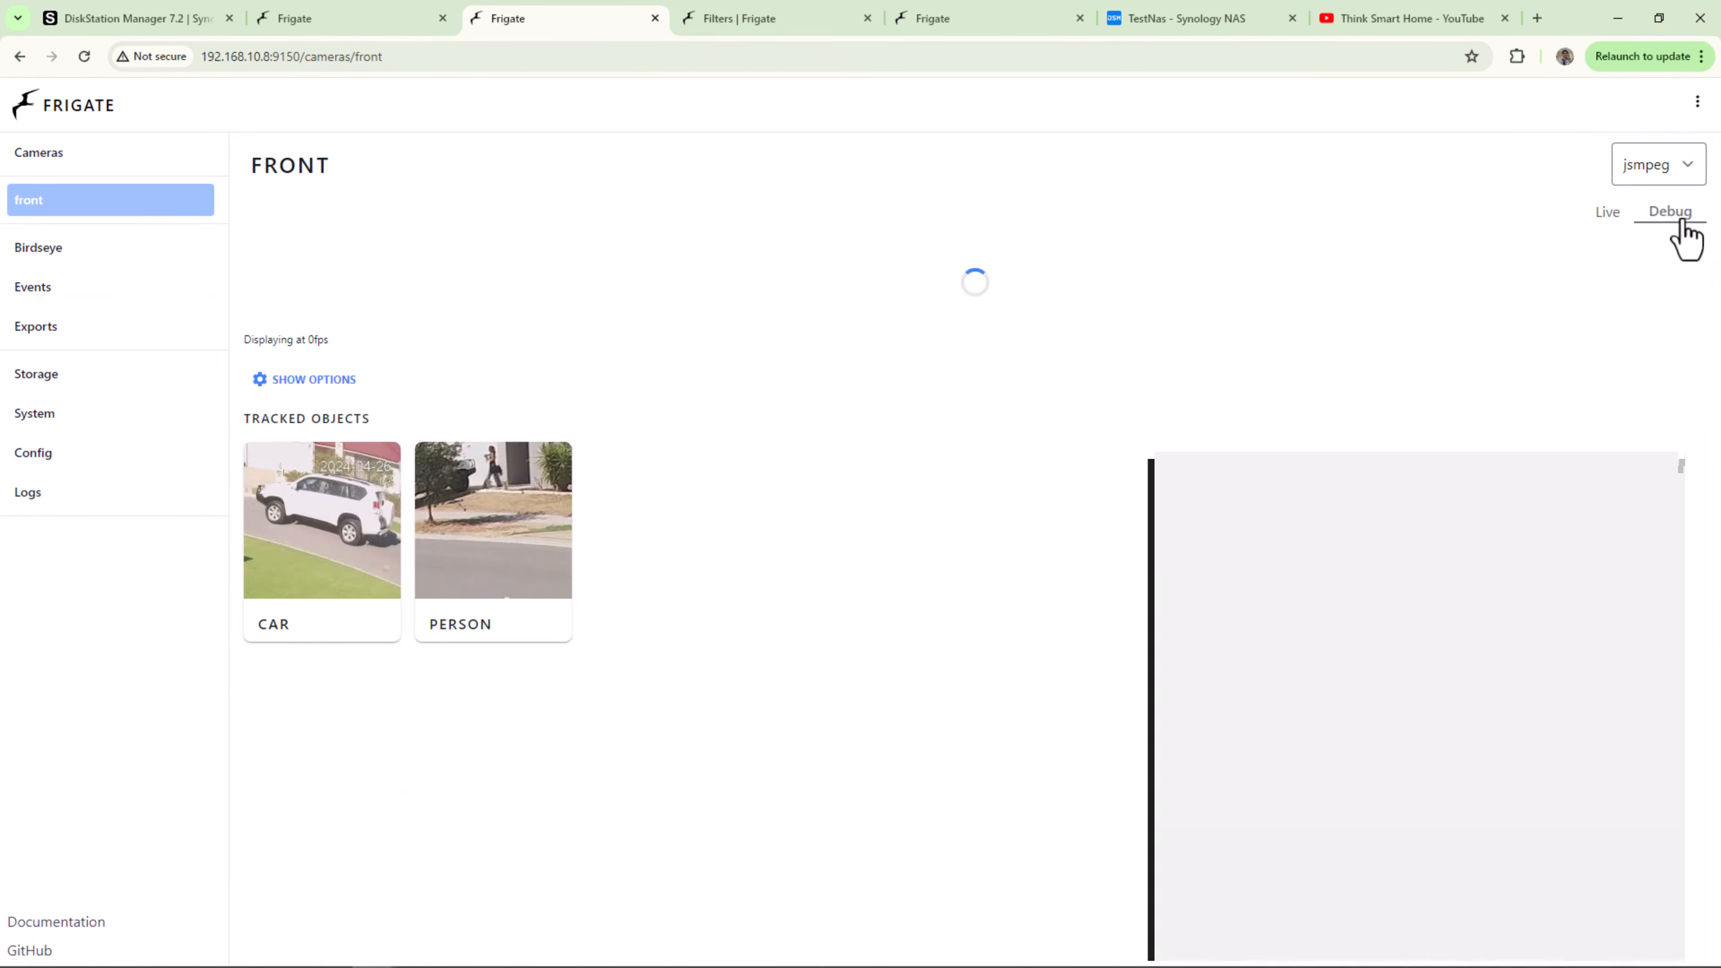
scroll(769, 584, down, 5)
click(319, 684)
scroll(813, 712, down, 2)
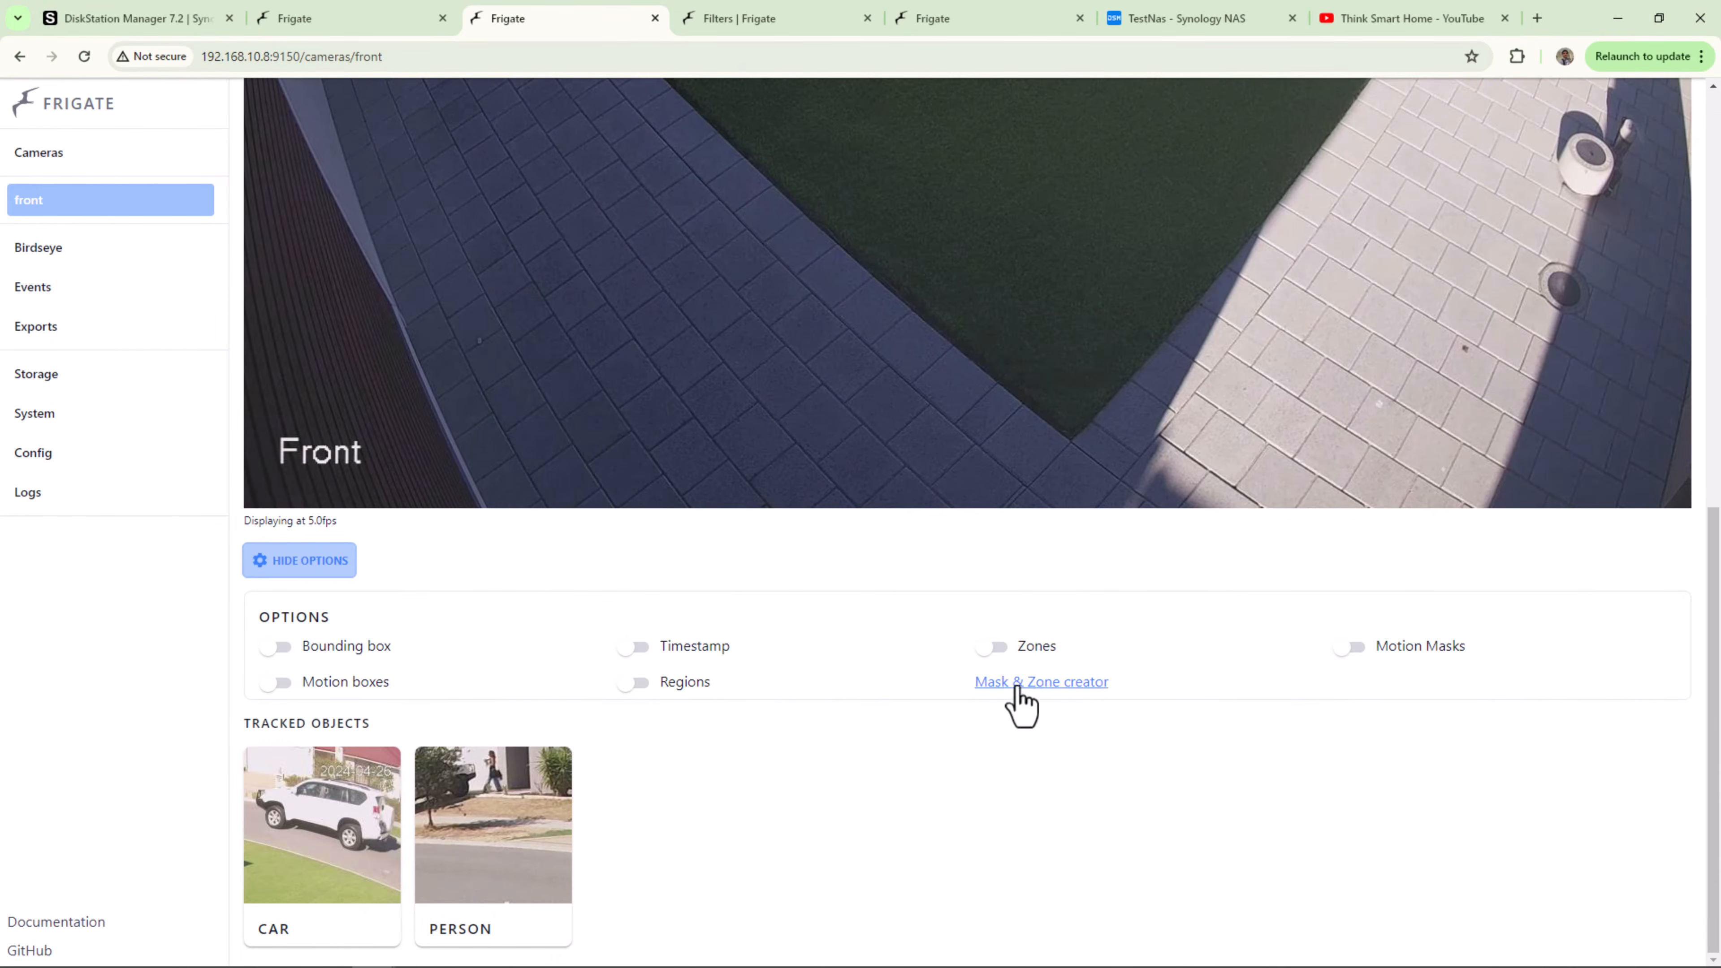
click(1017, 686)
Step: Select the outside zone and the parking zone in turn and examine each outline on the camera image
scroll(959, 698, down, 2)
scroll(954, 682, down, 3)
click(610, 644)
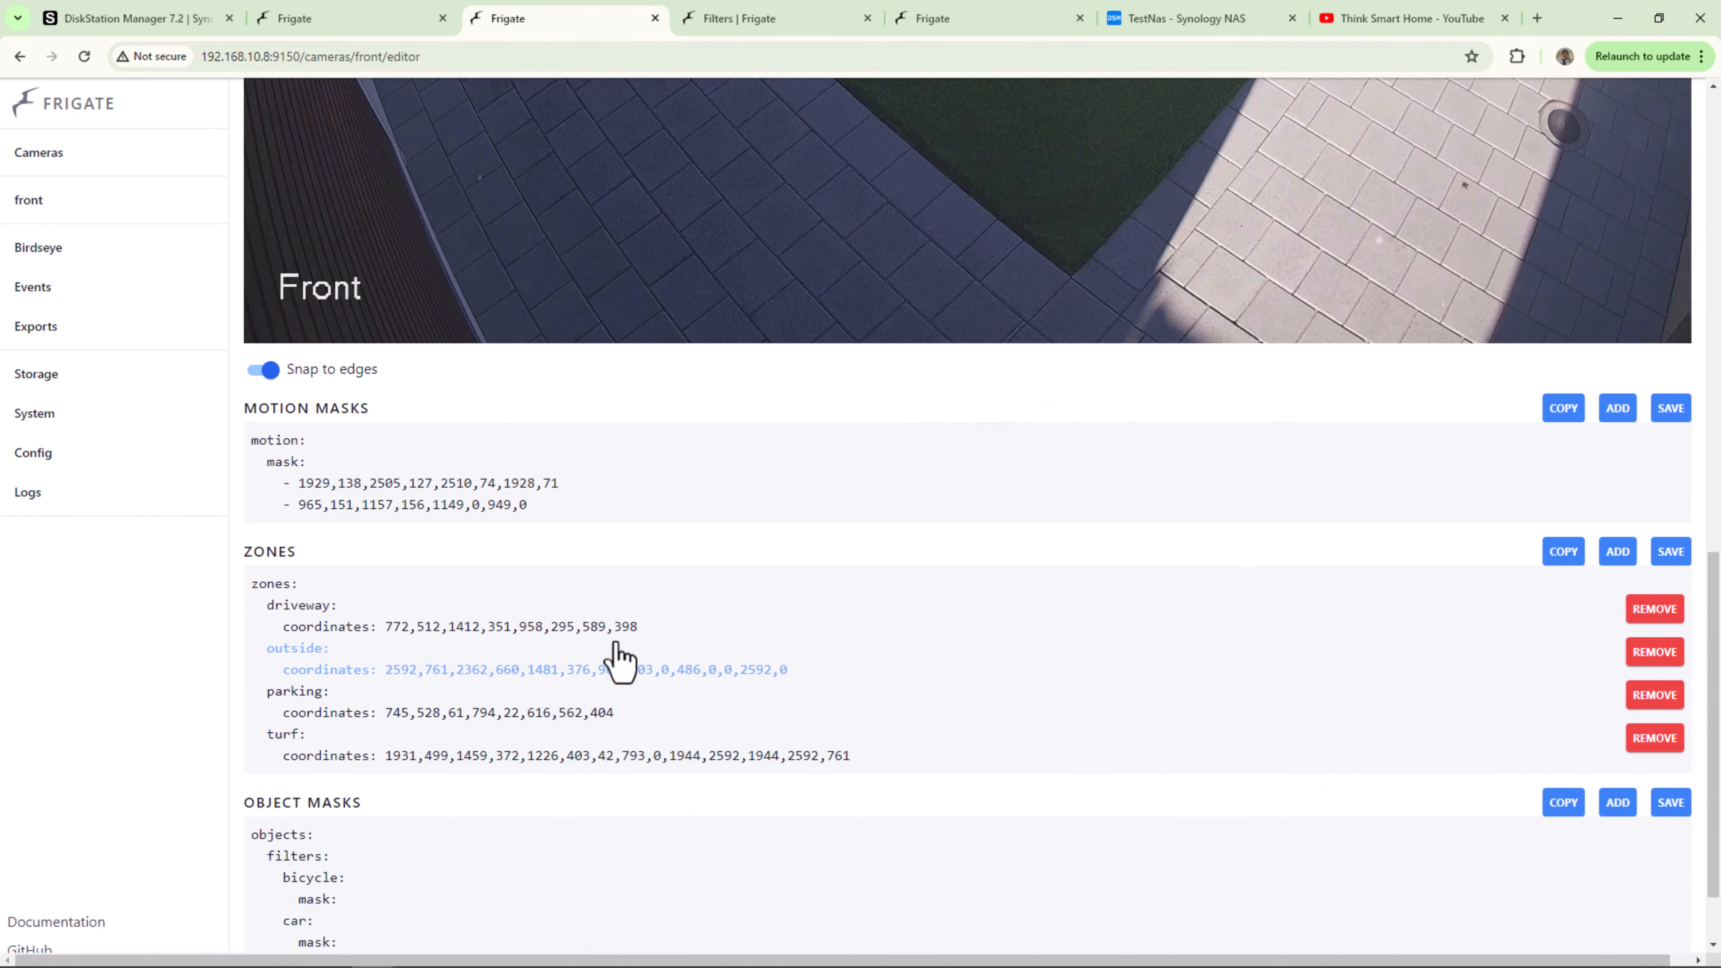
scroll(671, 655, up, 8)
scroll(675, 641, down, 8)
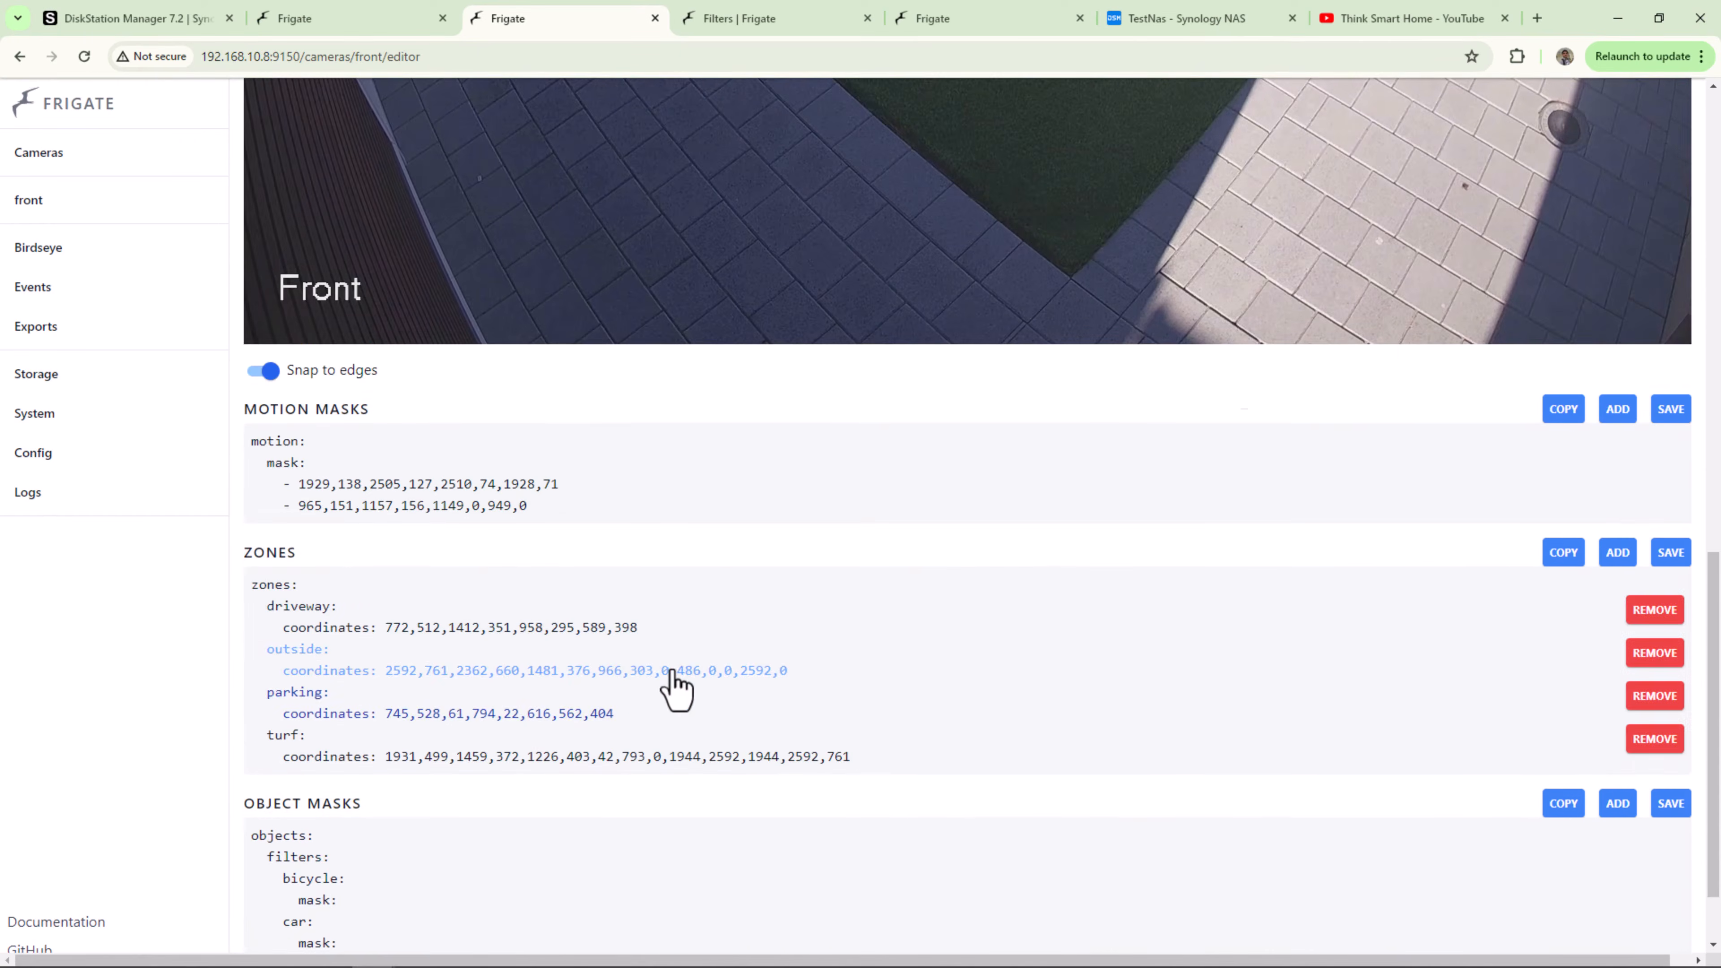
click(674, 690)
scroll(674, 685, up, 10)
scroll(674, 664, down, 10)
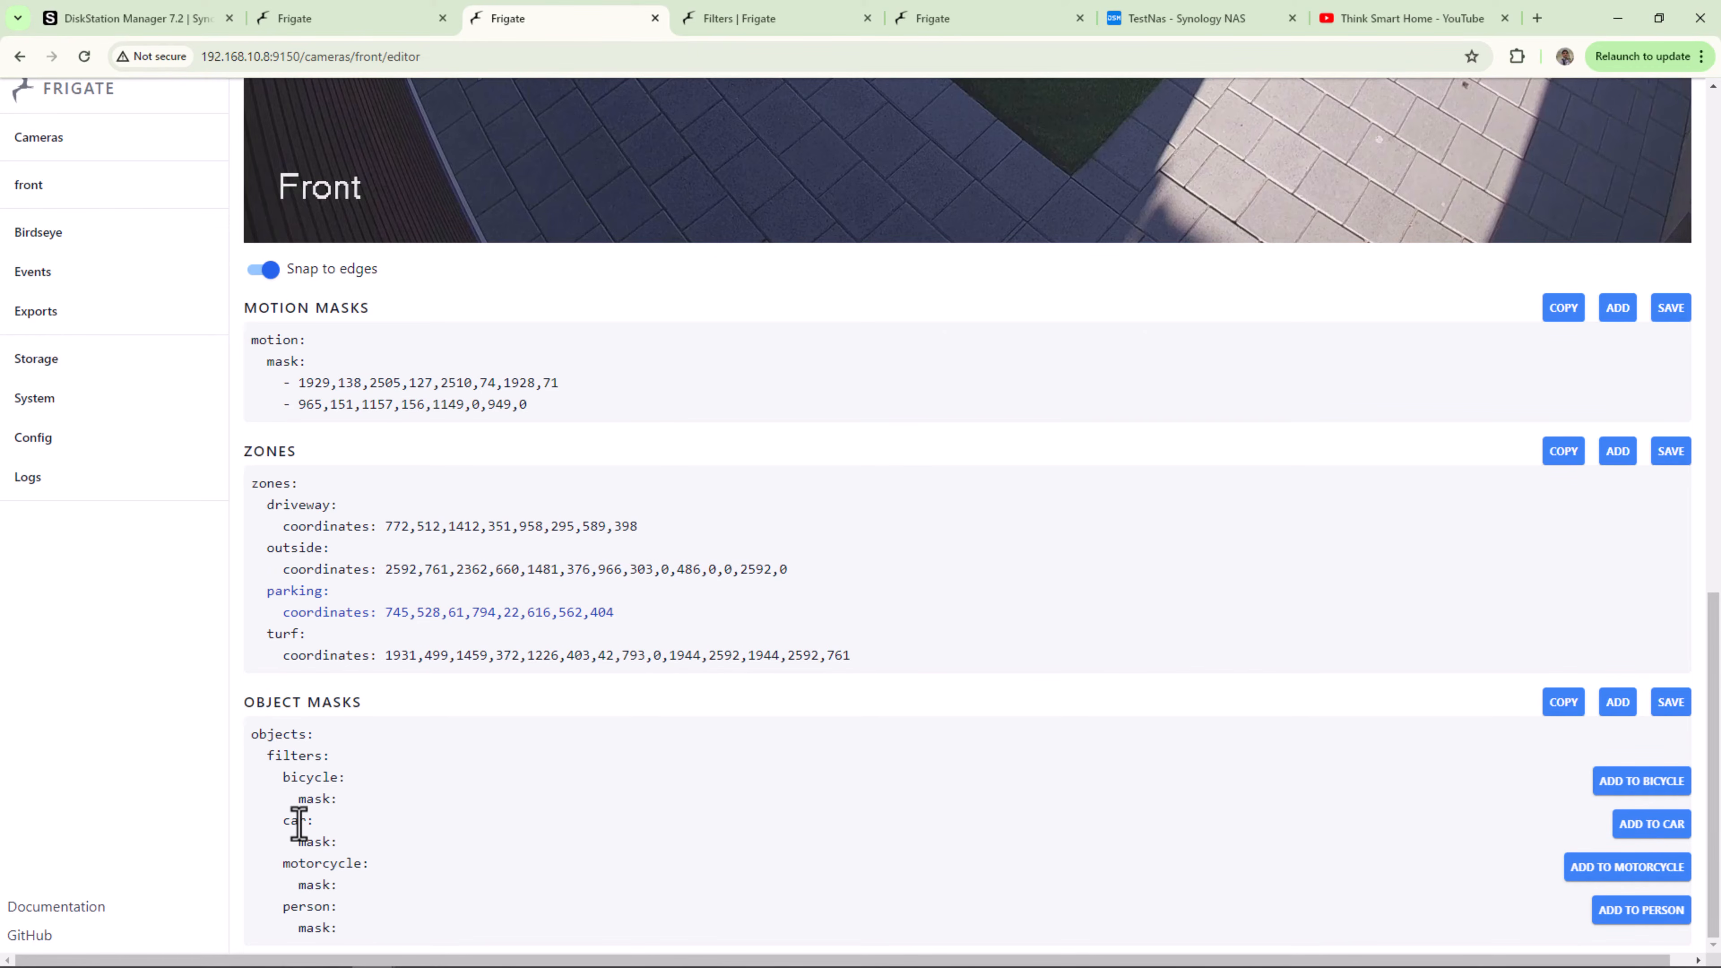
Step: Add a small four-point object mask for cars on the lower part of the lawn
click(1635, 836)
scroll(1353, 804, up, 6)
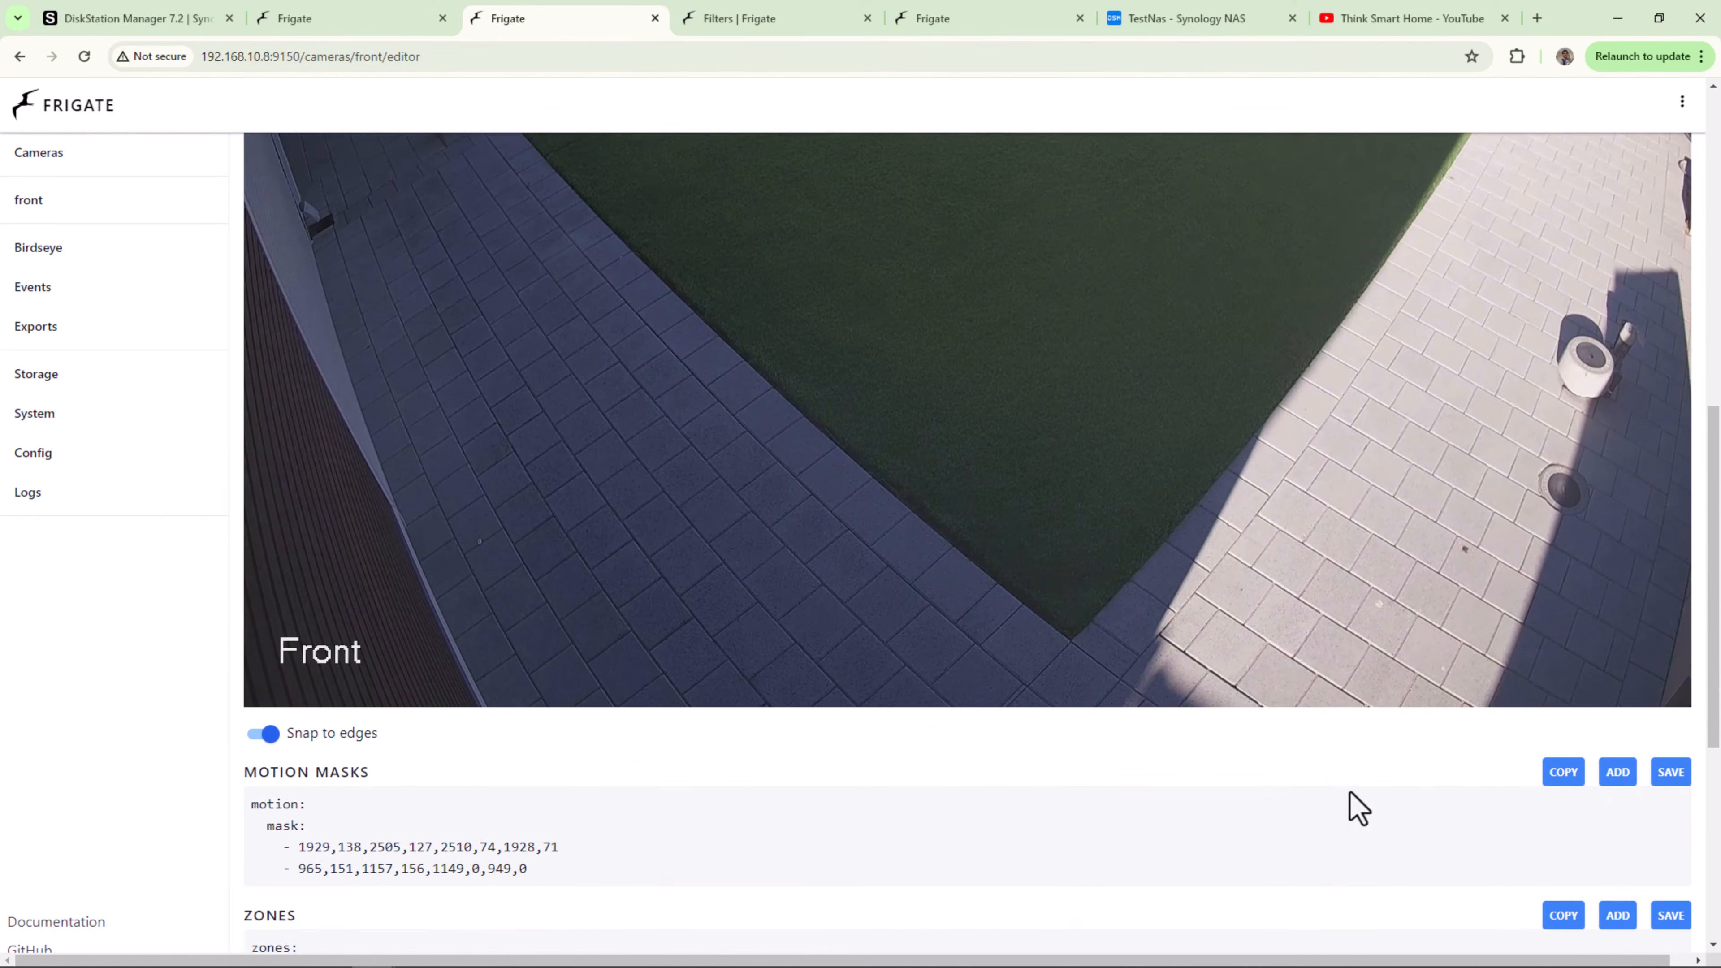
scroll(1353, 804, up, 1)
click(908, 388)
click(1037, 394)
click(1057, 462)
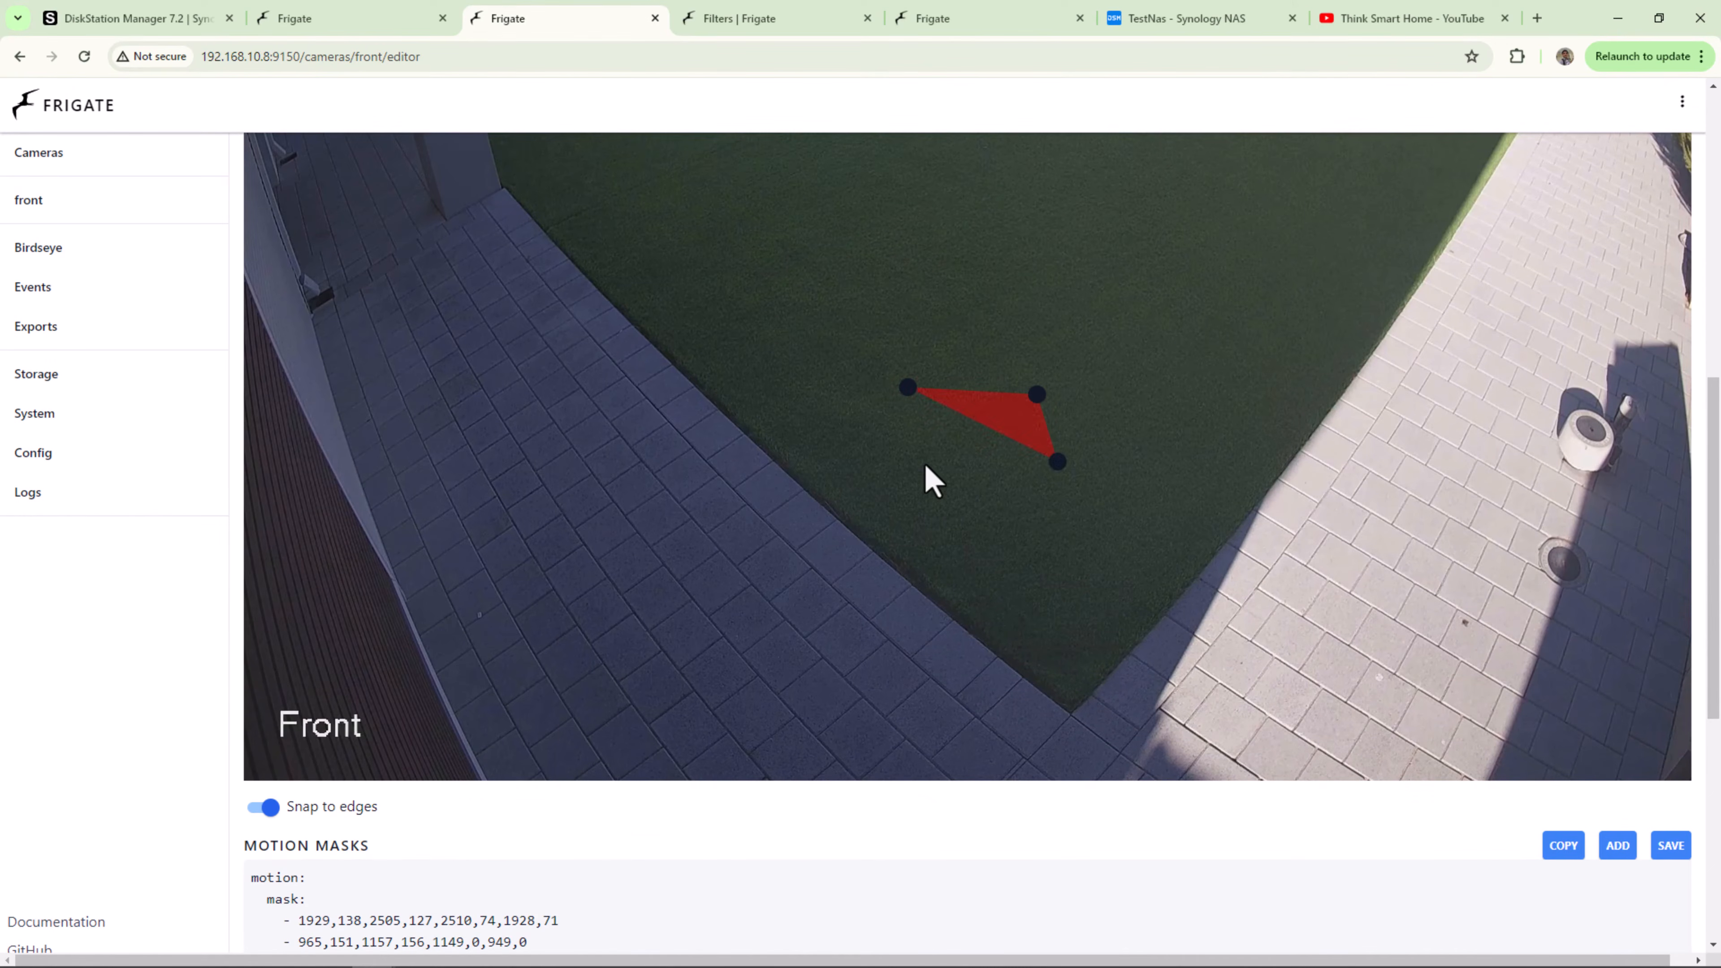
click(925, 464)
scroll(1063, 557, up, 4)
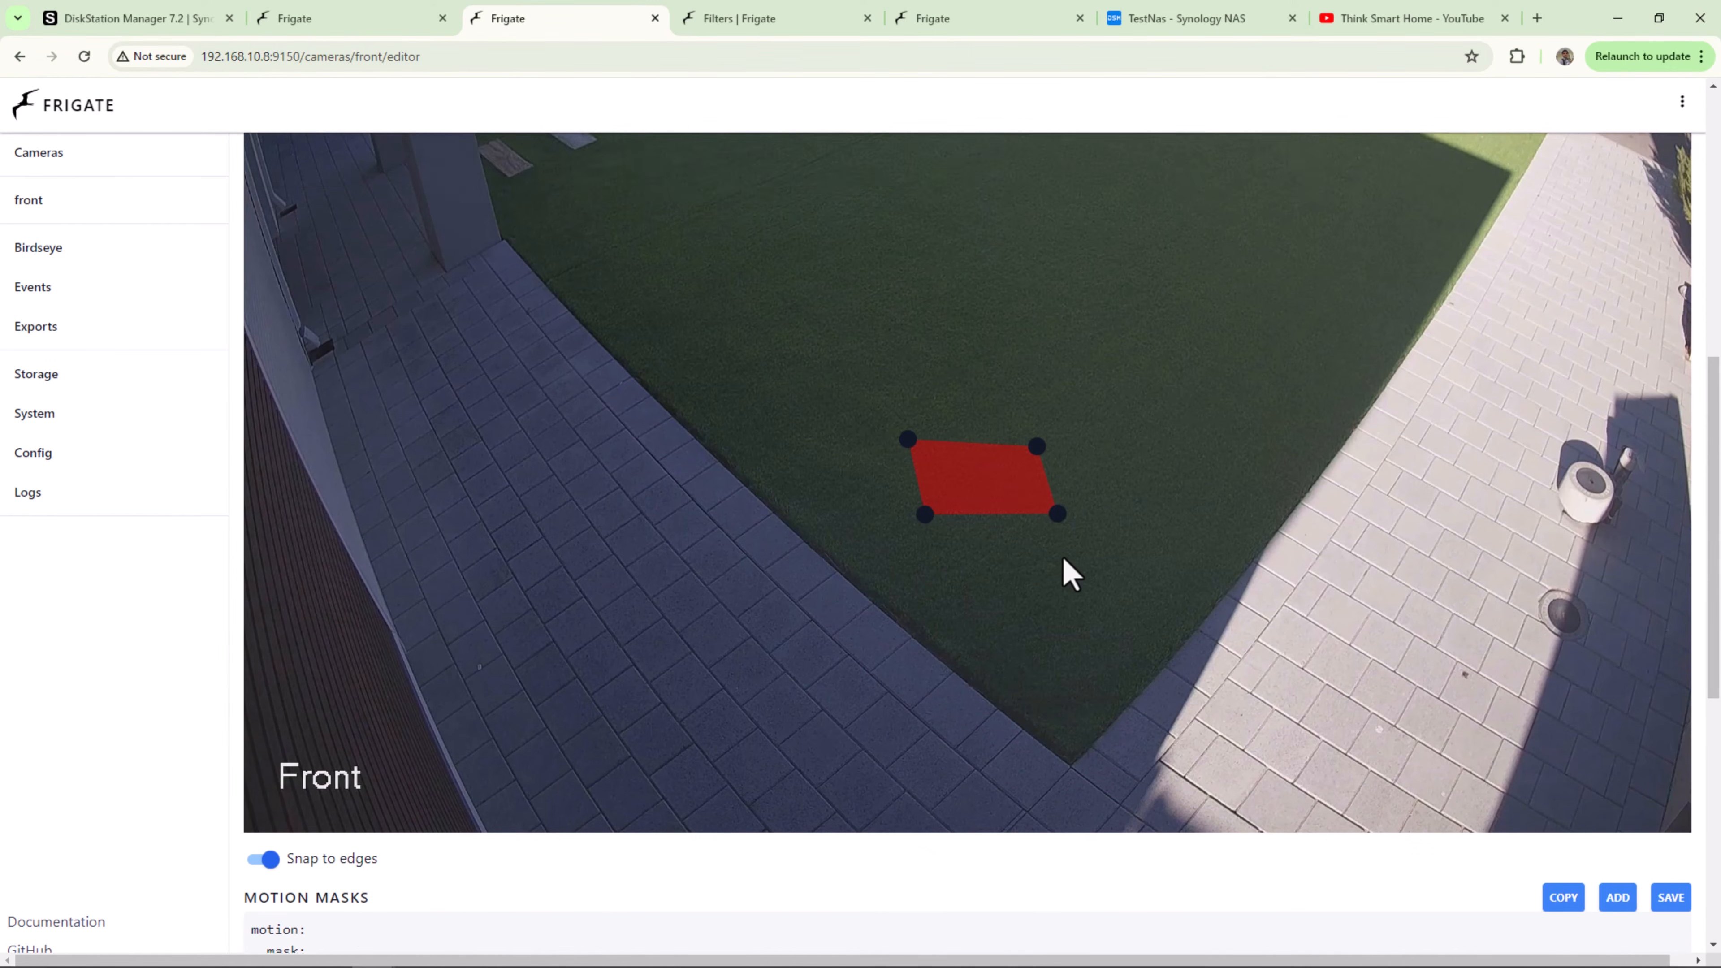
scroll(1065, 570, down, 10)
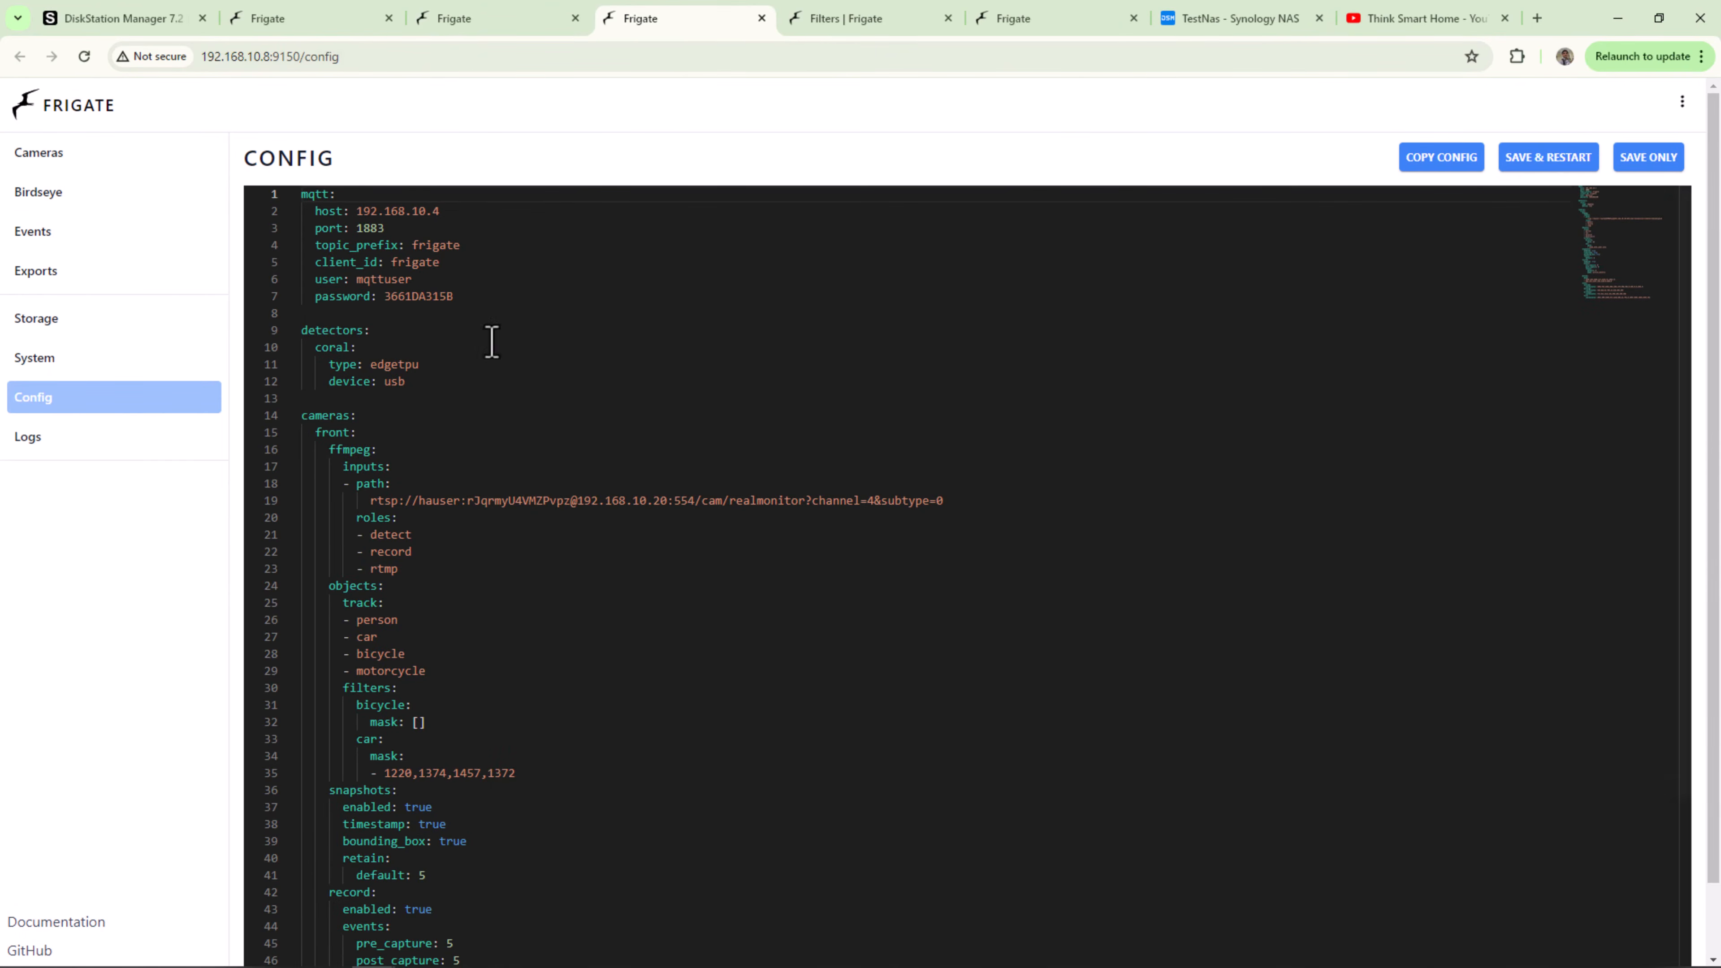
Step: Review the car mask entry under the front camera's object filters in the configuration
scroll(624, 709, down, 2)
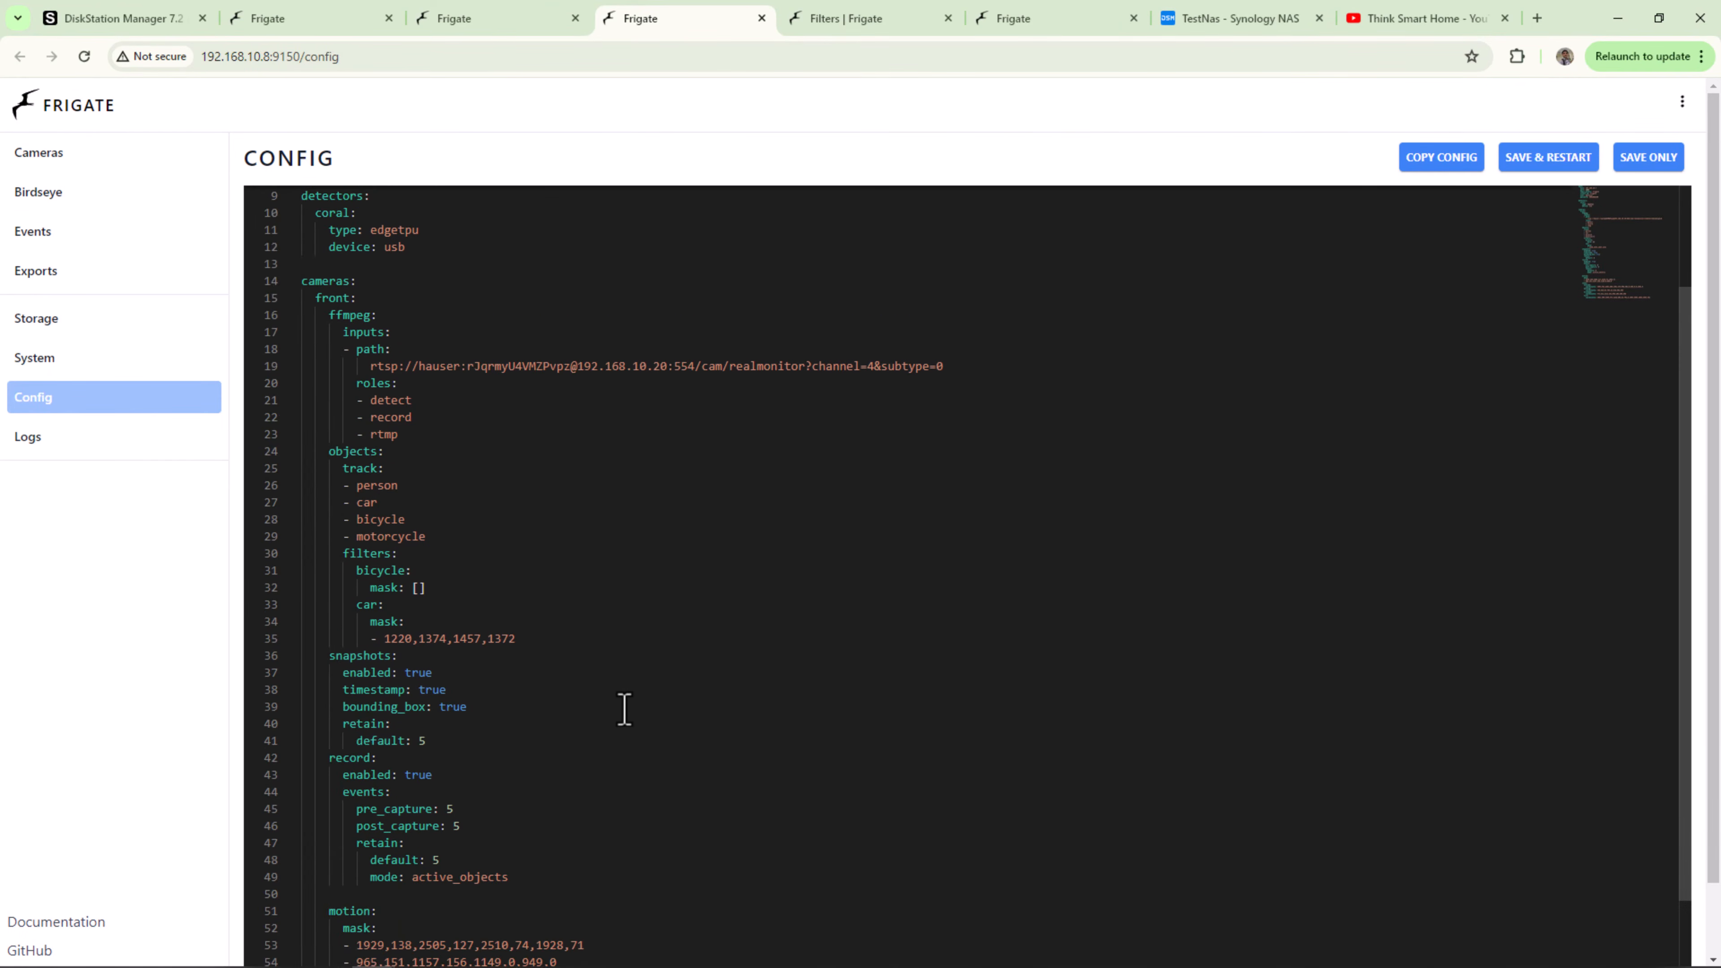
scroll(624, 709, down, 1)
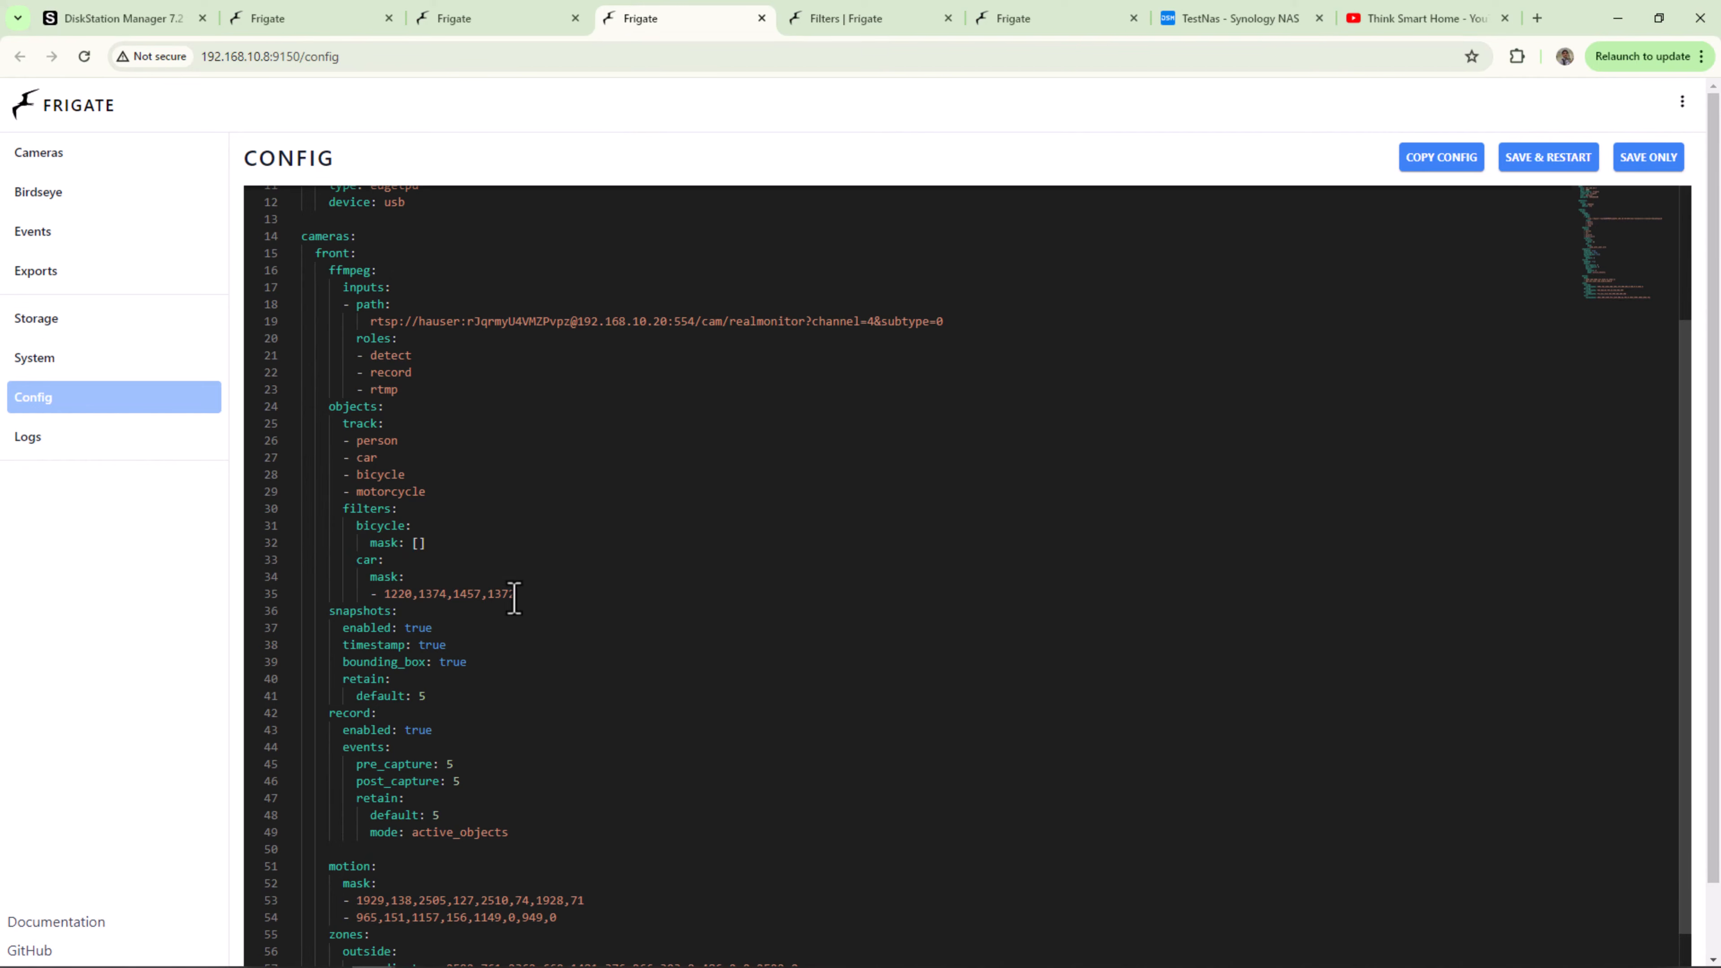
Step: Replace the car filter's mask coordinates with those of the outside zone, 2592,761,2362,660,1481,376,966,303,0,486,0,0,2592,0
drag(526, 591, 263, 560)
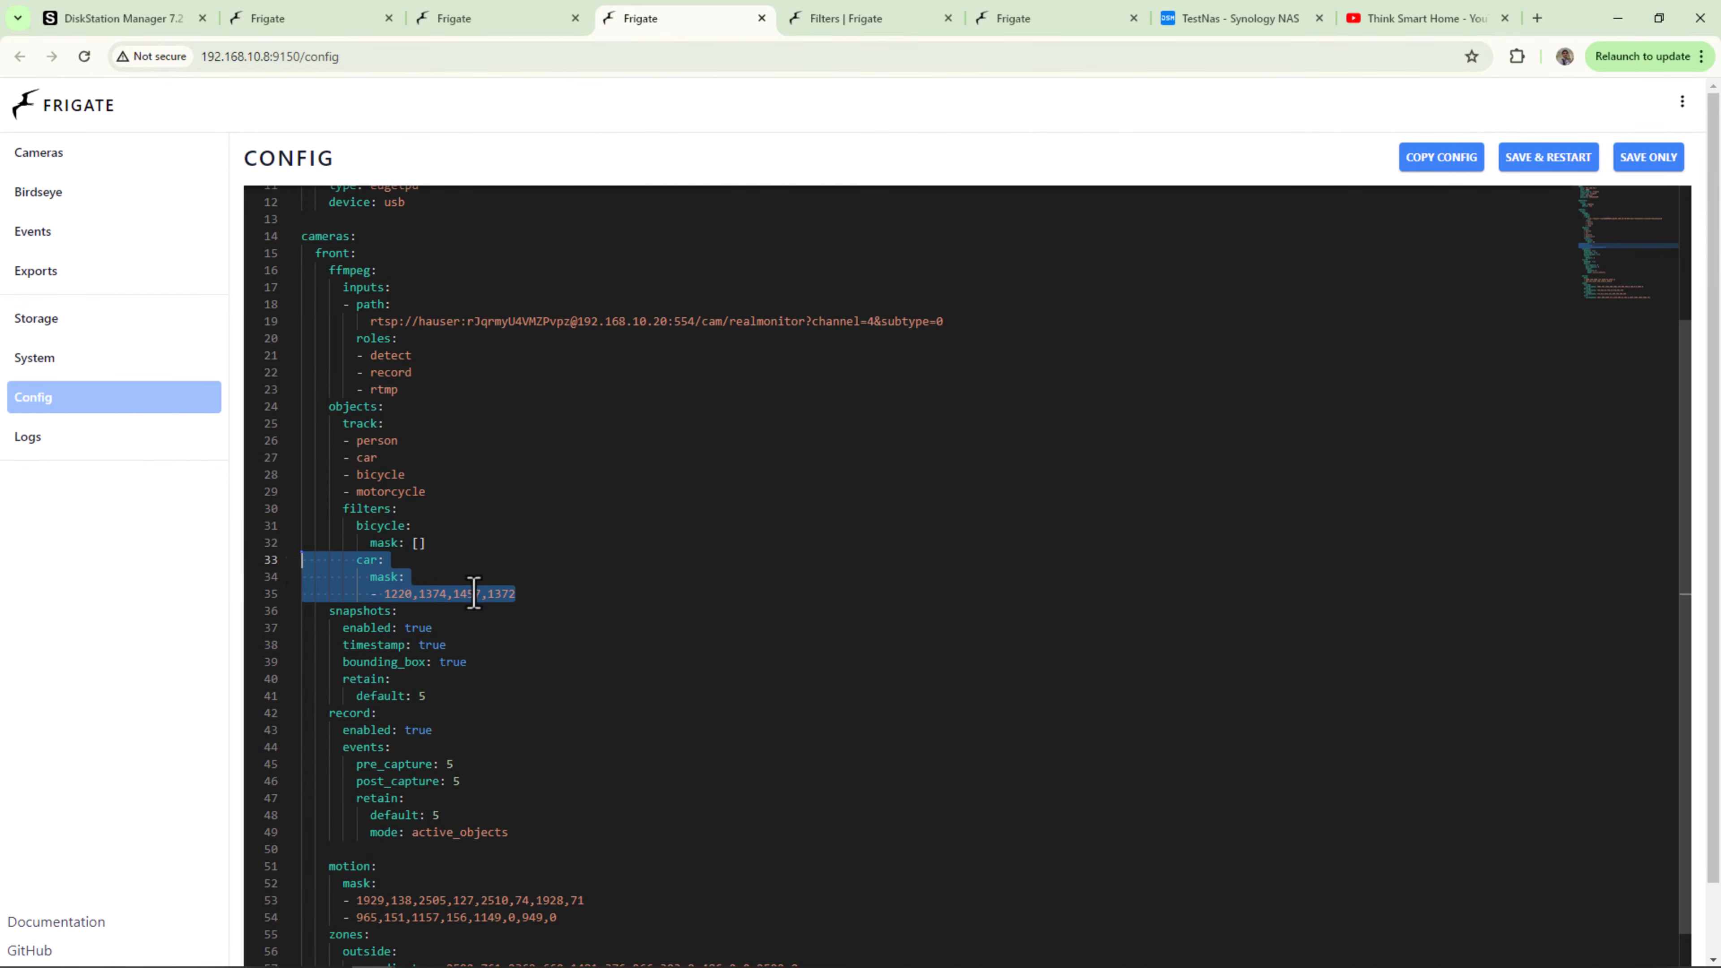
click(522, 596)
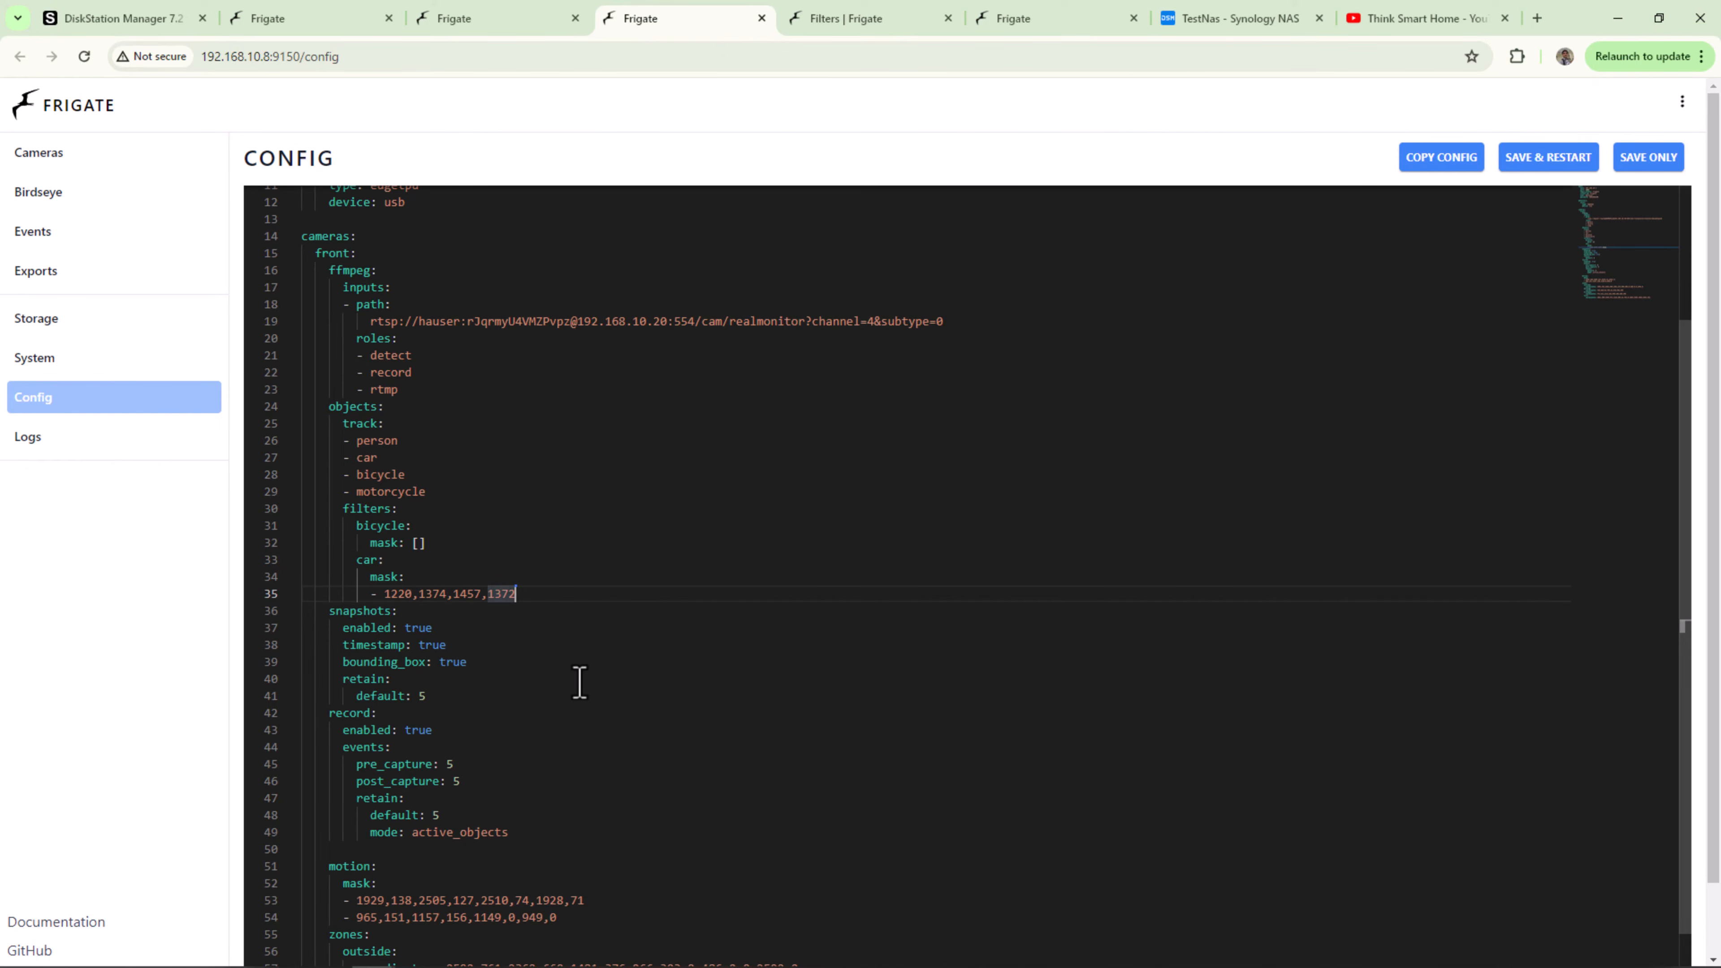
scroll(580, 683, down, 1)
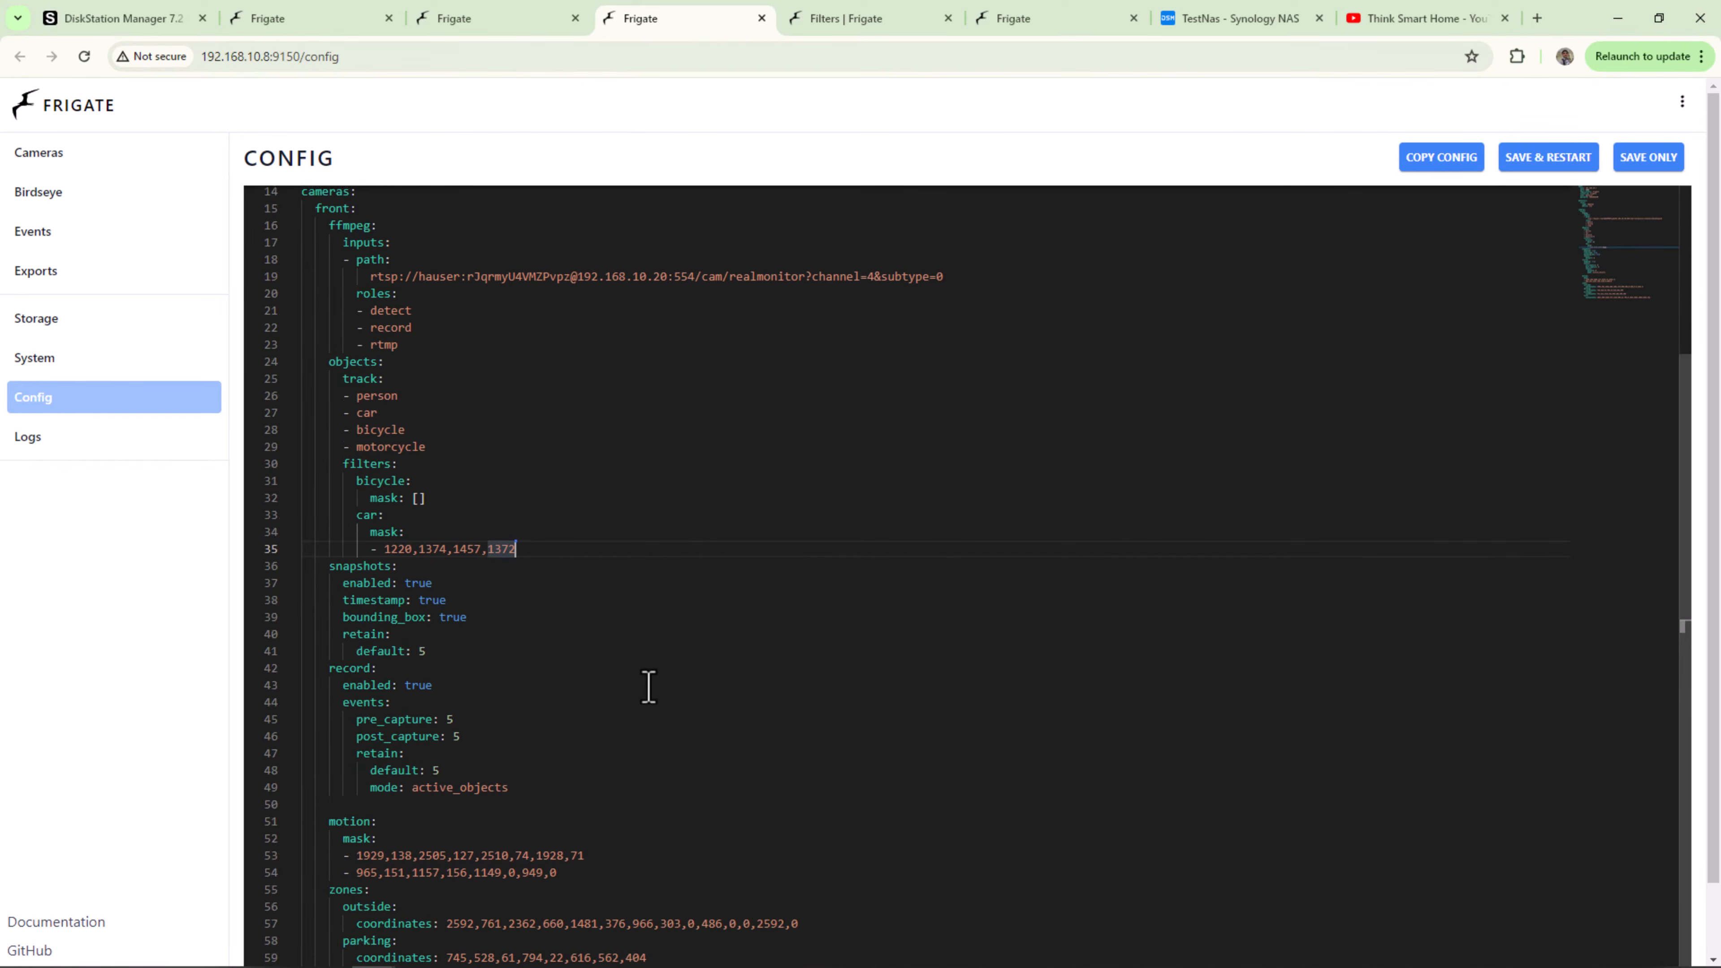
drag(799, 877, 445, 876)
key(ctrl+c)
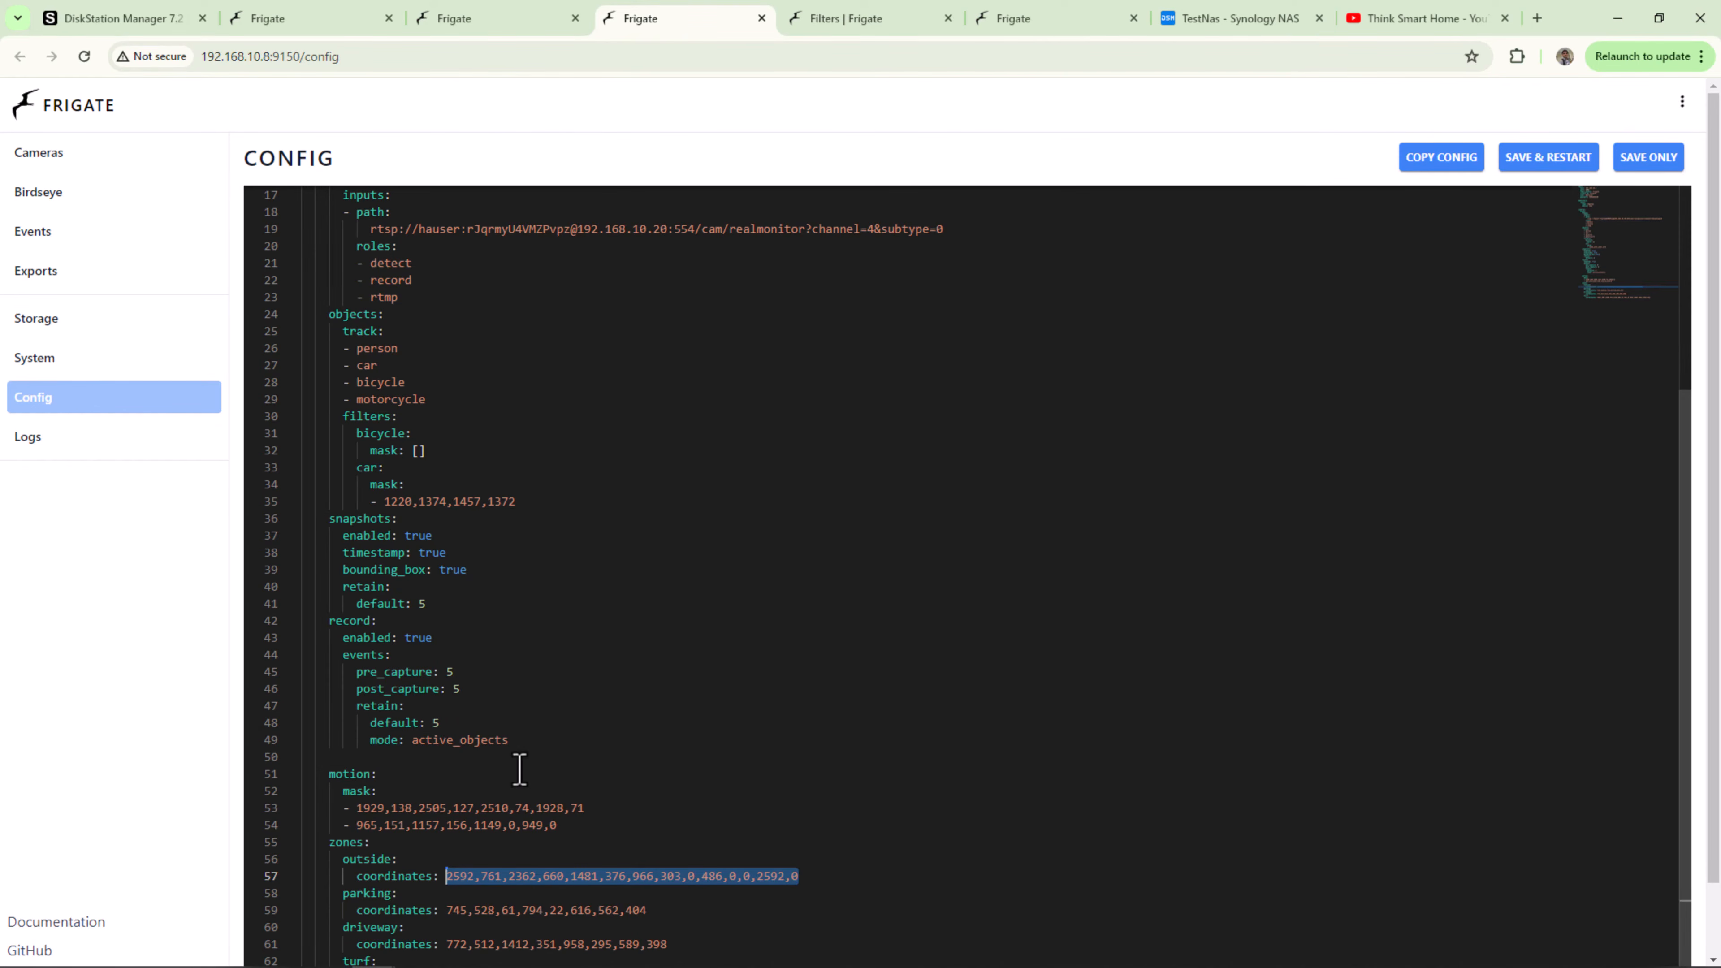
drag(513, 503, 383, 507)
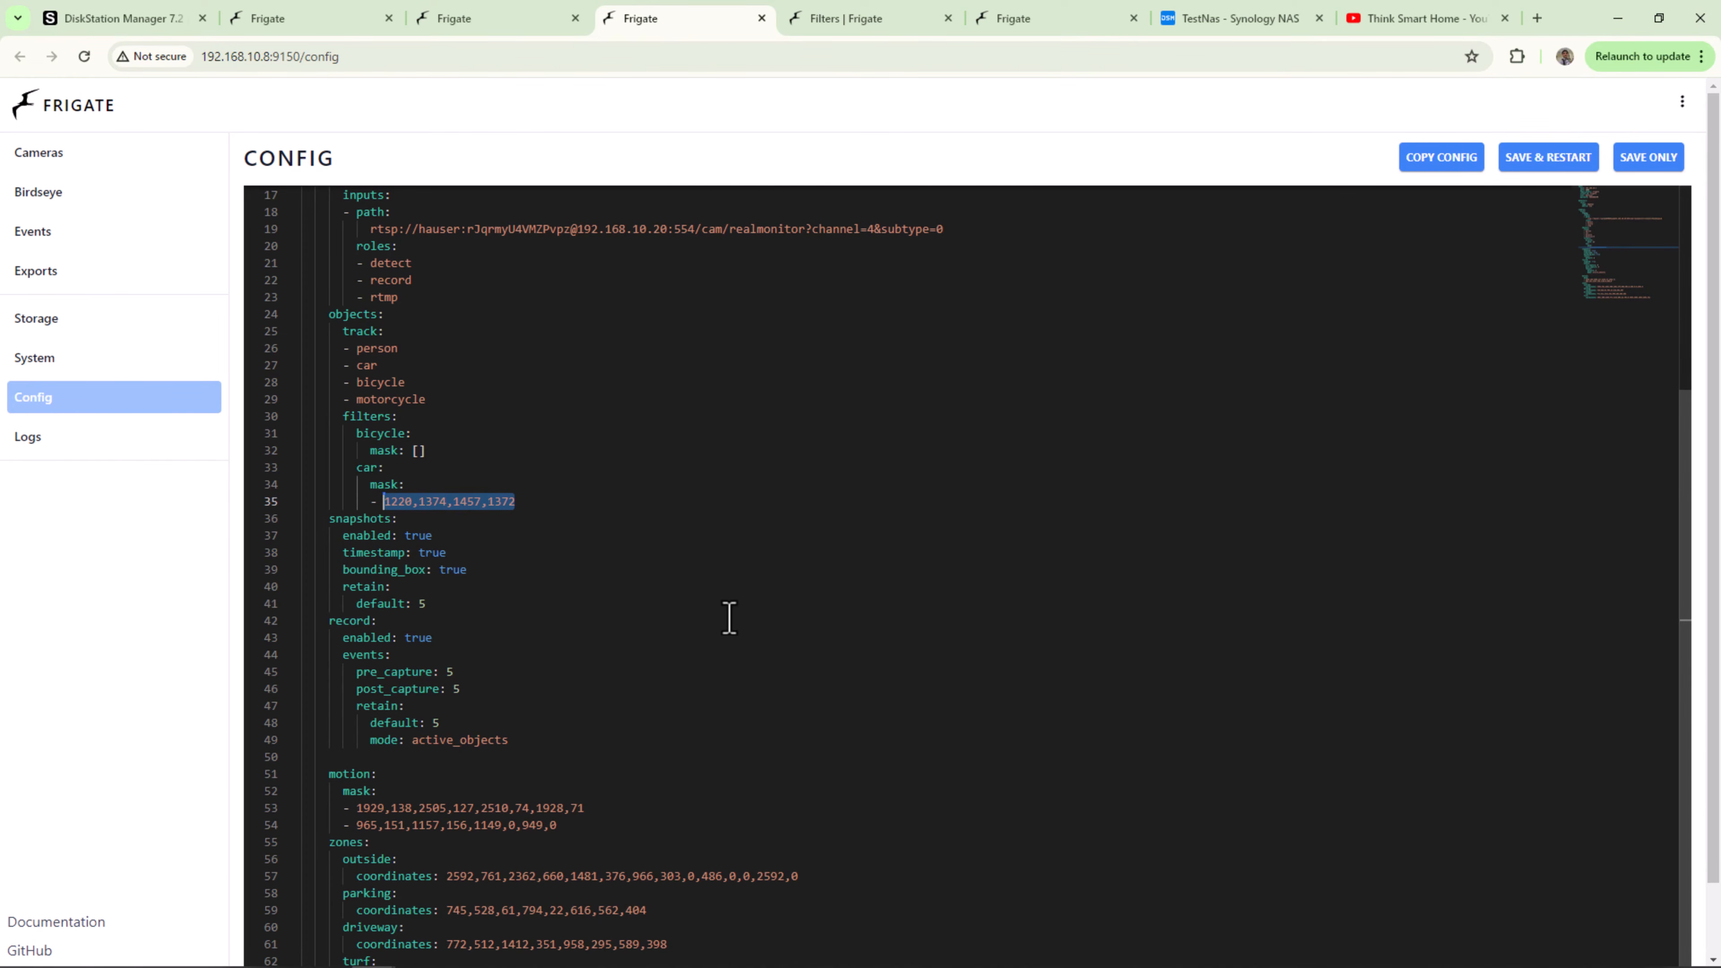
key(ctrl+v)
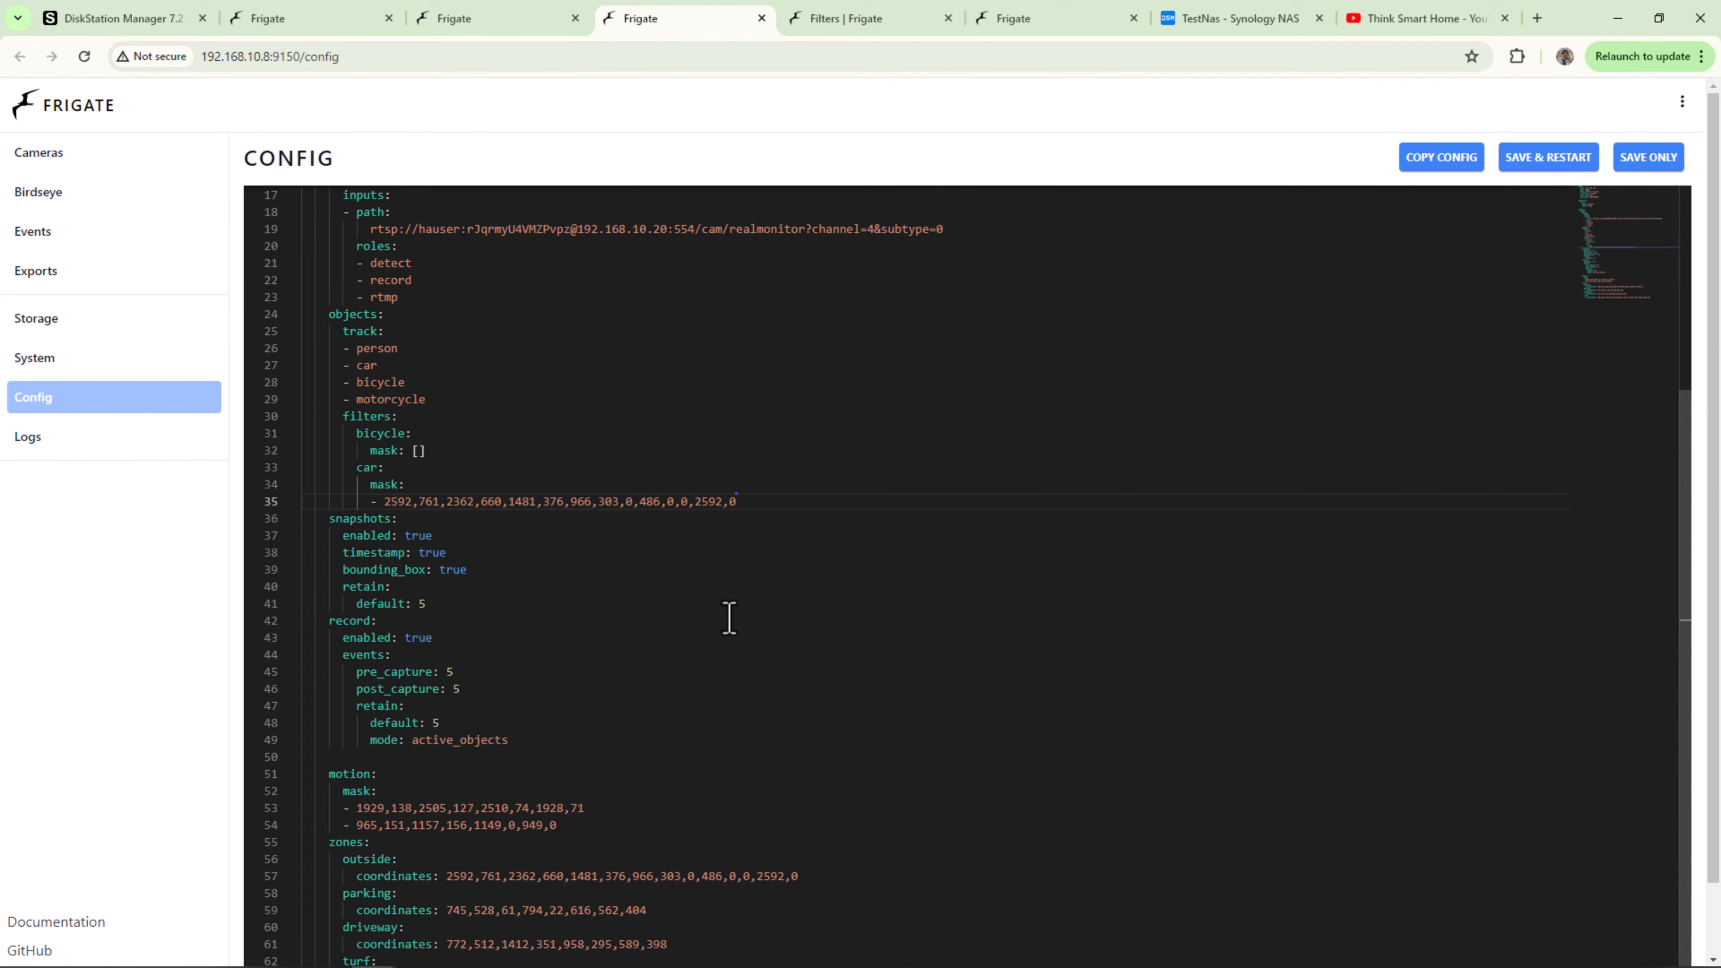
Step: Replace the bicycle filter's empty mask with a copy of the car filter's mask block
drag(747, 505, 281, 487)
key(ctrl+c)
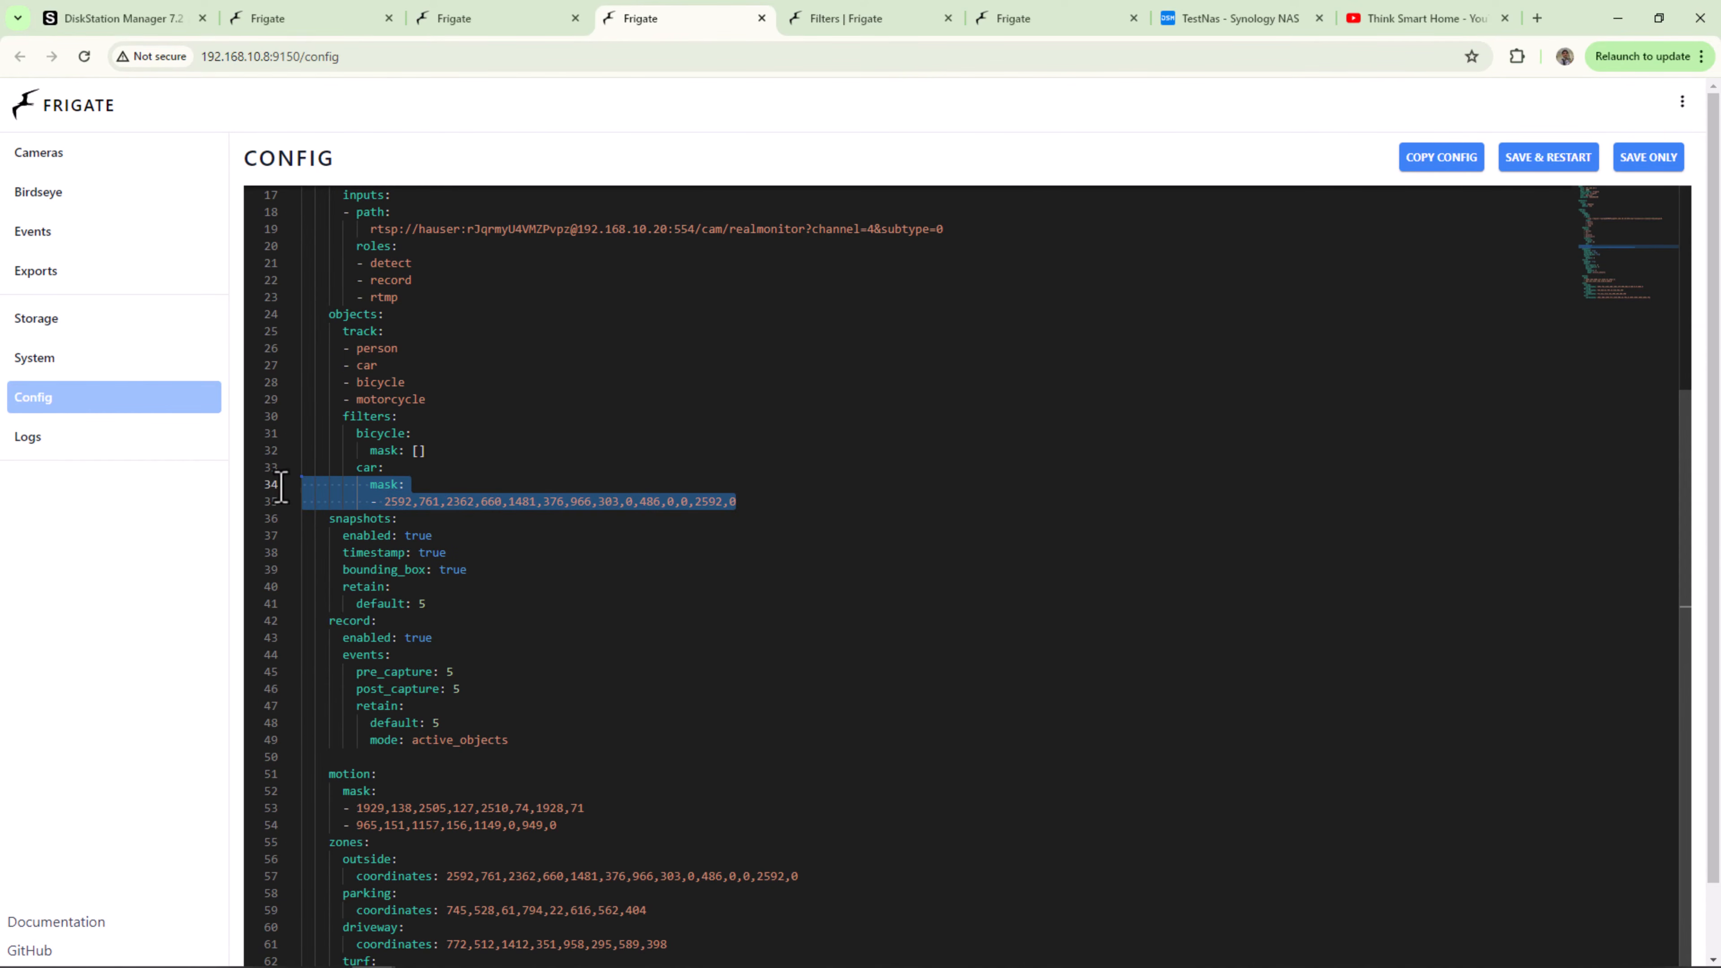
drag(438, 453, 289, 452)
key(ctrl+v)
drag(746, 520, 238, 493)
click(757, 523)
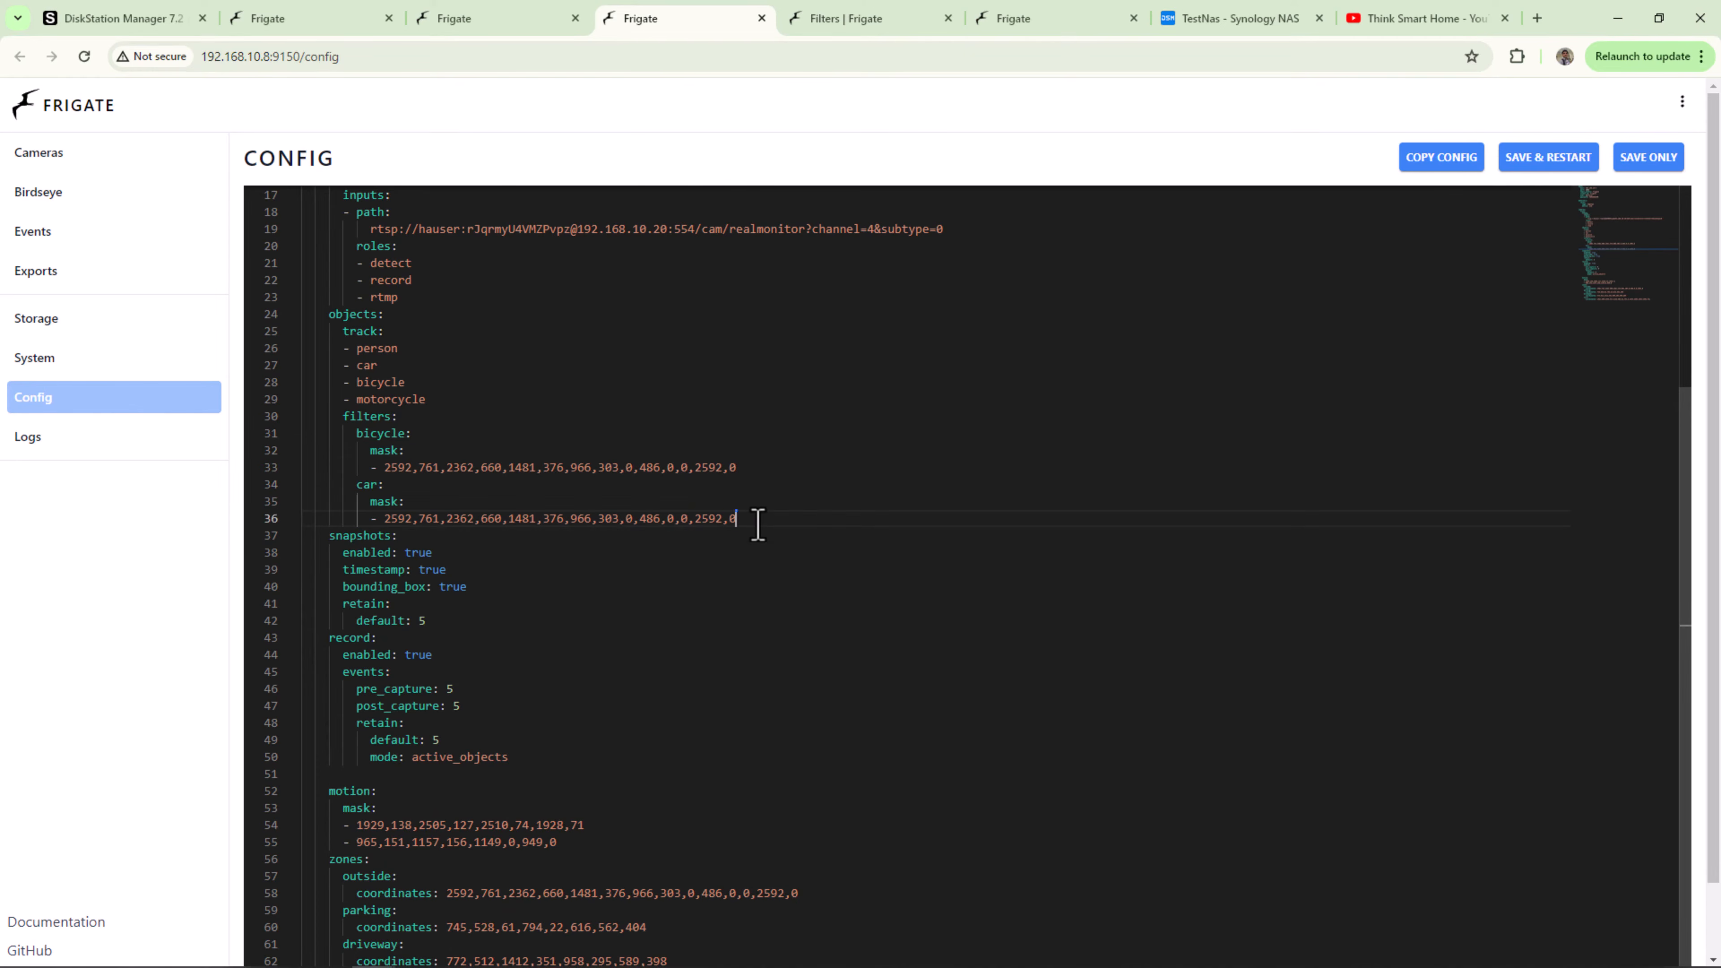
Step: Add a person filter below the car filter with the same outside-zone mask coordinates
key(Return)
text(person:)
key(Return)
key(ctrl+v)
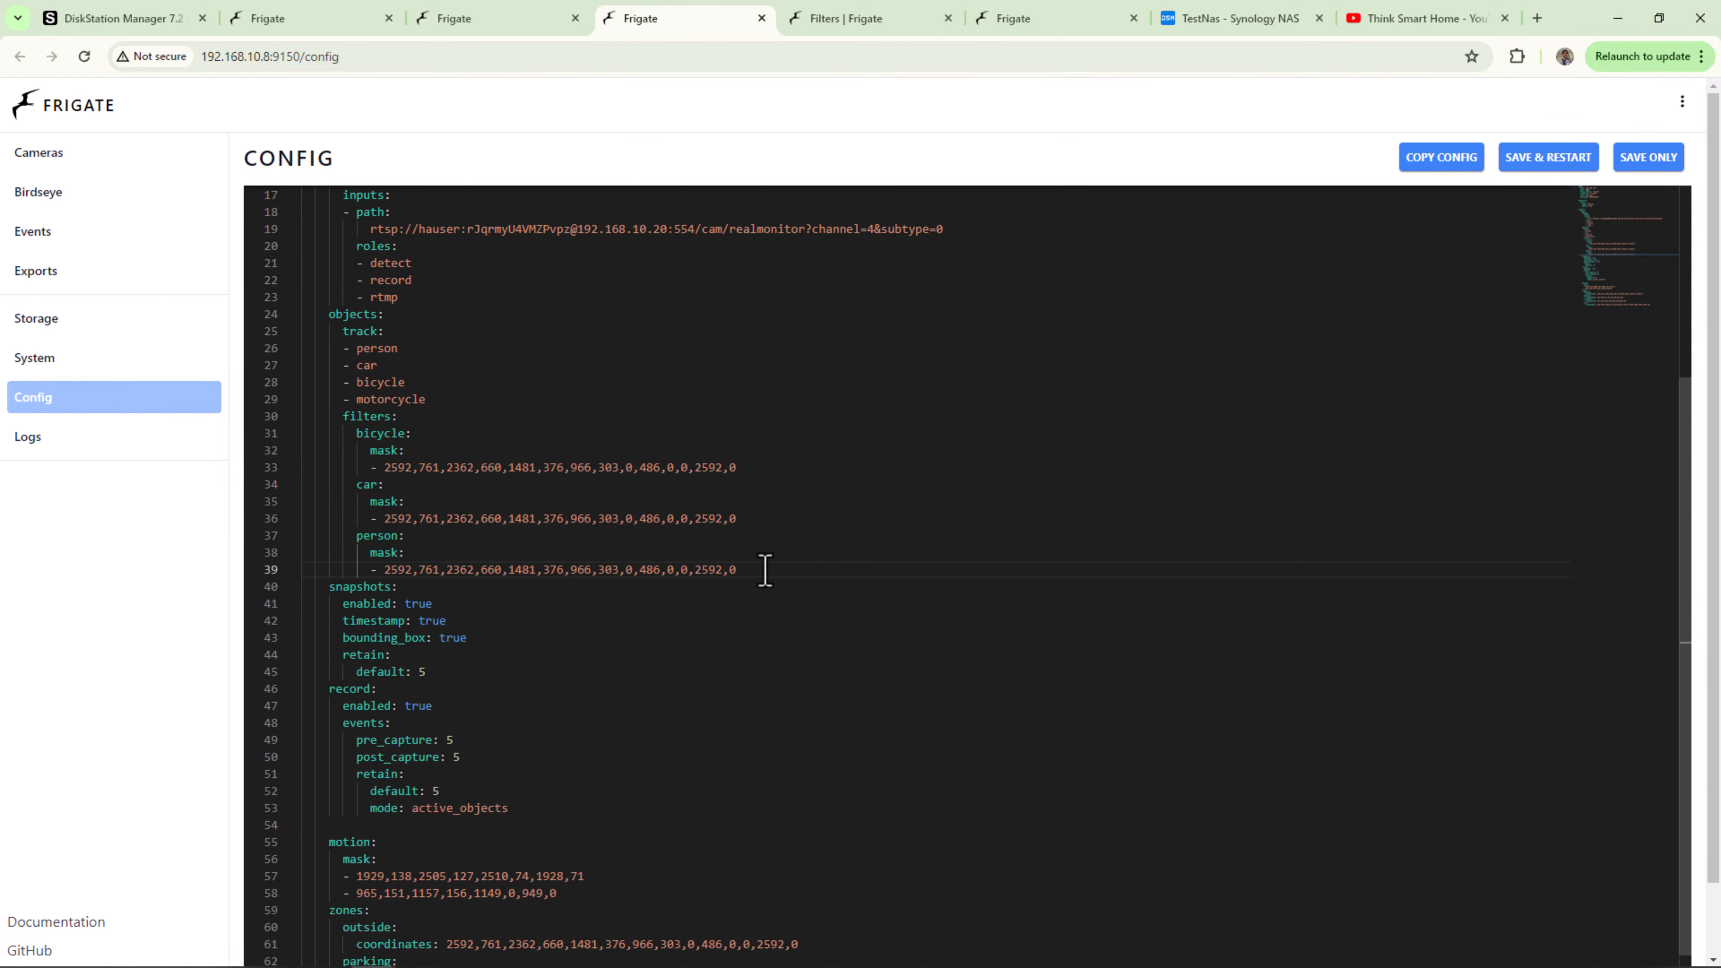
Step: Add a motorcycle filter below the person filter with the same outside-zone mask coordinates
key(BackSpace)
text(car:           mask:           - 2592,761,2362,660,1481,376,966,303,0,486,0,0,2592,0)
double_click(367, 589)
text(motorcycle)
click(422, 604)
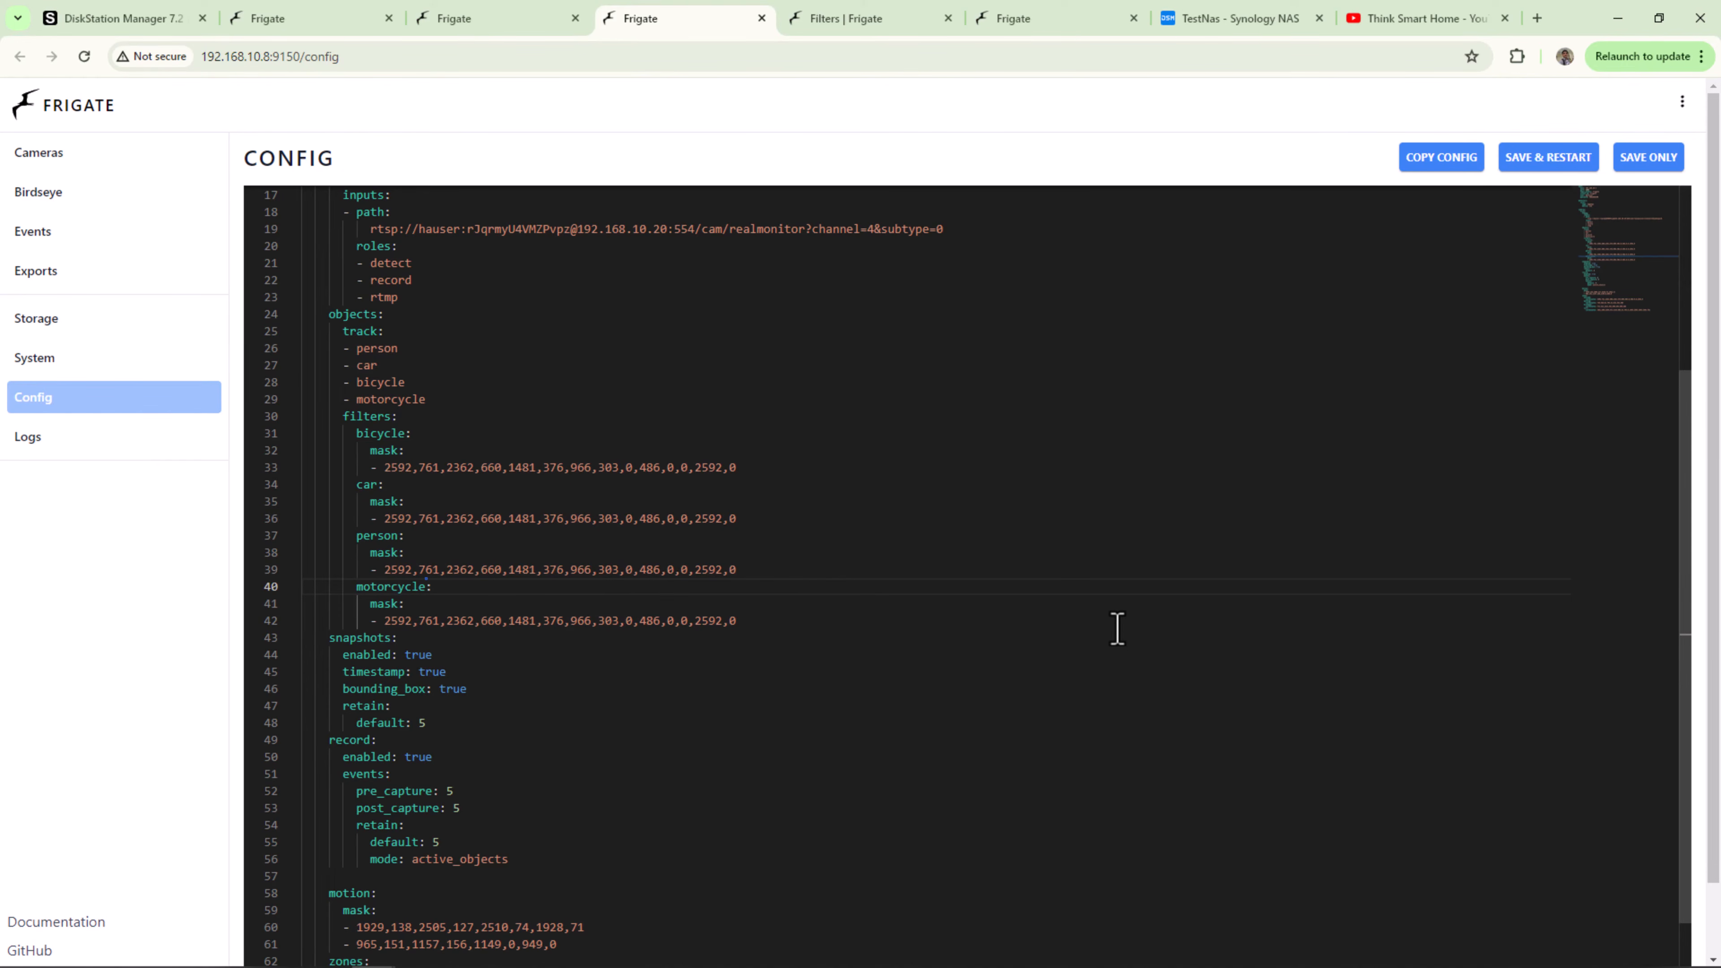
Step: Add the turf zone's coordinates, 1931,499,1459,372,1226,403,42,793,0,1944,2592,1944,2592,761, as a second mask entry under the car filter
scroll(790, 796, down, 2)
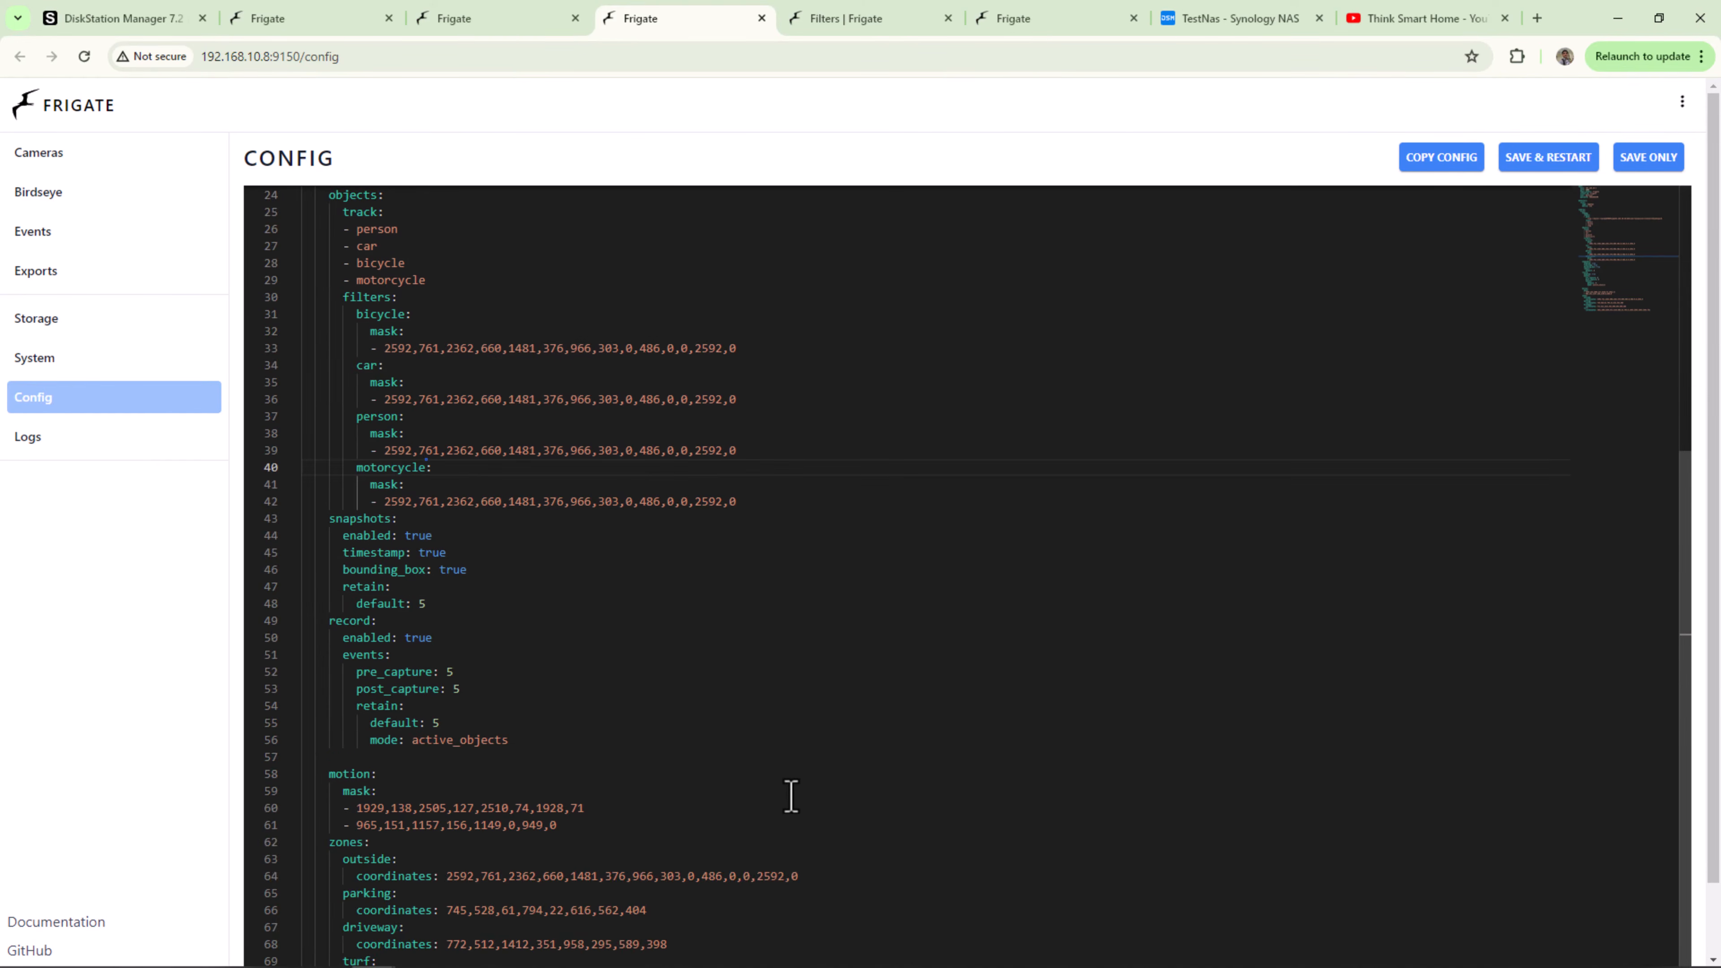
drag(1713, 707, 1712, 780)
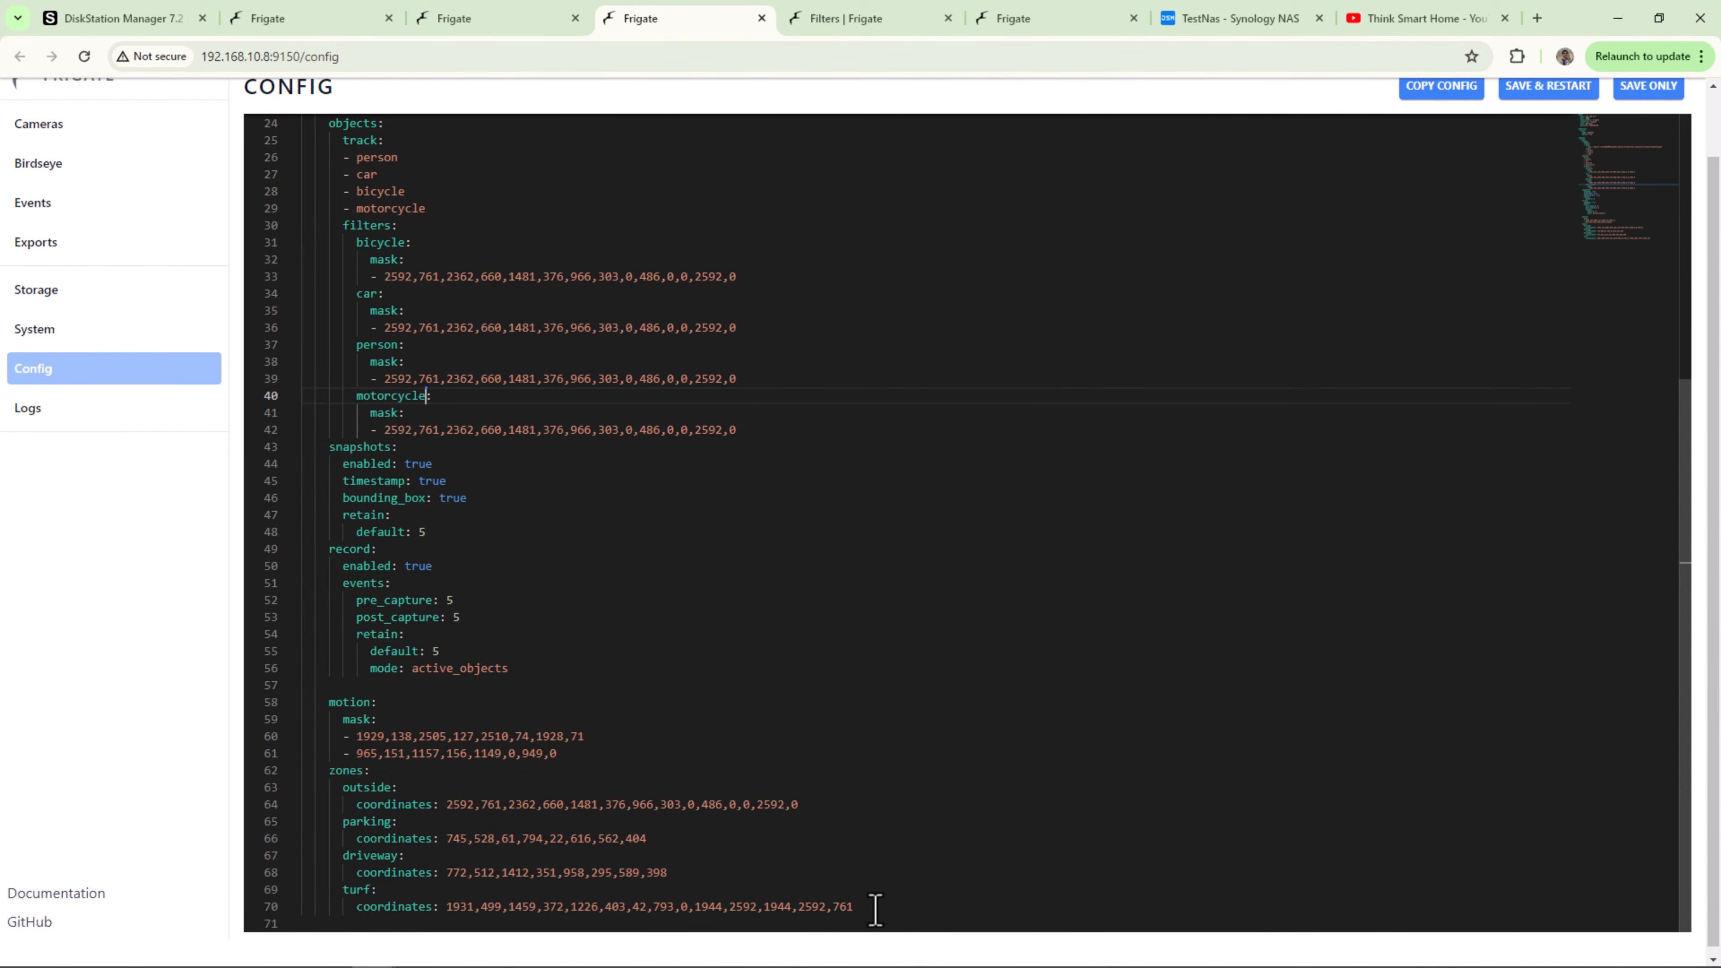
drag(863, 909, 446, 909)
key(ctrl+c)
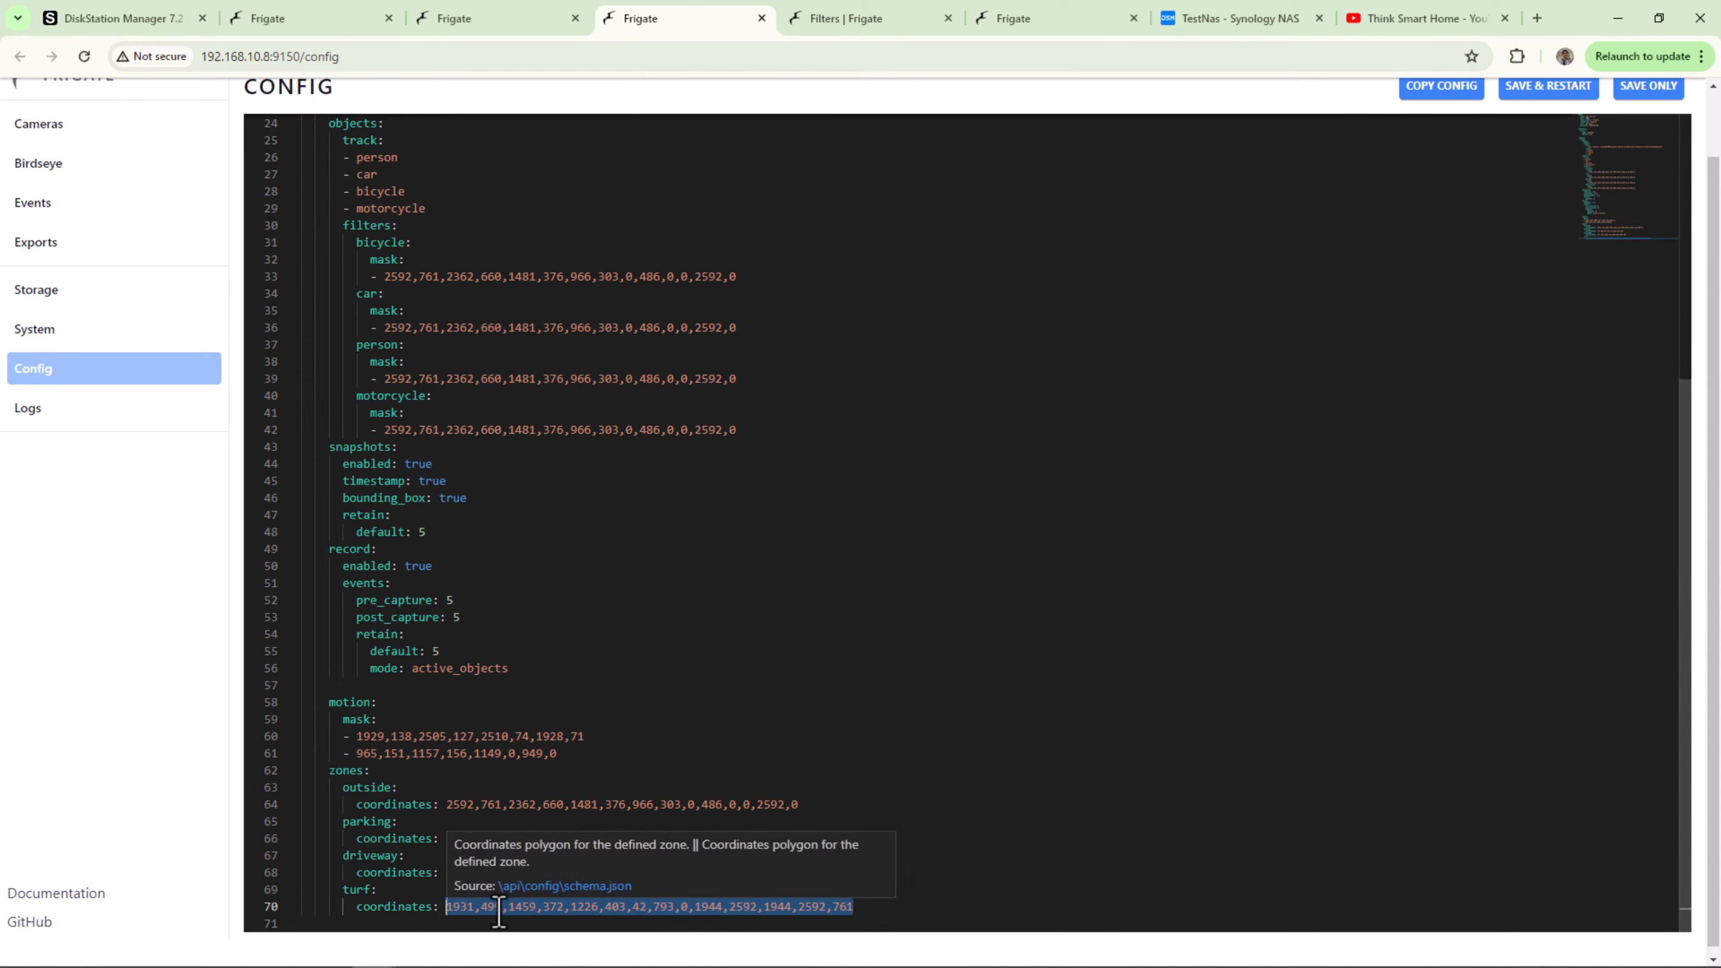
click(757, 335)
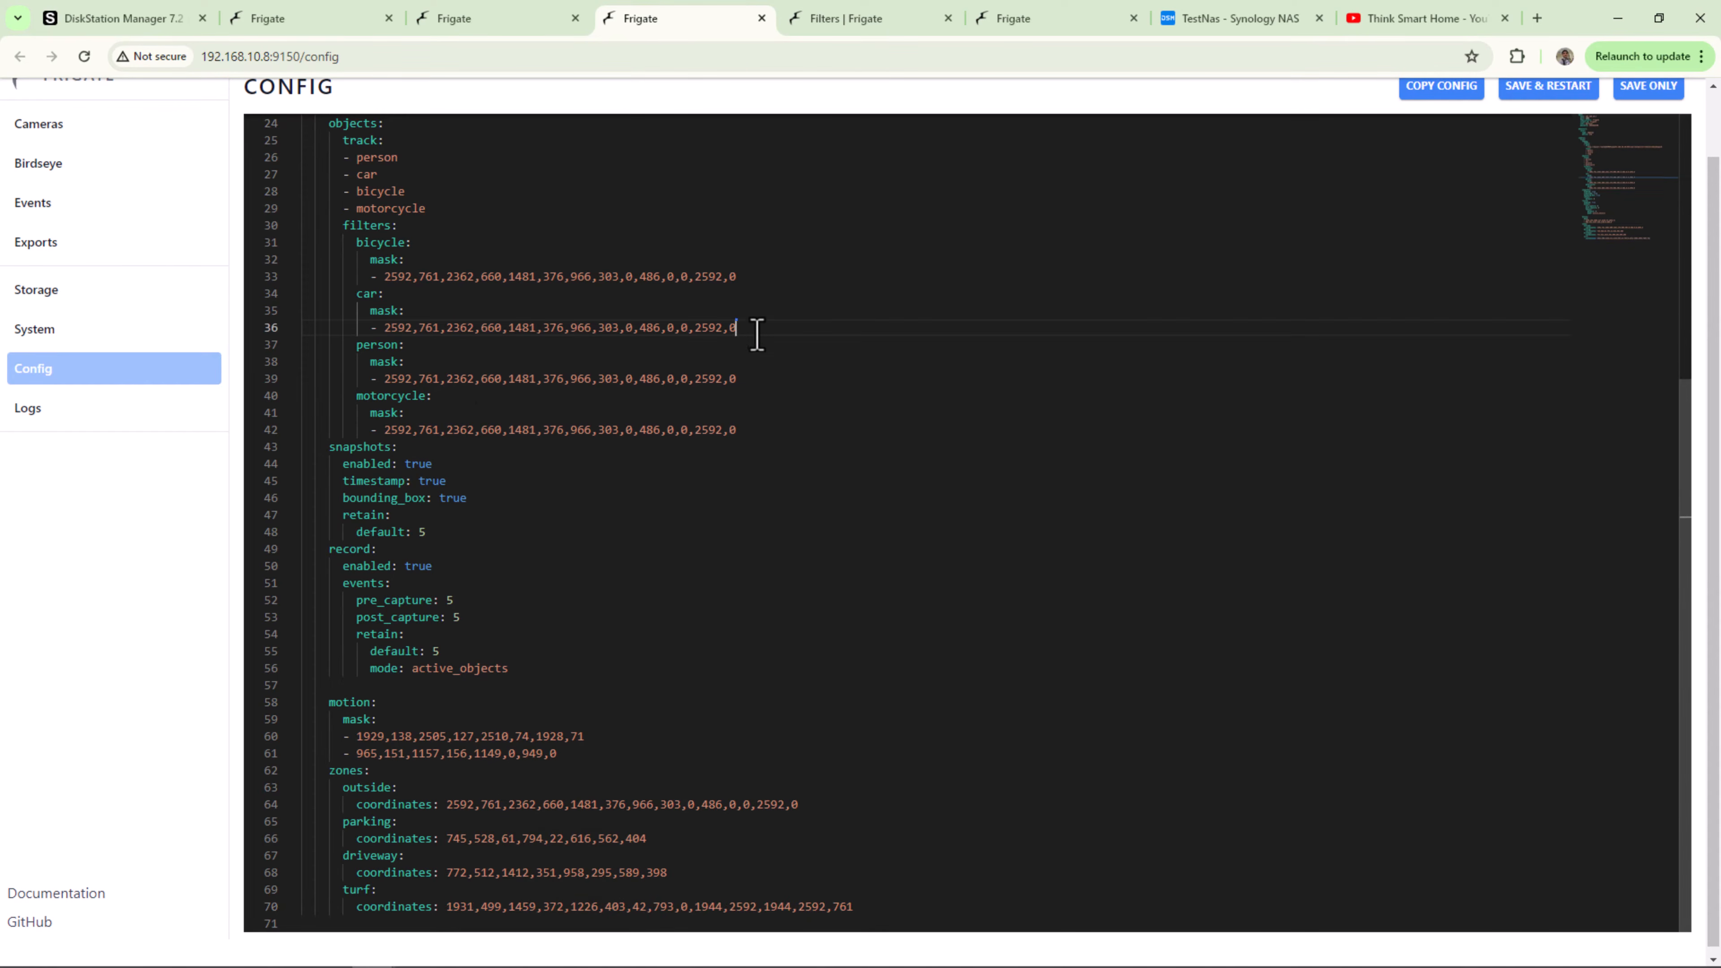
key(Return)
key(ctrl+v)
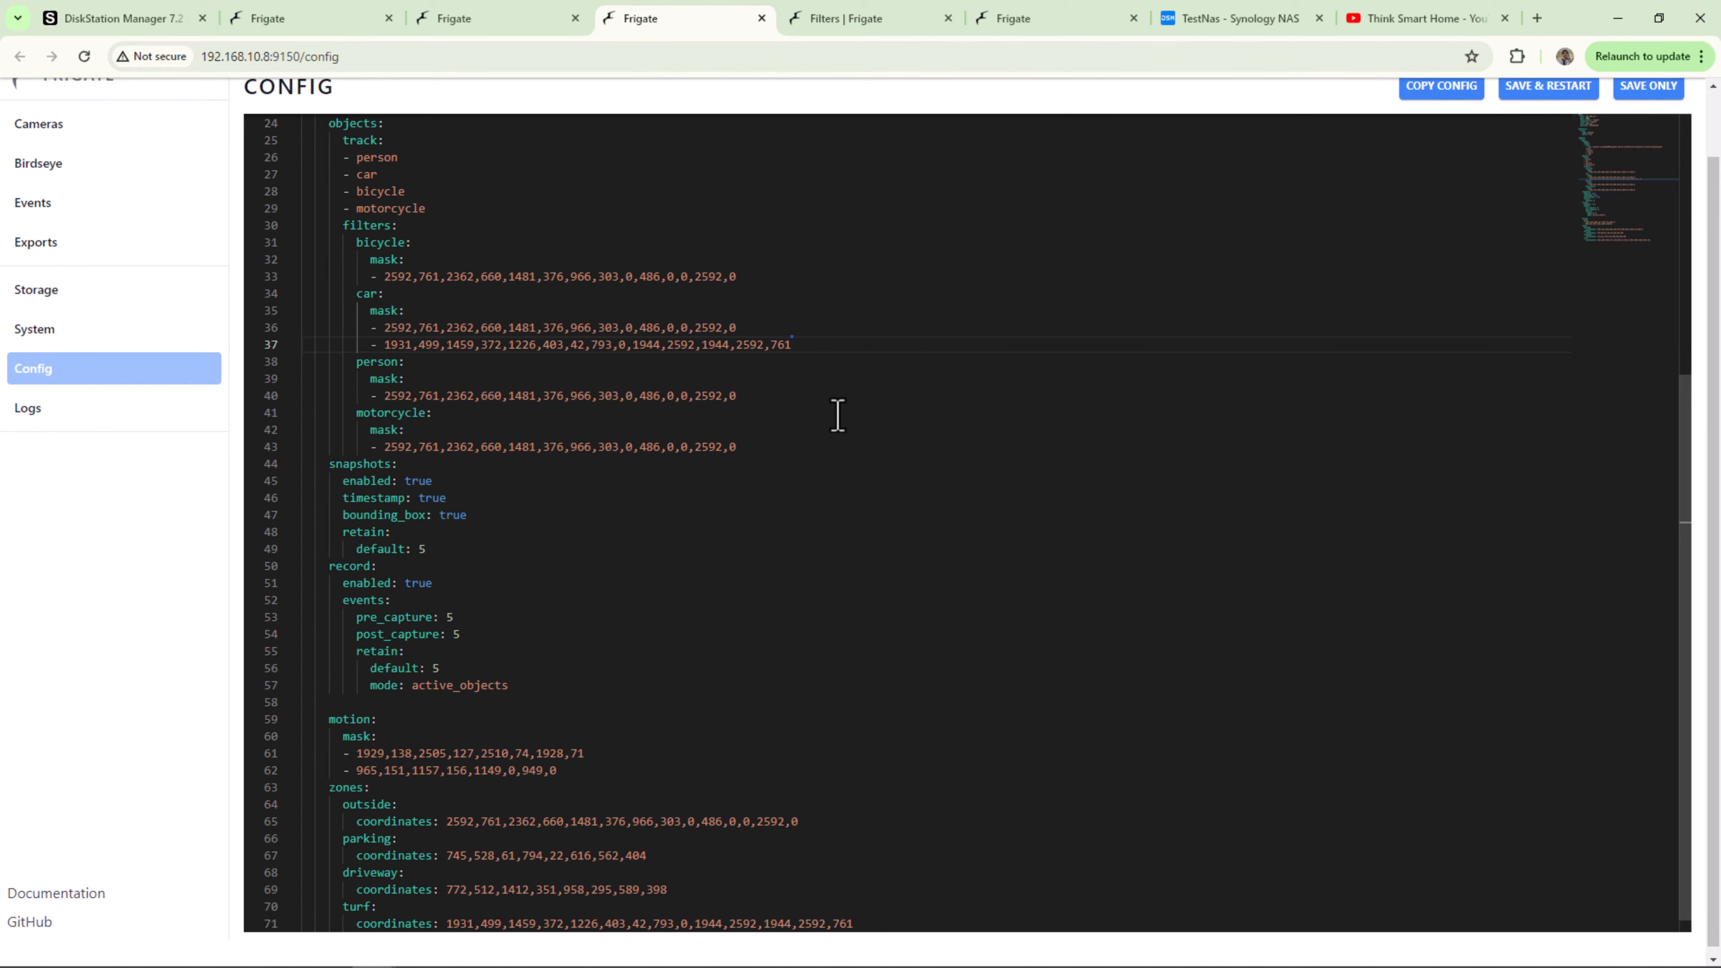
Step: Examine the bottom centre point of the white car's bounding box in the 12:07:23 PM event, and return to the configuration
click(1035, 20)
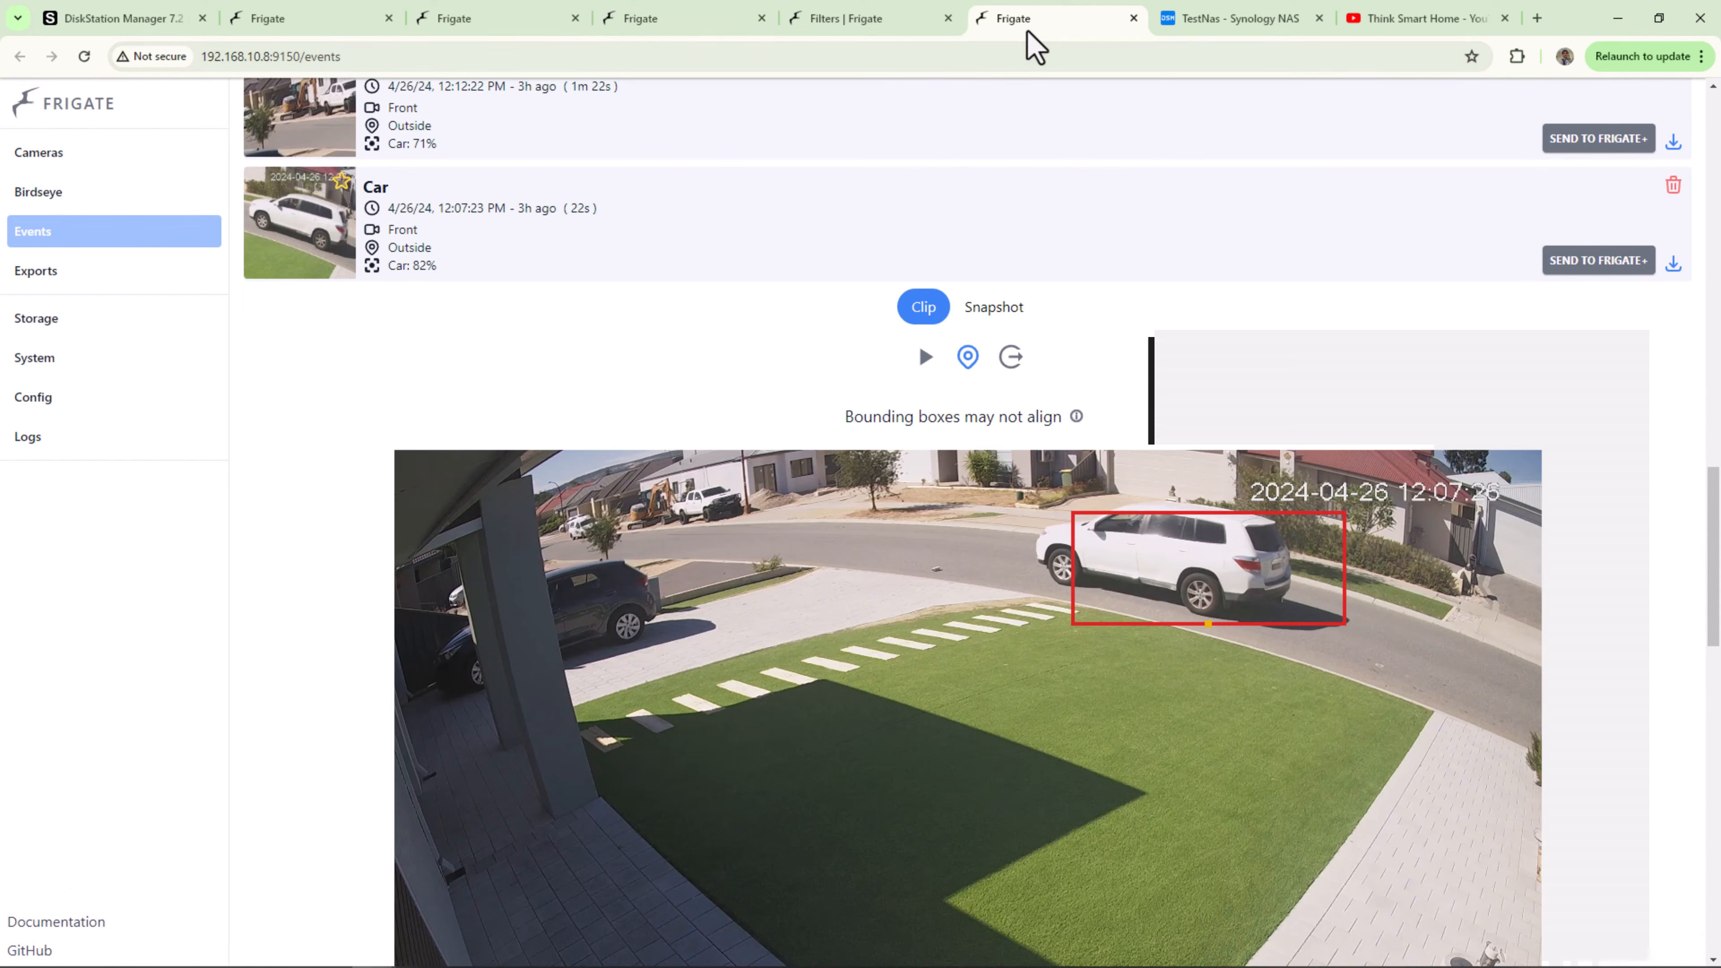
mouse_move(1211, 627)
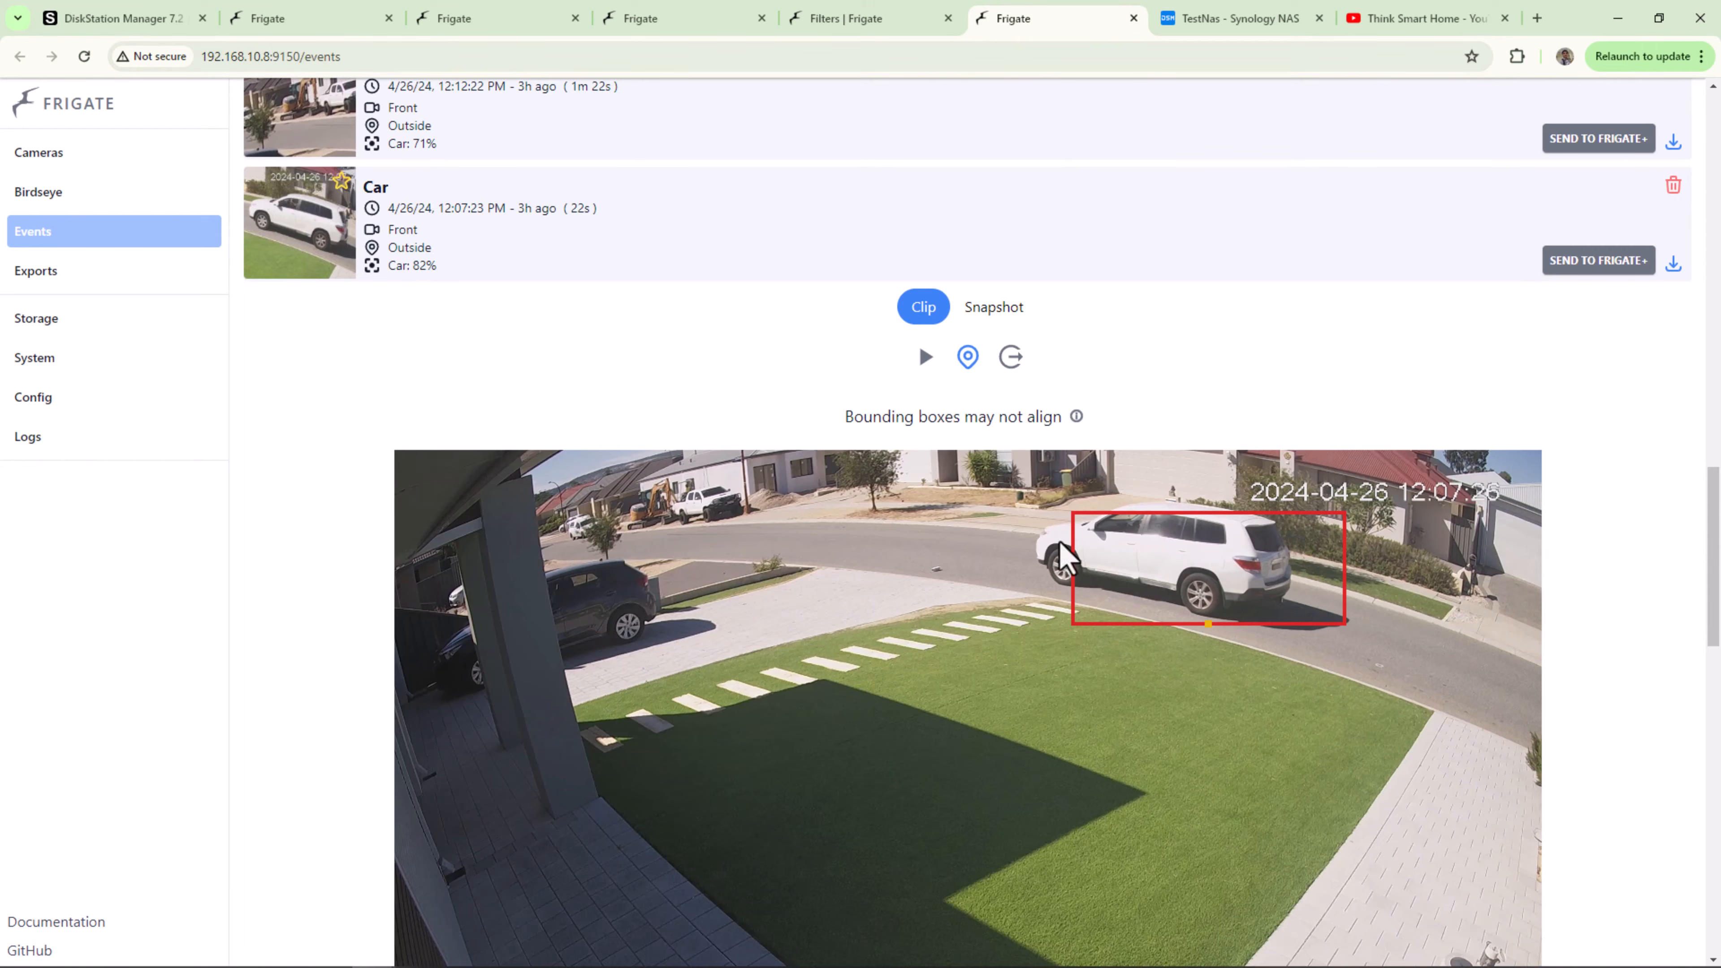
click(713, 25)
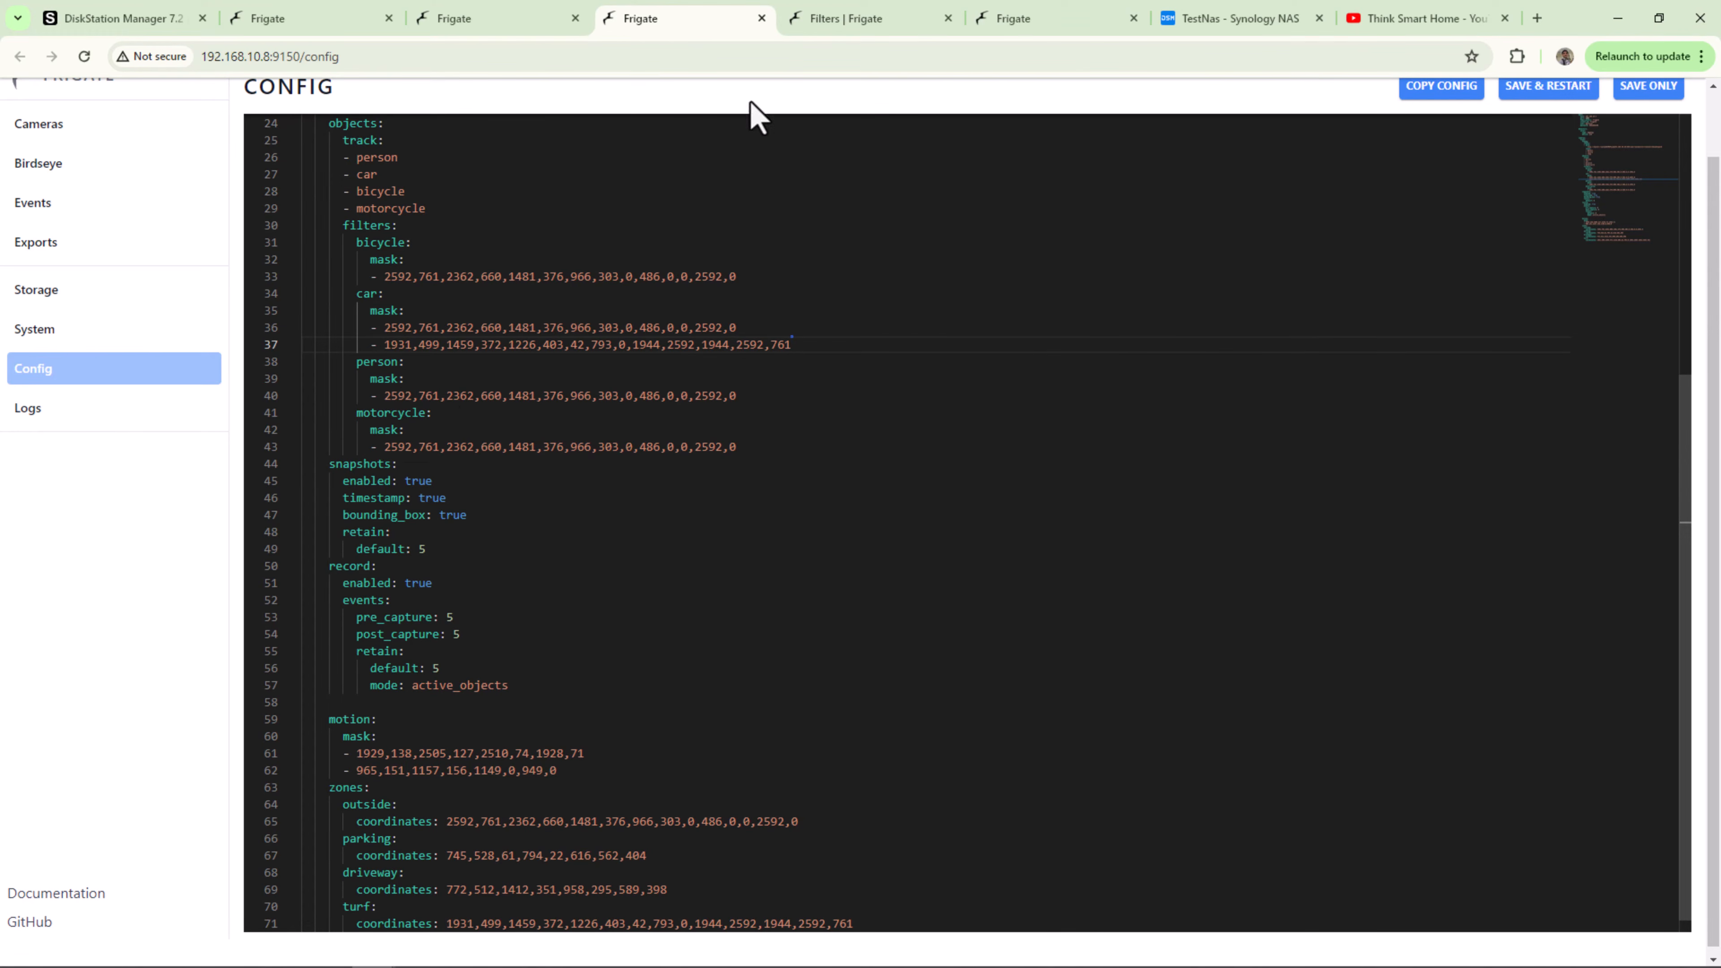
Step: Read the object filters documentation on scores, object area, proportions, zones and object masks
click(843, 34)
scroll(730, 485, down, 5)
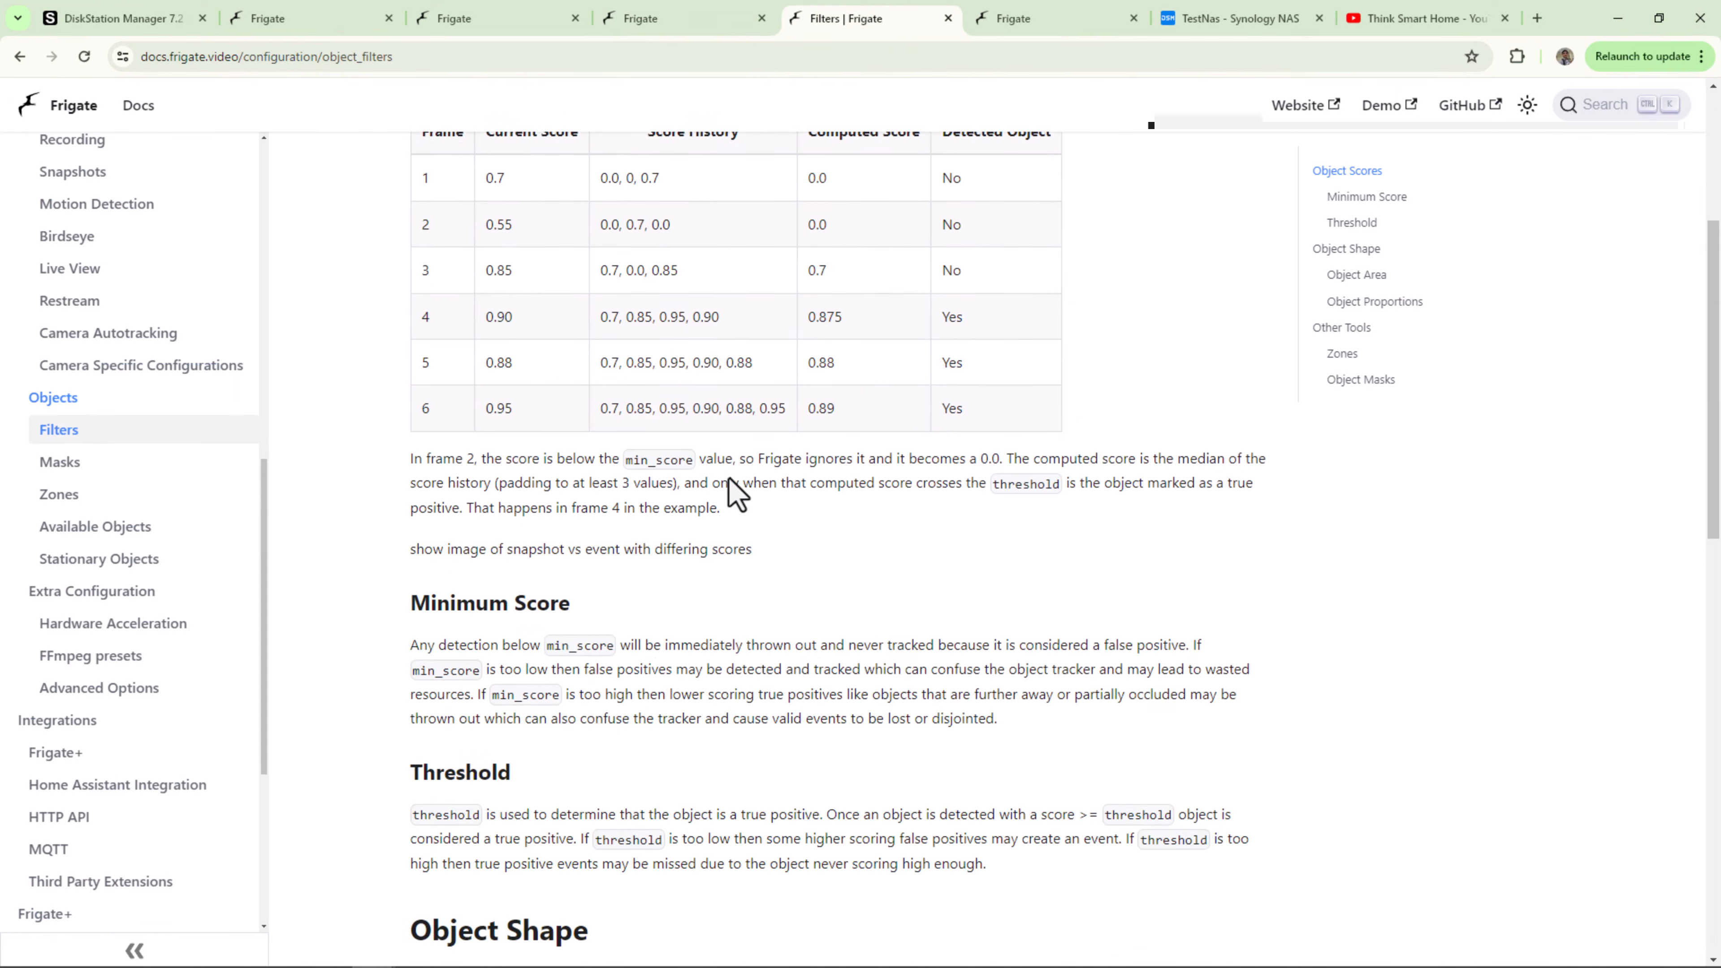
scroll(729, 477, down, 7)
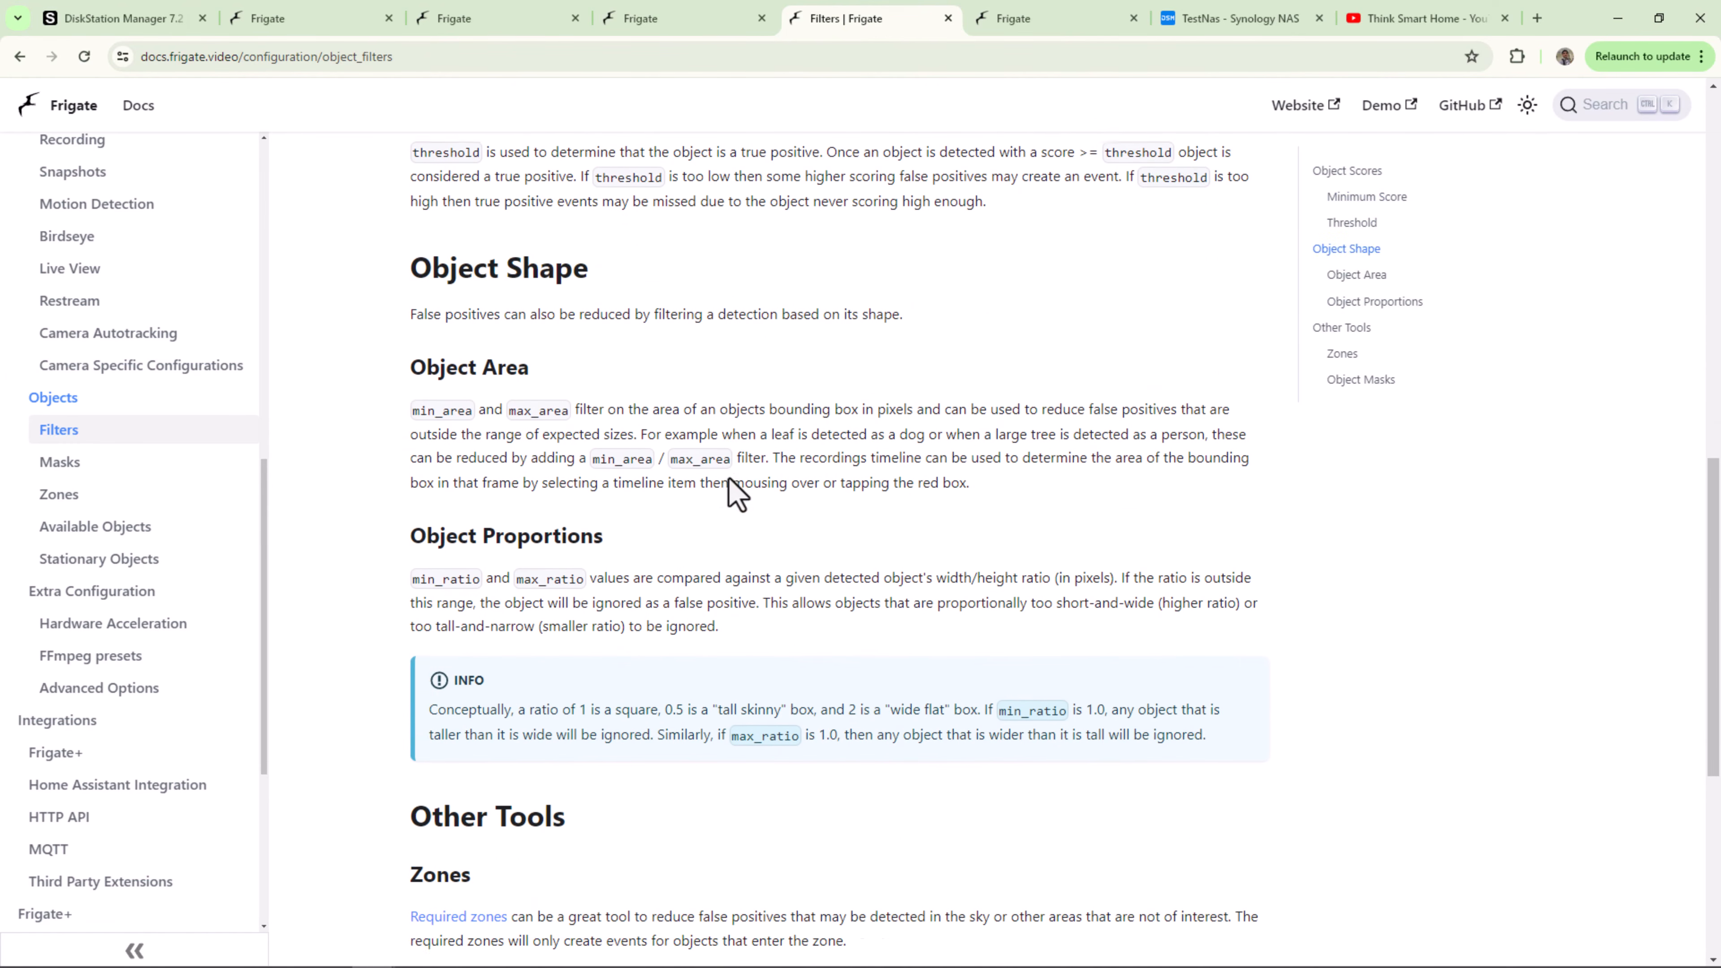
scroll(730, 477, down, 3)
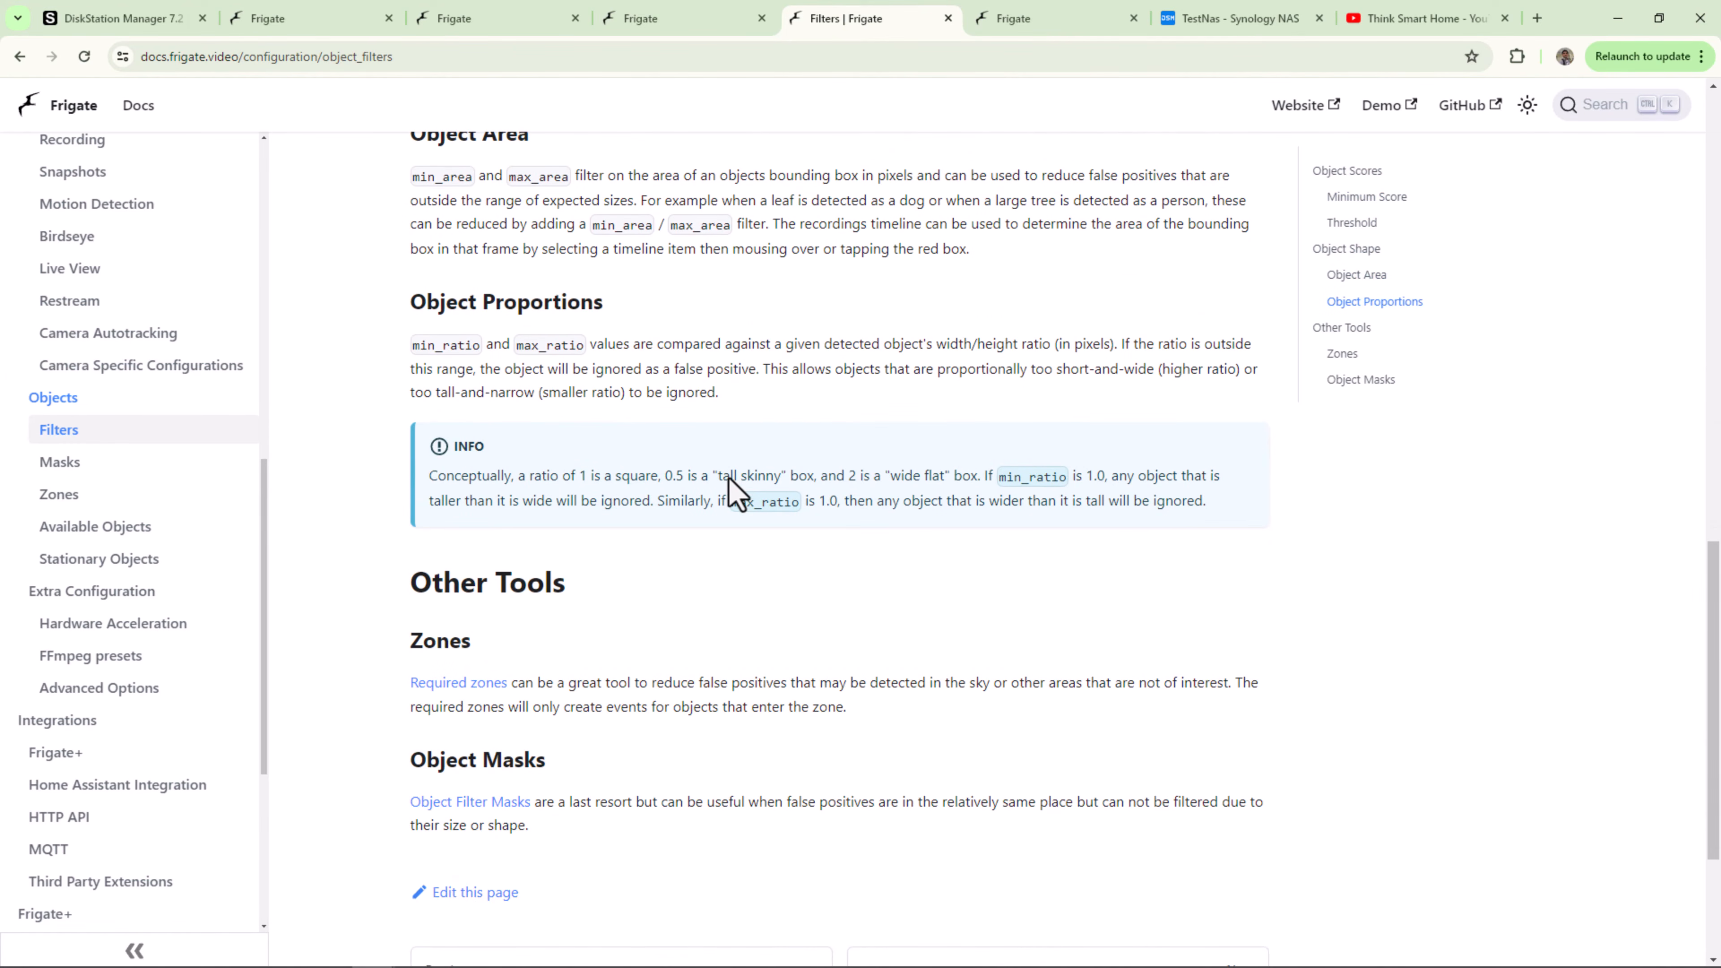
scroll(729, 483, up, 7)
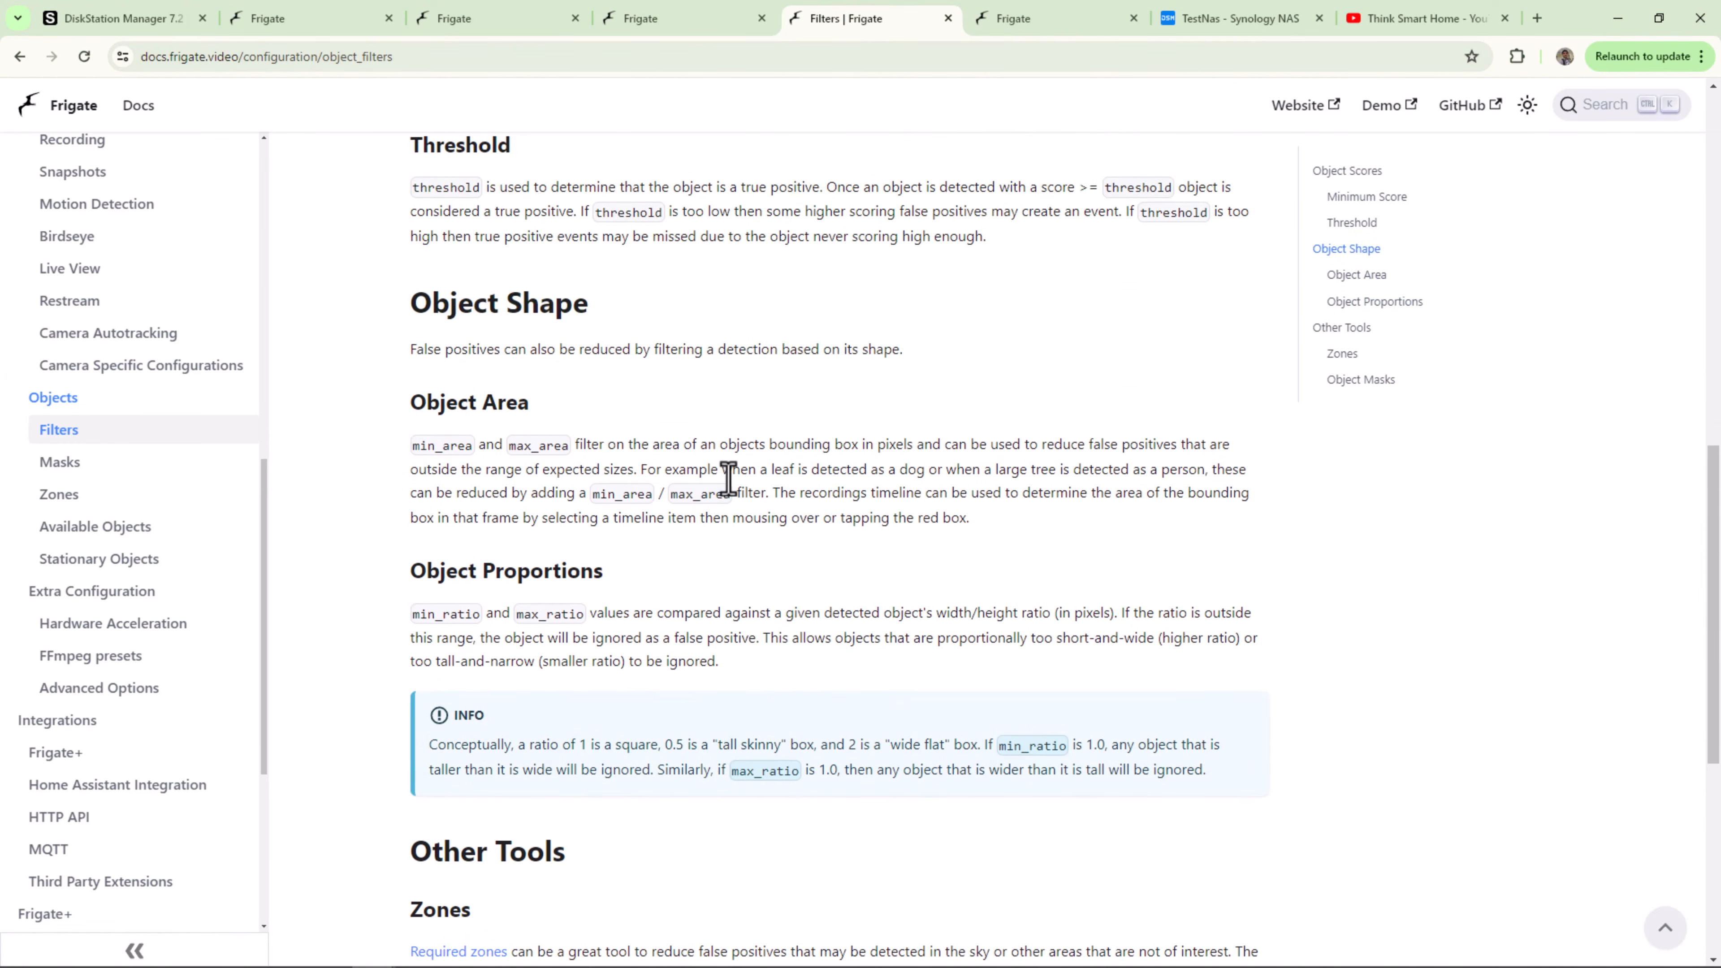
Step: Return to the configuration with the new object masks, save it and restart Frigate
click(466, 24)
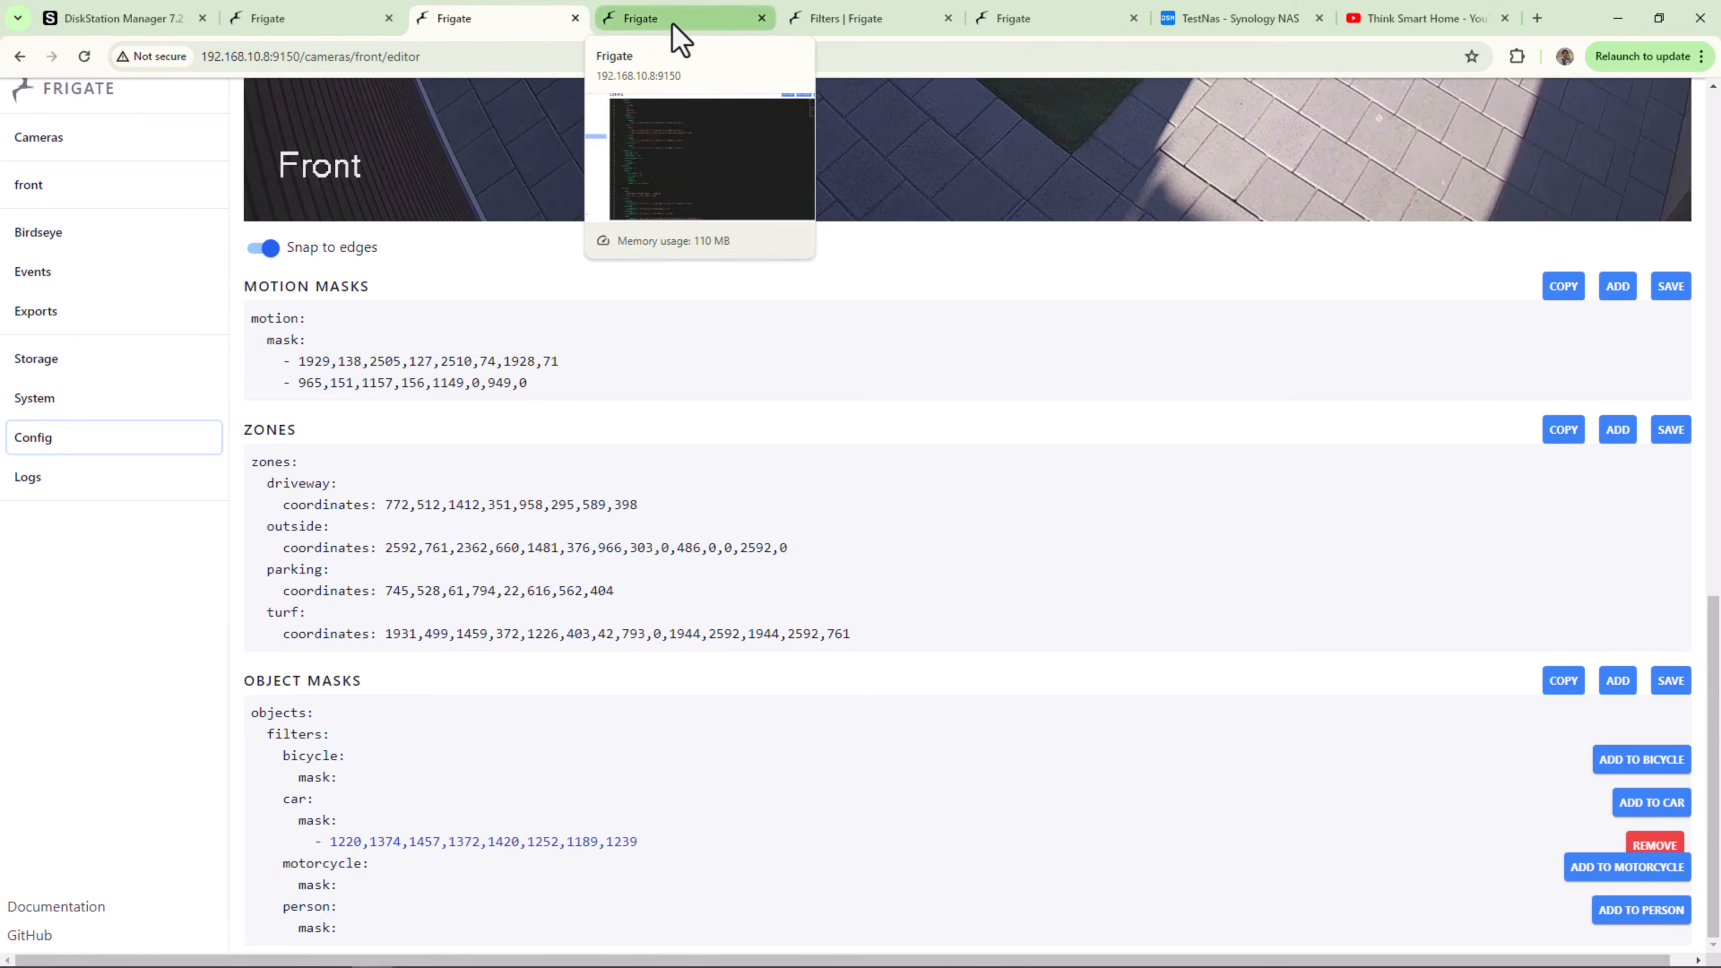
click(677, 24)
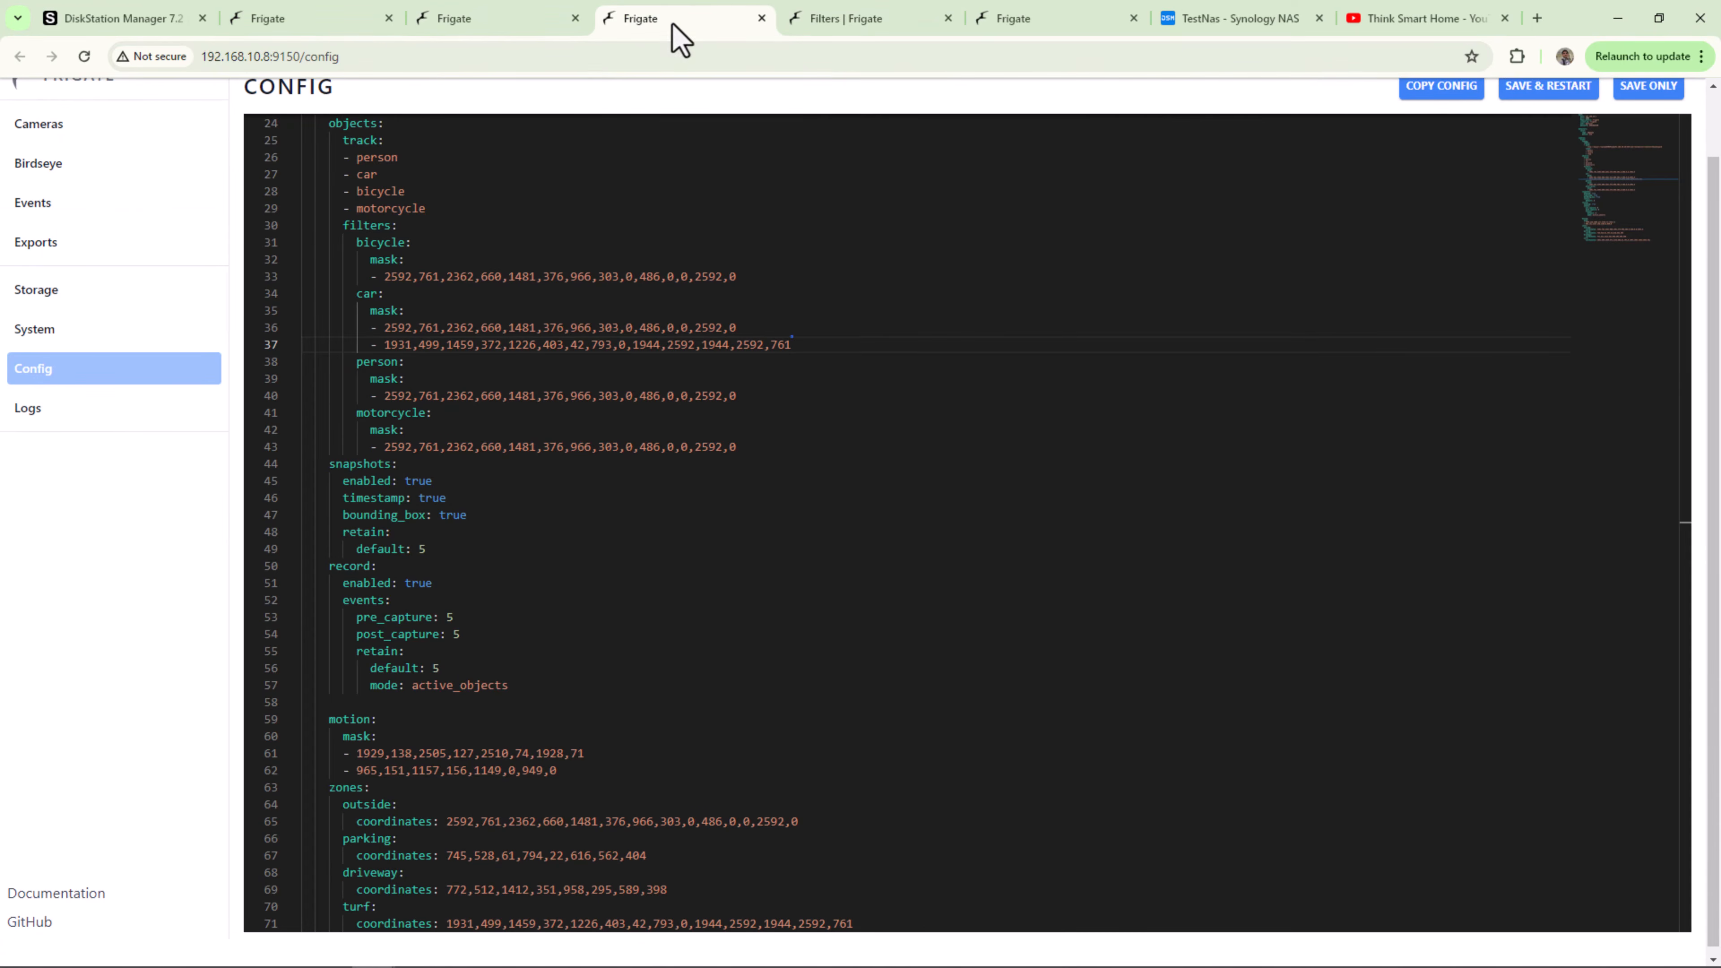
click(1552, 88)
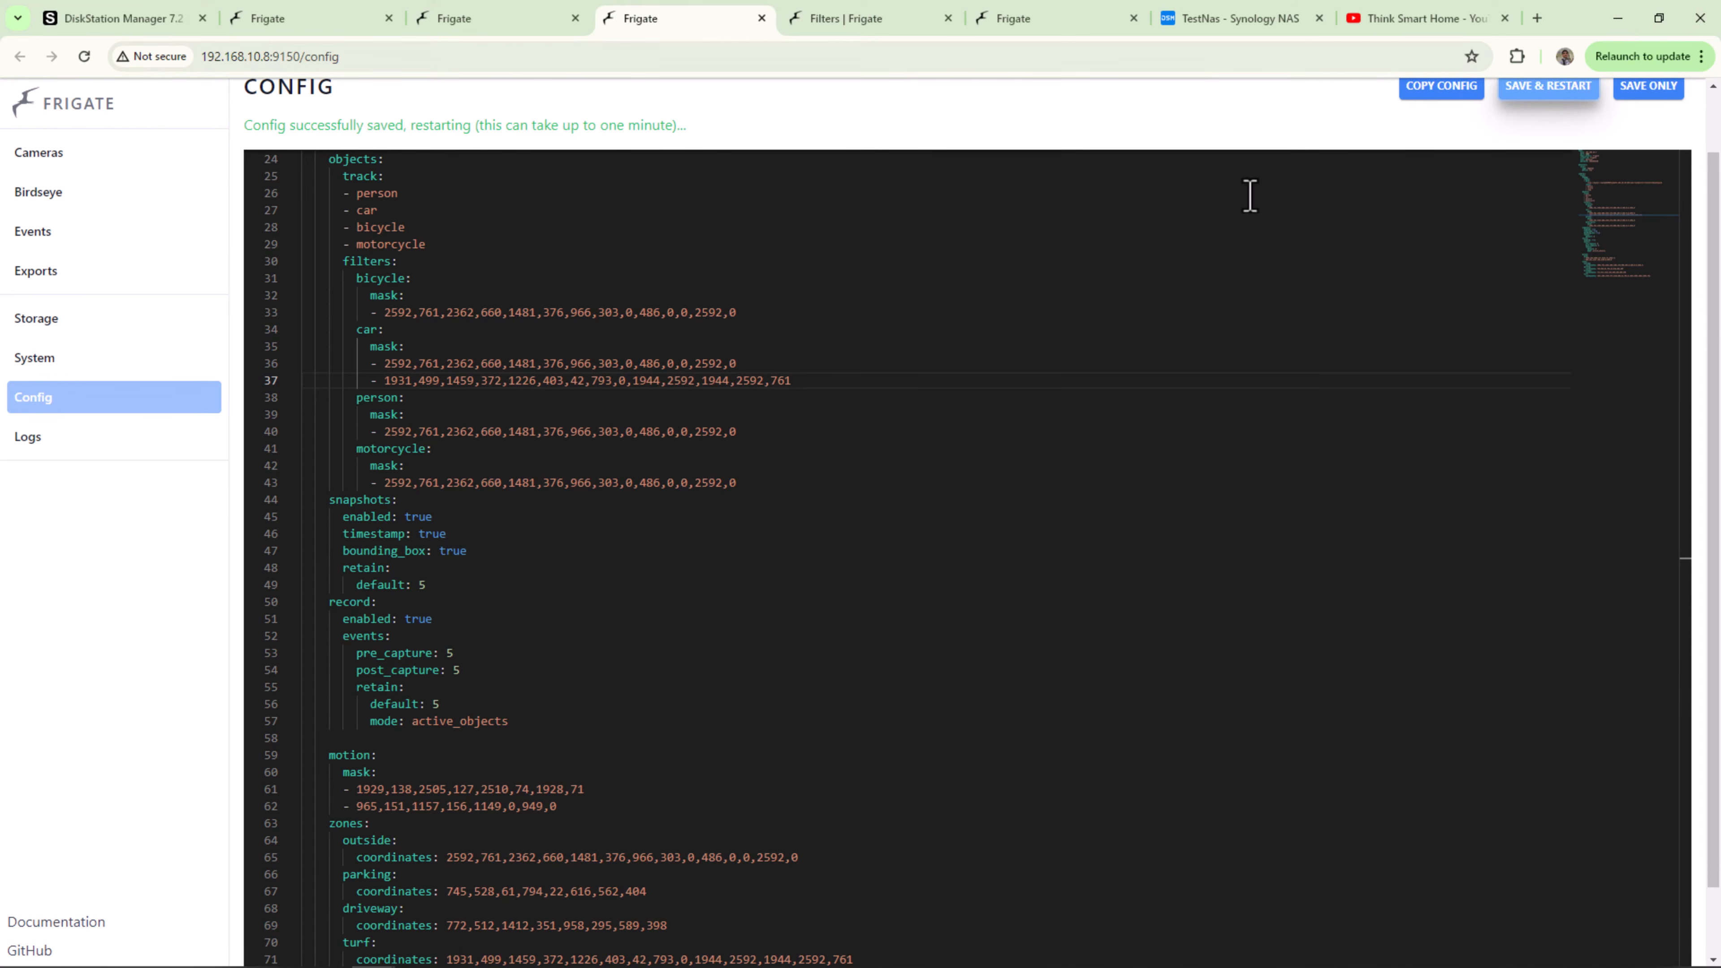
Step: Open the front camera's Mask & Zone creator from its debug options and review the listed zones and object masks
click(493, 26)
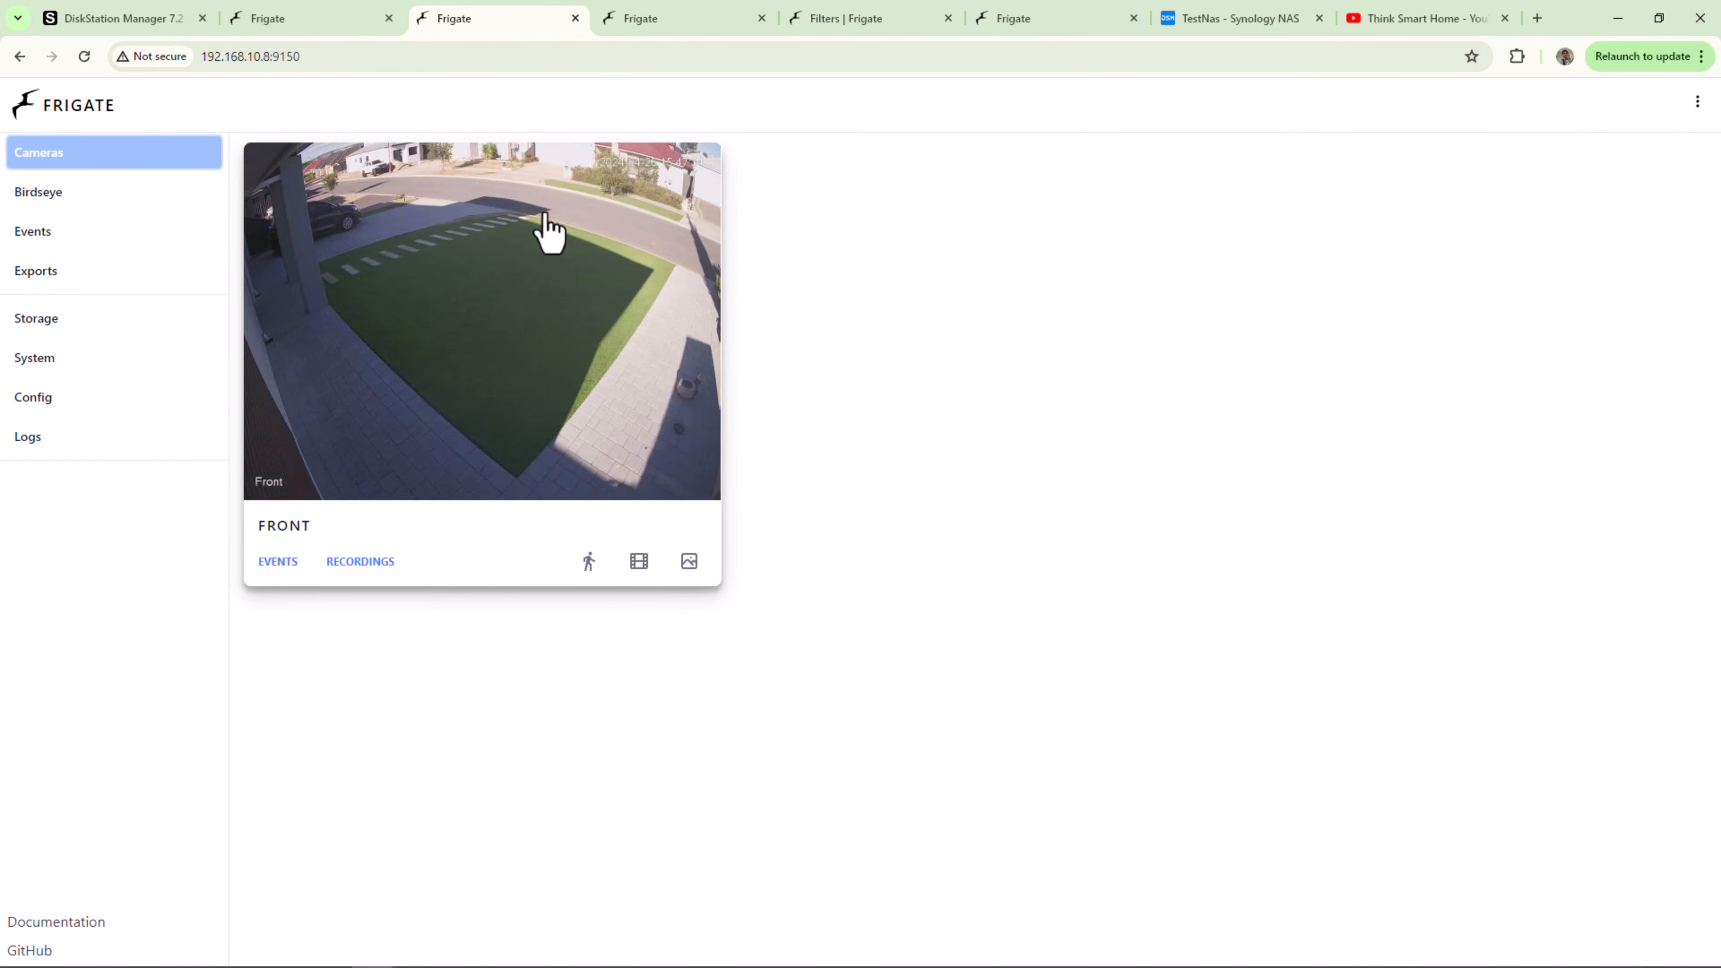
click(522, 261)
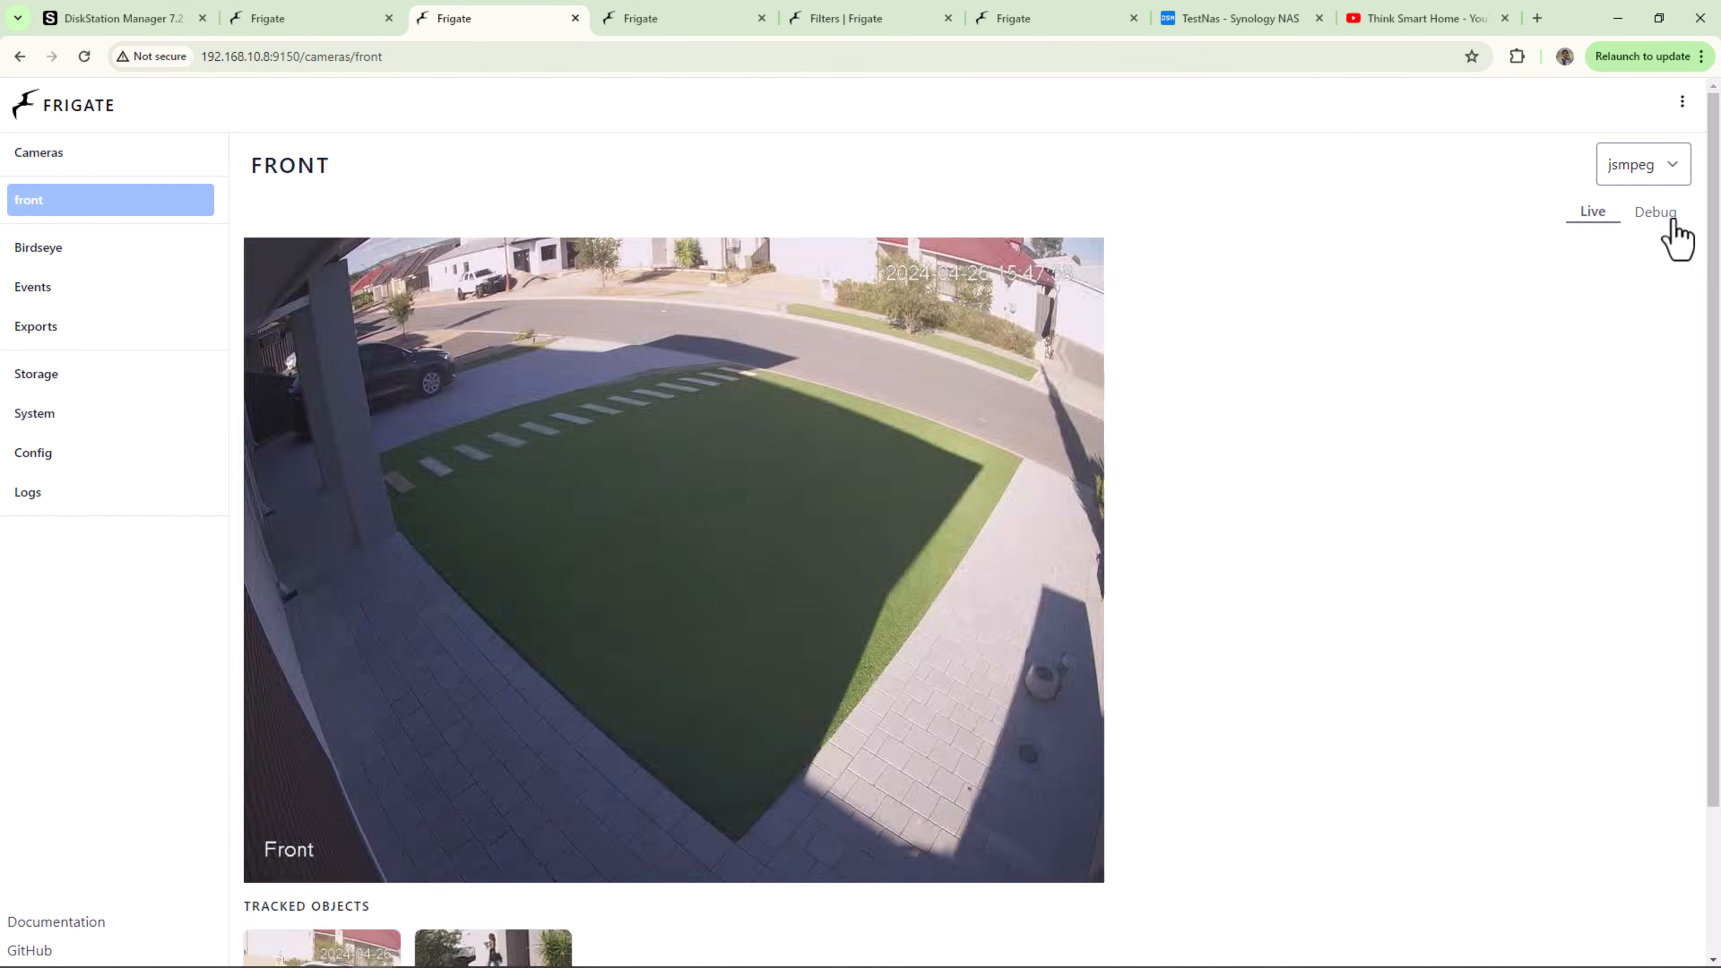
click(1672, 214)
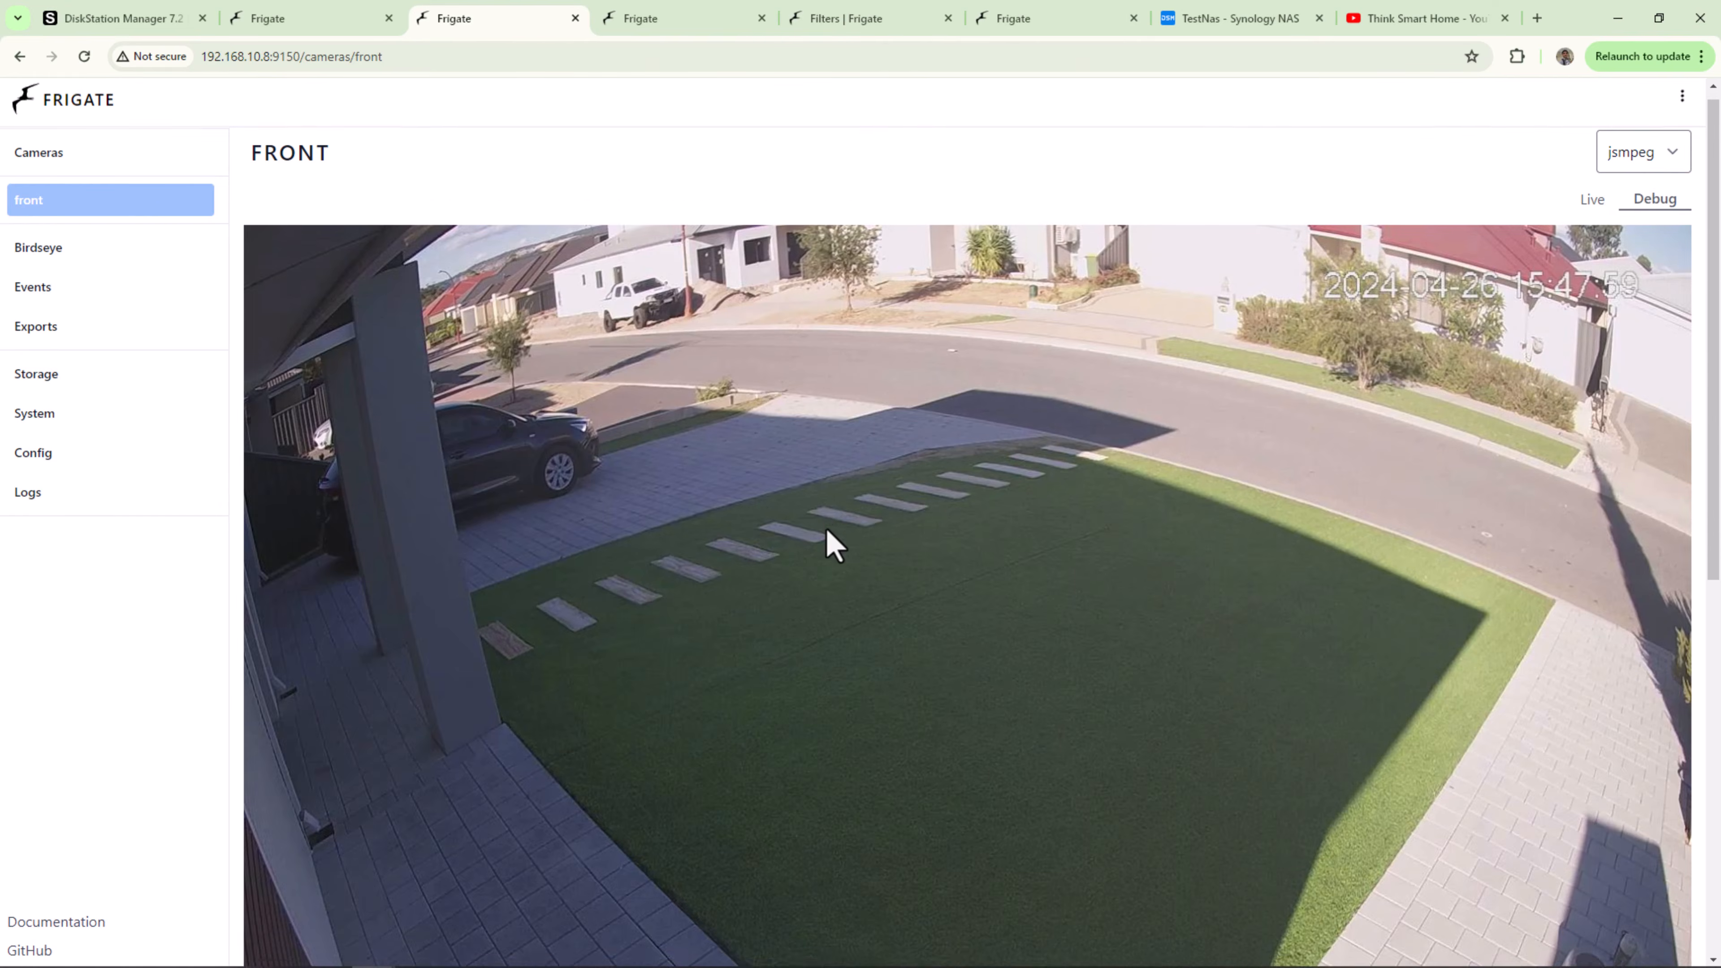
scroll(826, 542, down, 5)
click(329, 683)
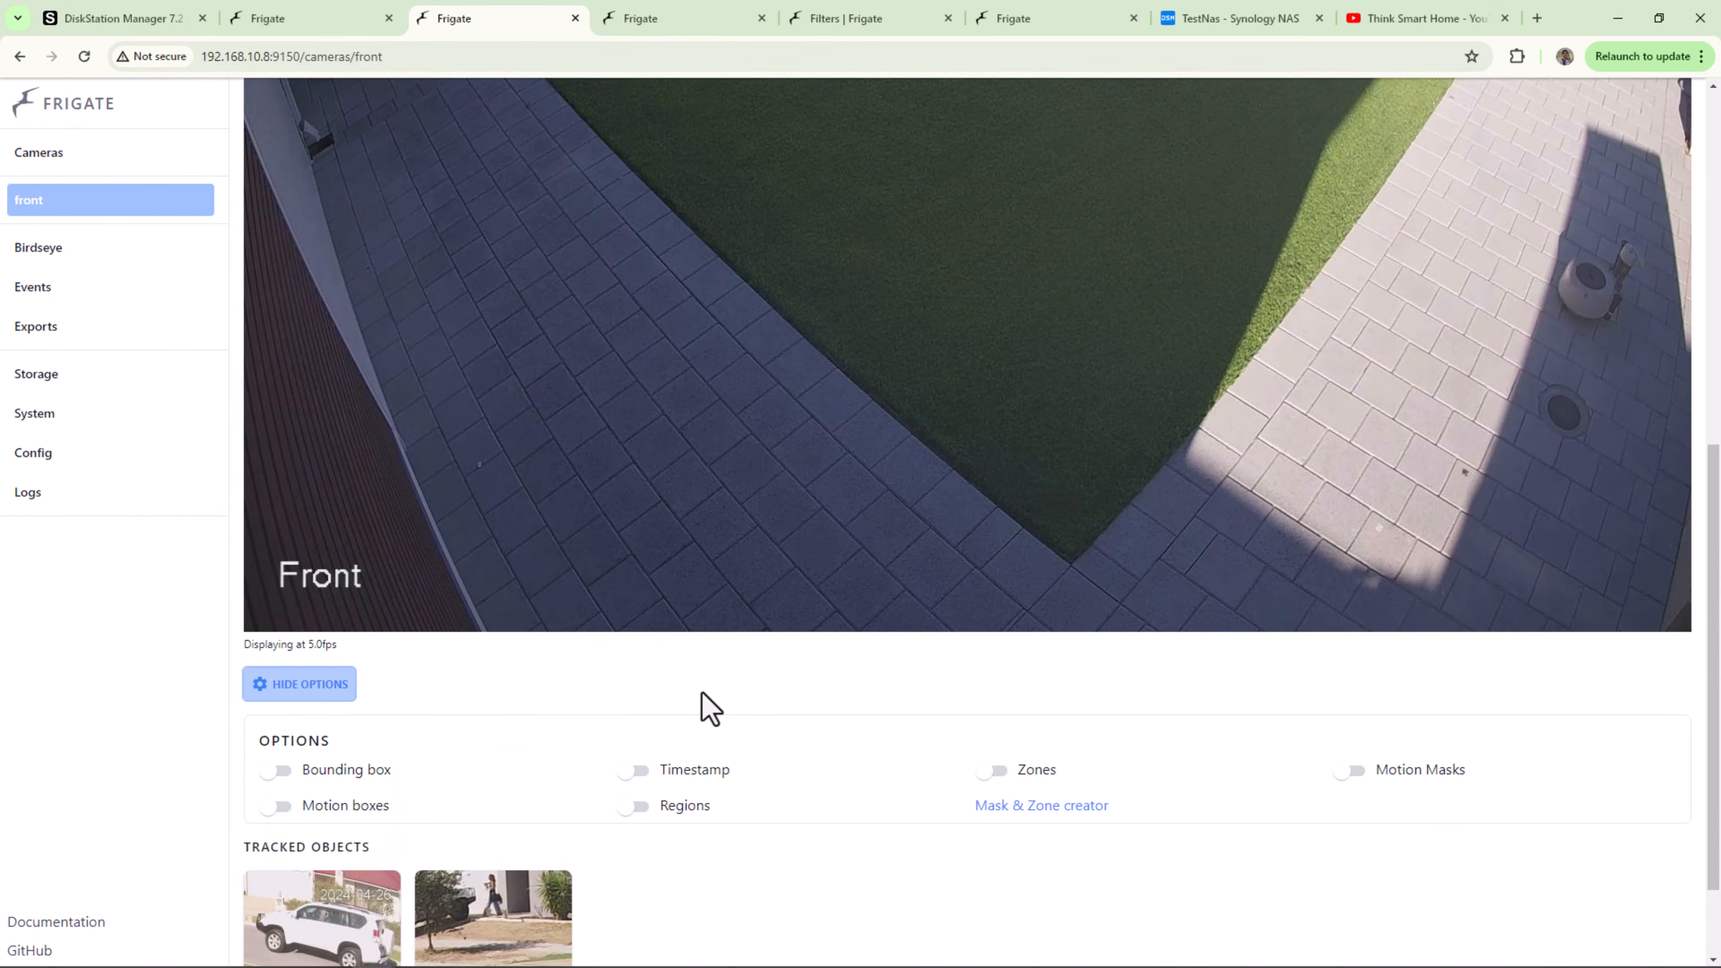
scroll(813, 702, down, 2)
click(1030, 688)
scroll(818, 661, down, 10)
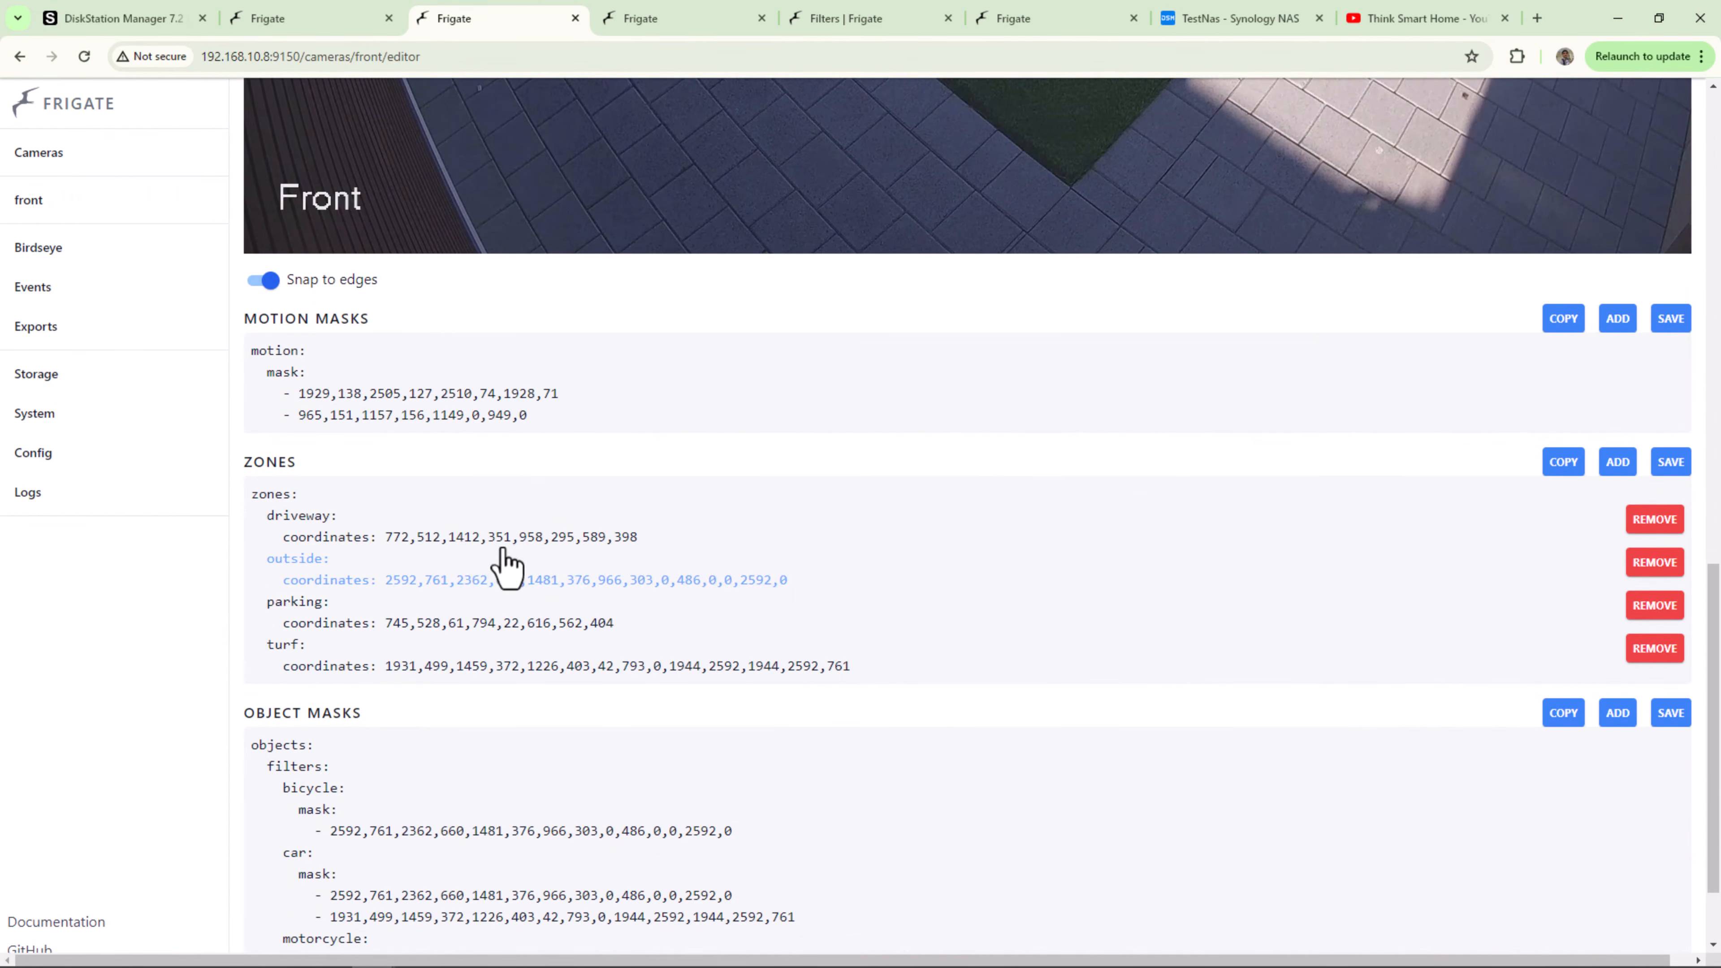
scroll(678, 712, up, 6)
scroll(610, 766, down, 4)
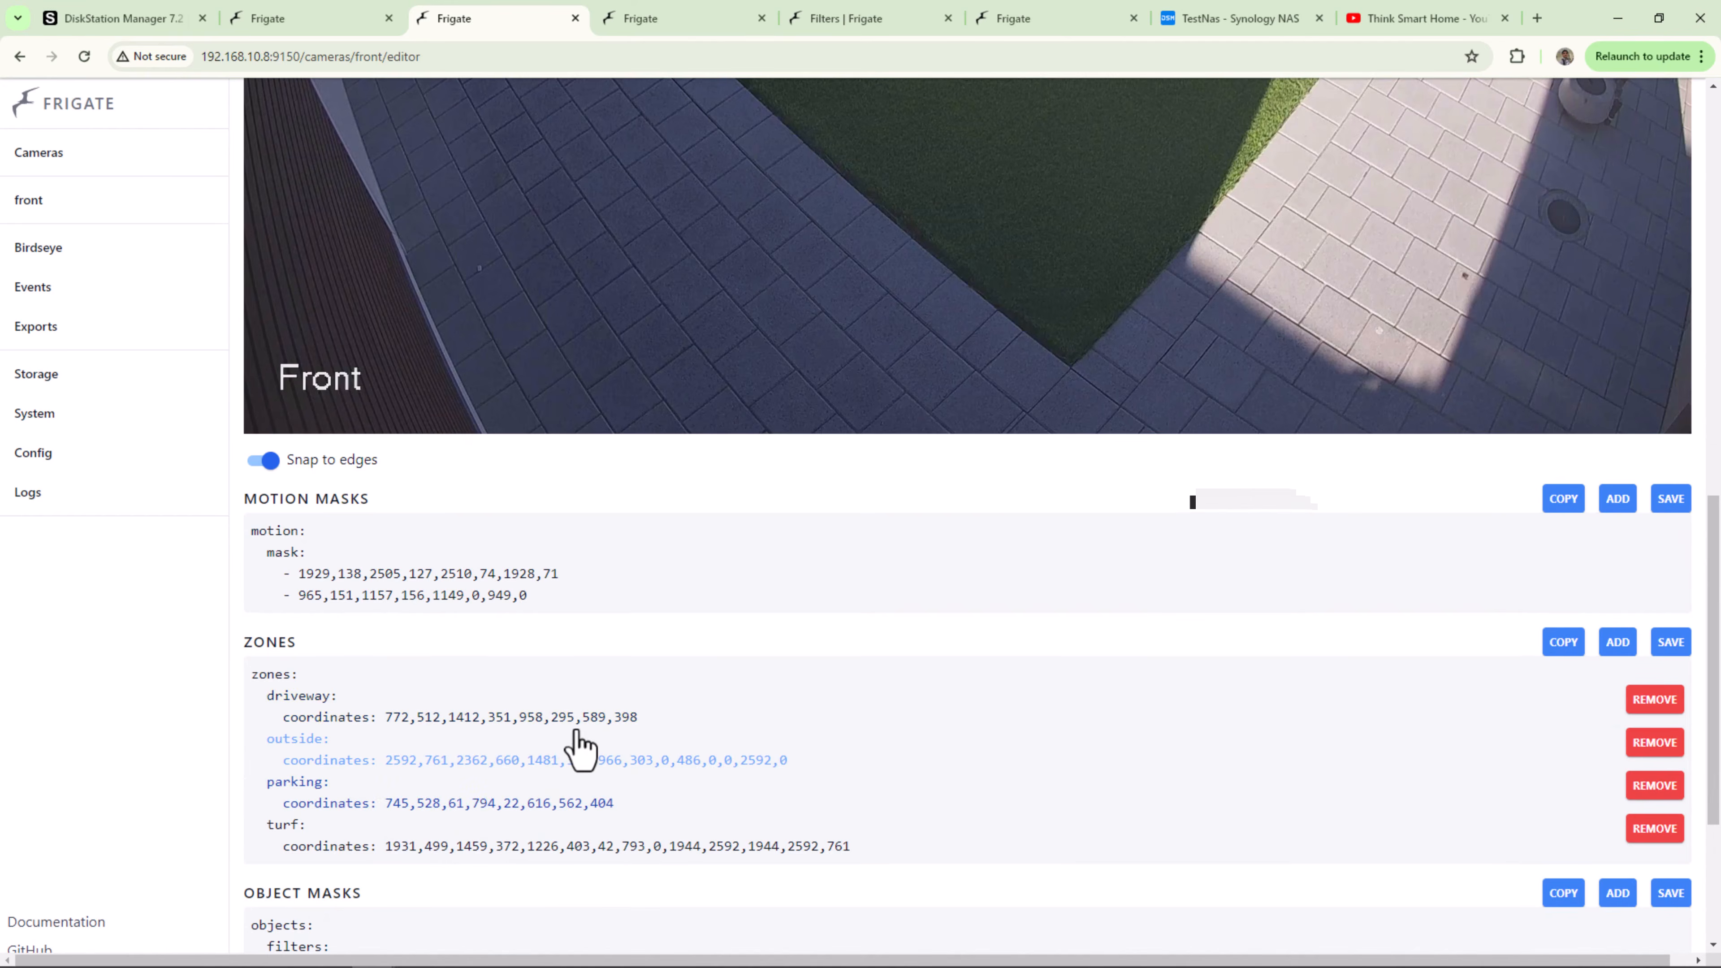
scroll(584, 742, up, 8)
Step: Go back to the front camera's debug view from the camera overview and show its display options
click(61, 163)
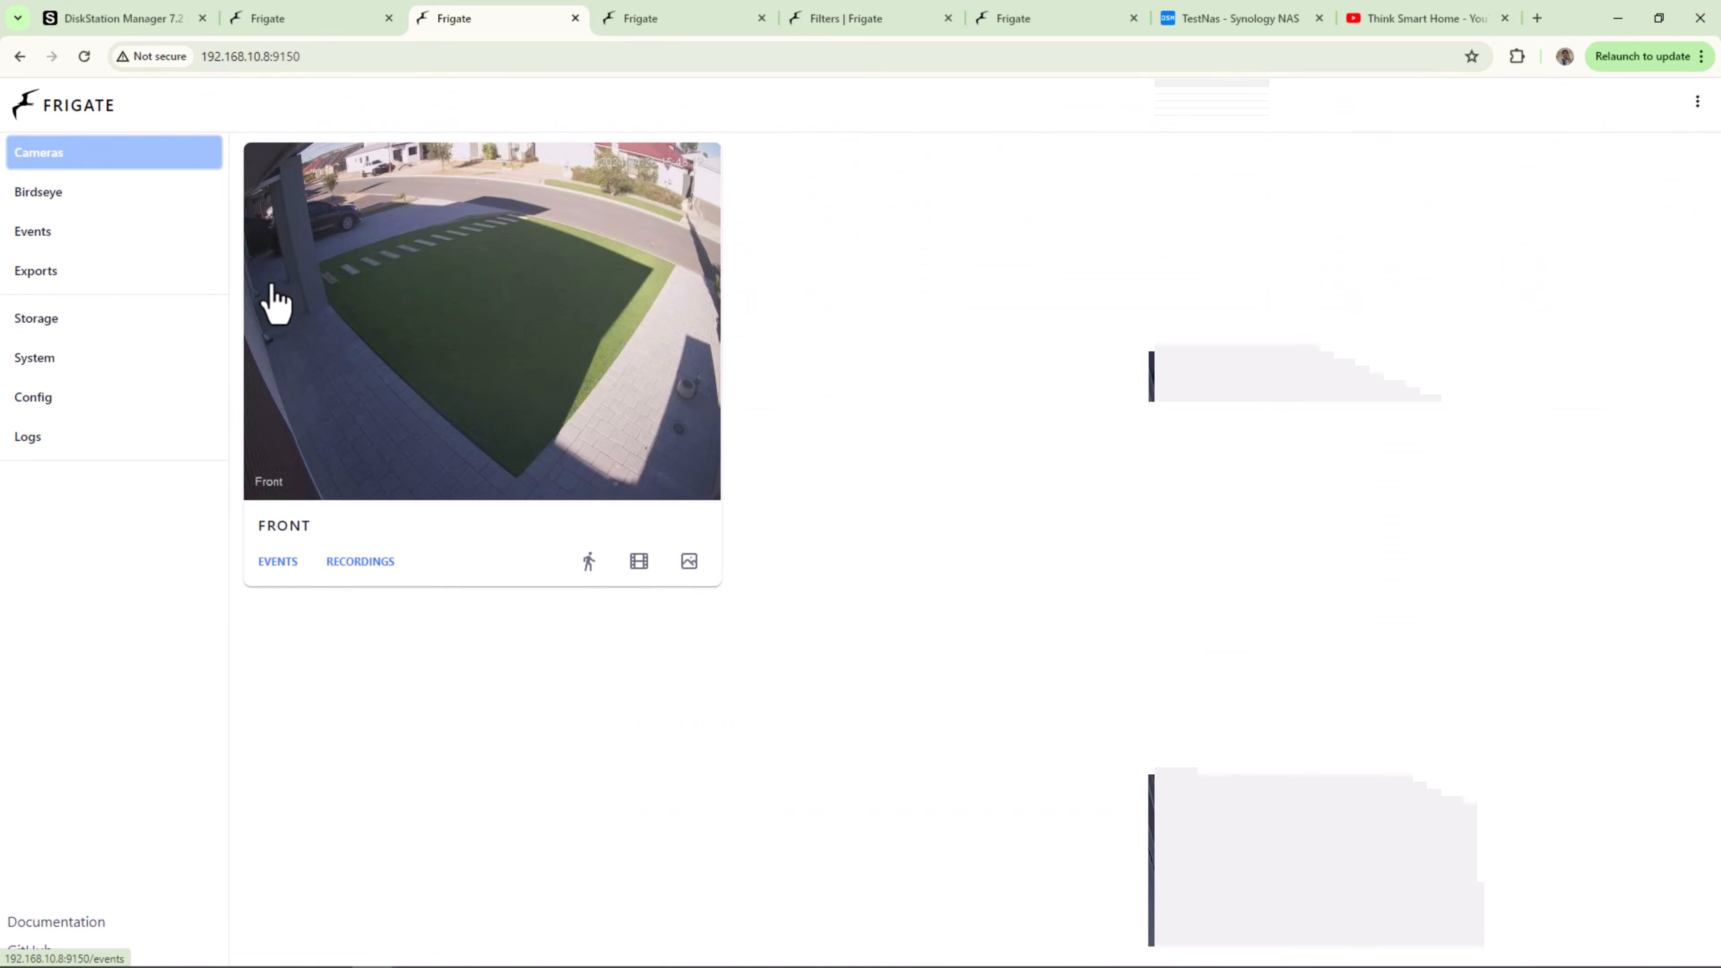
click(264, 288)
click(1662, 215)
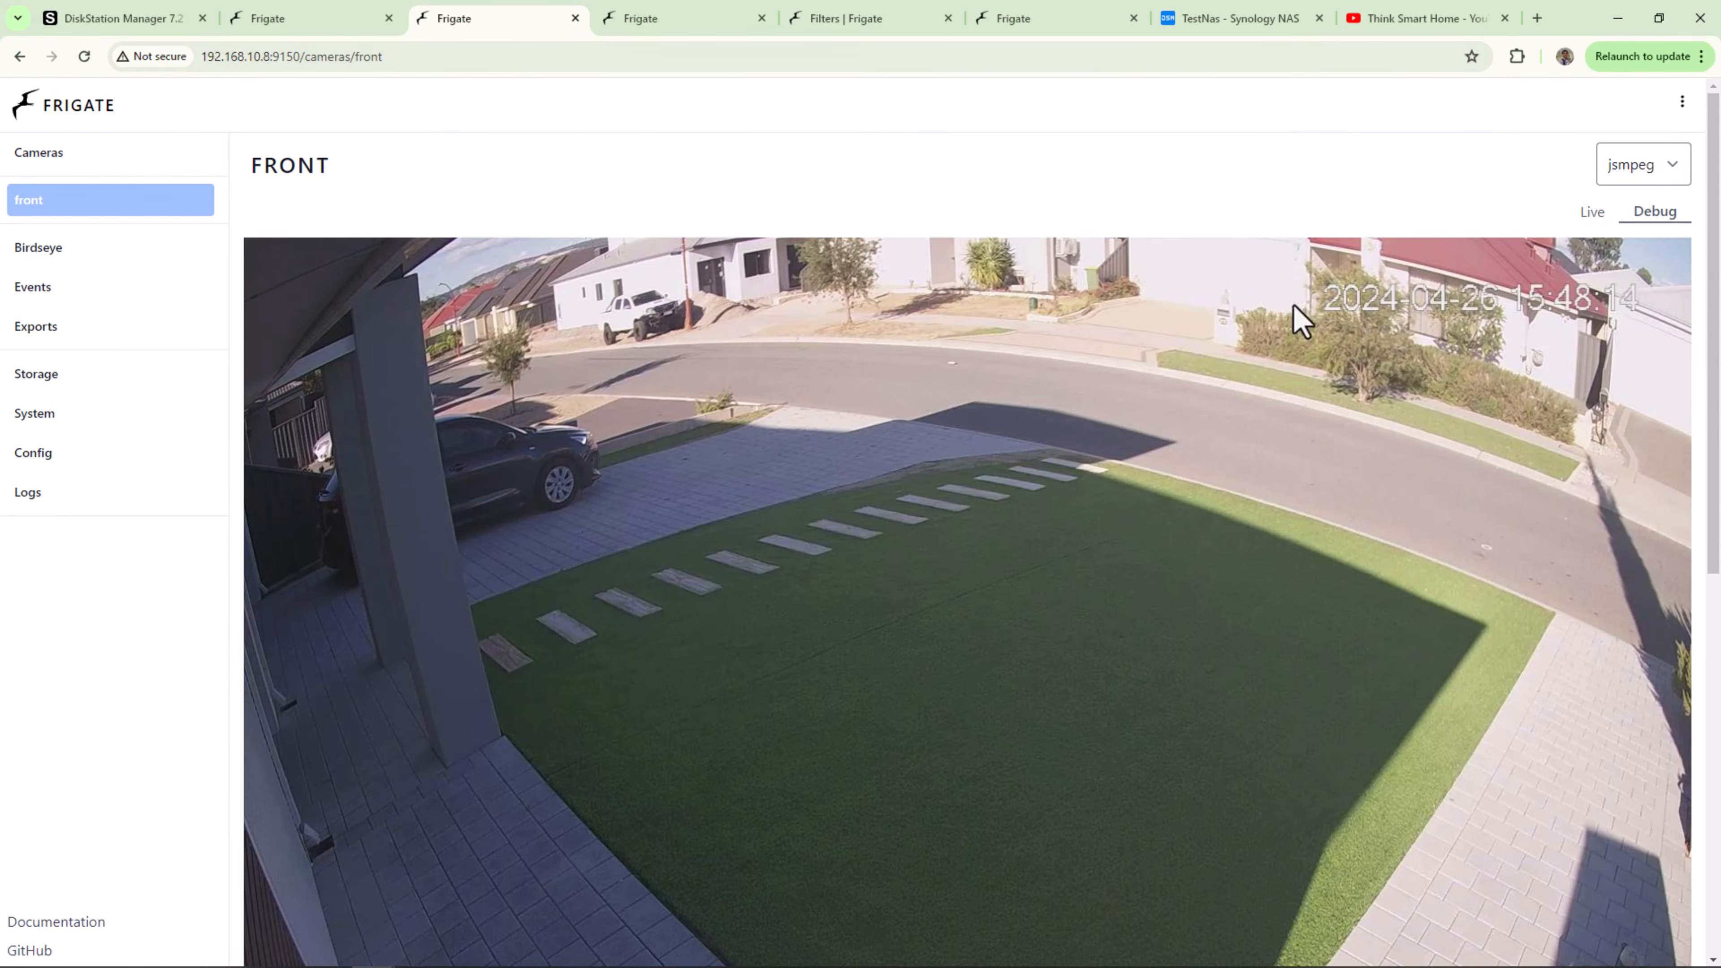
scroll(911, 492, down, 5)
scroll(915, 495, down, 1)
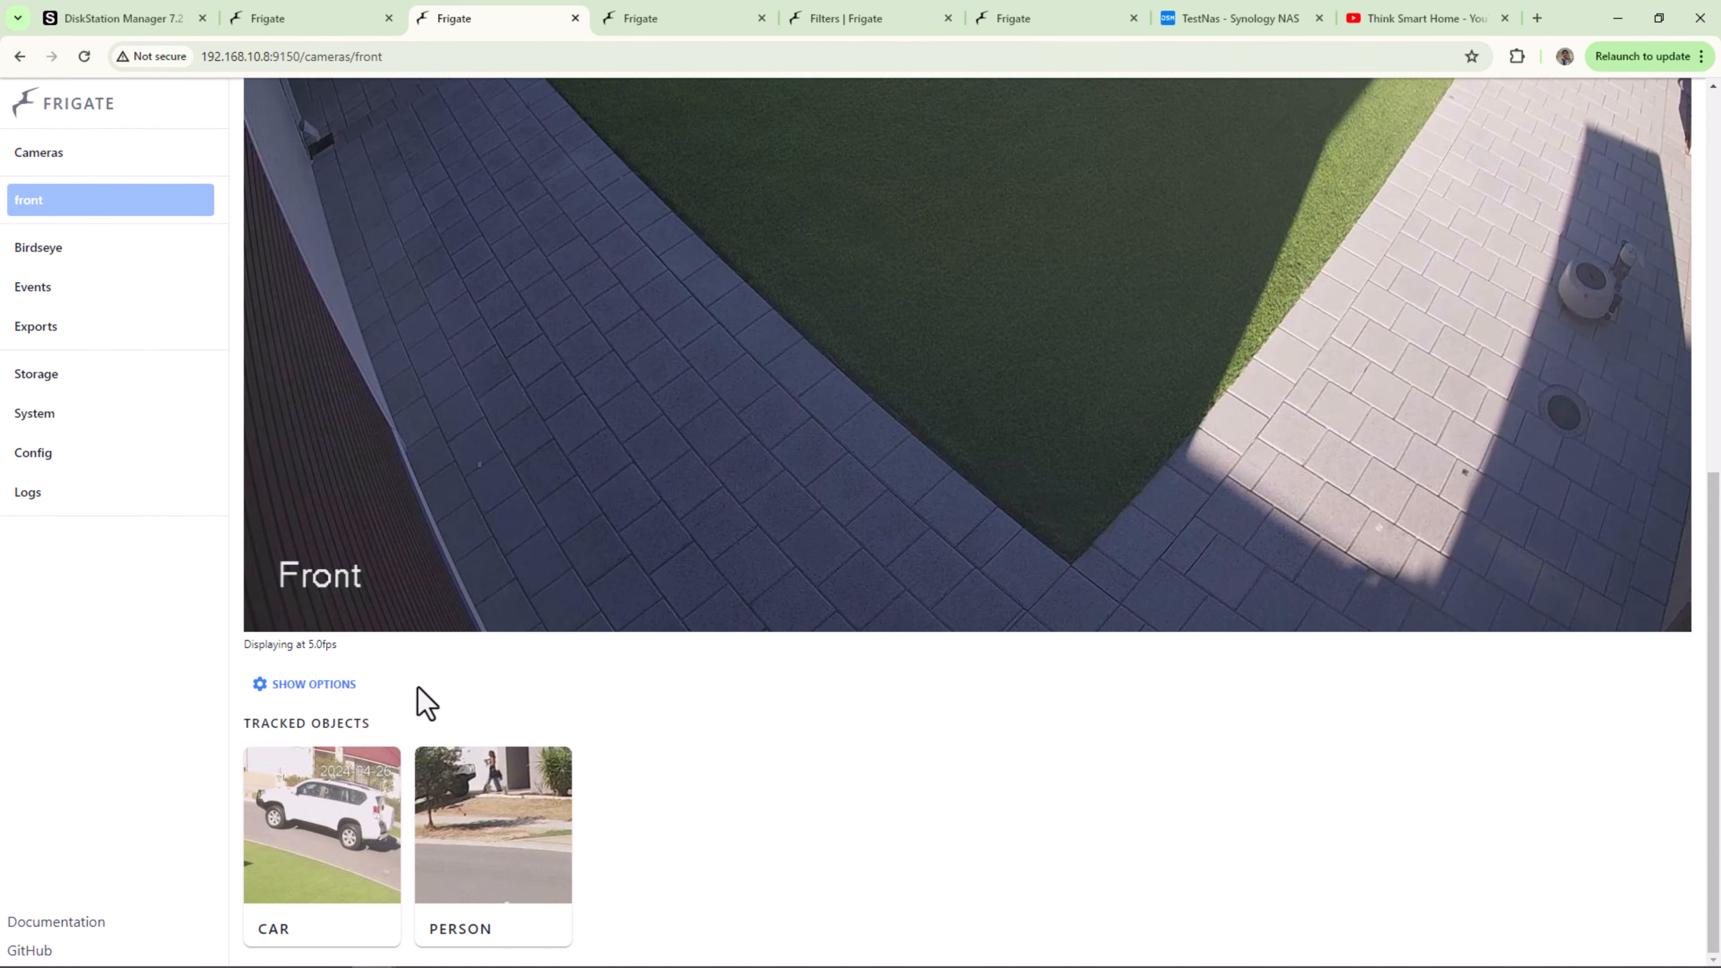
click(332, 685)
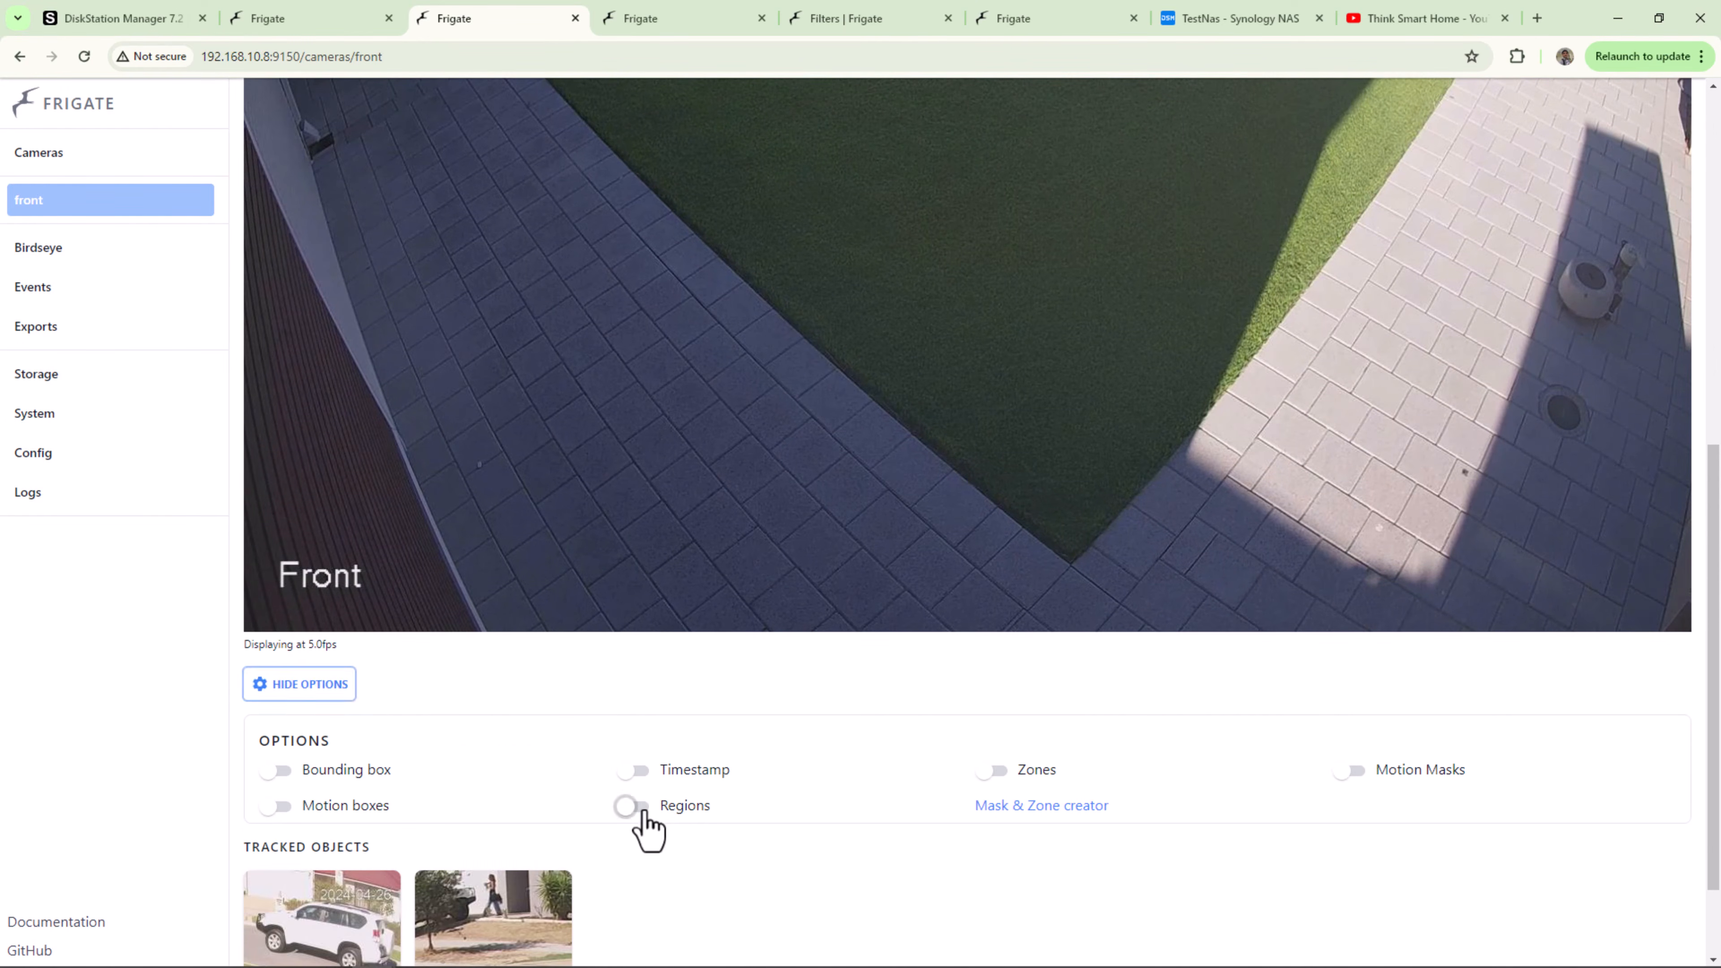
Step: Enable the Regions, Zones and Motion Masks overlays for the front camera and examine the outlines on the live image
click(631, 805)
click(993, 770)
click(1352, 771)
scroll(1314, 737, up, 5)
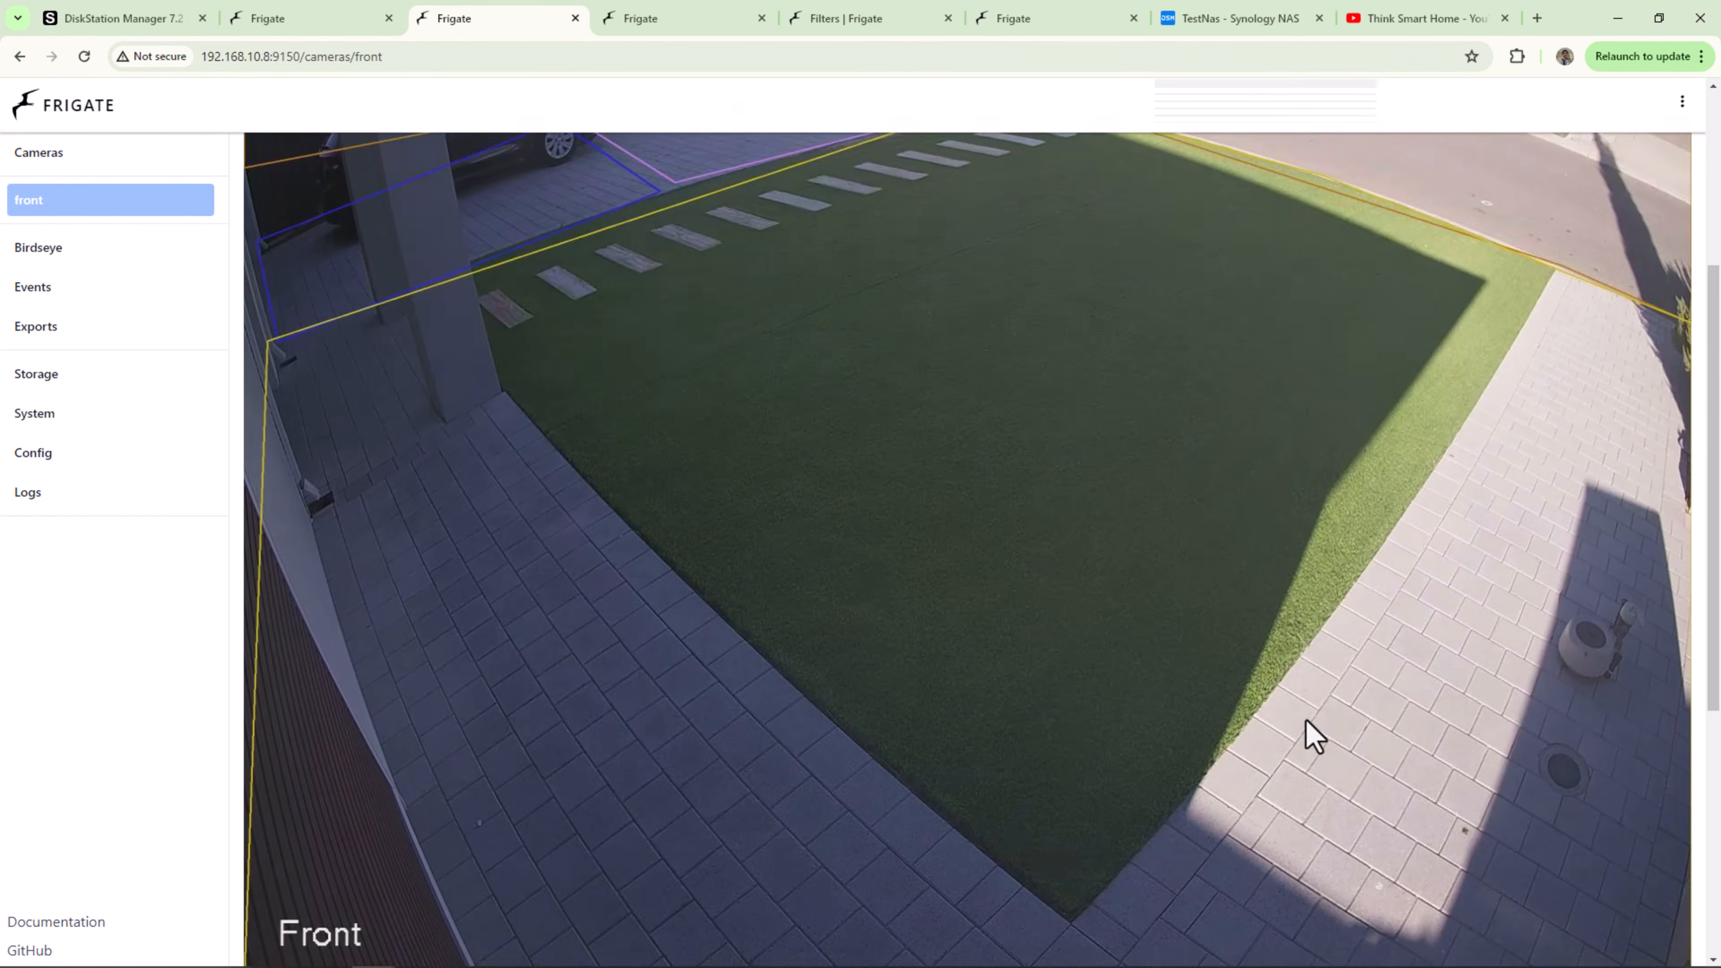
scroll(1311, 734, up, 4)
scroll(1264, 716, down, 4)
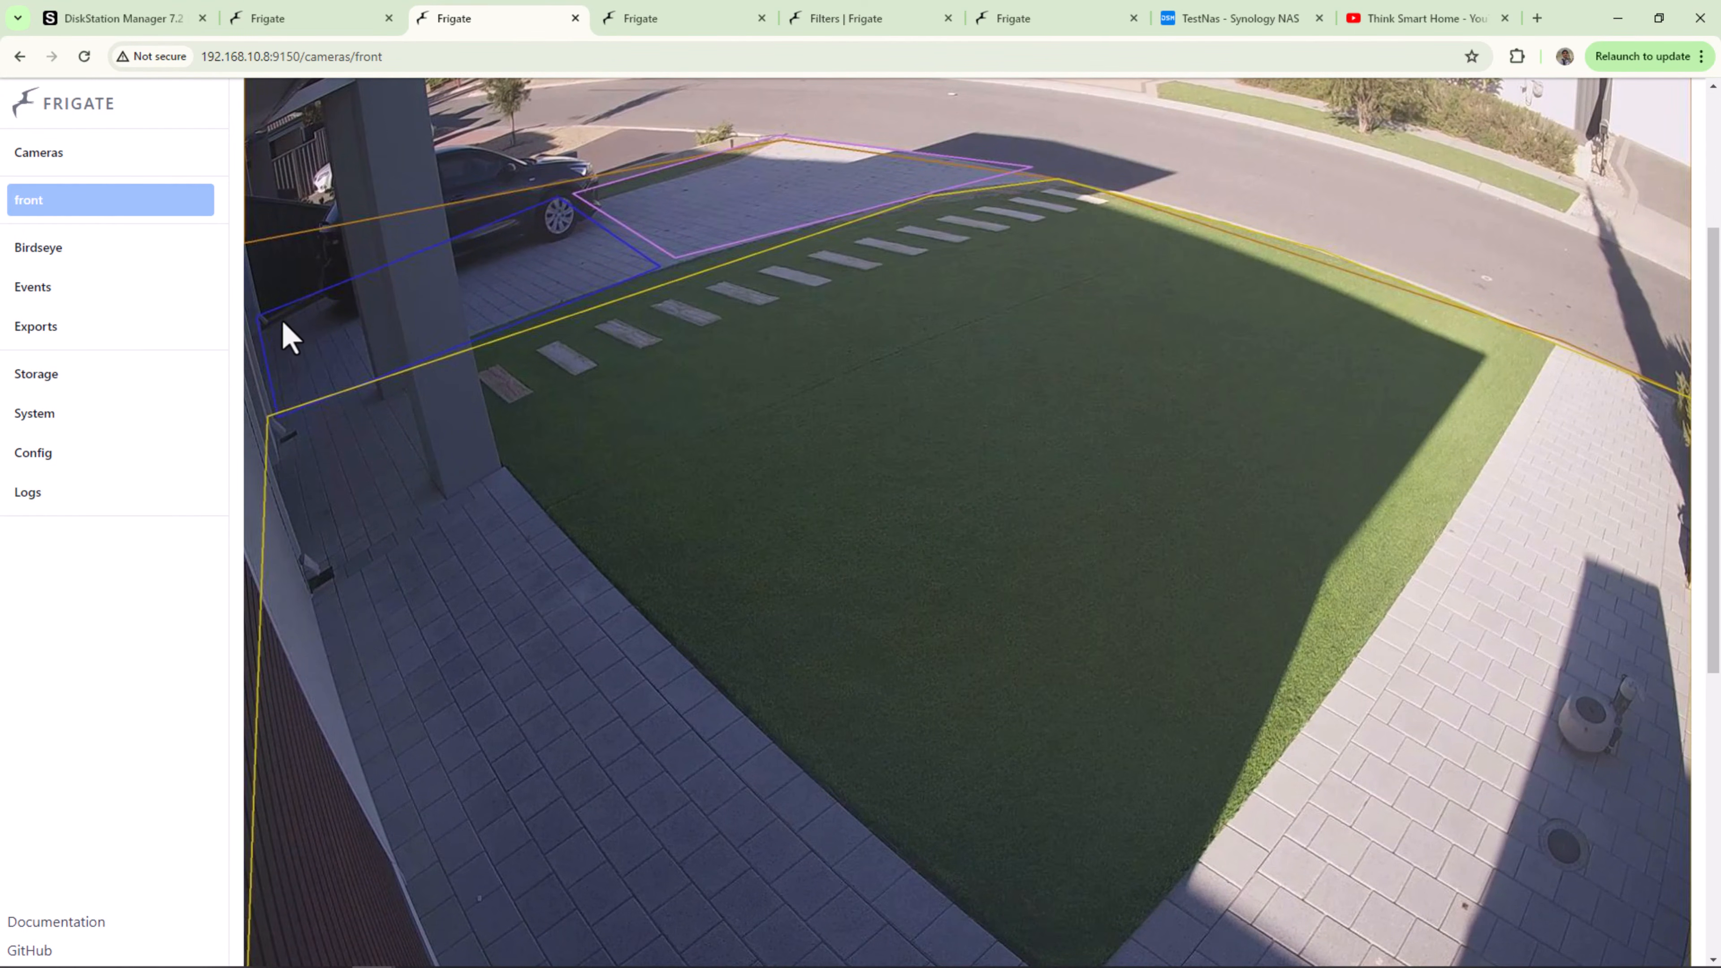
Step: Open the events list, expand the most recent car event and view its snapshot
click(62, 313)
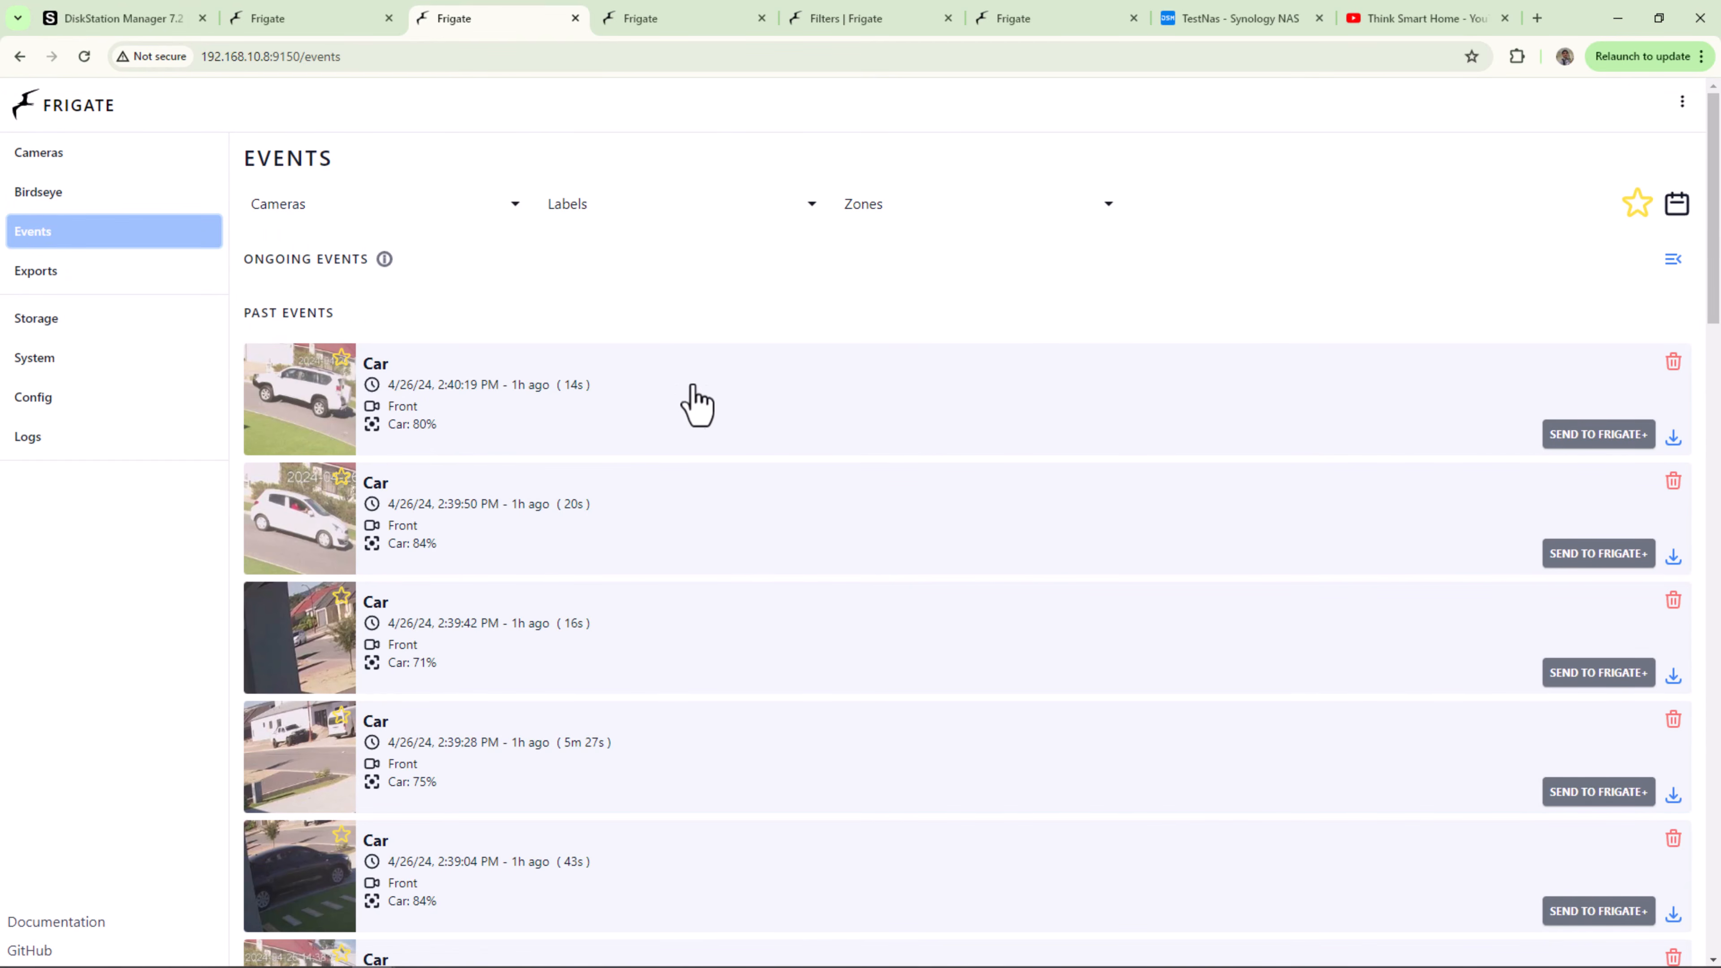
click(549, 436)
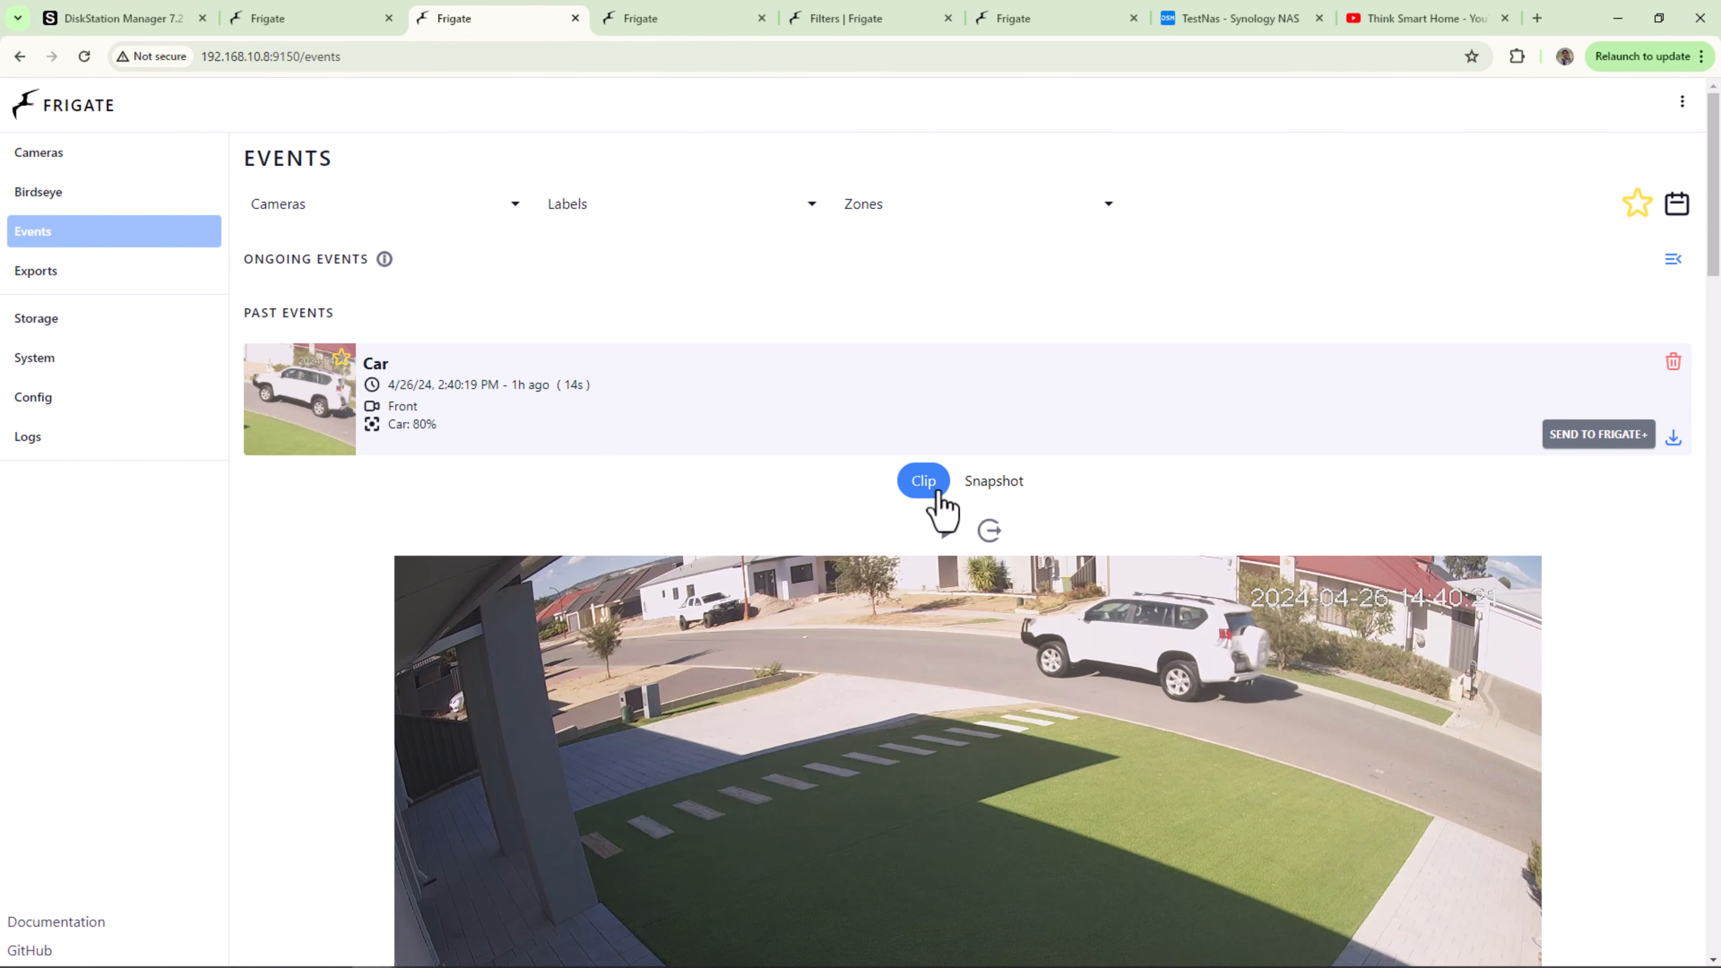
click(997, 482)
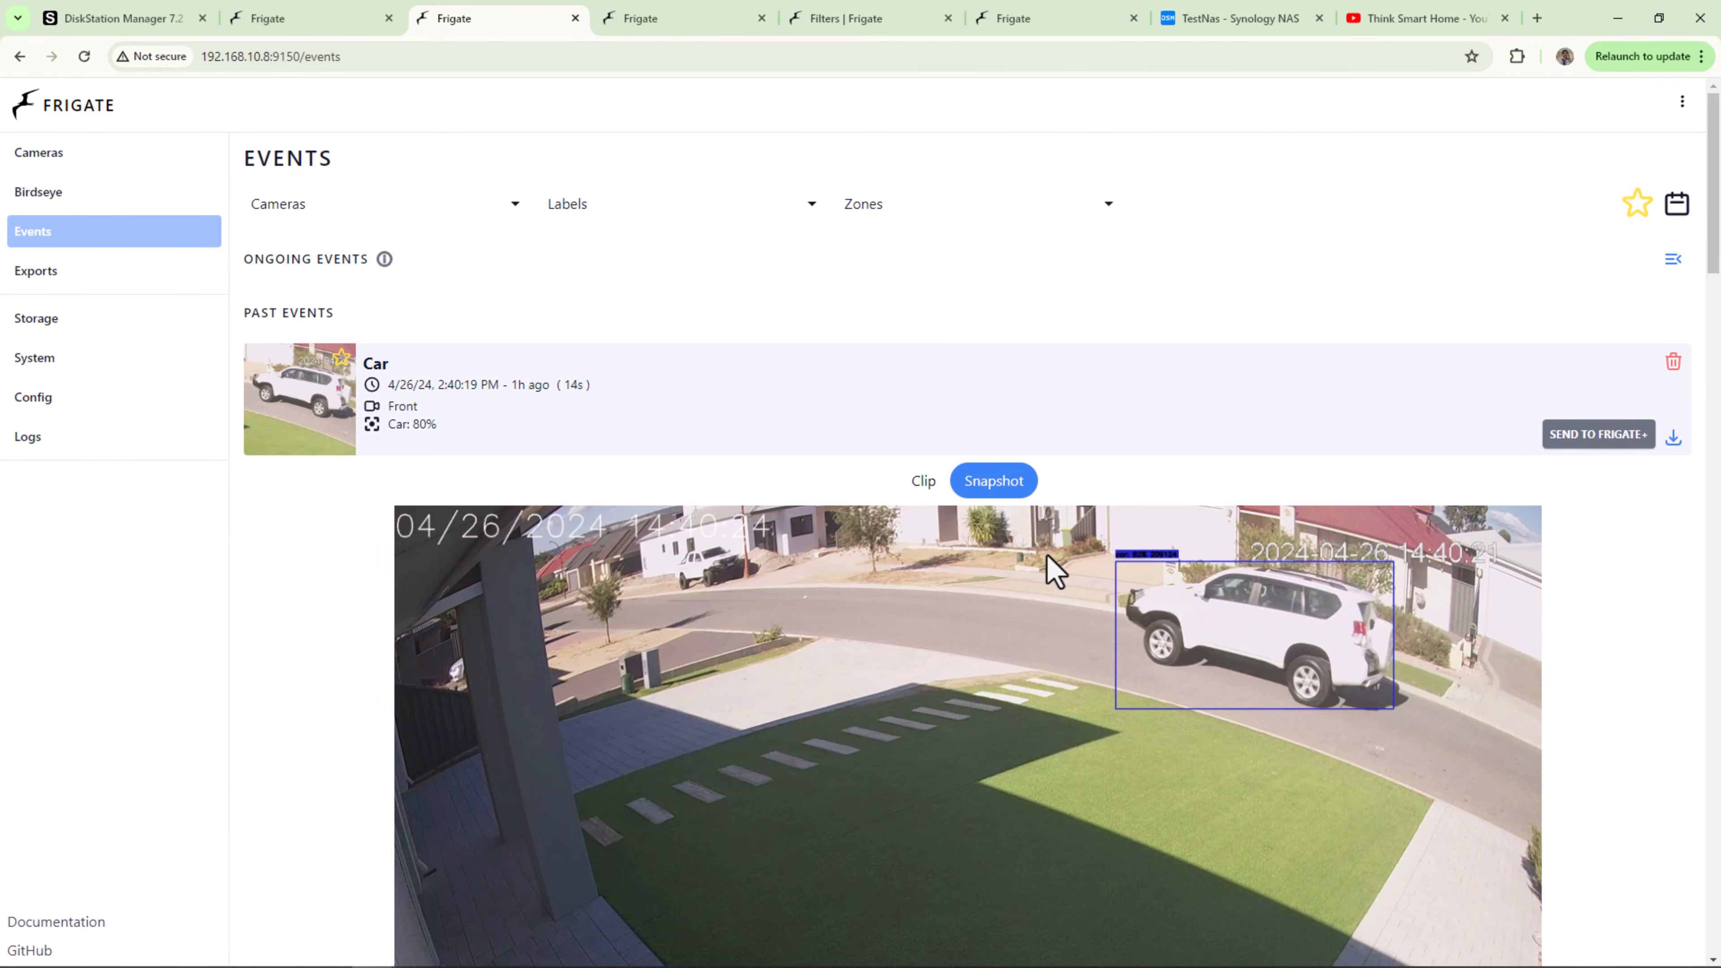
Step: Switch to File Station on the Synology NAS and view the files in docker/frigate/storage/clips
click(1230, 20)
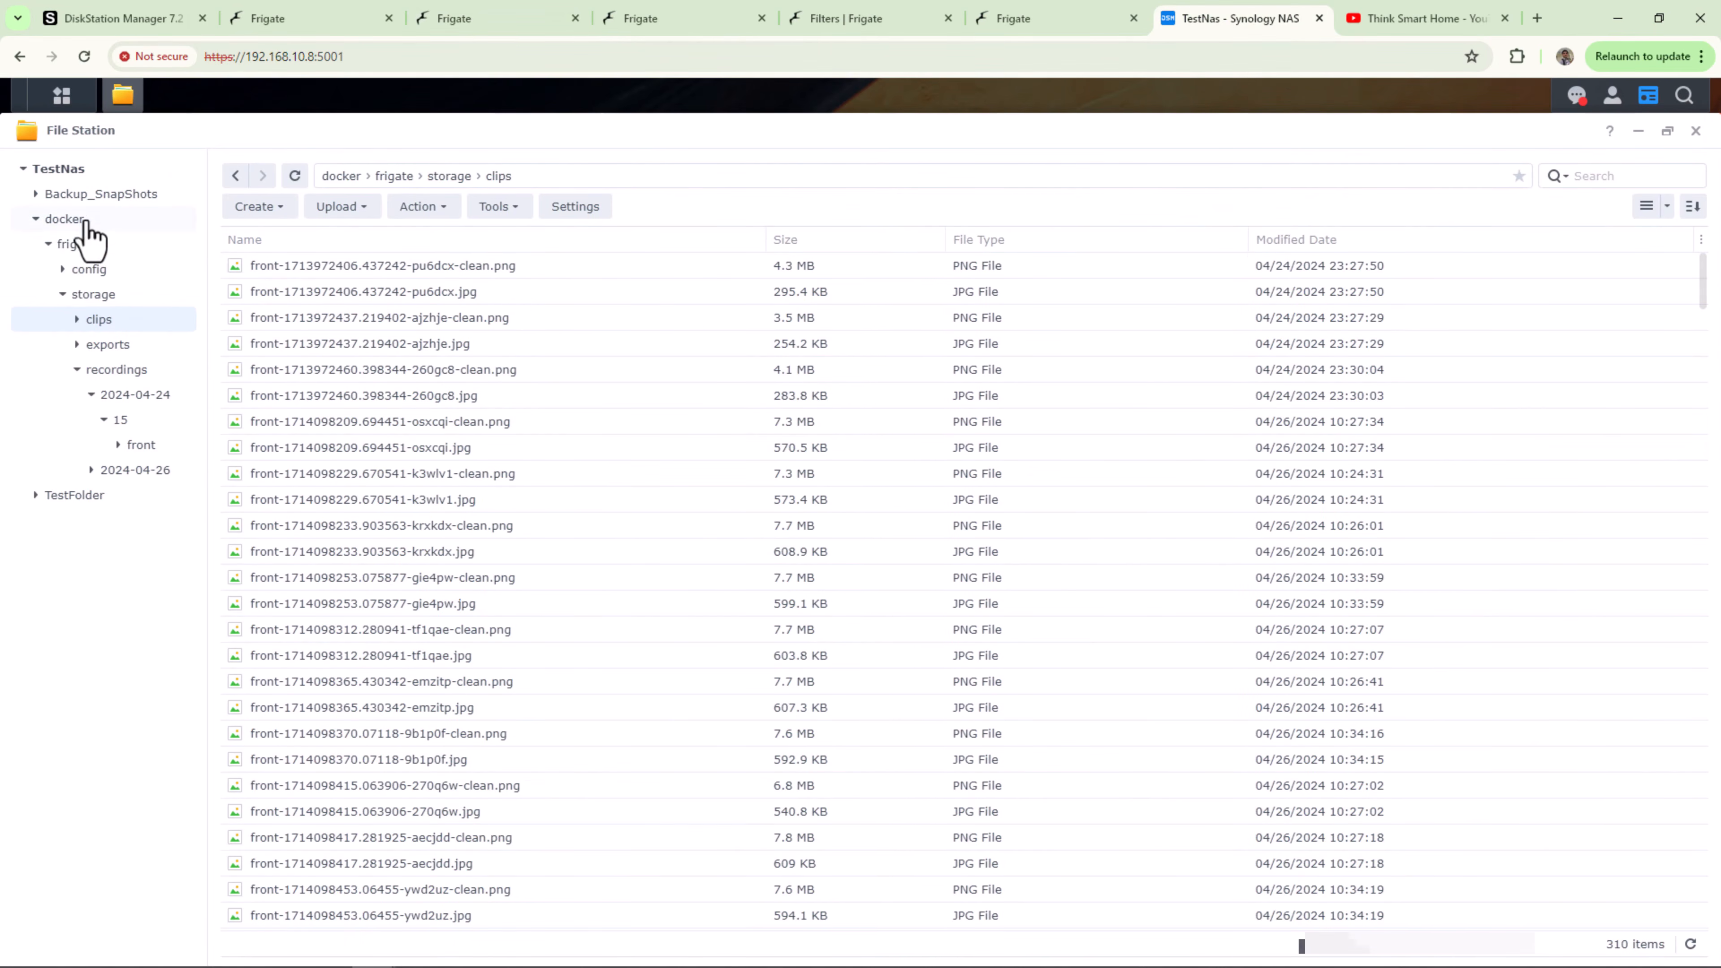
click(108, 304)
double_click(275, 266)
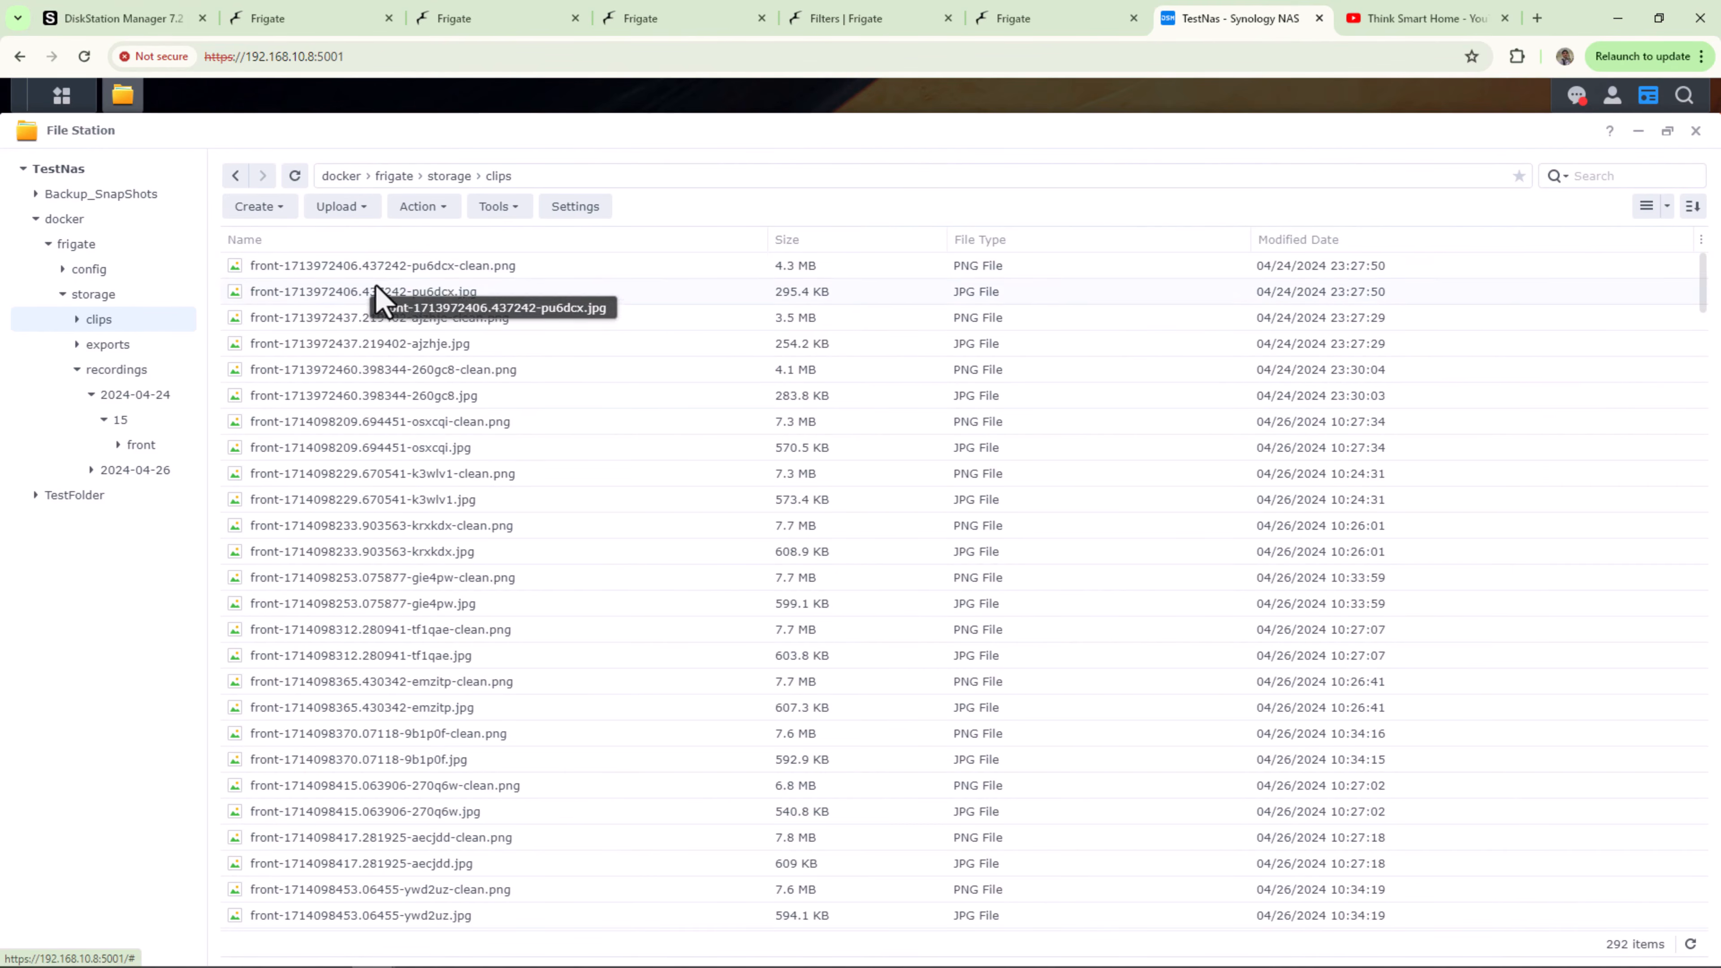
Step: Browse the recordings folder down to 2024-04-24/15/front to view the front camera's video files
click(117, 370)
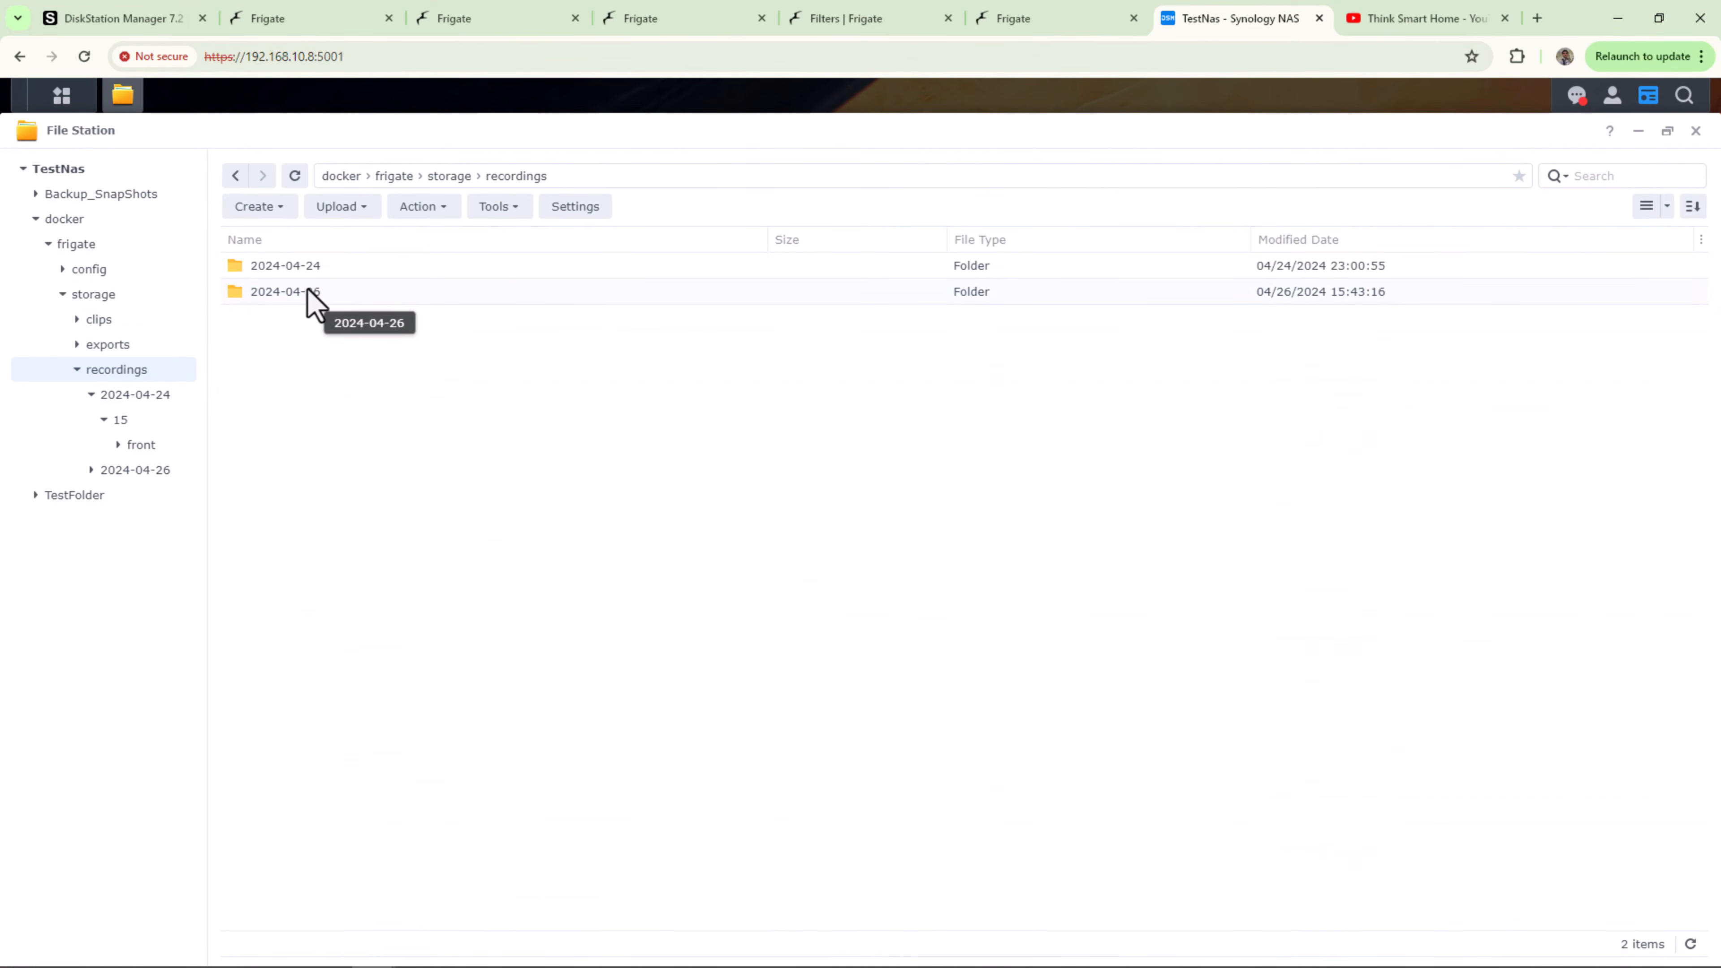
double_click(329, 270)
double_click(269, 274)
double_click(269, 274)
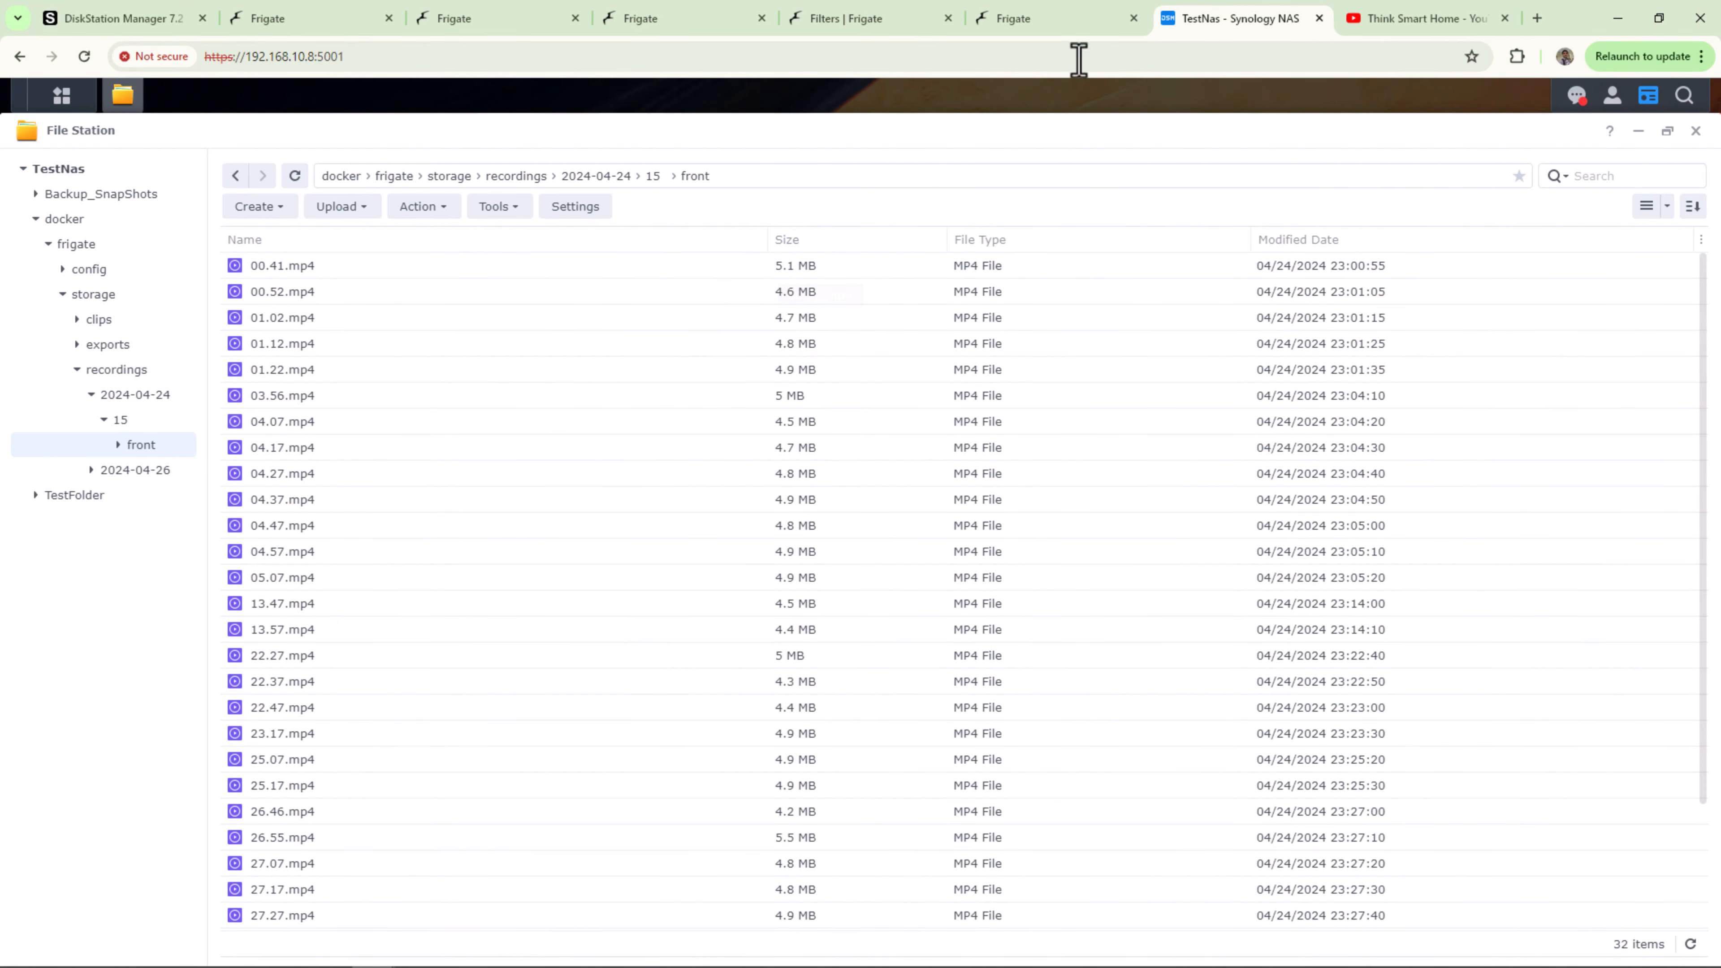
Step: Return to Frigate's camera overview and try the front camera's snapshots, recordings and detection toggles
click(458, 20)
click(63, 155)
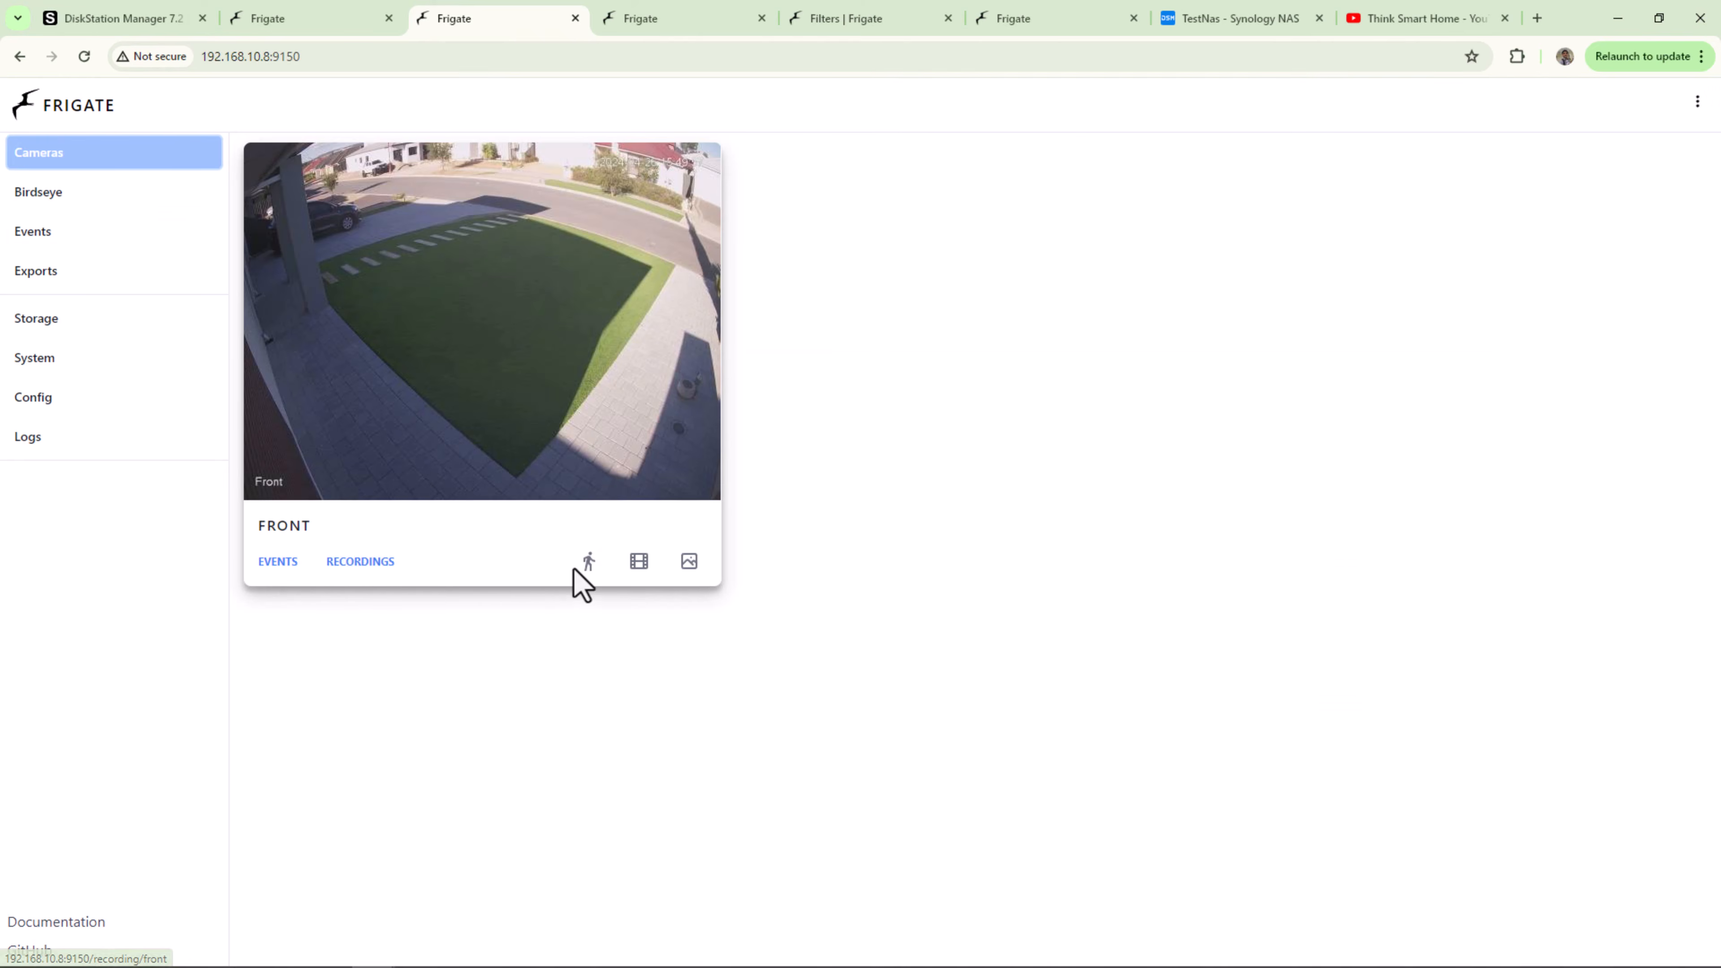
click(690, 562)
click(691, 567)
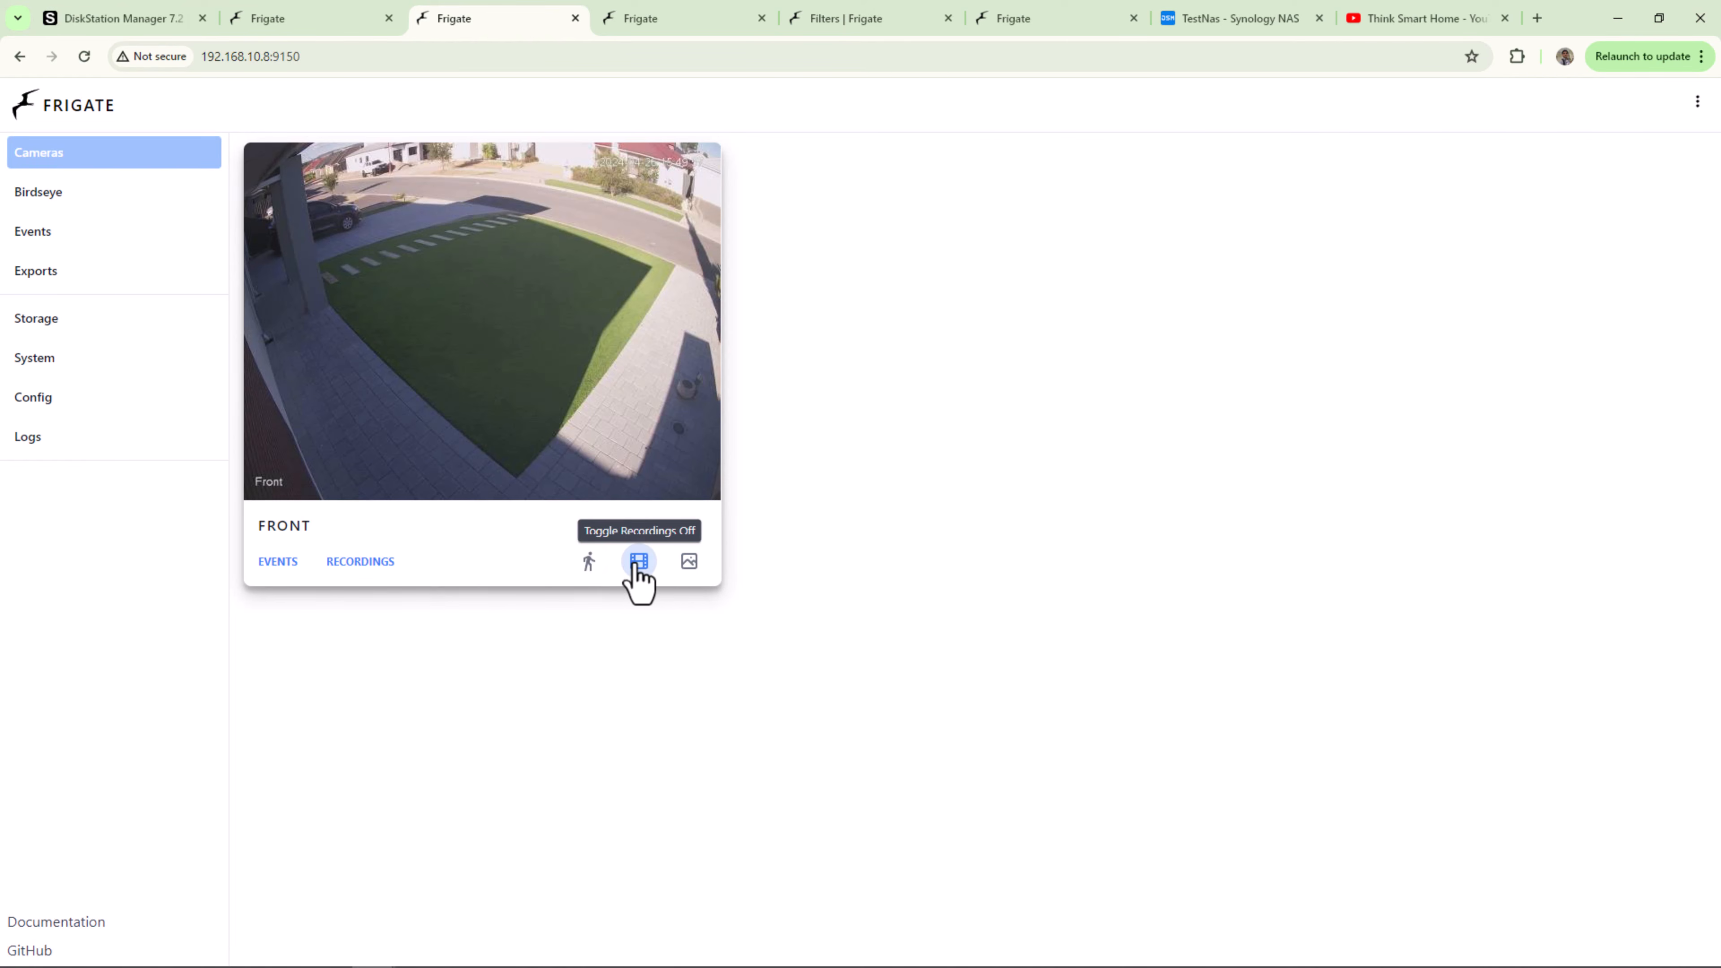
click(637, 566)
click(590, 567)
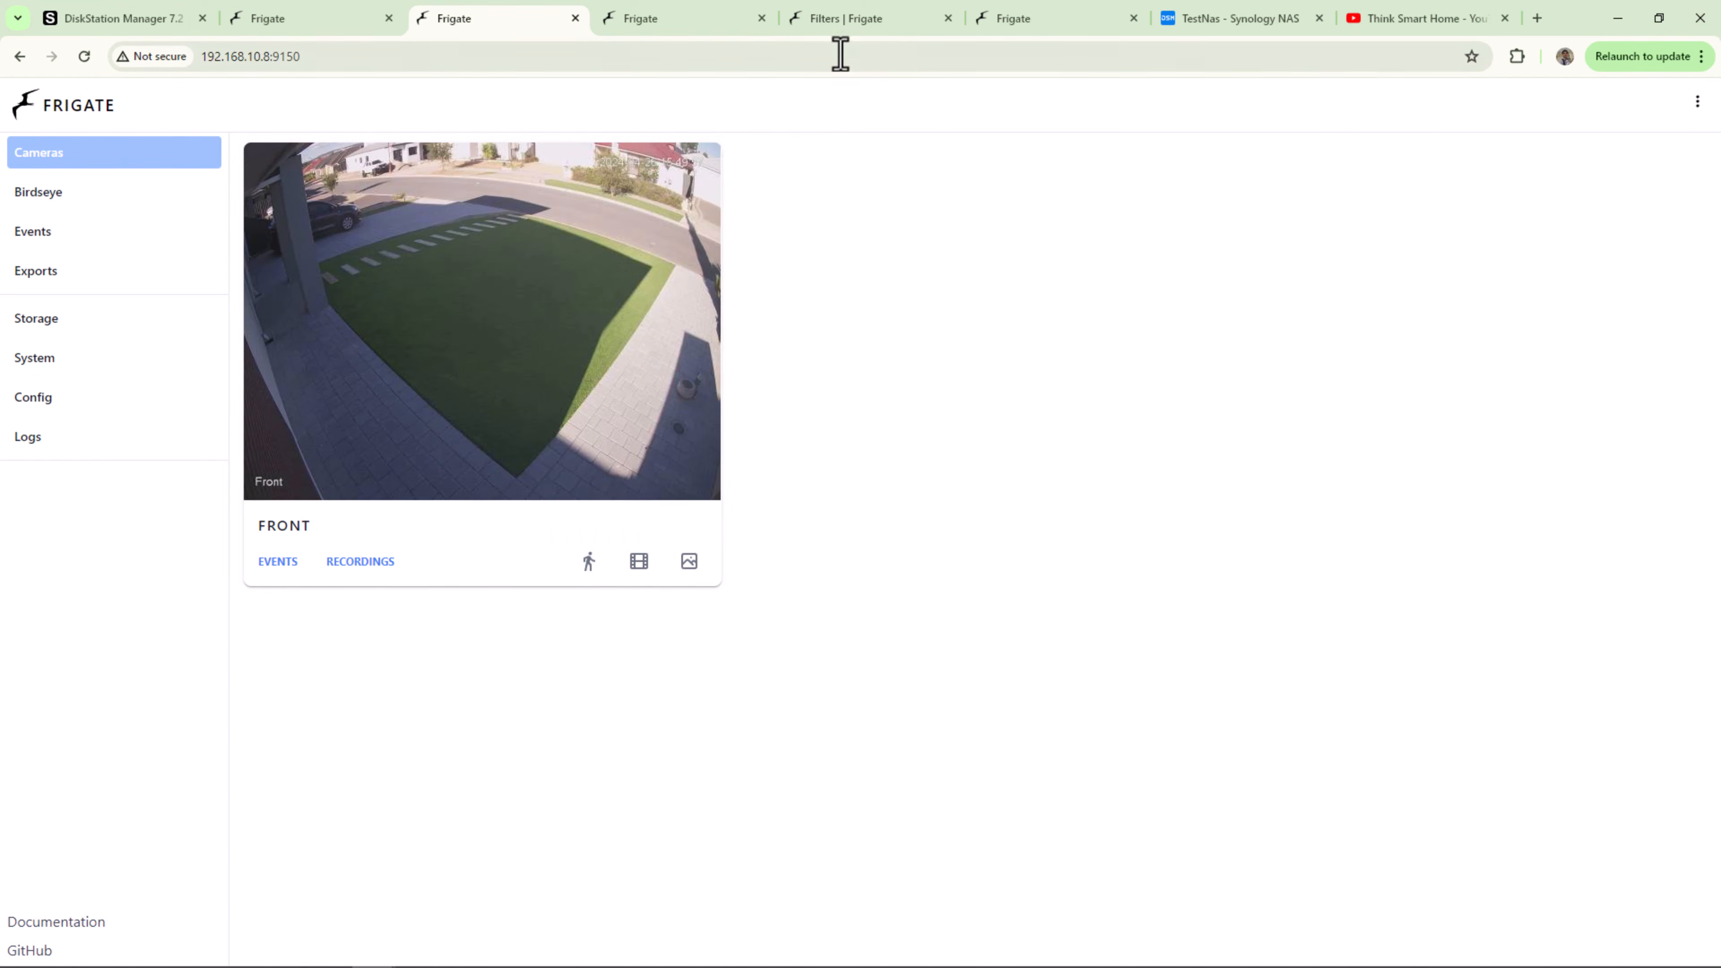
Step: Switch to the Frigate object filters documentation and review its sections from object shape back up to object scores
click(841, 18)
scroll(667, 499, down, 7)
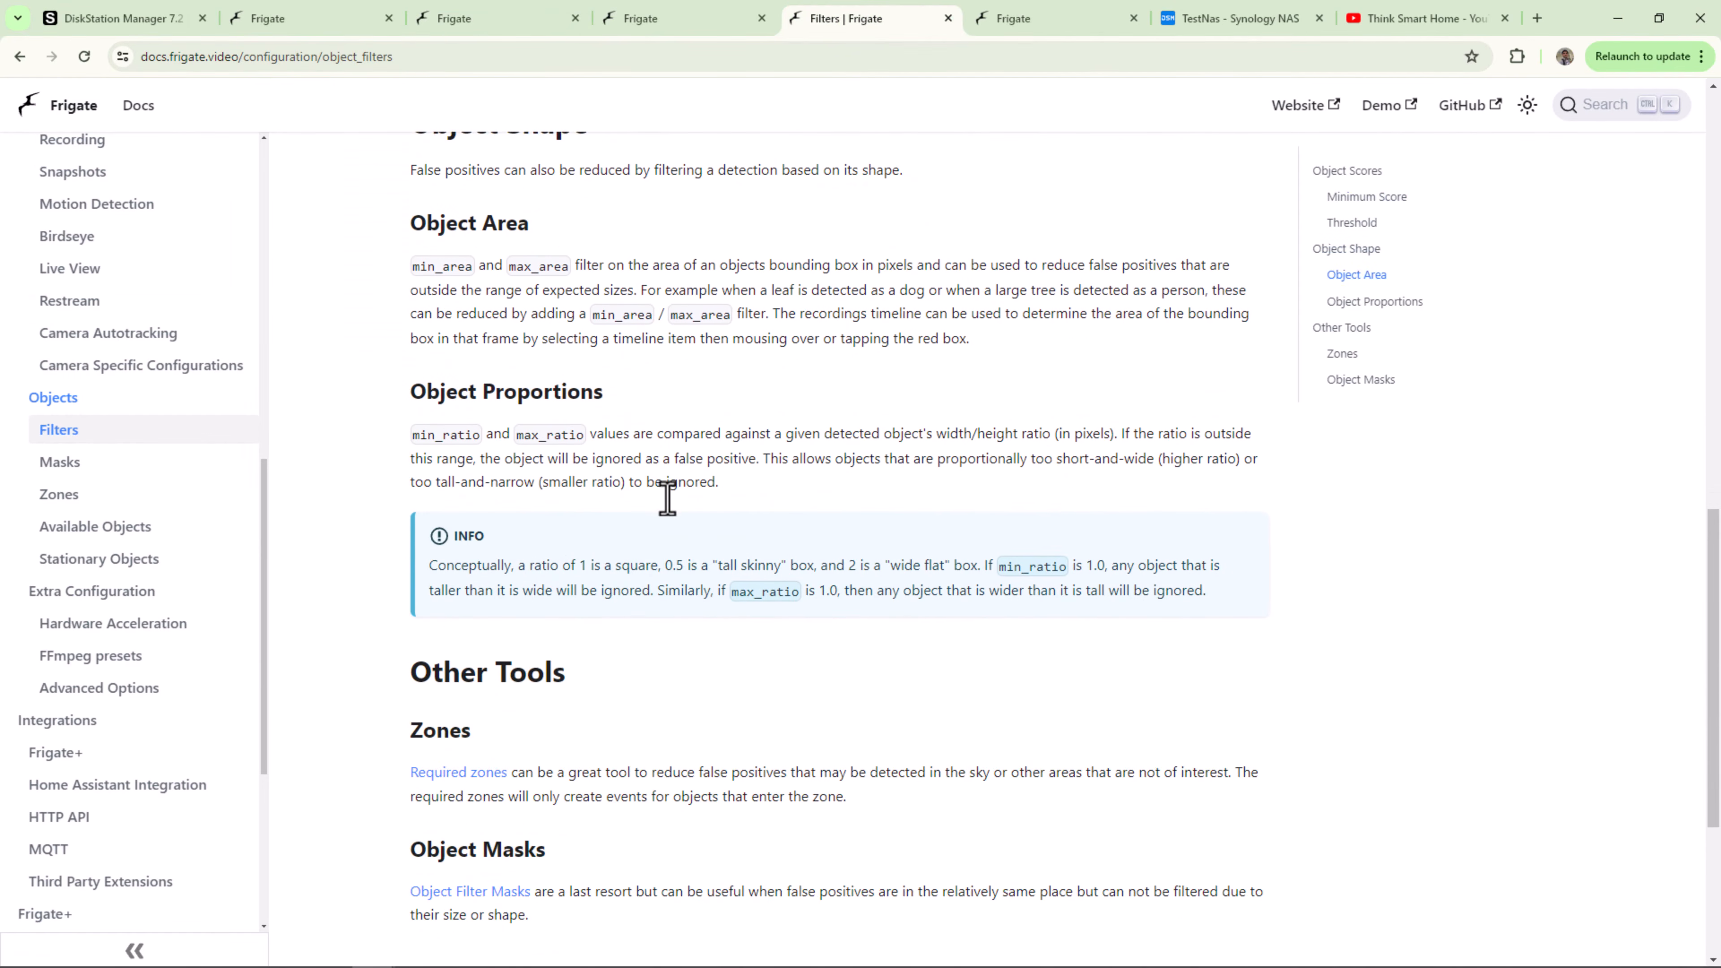
scroll(668, 501, up, 5)
scroll(675, 513, up, 5)
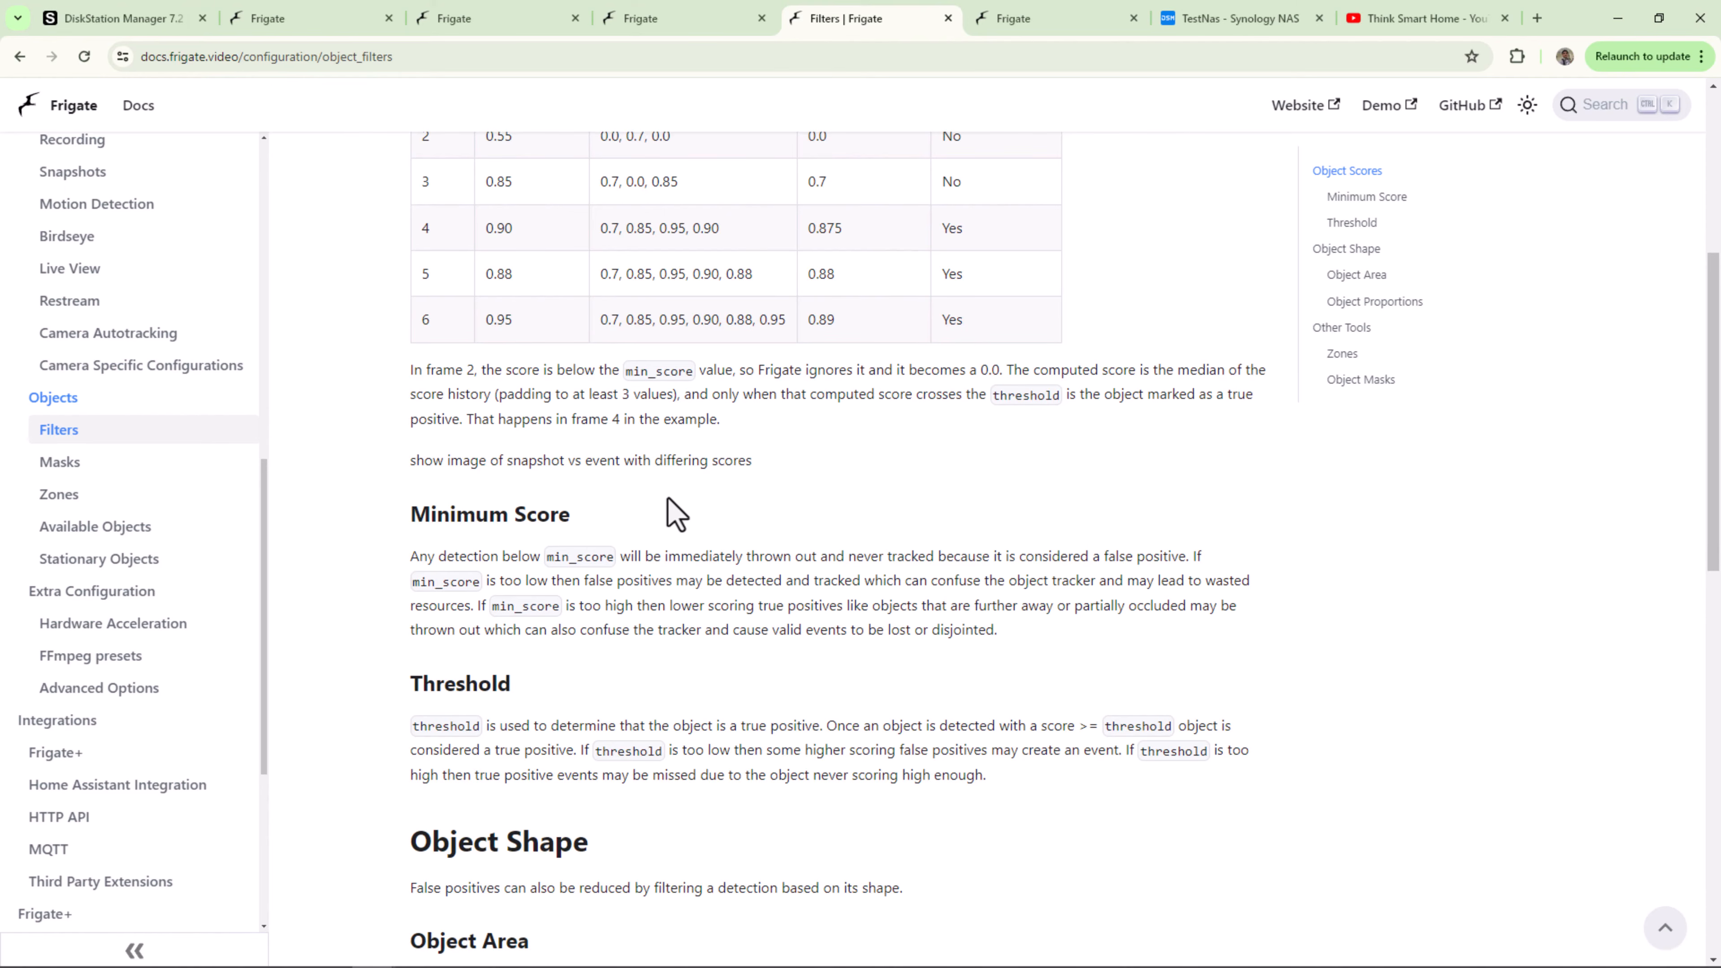
scroll(668, 499, up, 6)
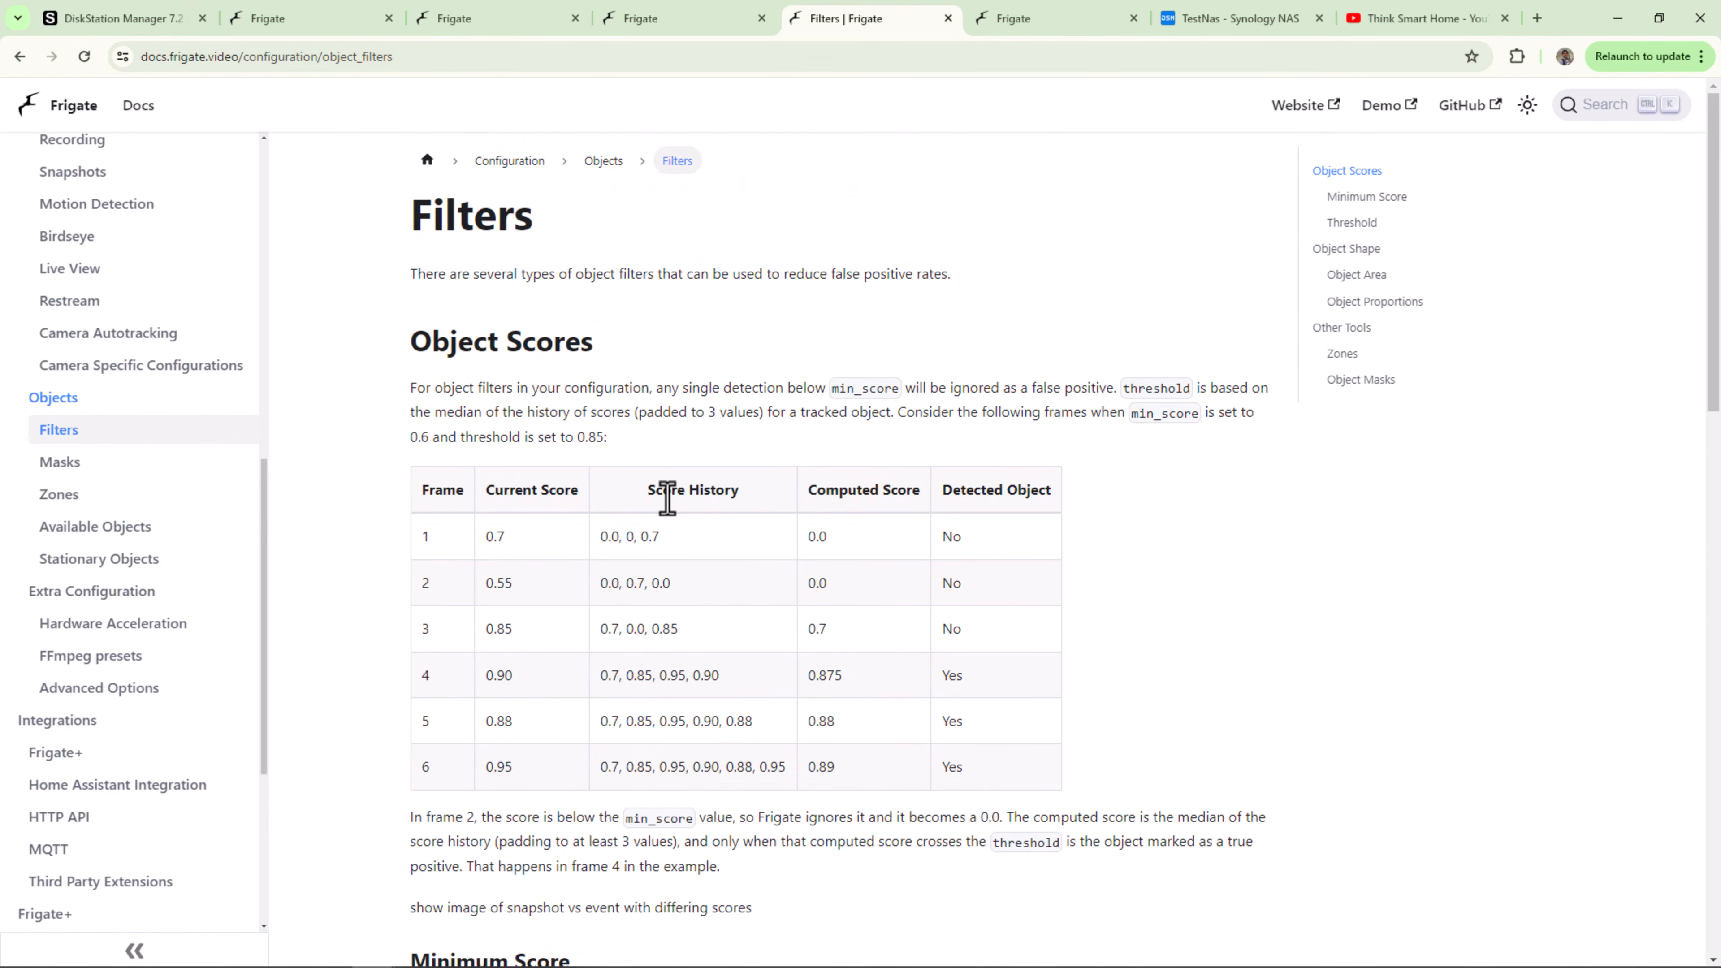